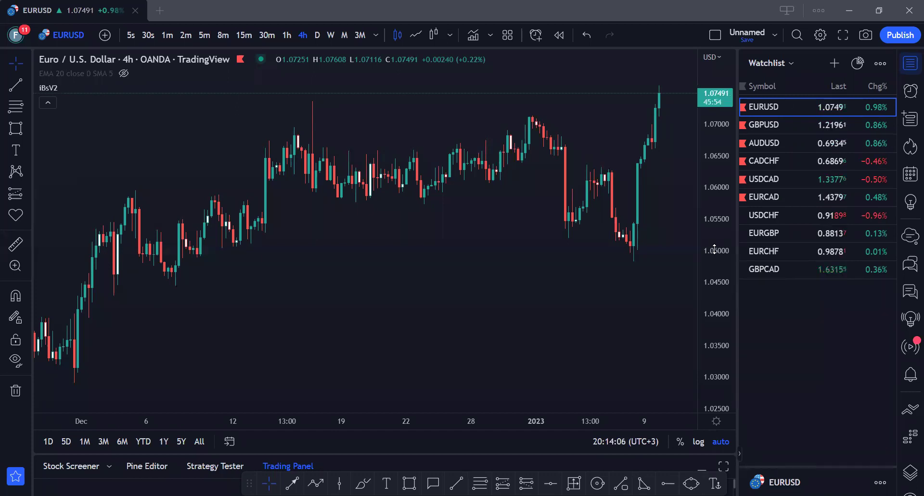
pyautogui.moveTo(335, 386)
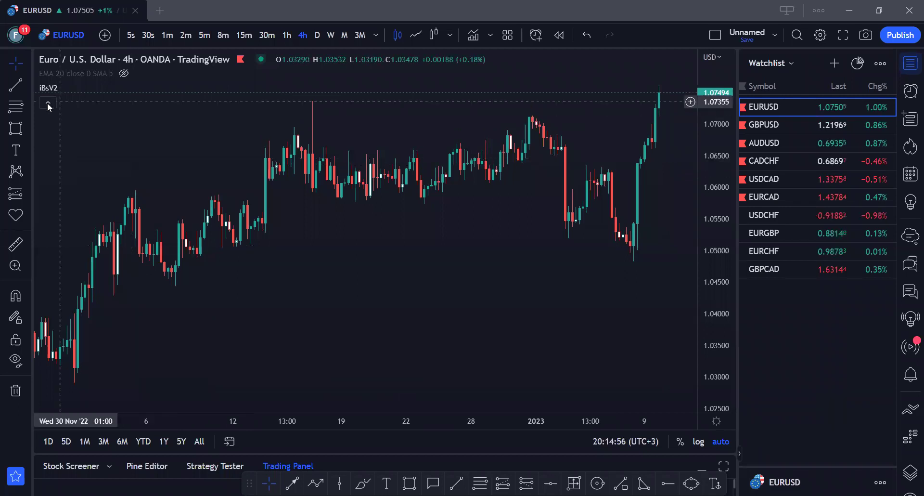
pyautogui.moveTo(341, 405)
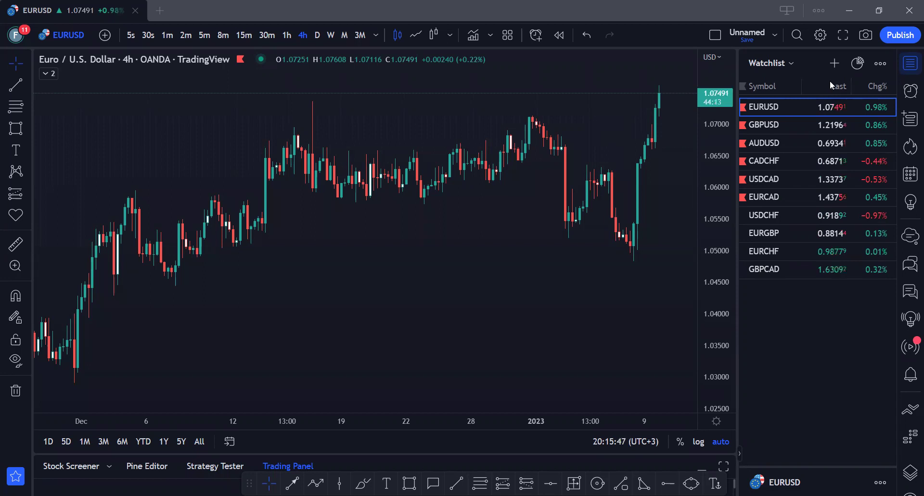
# Clear the two existing drawings from the GBPUSD chart and display it on the weekly timeframe
pyautogui.click(792, 126)
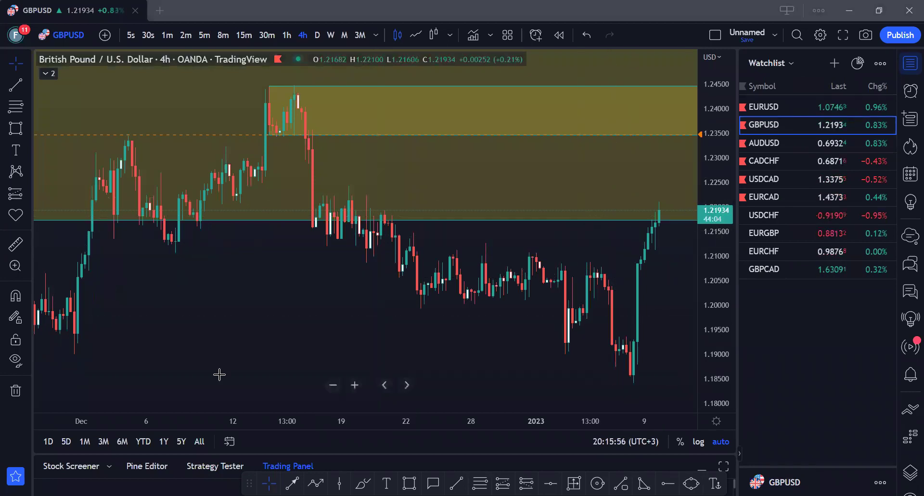
pyautogui.click(22, 401)
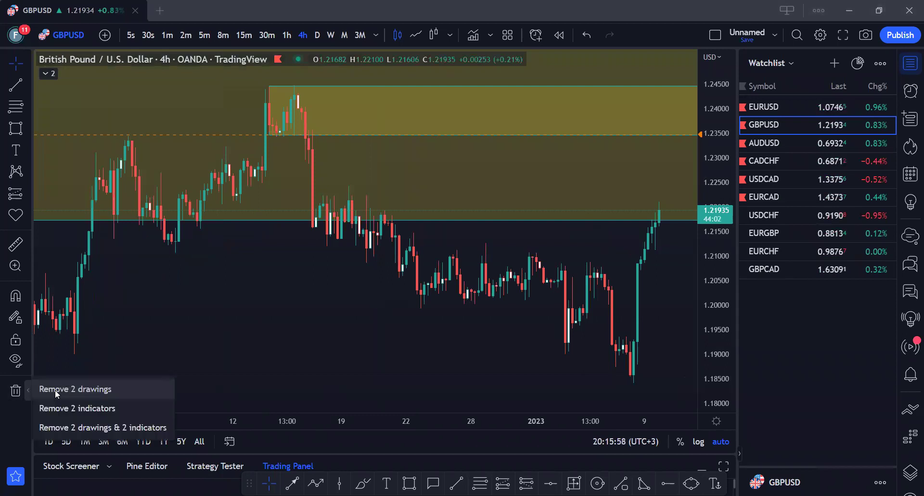
pyautogui.click(31, 385)
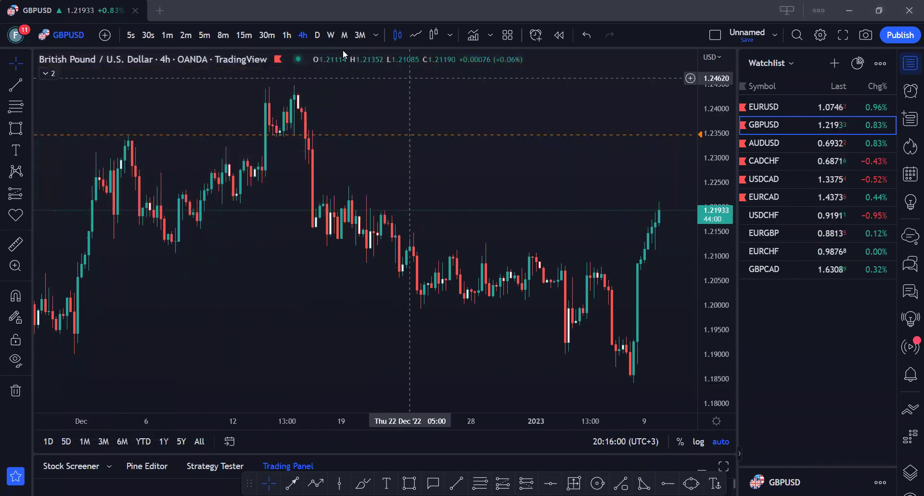
pyautogui.click(330, 36)
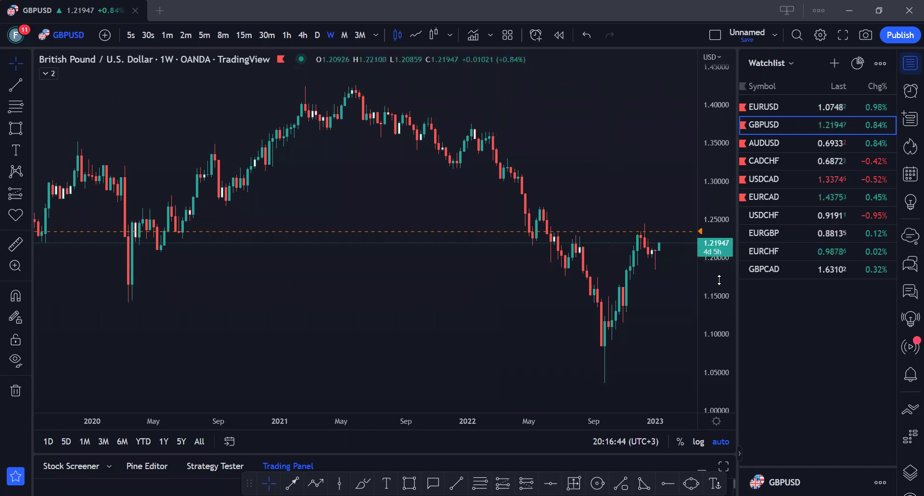
# Draw a path tracing the weekly swings from the February 2022 high down to the September low and up to mid-December 2022
pyautogui.hscroll(5, 559, 303)
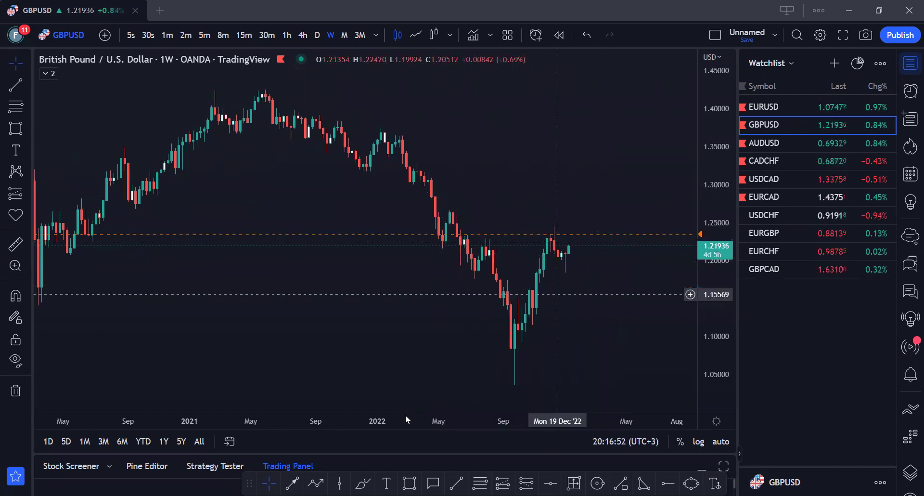
pyautogui.click(316, 483)
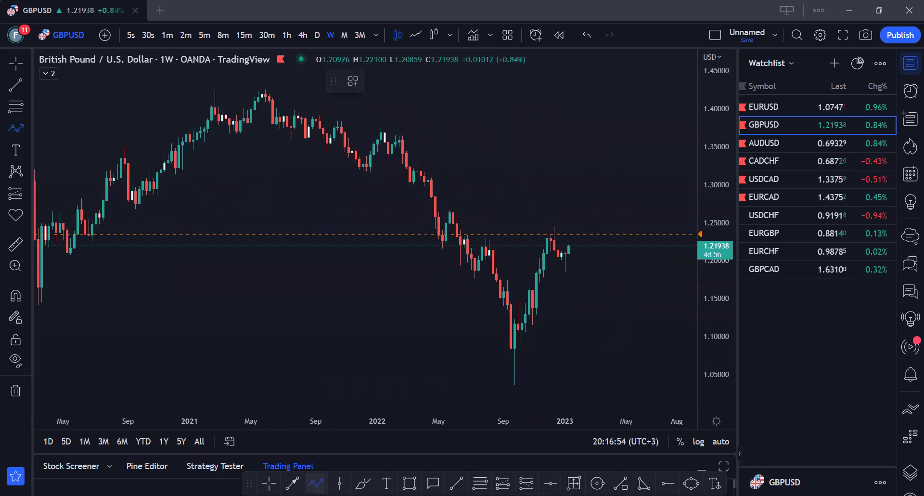
pyautogui.click(439, 251)
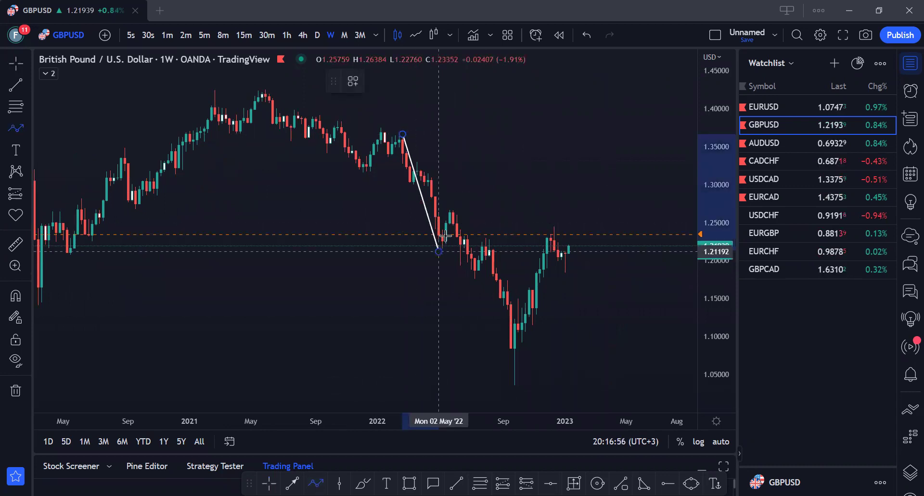
pyautogui.click(457, 213)
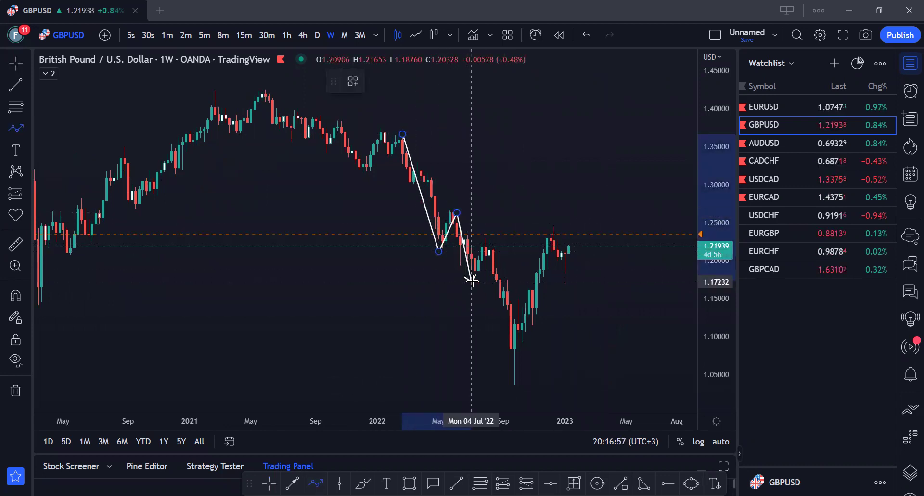
pyautogui.click(489, 249)
pyautogui.click(517, 373)
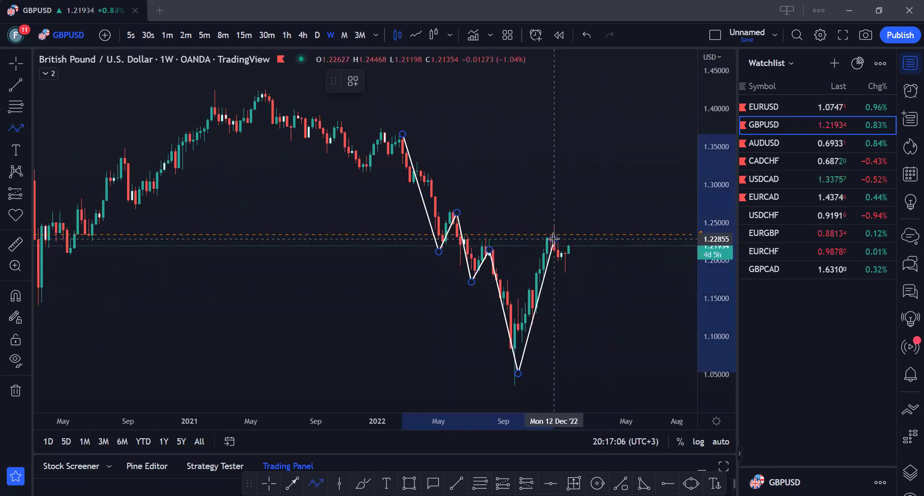
pyautogui.doubleClick(554, 239)
pyautogui.click(462, 320)
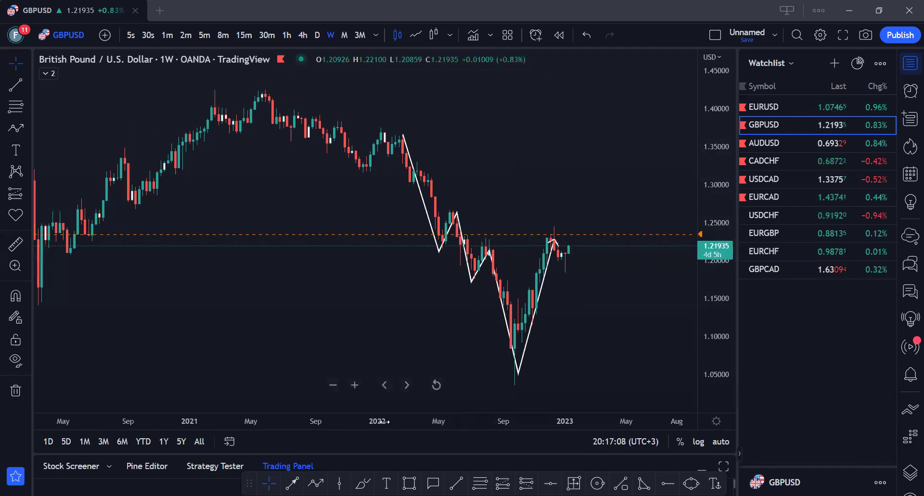
# Circle the mid-2022 swings with the brush, and remove both drawings from the chart
pyautogui.moveTo(465, 217)
pyautogui.mouseDown()
pyautogui.moveTo(435, 223)
pyautogui.moveTo(501, 231)
pyautogui.moveTo(463, 210)
pyautogui.mouseUp()
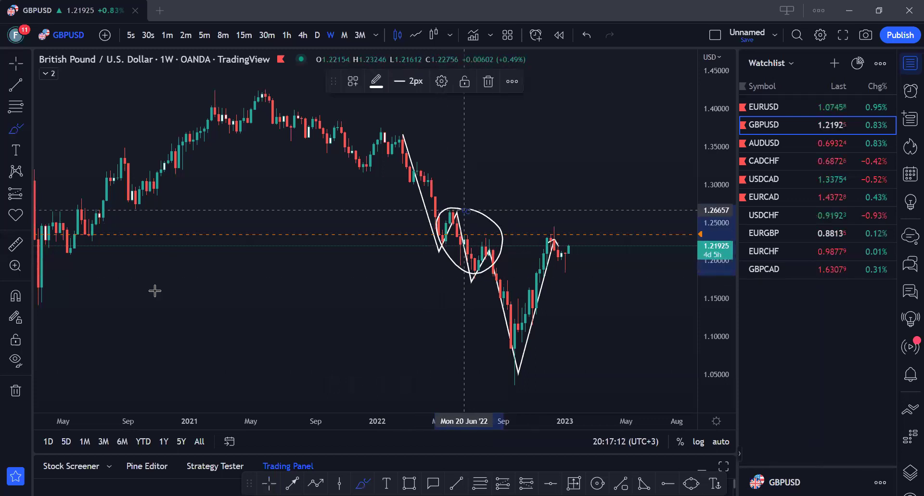
pyautogui.click(15, 390)
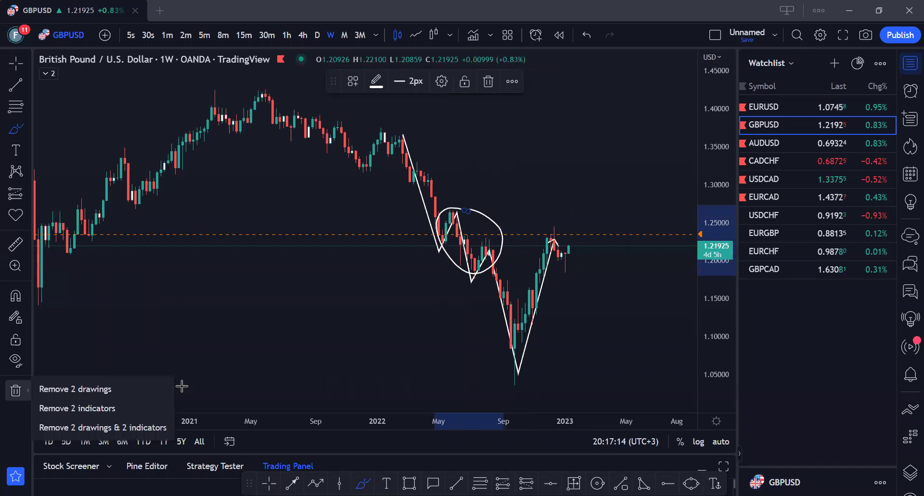
pyautogui.click(97, 390)
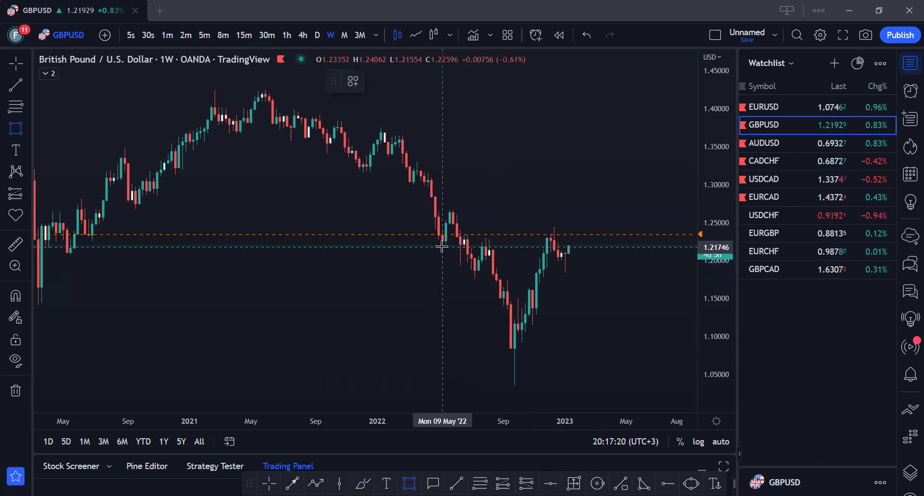
# Draw a rectangle zone from about 1.21746 to 1.26578 starting at 9 May 2022, and extend it to about June 2023
pyautogui.moveTo(443, 246); pyautogui.dragTo(454, 210)
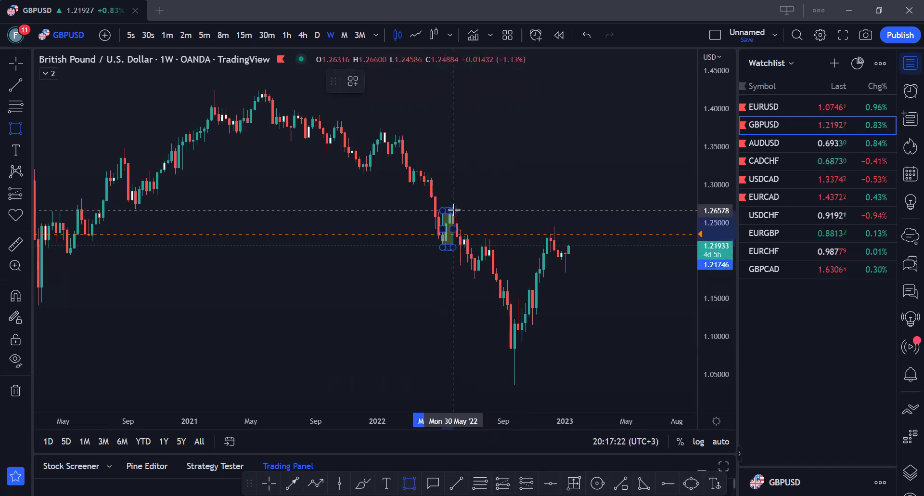
pyautogui.moveTo(585, 227); pyautogui.dragTo(649, 210)
pyautogui.click(526, 192)
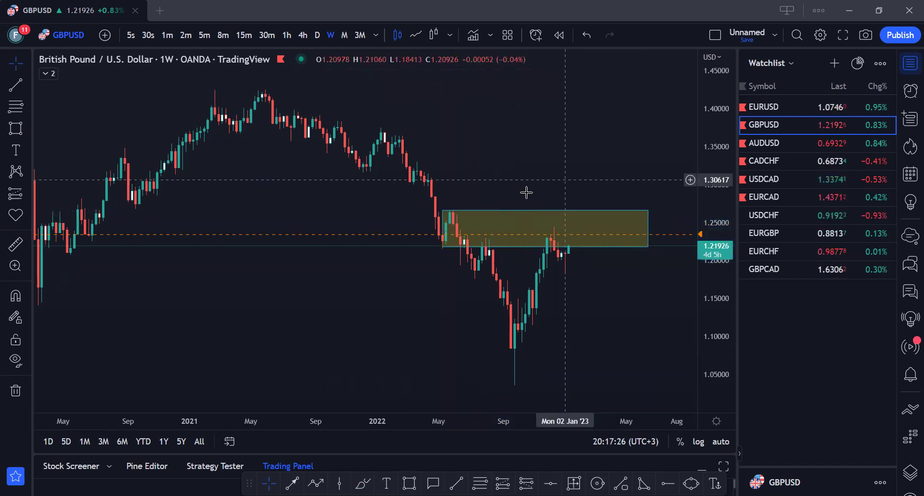
pyautogui.click(557, 237)
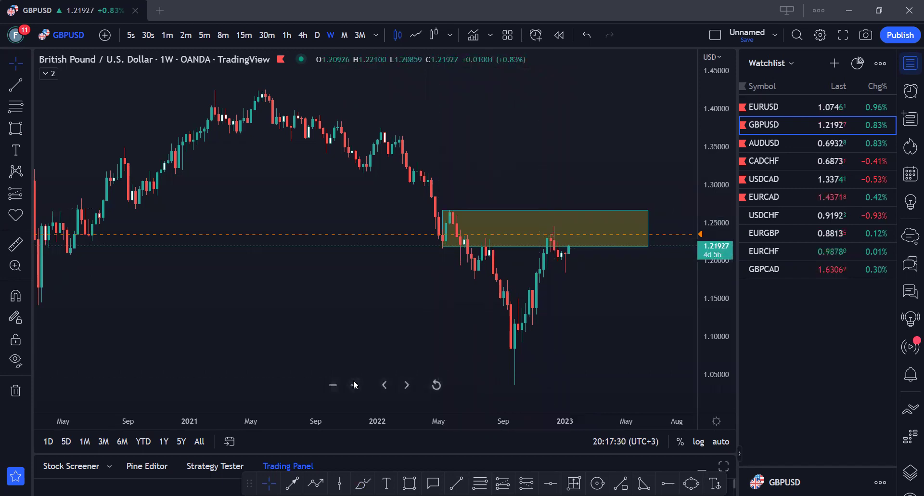
# Circle the December 2022 price peak inside the rectangle zone with the brush
pyautogui.click(355, 384)
pyautogui.moveTo(719, 324); pyautogui.dragTo(403, 438)
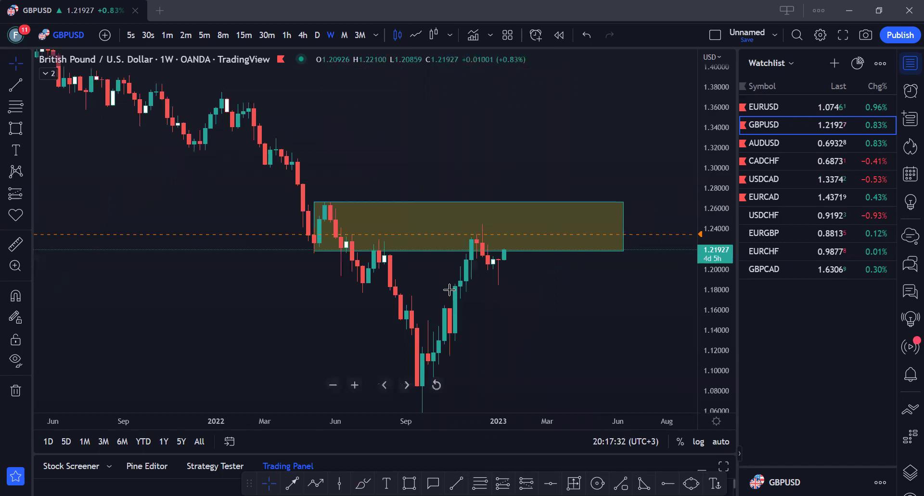
pyautogui.hotkey('alt', 'b')
pyautogui.moveTo(475, 213); pyautogui.dragTo(485, 214)
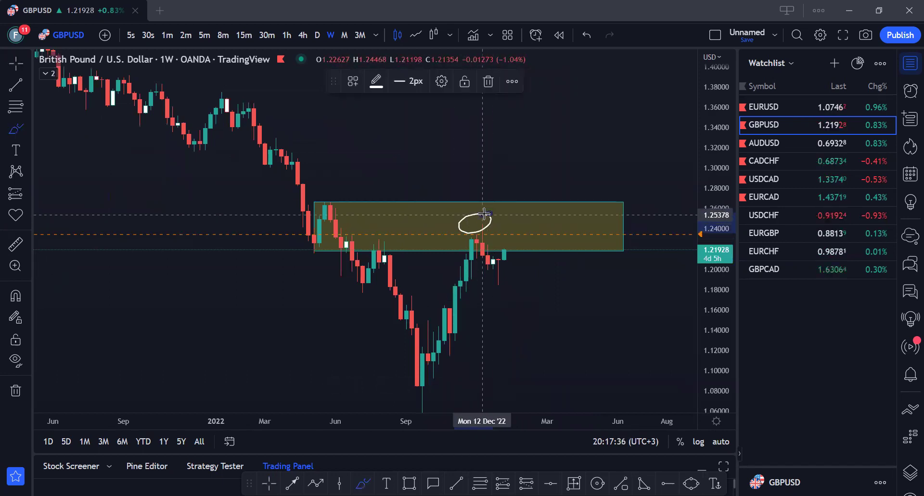
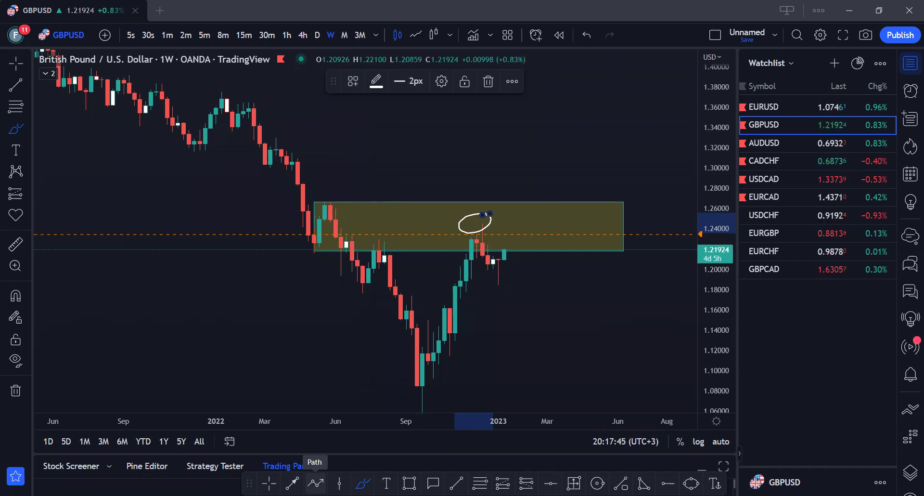
# Draw a path from the zone's first peak through the July low, August high and September low to the December 2022 high
pyautogui.click(315, 483)
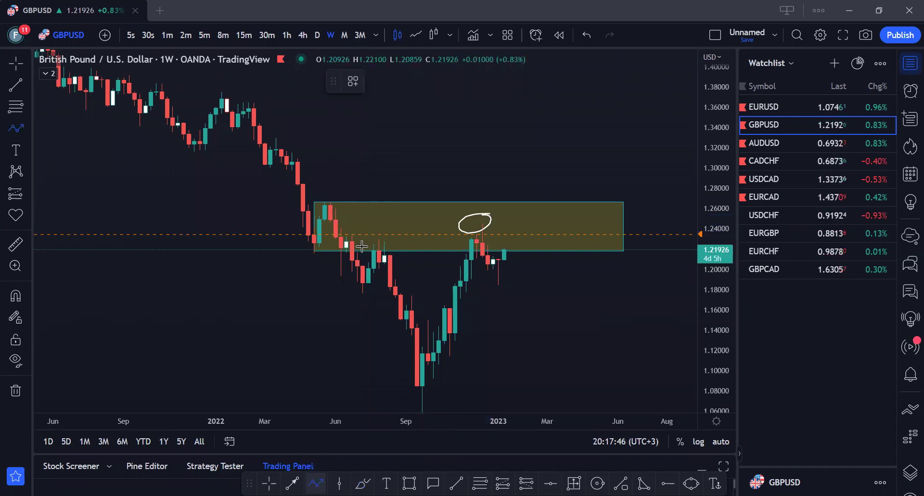
pyautogui.click(326, 212)
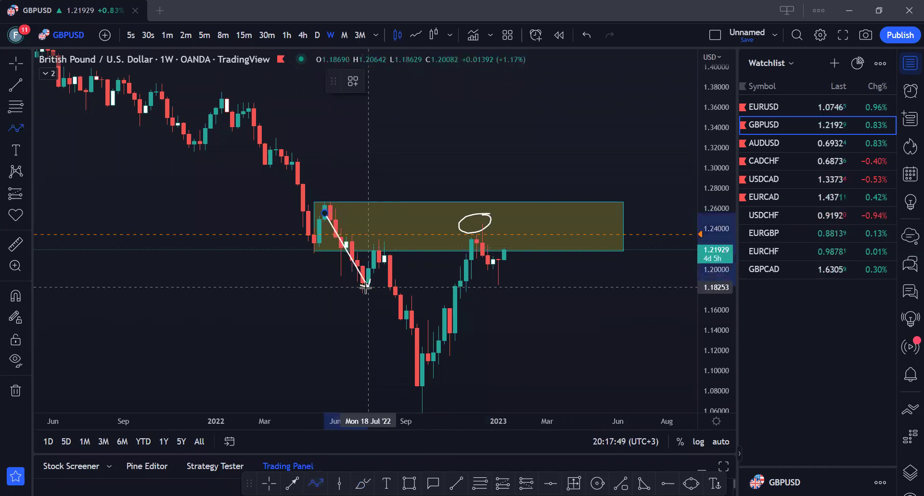
pyautogui.click(362, 294)
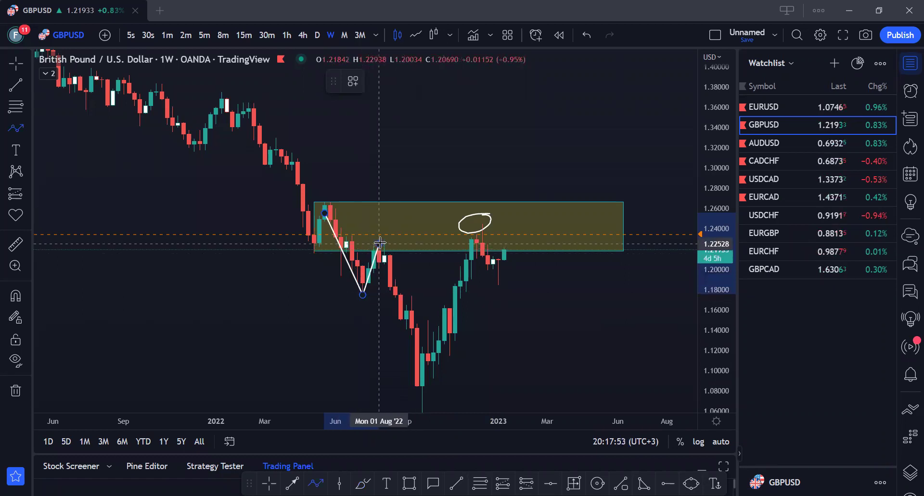
pyautogui.click(380, 243)
pyautogui.click(422, 394)
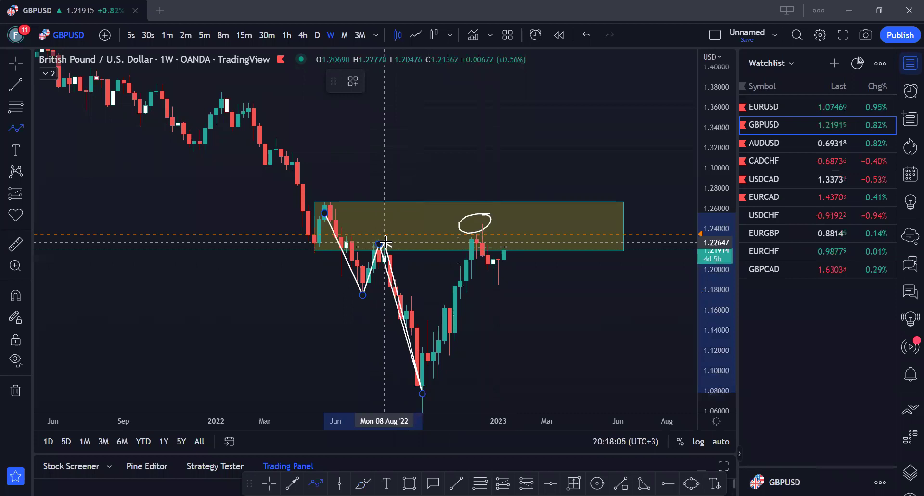
pyautogui.doubleClick(482, 234)
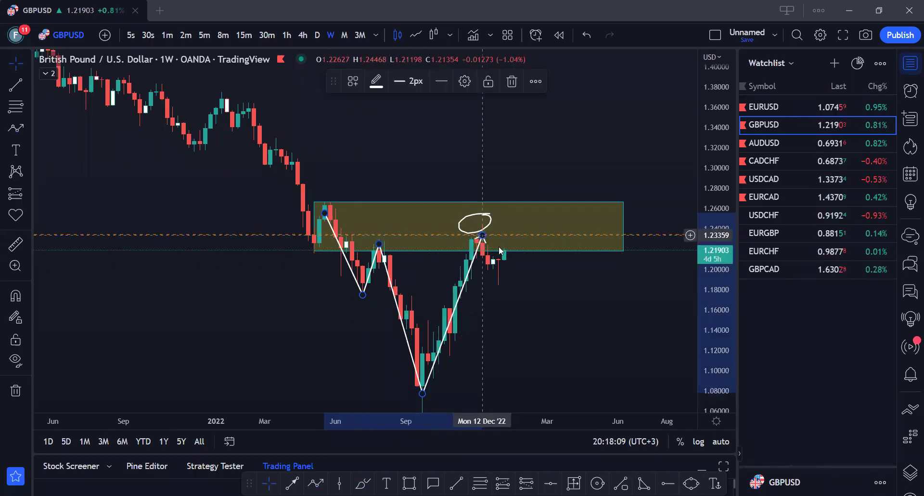
pyautogui.click(544, 291)
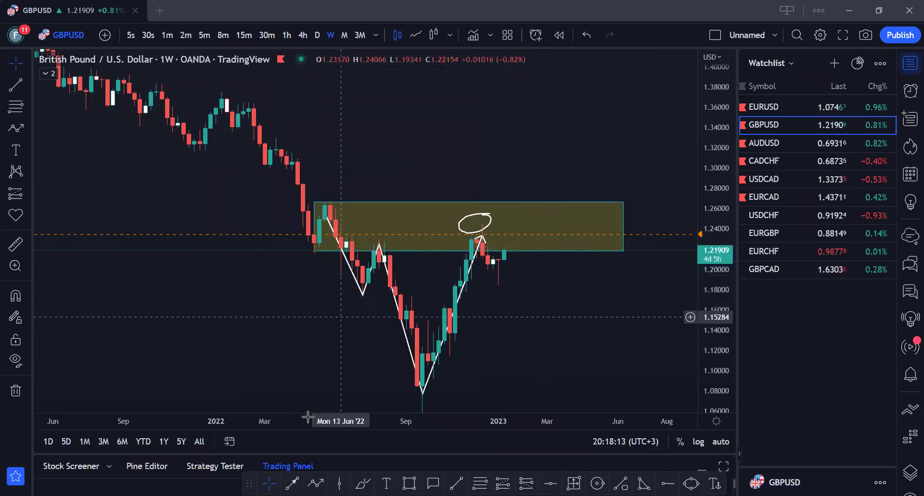
# Delete the brush circle and the swing path, keeping only the rectangle zone
pyautogui.click(363, 484)
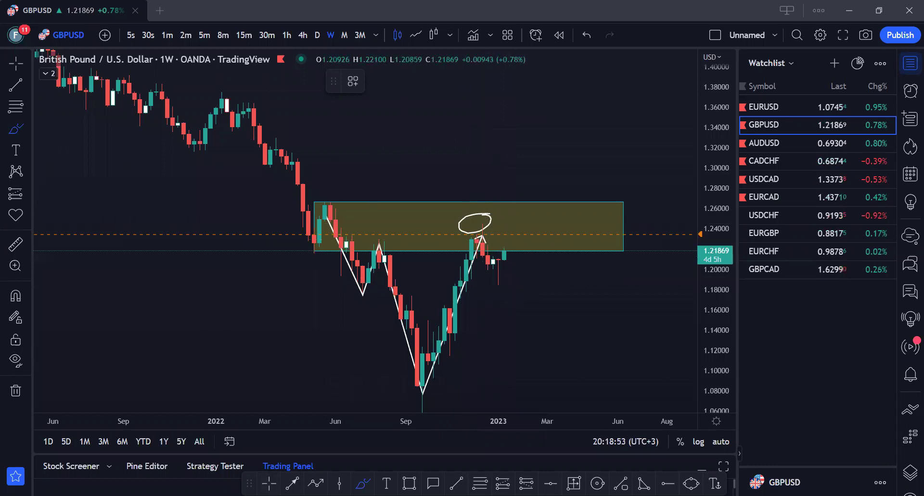
pyautogui.click(486, 233)
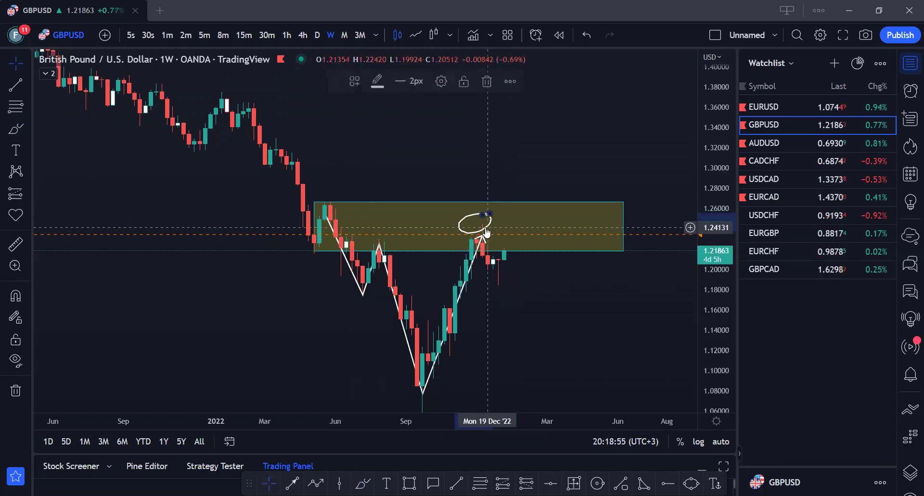
pyautogui.press('Delete')
pyautogui.click(478, 251)
pyautogui.press('Delete')
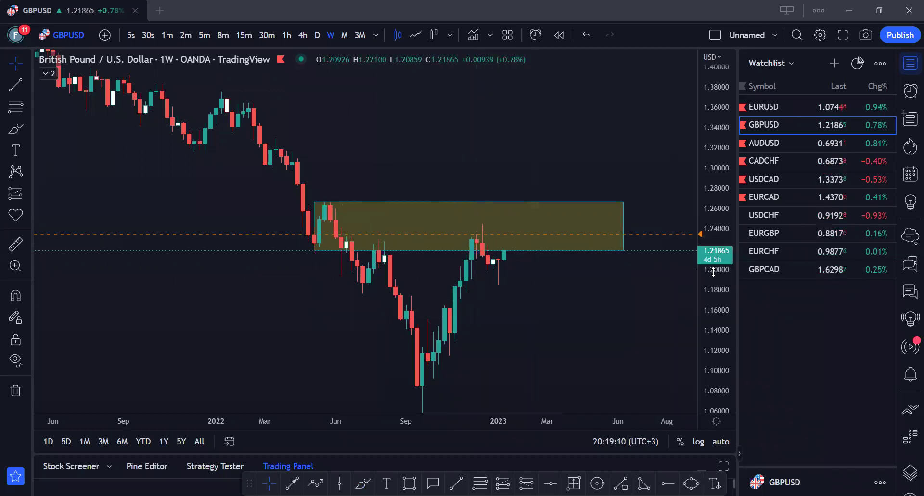
# Switch the GBPUSD chart to the 4-hour timeframe and fit the price action from mid-November to January below the zone
pyautogui.moveTo(716, 284); pyautogui.dragTo(716, 296)
pyautogui.moveTo(604, 292); pyautogui.dragTo(592, 277)
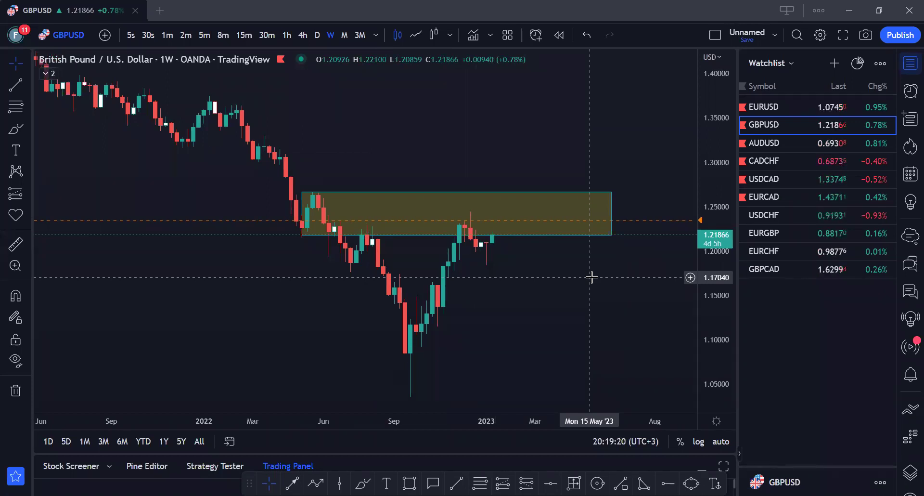
pyautogui.click(304, 35)
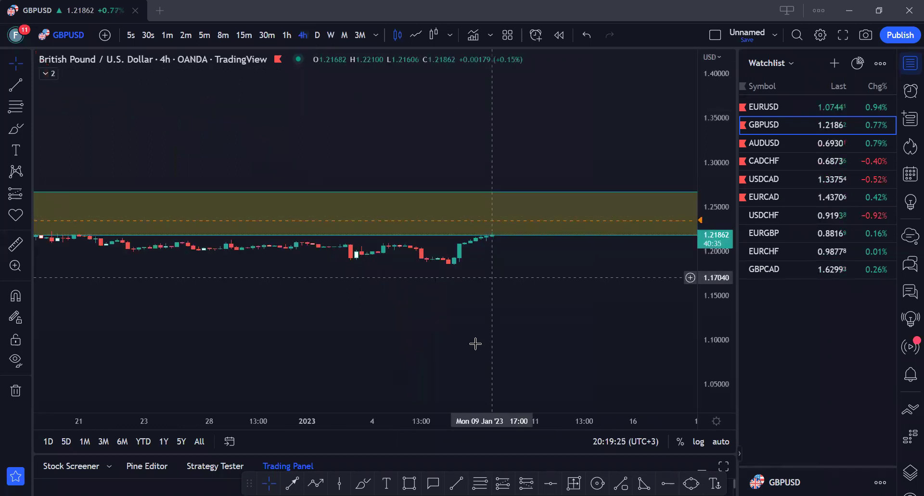
pyautogui.click(436, 384)
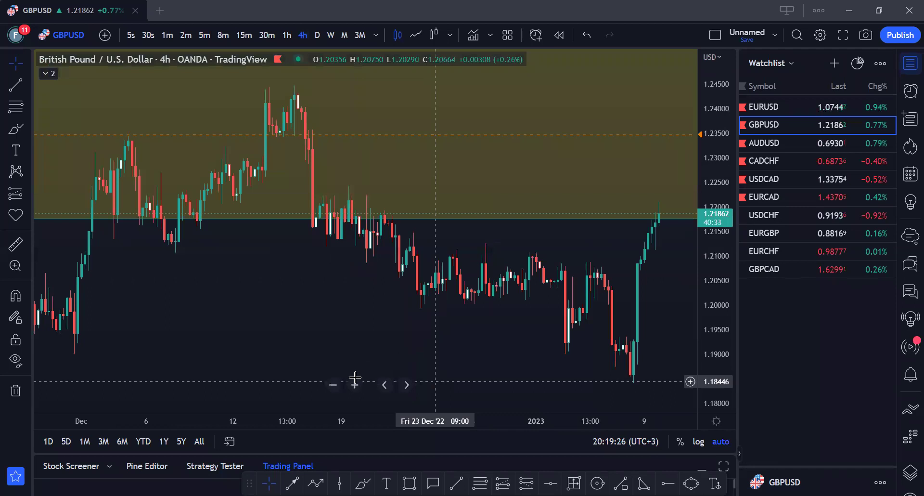
pyautogui.click(334, 385)
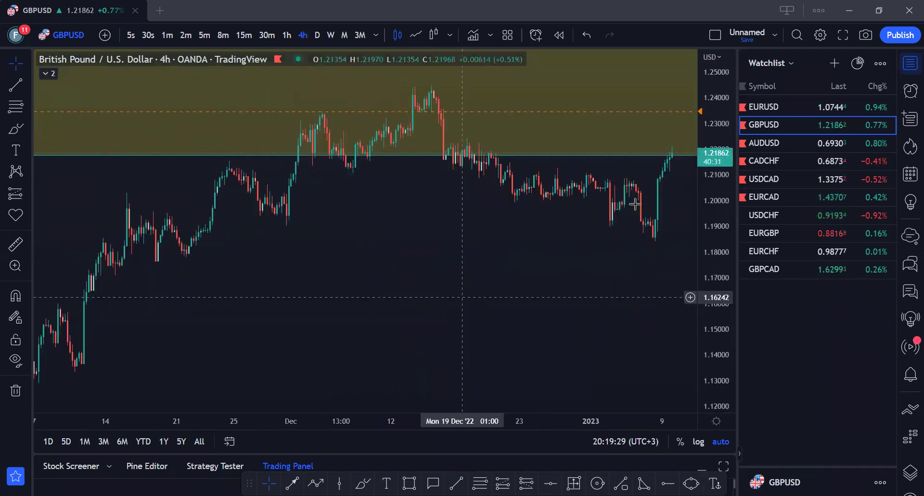
pyautogui.moveTo(711, 217); pyautogui.dragTo(710, 183)
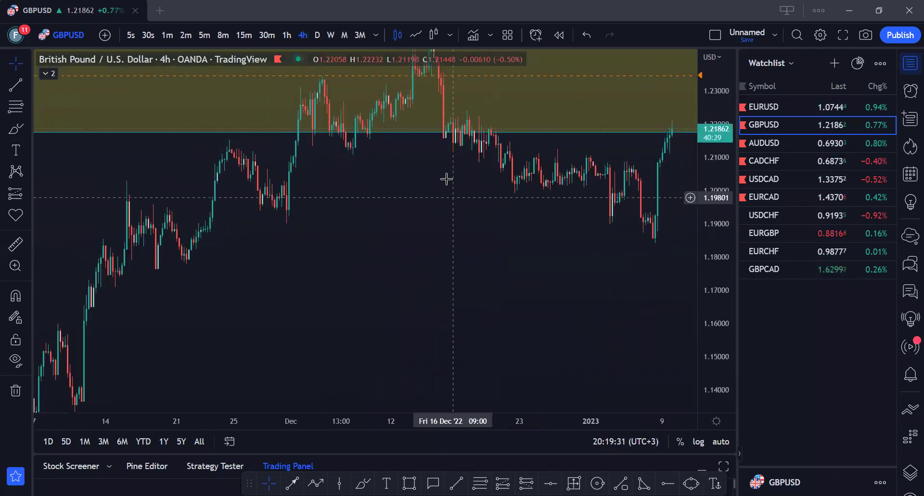
# Sketch the early-December double peak with the brush, a line across its top, a rising line under the rebound, and a circle around the mid-December highs
pyautogui.moveTo(496, 285); pyautogui.dragTo(582, 421)
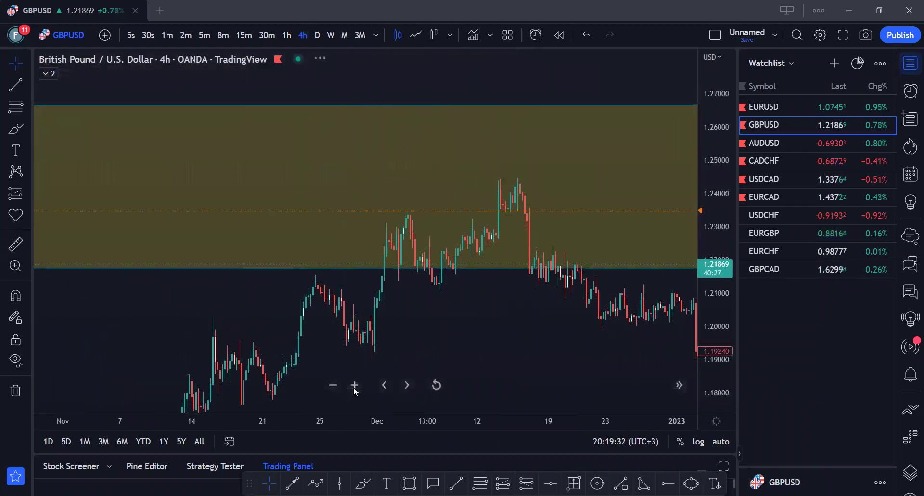
pyautogui.click(356, 386)
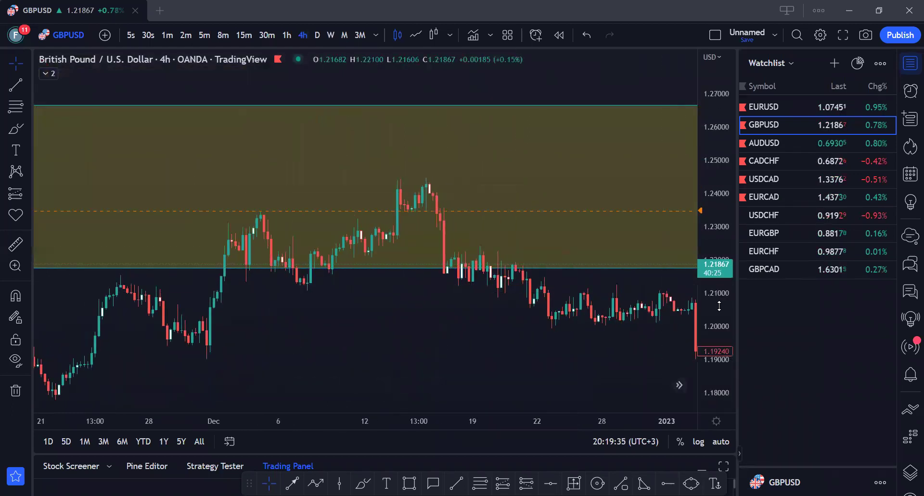
pyautogui.moveTo(717, 255); pyautogui.dragTo(714, 232)
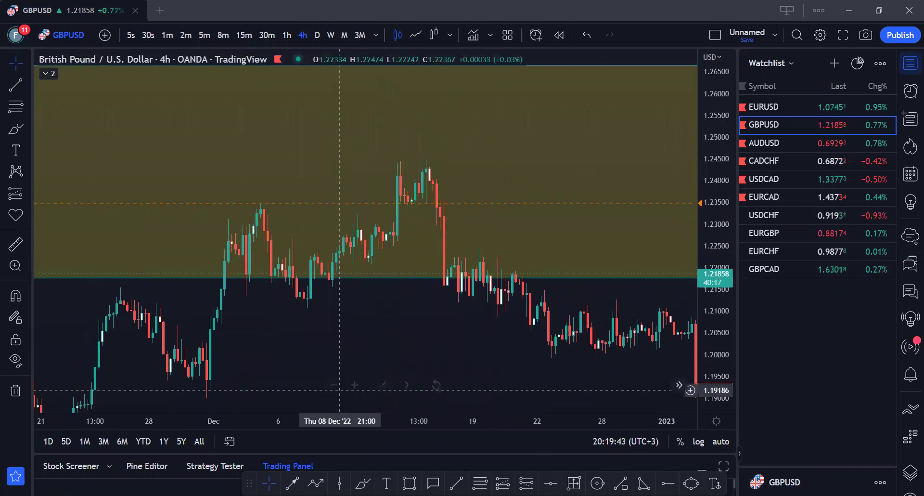
pyautogui.moveTo(218, 310)
pyautogui.mouseDown()
pyautogui.moveTo(232, 217)
pyautogui.moveTo(249, 262)
pyautogui.moveTo(260, 207)
pyautogui.moveTo(315, 312)
pyautogui.mouseUp()
pyautogui.moveTo(224, 211); pyautogui.dragTo(310, 210)
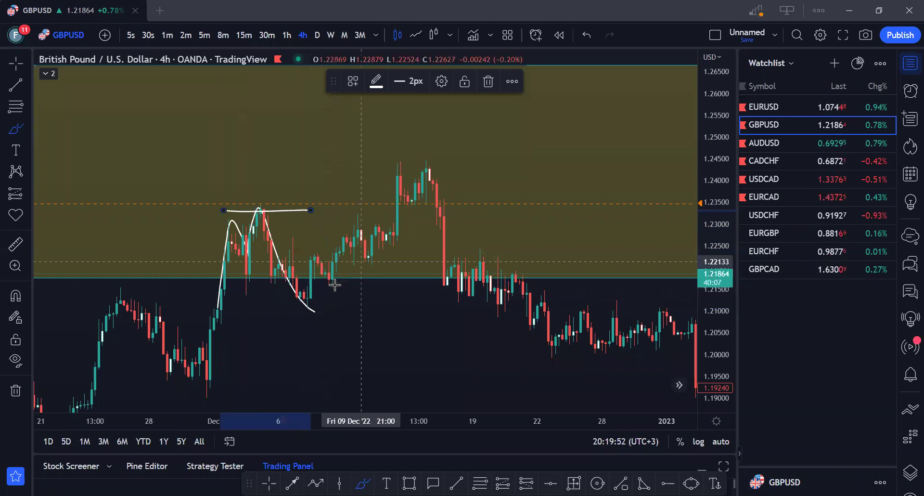
pyautogui.moveTo(320, 297); pyautogui.dragTo(364, 273)
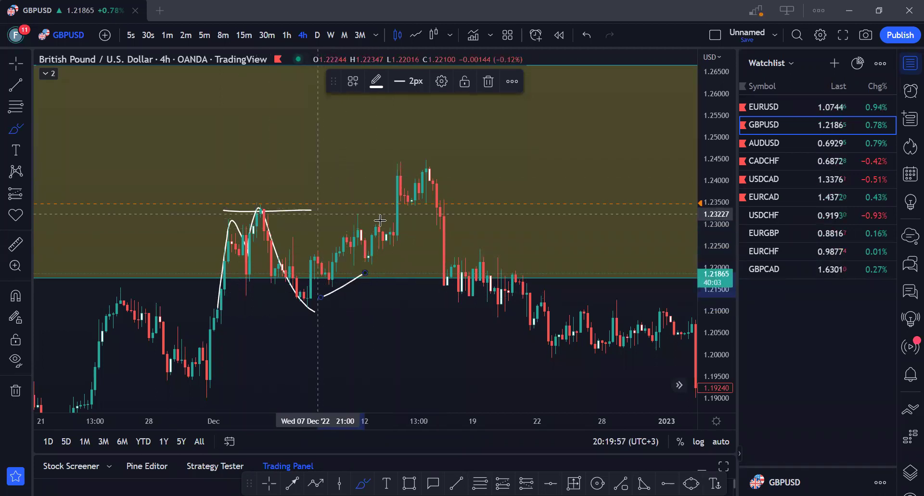
pyautogui.moveTo(443, 169)
pyautogui.mouseDown()
pyautogui.moveTo(436, 155)
pyautogui.moveTo(386, 150)
pyautogui.moveTo(385, 193)
pyautogui.moveTo(439, 157)
pyautogui.mouseUp()
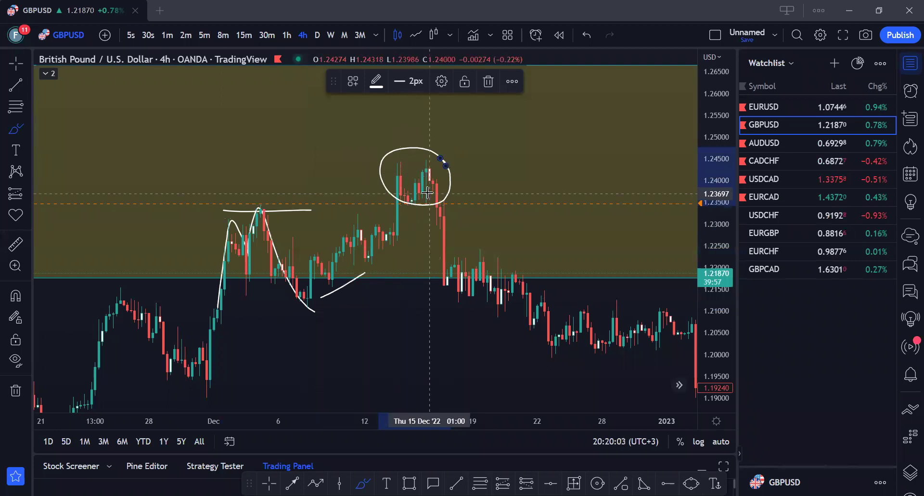
# Delete the circle around the mid-December highs and undo the remaining brush marks
pyautogui.click(487, 83)
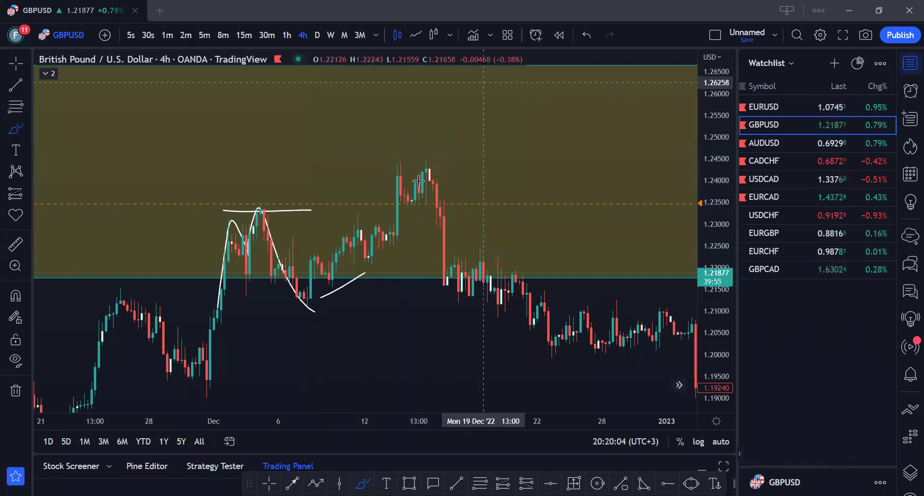
pyautogui.press('Escape')
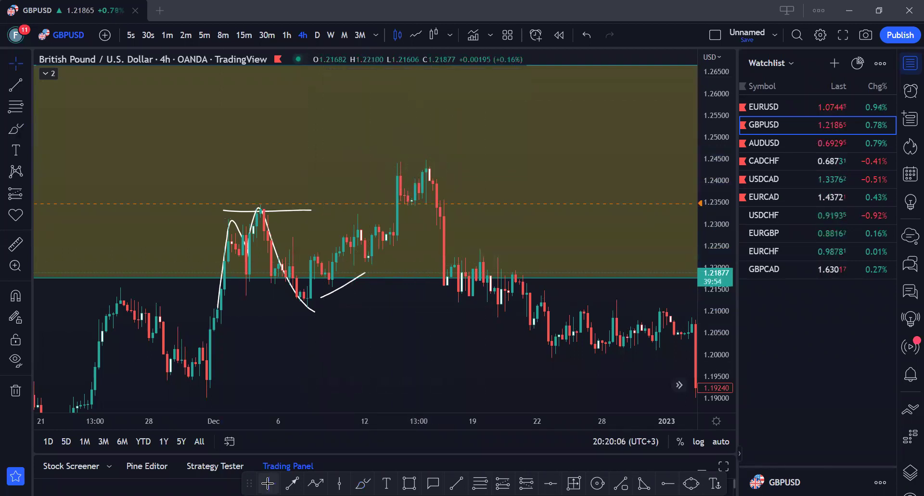
pyautogui.click(584, 44)
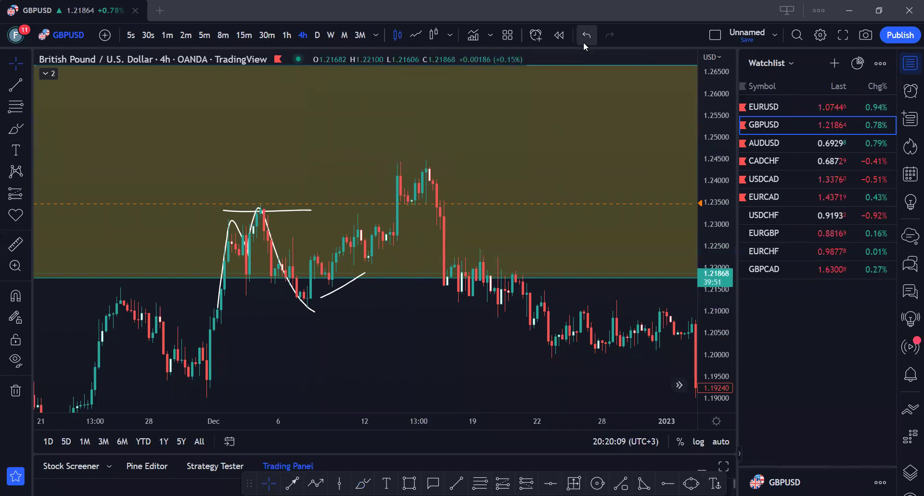
pyautogui.click(584, 44)
pyautogui.click(585, 43)
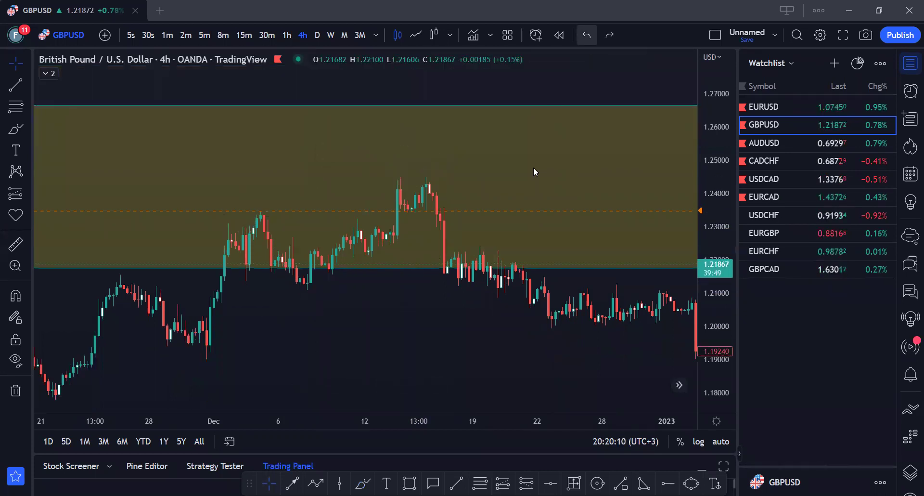
pyautogui.hotkey('ctrl', 'y')
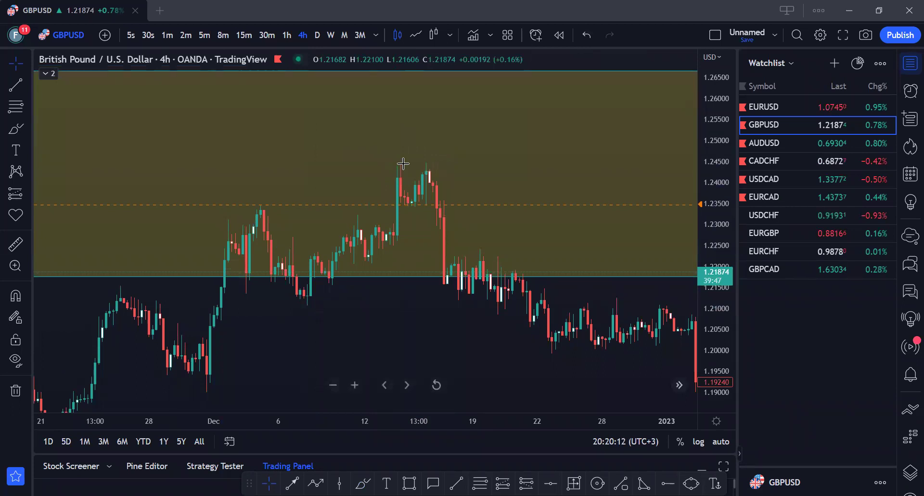
# Draw a path from the low at the start of December through each swing high and low to the second mid-December peak at about 1.2449
pyautogui.hotkey('alt', 'p')
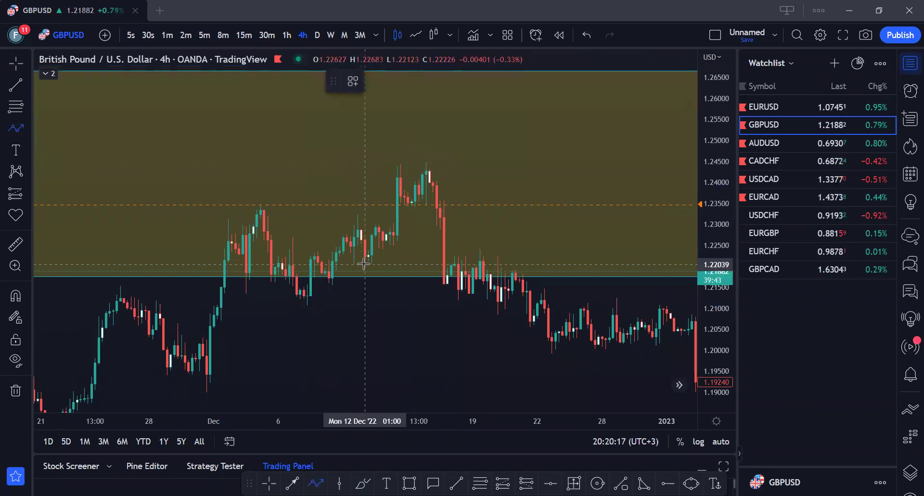
pyautogui.click(209, 374)
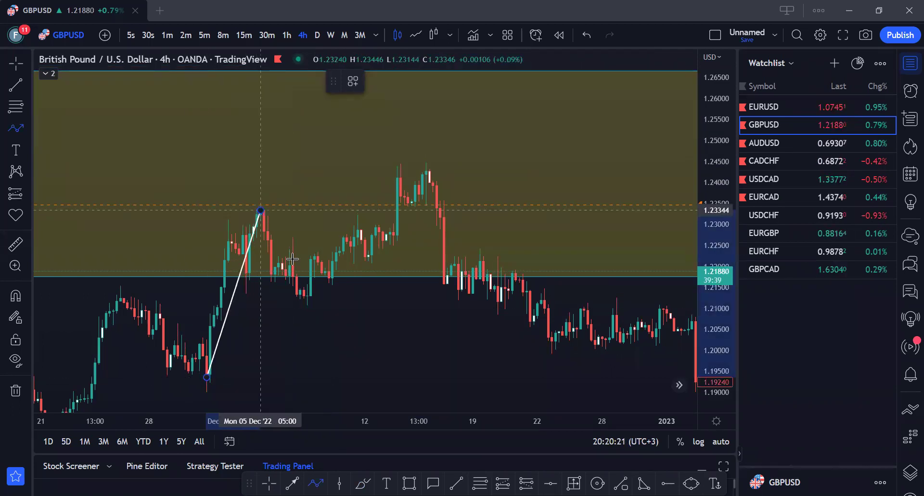
pyautogui.click(304, 303)
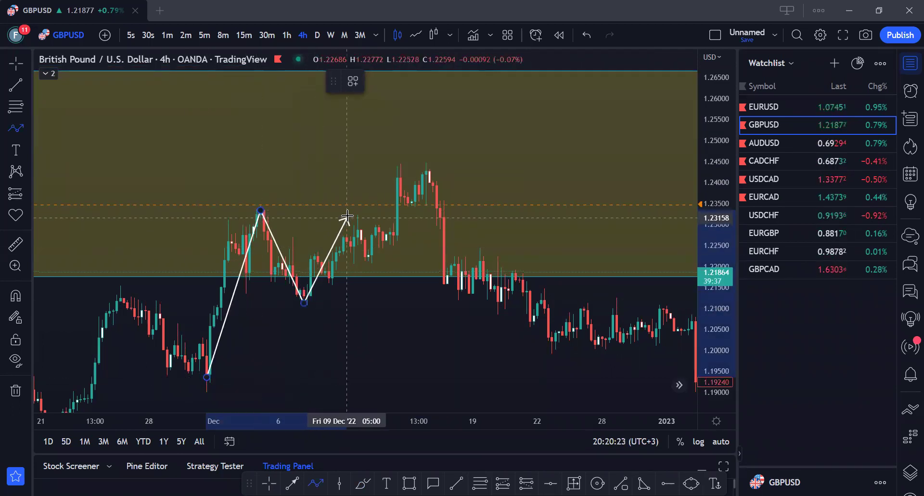
pyautogui.click(366, 260)
pyautogui.click(380, 222)
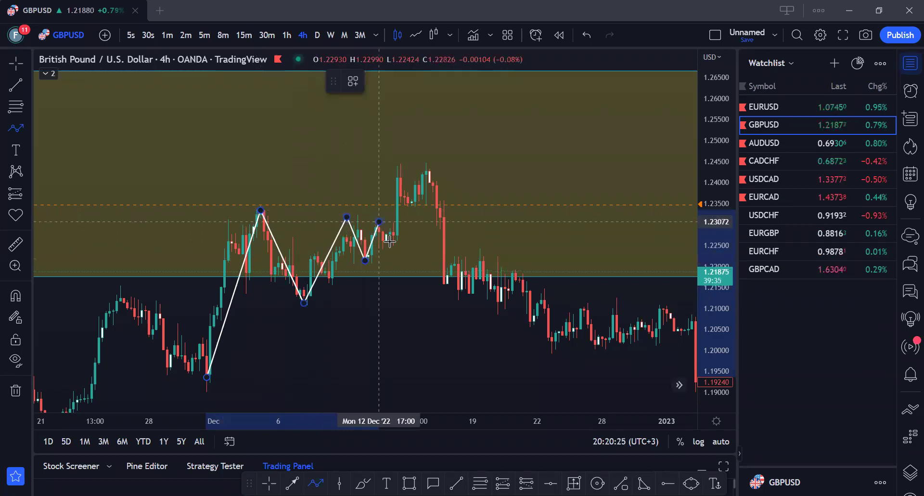
pyautogui.click(390, 243)
pyautogui.click(398, 164)
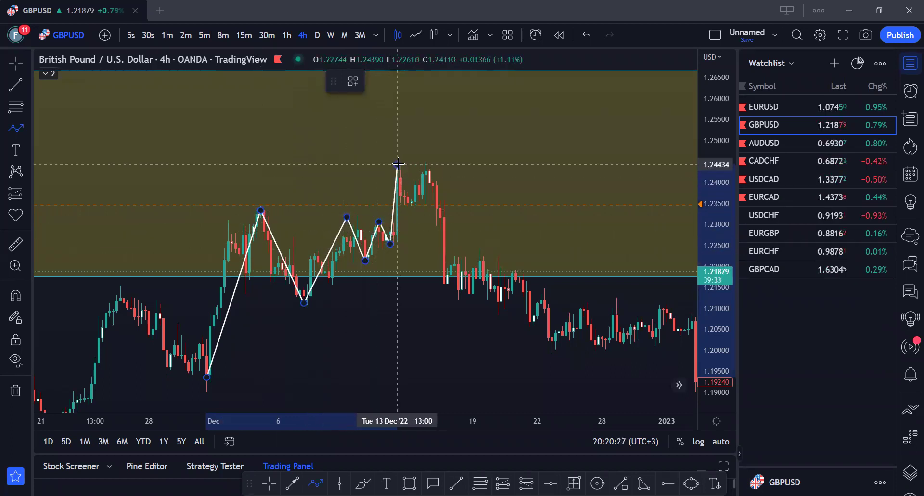
pyautogui.click(412, 203)
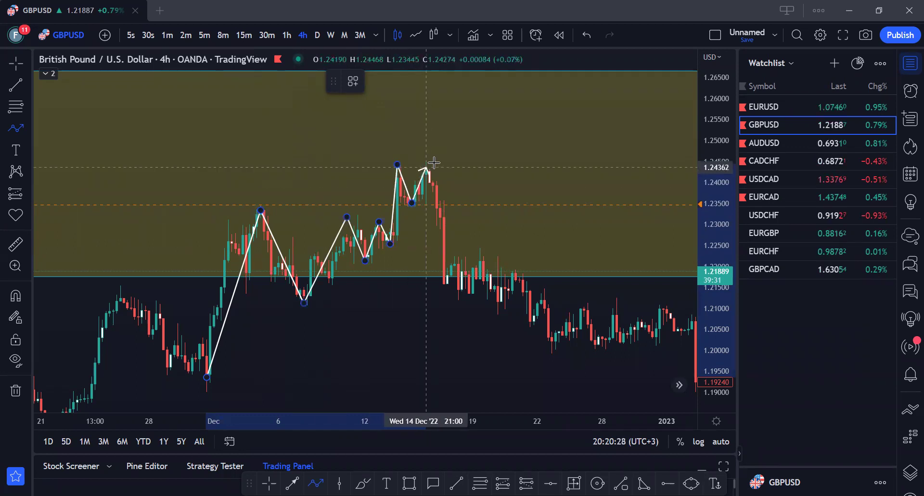
pyautogui.doubleClick(432, 162)
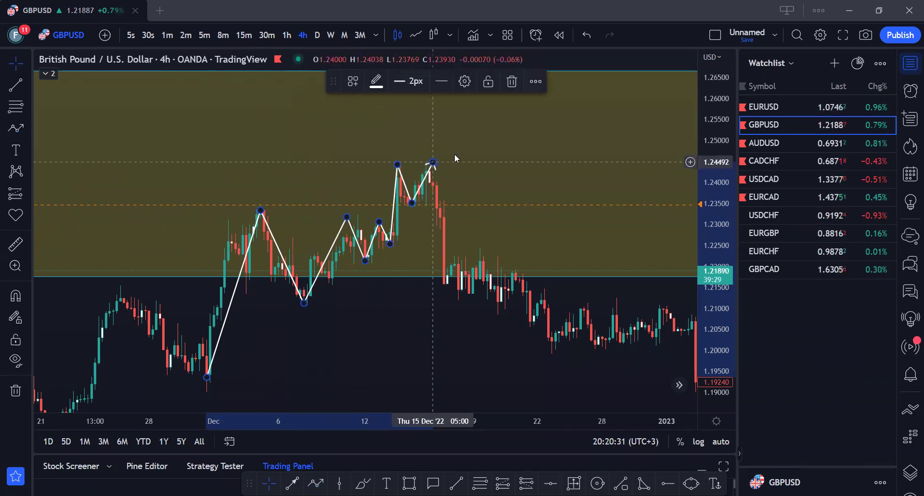
pyautogui.click(479, 148)
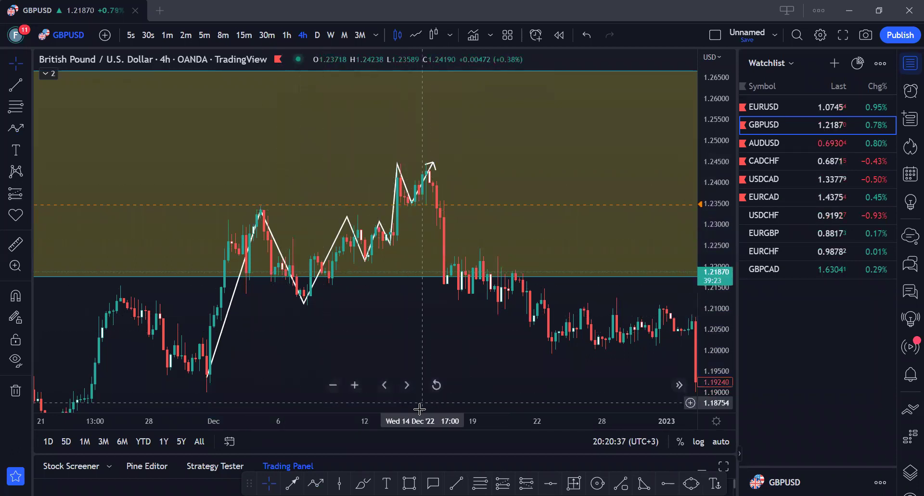
# Draw a flat, line-like rectangle at about 1.2345 from the 13 December swing low to late December
pyautogui.click(409, 483)
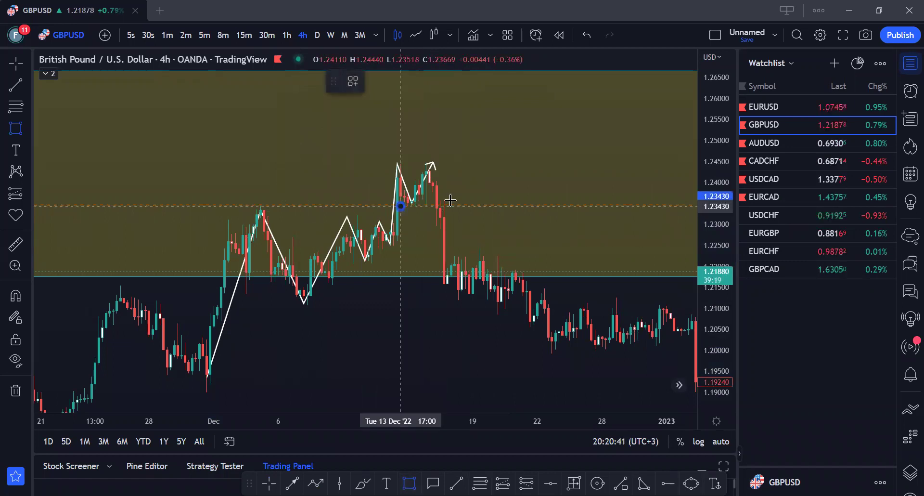
pyautogui.click(402, 205)
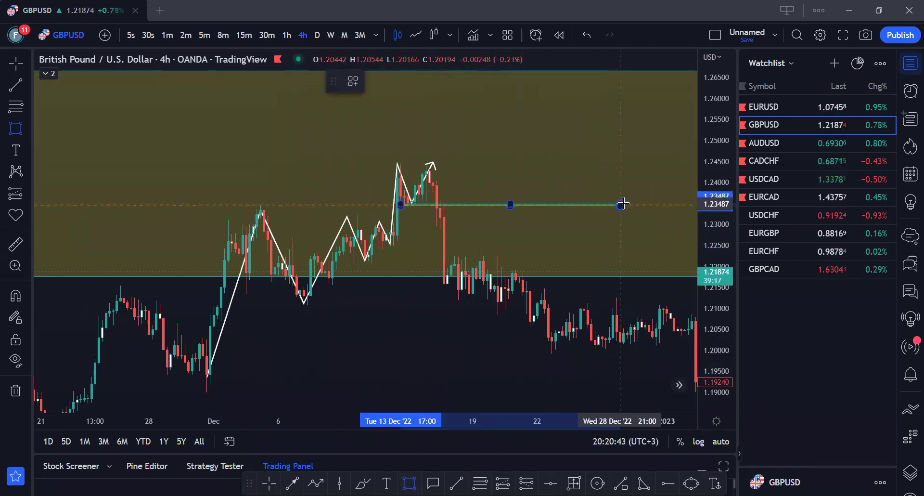
pyautogui.click(627, 205)
pyautogui.click(605, 181)
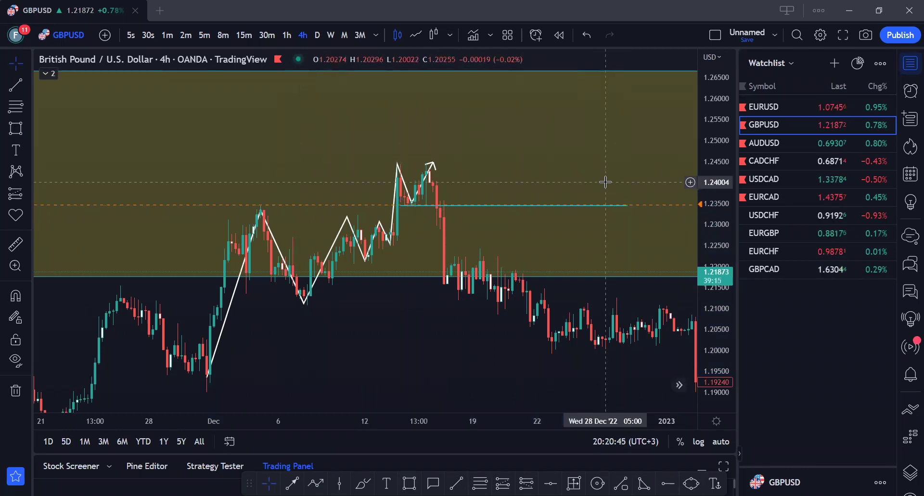
# Draw a supply rectangle from 14 December to 12 January, spanning about 1.23444 to 1.24463 around the last mid-December upswing
pyautogui.click(333, 385)
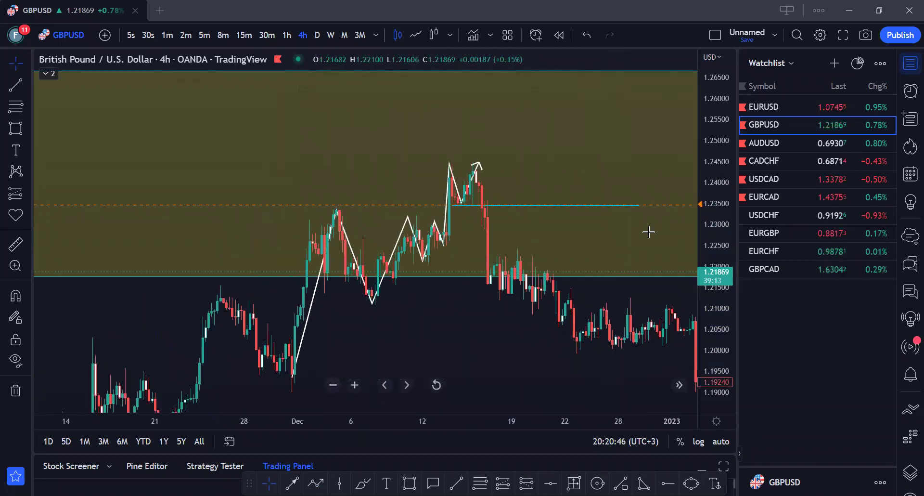
pyautogui.moveTo(607, 247); pyautogui.dragTo(462, 254)
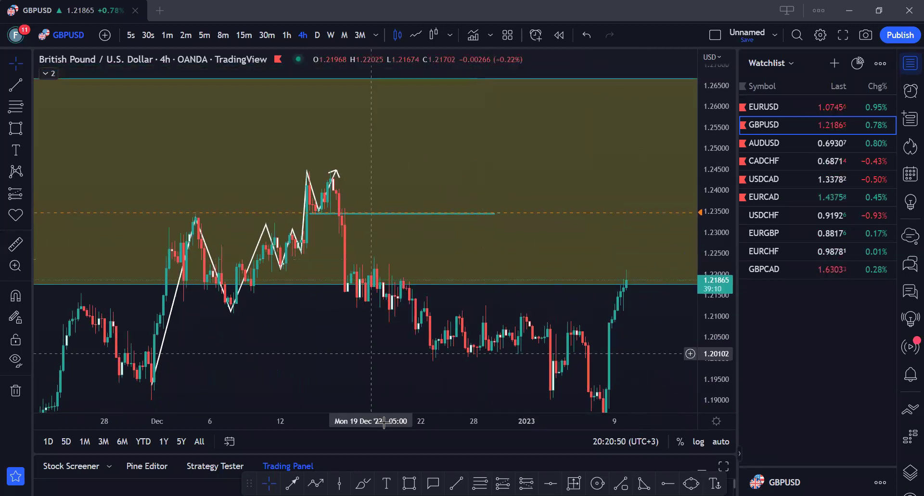
pyautogui.click(409, 483)
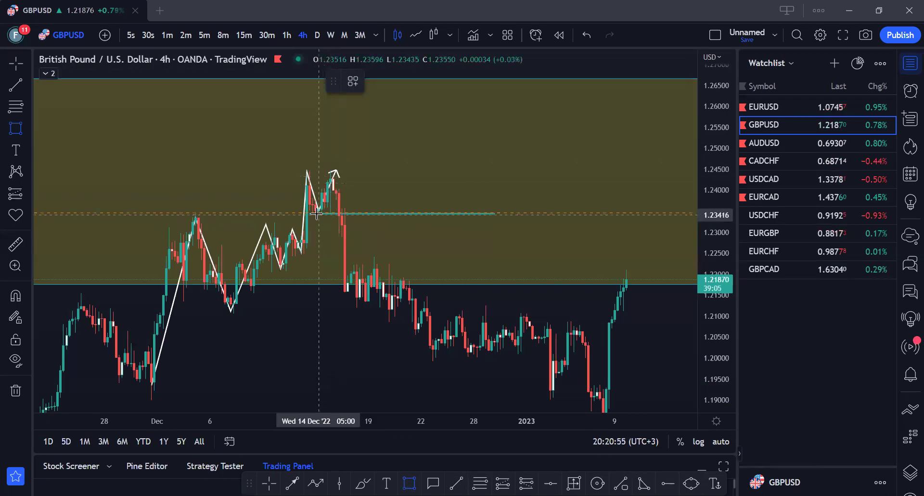
pyautogui.click(339, 175)
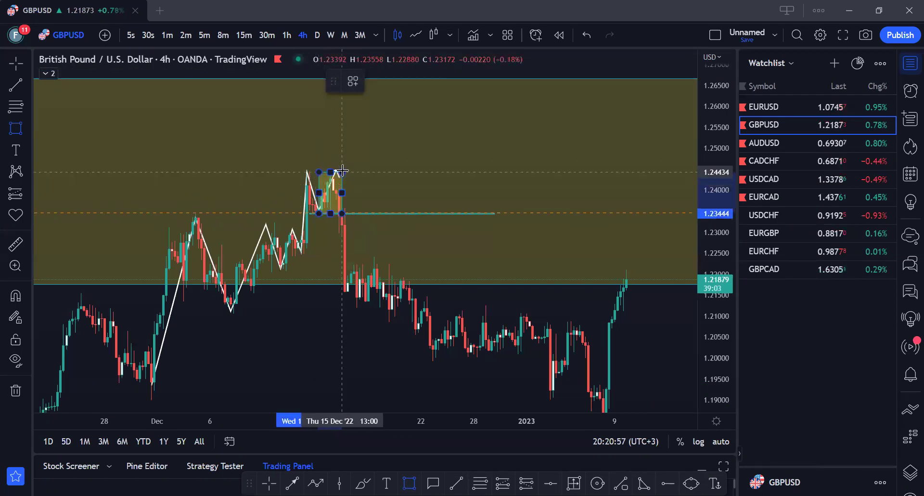
pyautogui.click(633, 176)
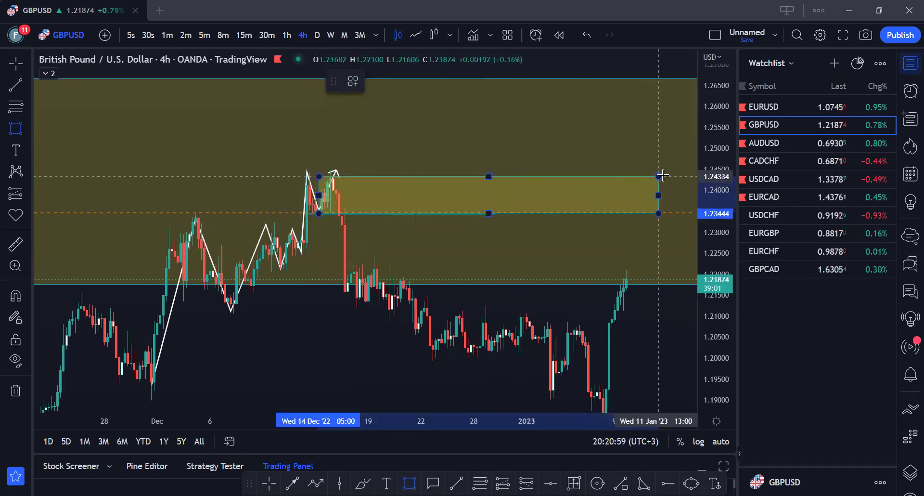
pyautogui.click(677, 178)
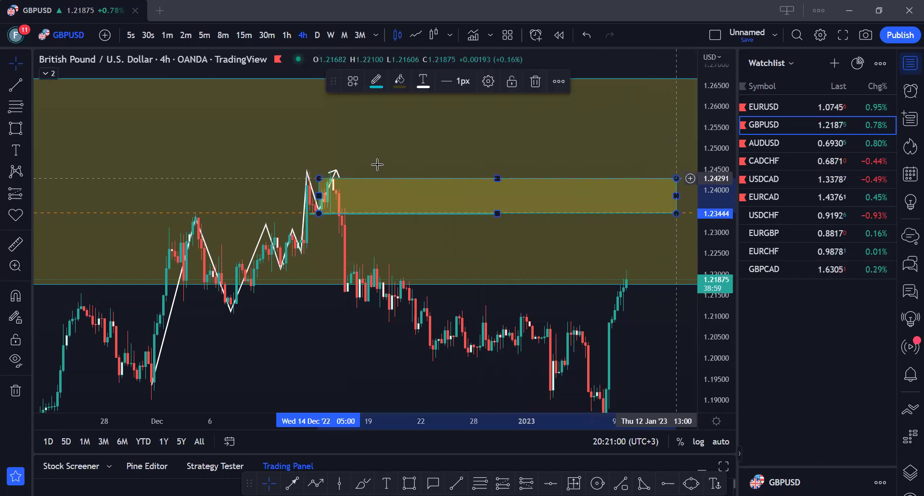
pyautogui.moveTo(319, 177); pyautogui.dragTo(320, 170)
pyautogui.click(400, 222)
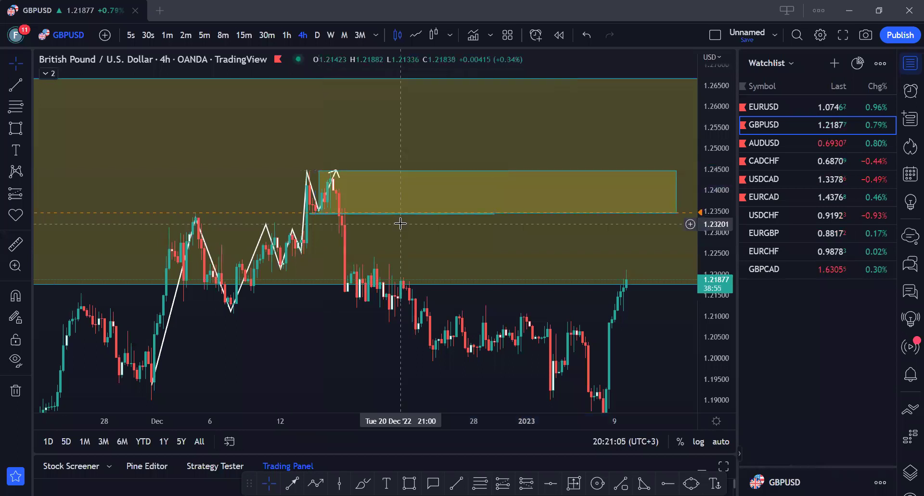
# Extend the end of the inner supply rectangle to 27 January 2023
pyautogui.scroll(-2, 626, 308)
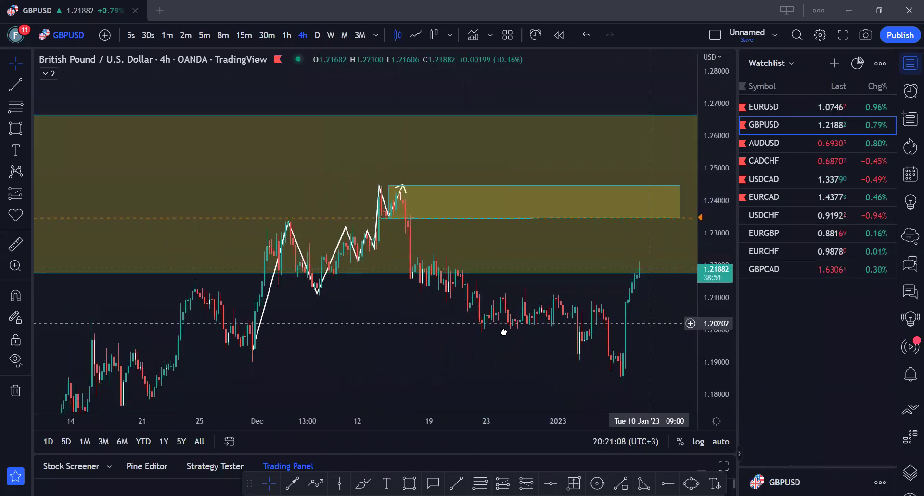
pyautogui.moveTo(504, 332); pyautogui.dragTo(461, 330)
pyautogui.moveTo(505, 203); pyautogui.dragTo(656, 206)
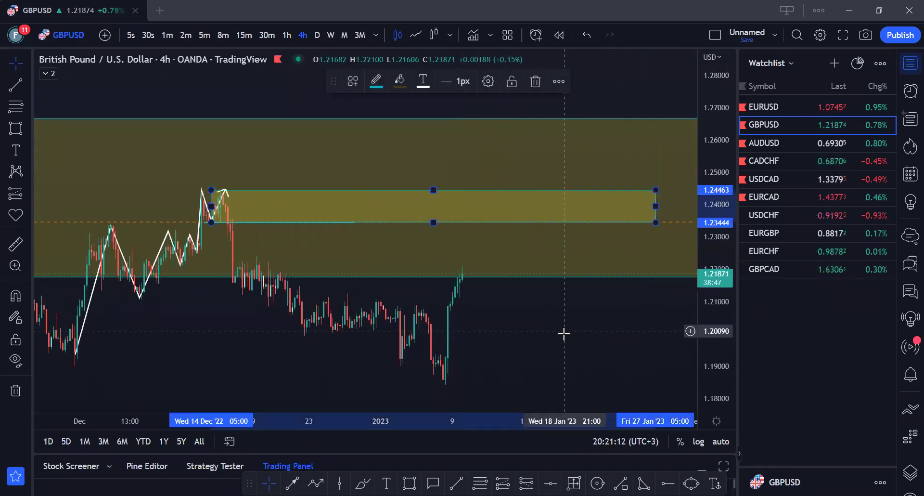
pyautogui.click(564, 333)
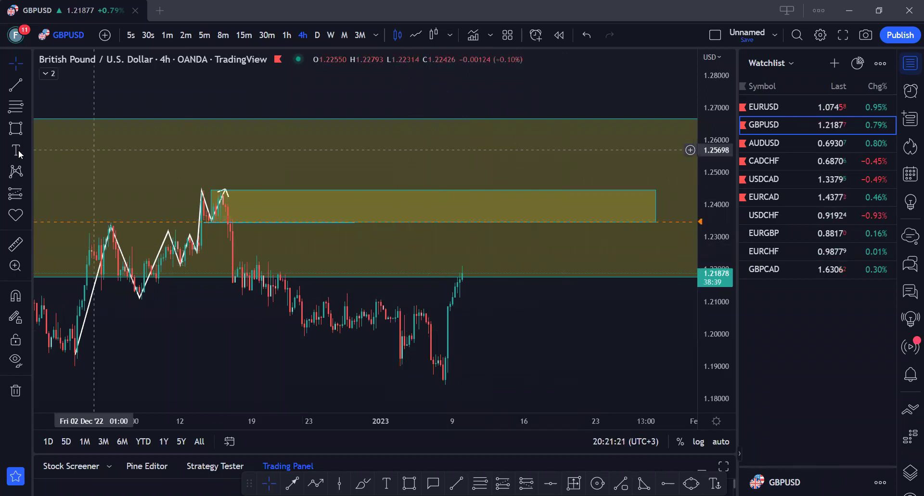
# Add a text note reading 1.23518 above the inner supply rectangle, positioned at about 1.2540
pyautogui.click(371, 150)
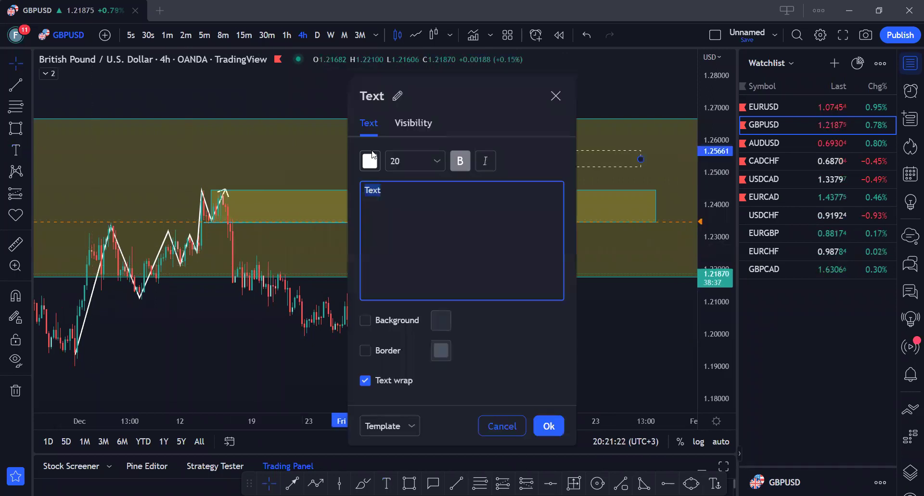
pyautogui.moveTo(469, 96); pyautogui.dragTo(868, 105)
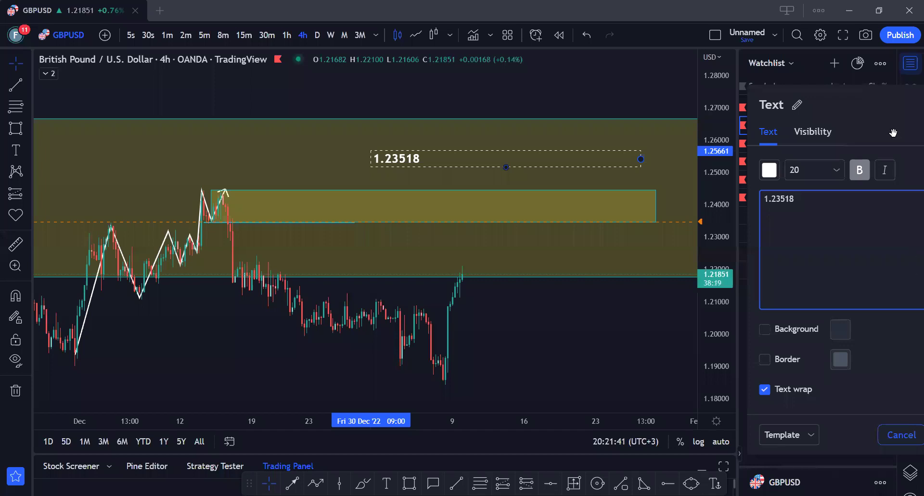
pyautogui.moveTo(869, 101); pyautogui.dragTo(817, 97)
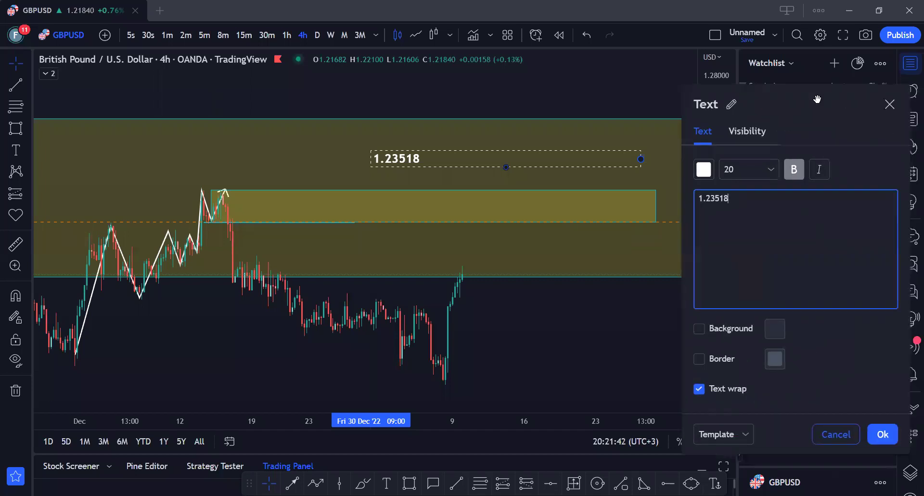
pyautogui.press('Escape')
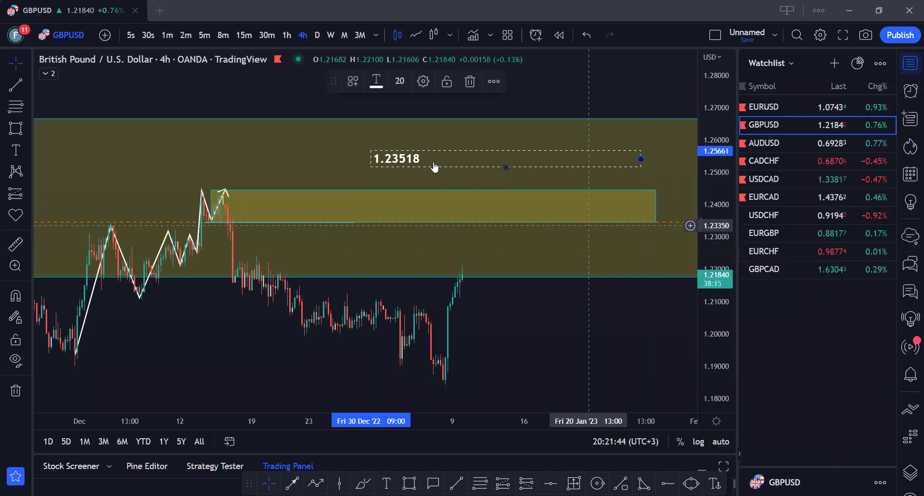
pyautogui.moveTo(427, 161); pyautogui.dragTo(426, 167)
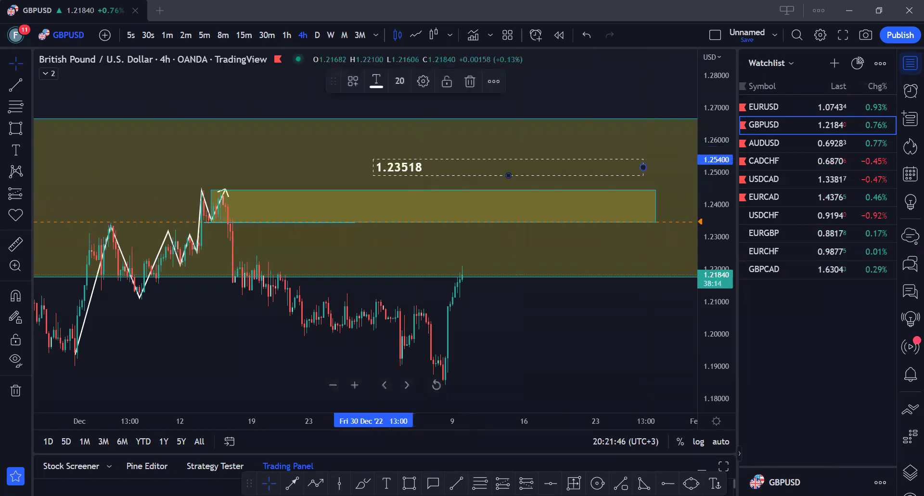
# Draw a projected path from the latest price at about 1.220 up to about 1.239 in the inner supply zone, then down to about 1.184
pyautogui.hotkey('alt', 'shift', 'x')
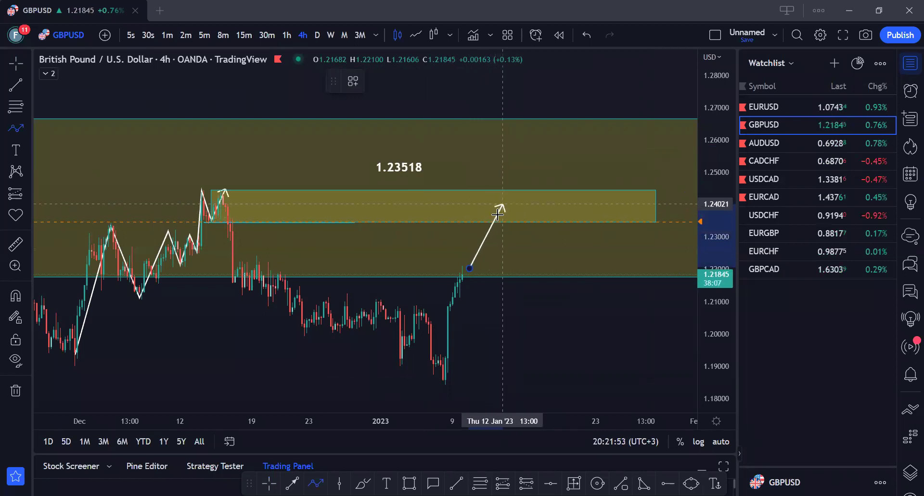
pyautogui.click(503, 208)
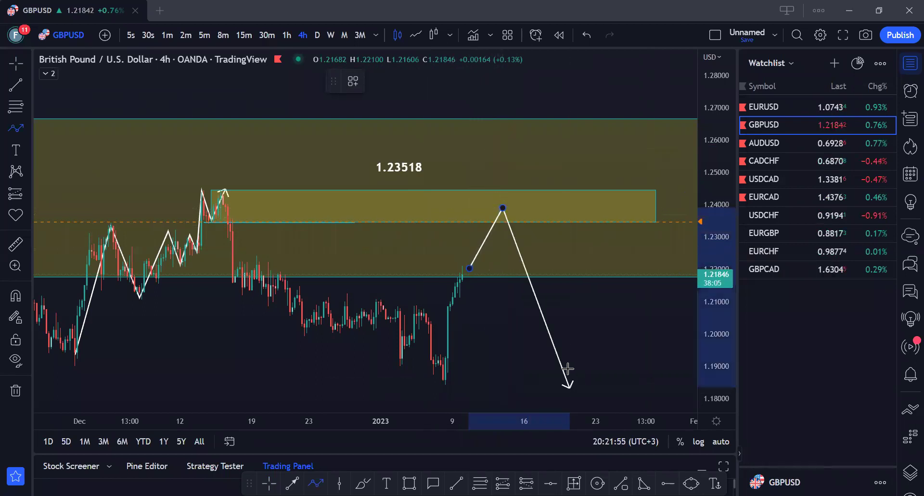
pyautogui.click(567, 385)
pyautogui.click(605, 360)
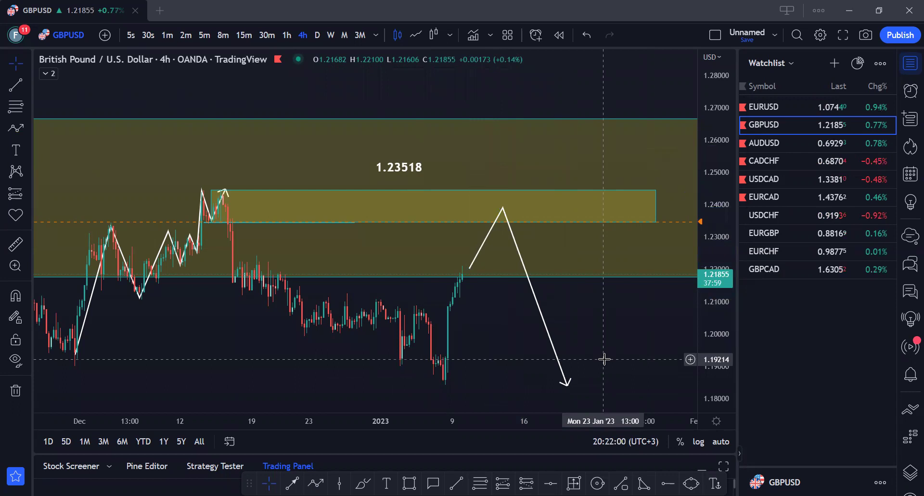
pyautogui.click(498, 209)
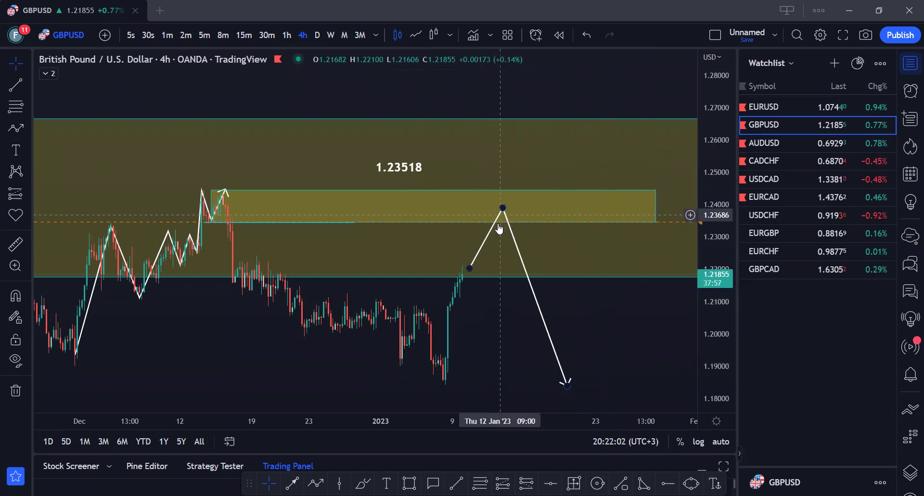
pyautogui.click(392, 312)
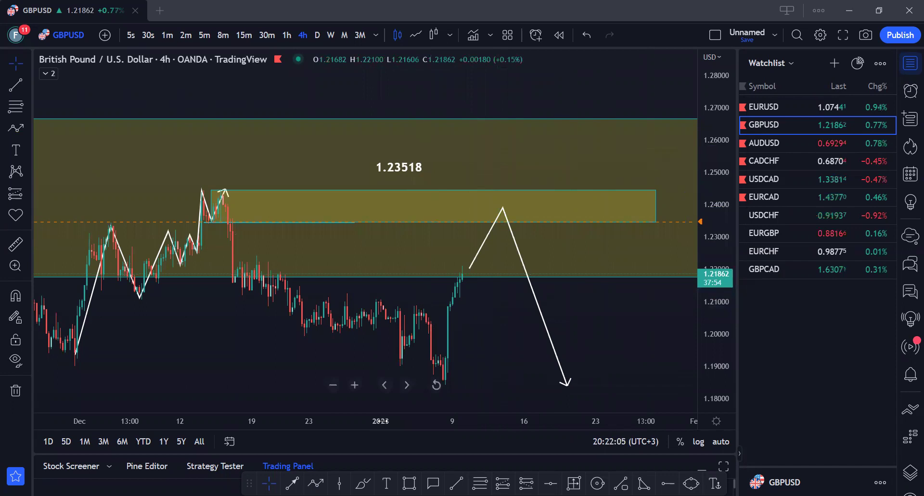
# Place a short position beside the projected path with entry 1.23518, stop 1.24655 and target 1.18394
pyautogui.click(527, 483)
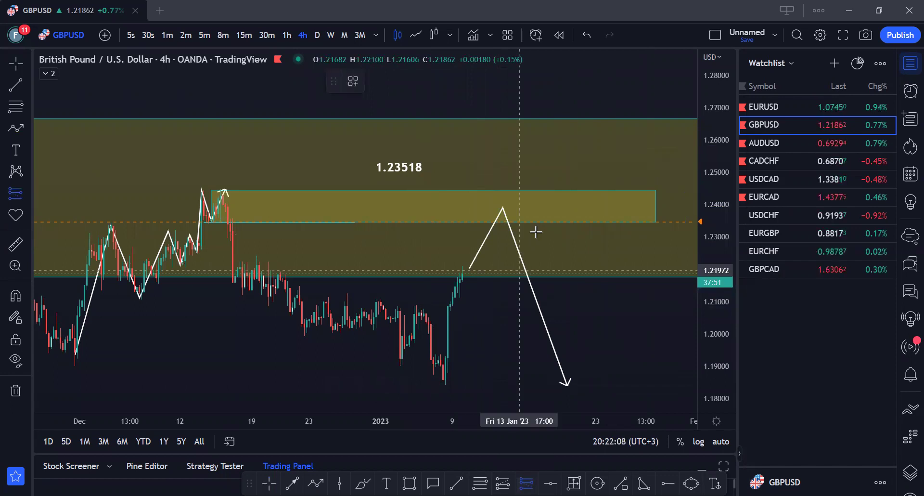
pyautogui.click(553, 220)
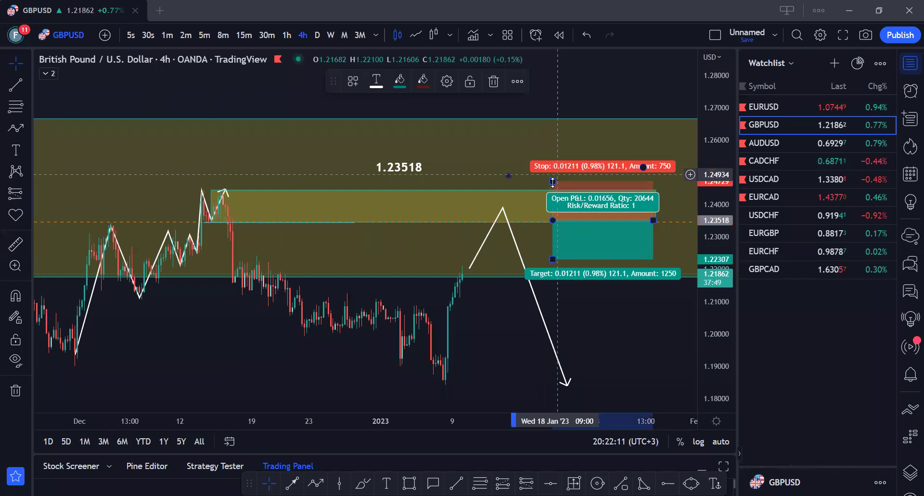
pyautogui.moveTo(554, 181); pyautogui.dragTo(554, 183)
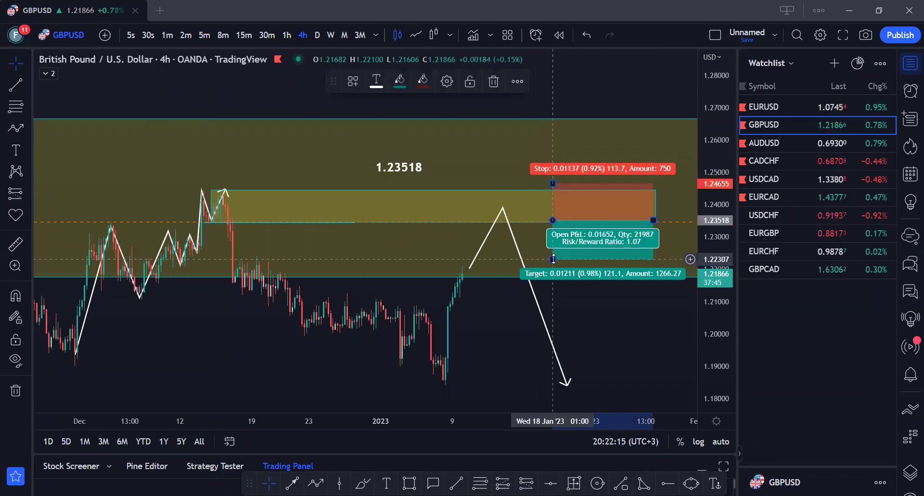
pyautogui.moveTo(540, 305); pyautogui.dragTo(536, 385)
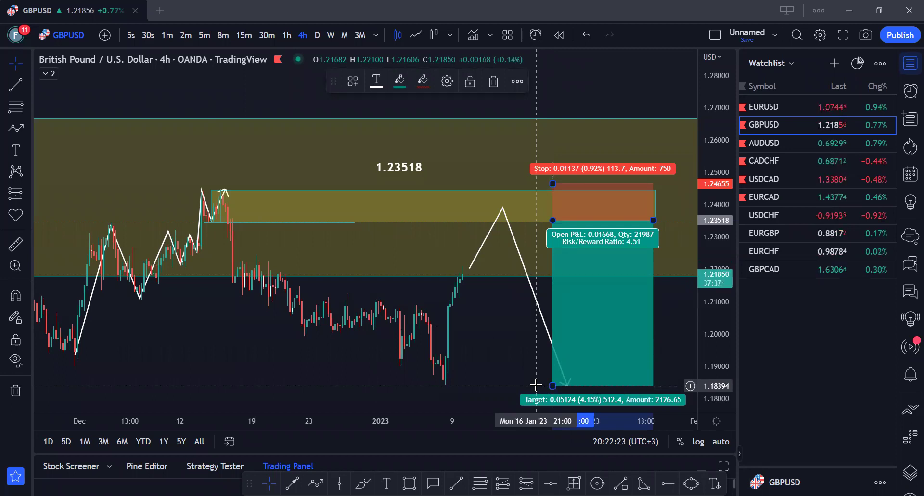
pyautogui.click(513, 336)
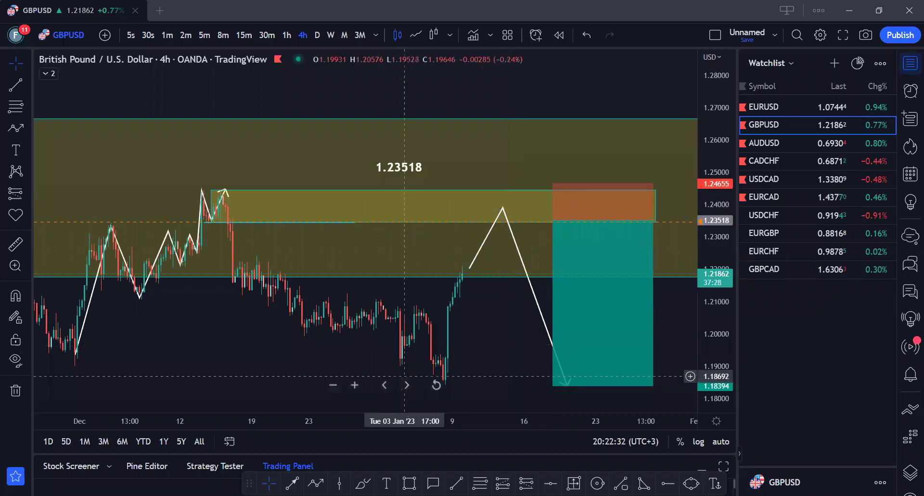
# Circle the projected path's peak inside the inner supply zone with the Brush
pyautogui.hotkey('alt', 'shift', 'b')
pyautogui.moveTo(499, 187)
pyautogui.mouseDown()
pyautogui.moveTo(472, 202)
pyautogui.moveTo(526, 205)
pyautogui.moveTo(507, 194)
pyautogui.mouseUp()
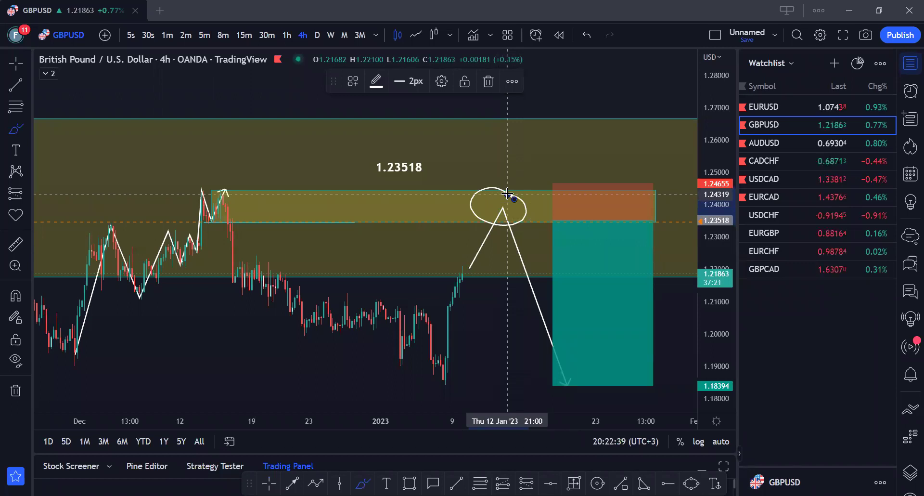
pyautogui.moveTo(508, 194); pyautogui.dragTo(507, 195)
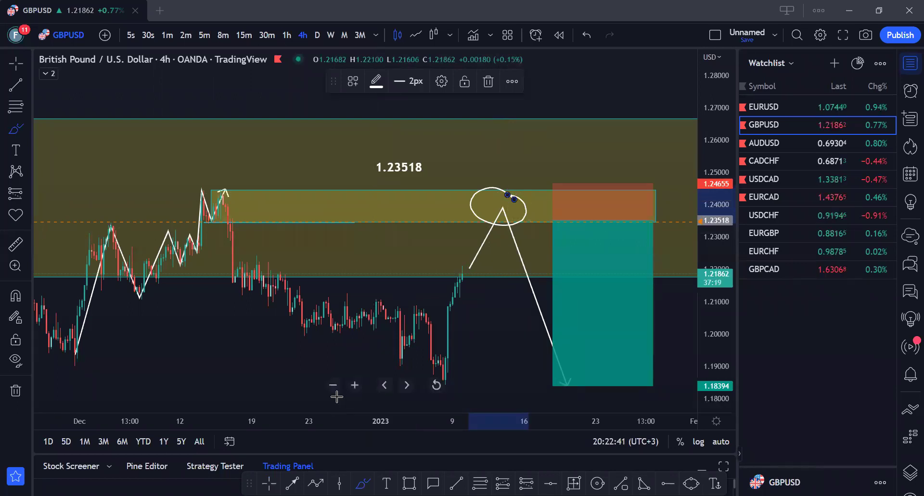
pyautogui.press('Escape')
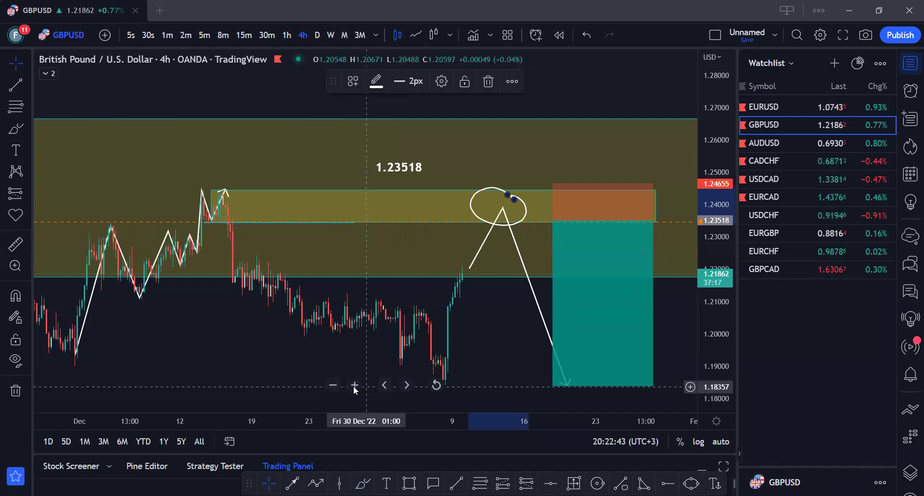
# Delete the brushed circle around the projected path's peak and shift the path so its peak falls on about 16 January
pyautogui.click(354, 385)
pyautogui.click(355, 386)
pyautogui.moveTo(721, 238); pyautogui.dragTo(721, 212)
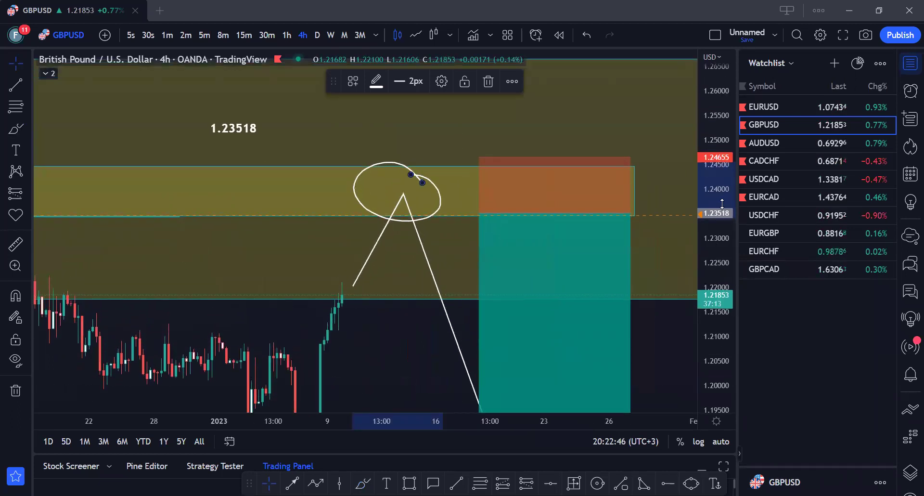
pyautogui.click(418, 266)
pyautogui.moveTo(479, 262); pyautogui.dragTo(535, 257)
pyautogui.click(448, 218)
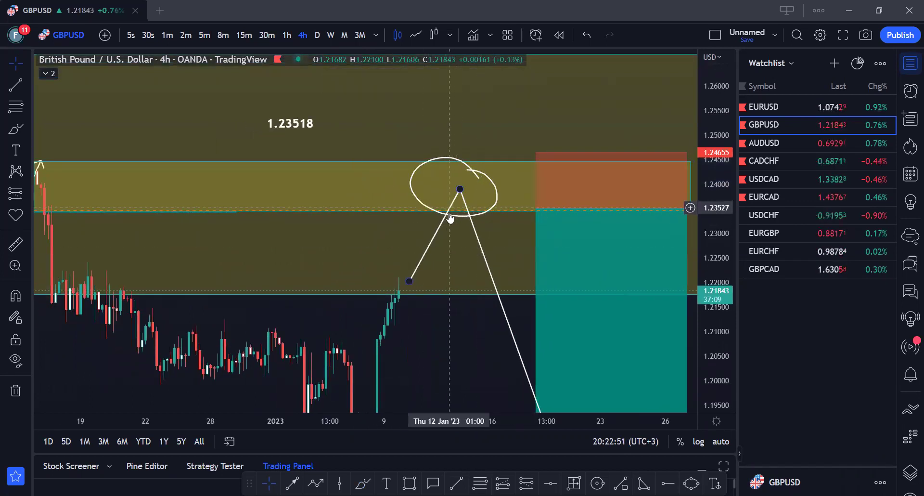
pyautogui.click(447, 216)
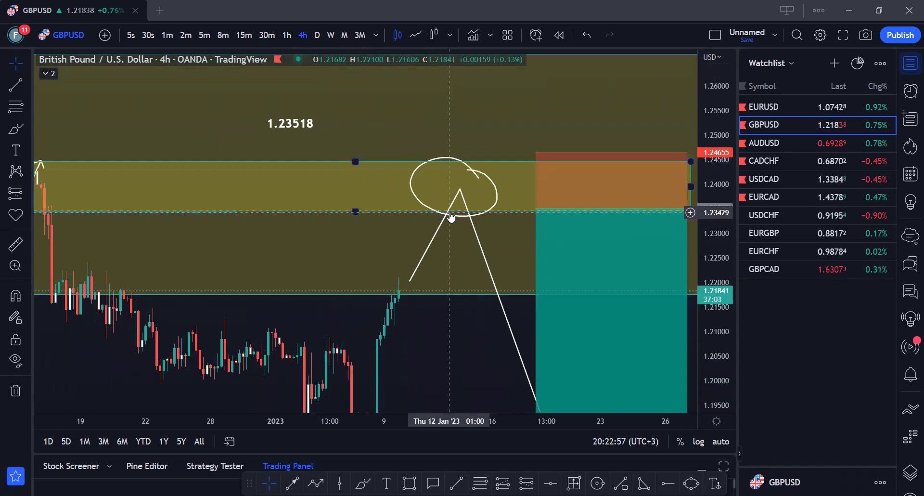
pyautogui.click(455, 218)
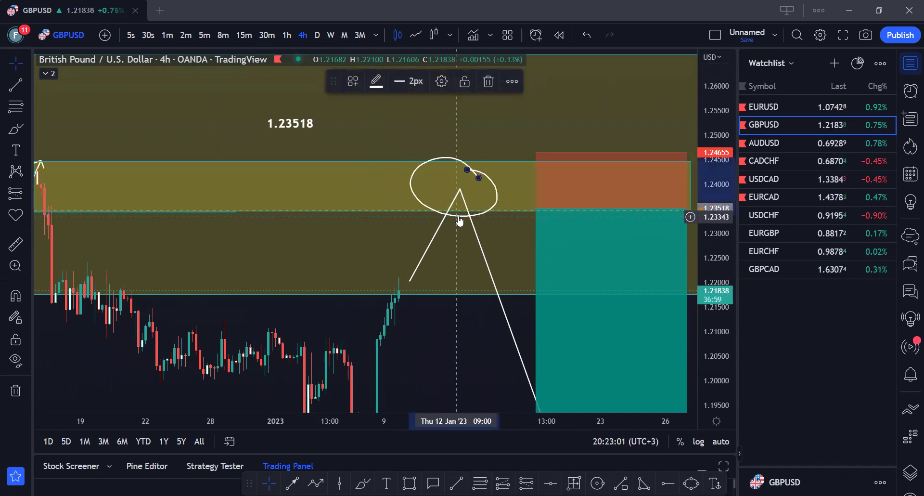
pyautogui.click(487, 81)
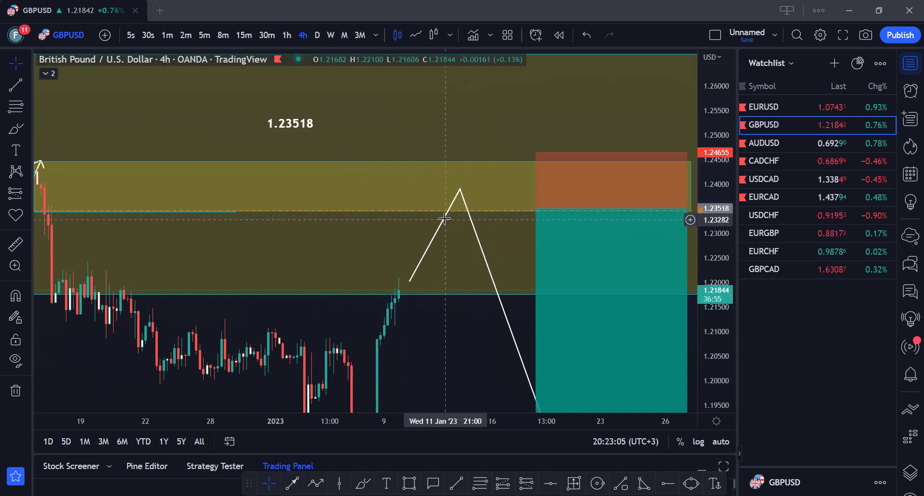
pyautogui.moveTo(446, 223); pyautogui.dragTo(492, 225)
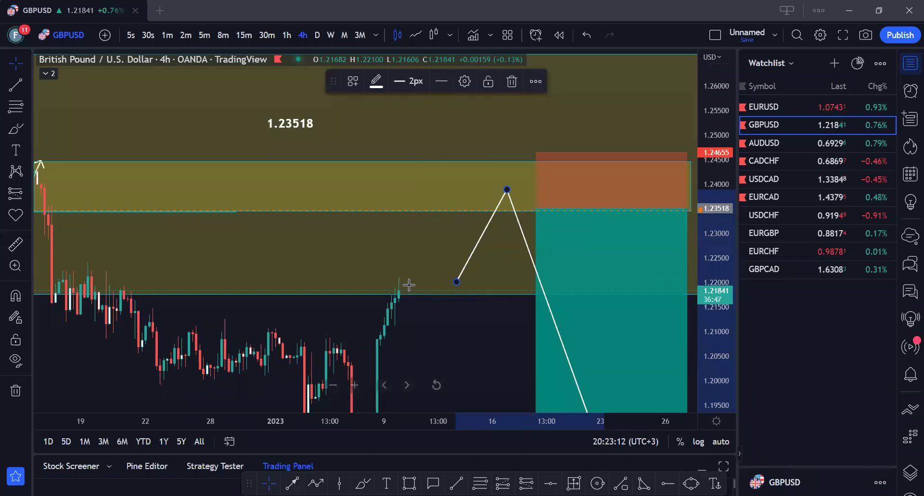
# Brush a double top at the inner supply zone's lower edge, with a flat line over its highs and an upward leg to about 1.242
pyautogui.hotkey('alt', 'b')
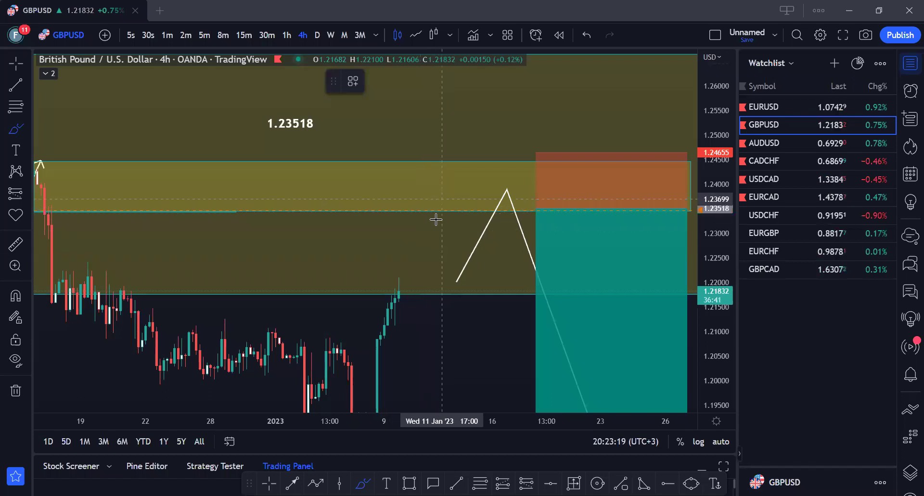
pyautogui.moveTo(424, 238)
pyautogui.mouseDown()
pyautogui.moveTo(432, 209)
pyautogui.moveTo(450, 225)
pyautogui.moveTo(459, 202)
pyautogui.moveTo(472, 234)
pyautogui.mouseUp()
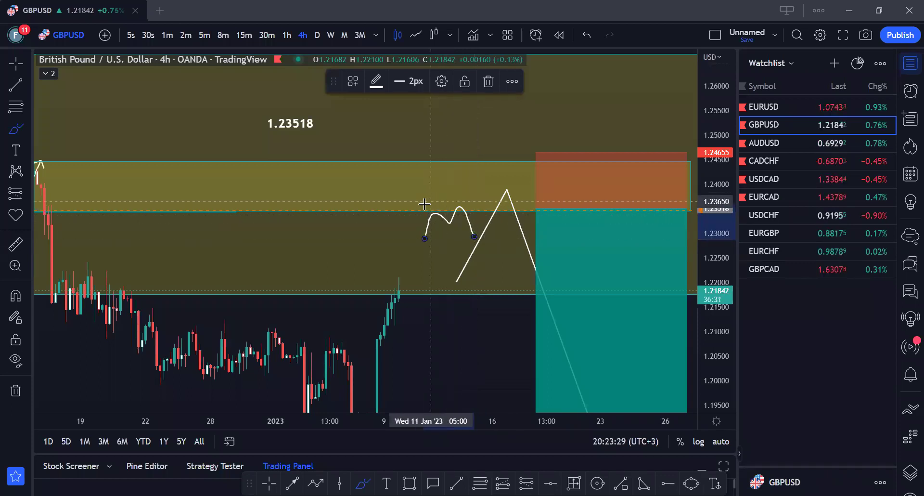
pyautogui.moveTo(427, 207); pyautogui.dragTo(496, 205)
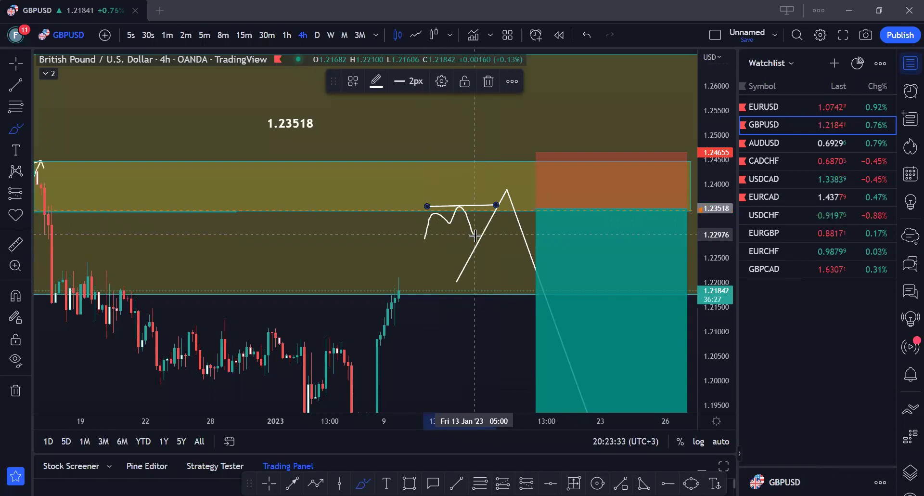
pyautogui.press('Escape')
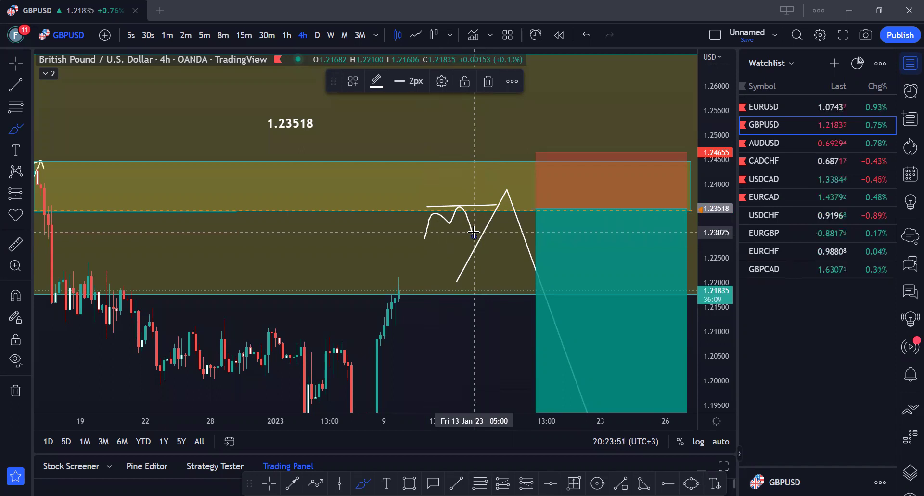
pyautogui.moveTo(475, 236); pyautogui.dragTo(492, 175)
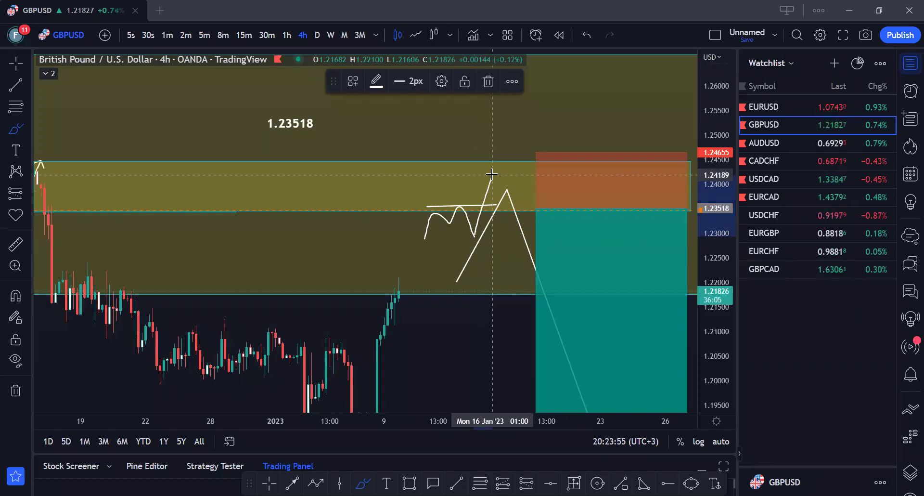
# Brush a dollar sign above the sketched second top and circle the area around the upward leg's end
pyautogui.moveTo(463, 192)
pyautogui.mouseDown()
pyautogui.moveTo(454, 194)
pyautogui.moveTo(461, 206)
pyautogui.mouseUp()
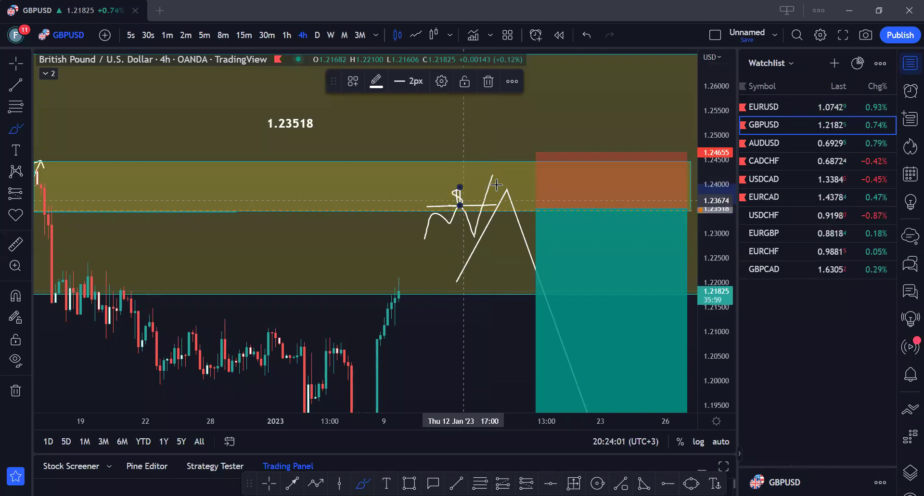
pyautogui.moveTo(510, 169)
pyautogui.mouseDown()
pyautogui.moveTo(471, 165)
pyautogui.moveTo(501, 192)
pyautogui.moveTo(539, 178)
pyautogui.moveTo(503, 169)
pyautogui.mouseUp()
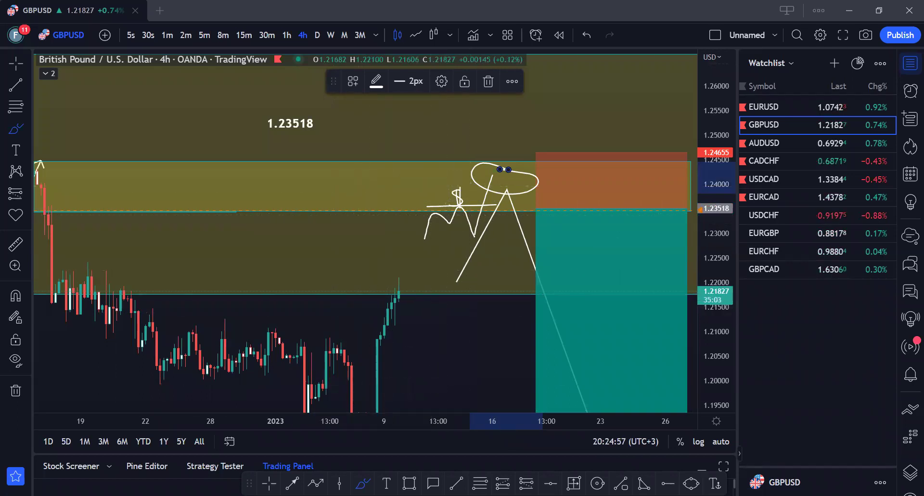
pyautogui.press('Escape')
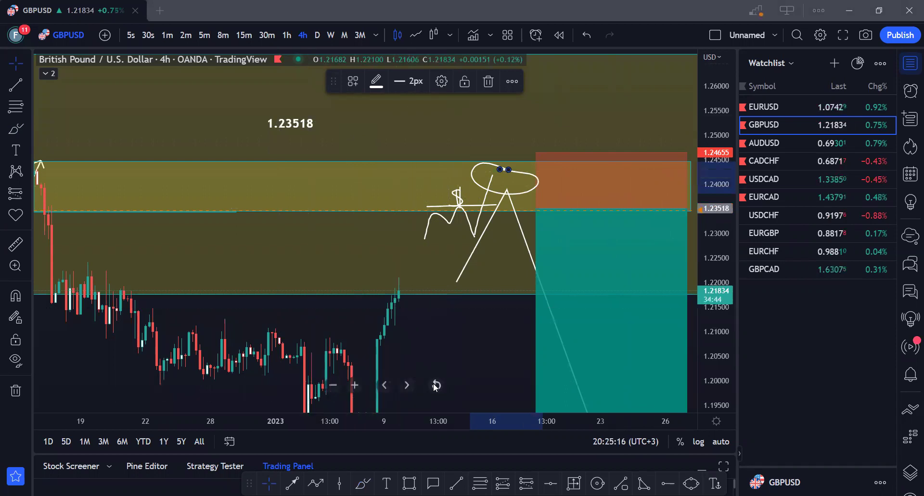
pyautogui.click(436, 385)
pyautogui.click(355, 385)
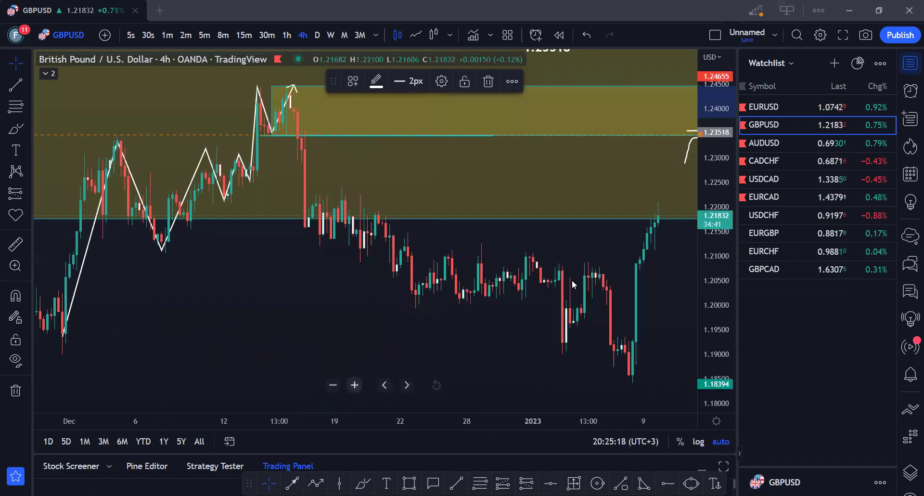
pyautogui.click(355, 385)
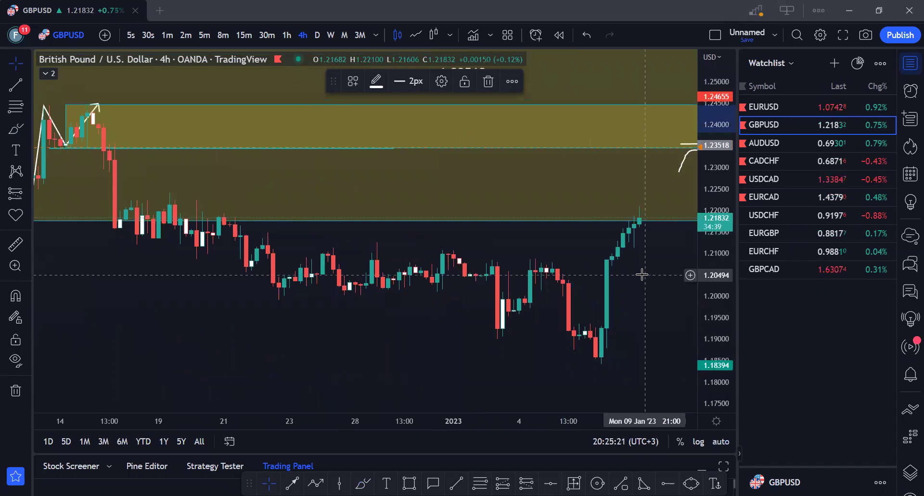
pyautogui.moveTo(643, 272); pyautogui.dragTo(449, 321)
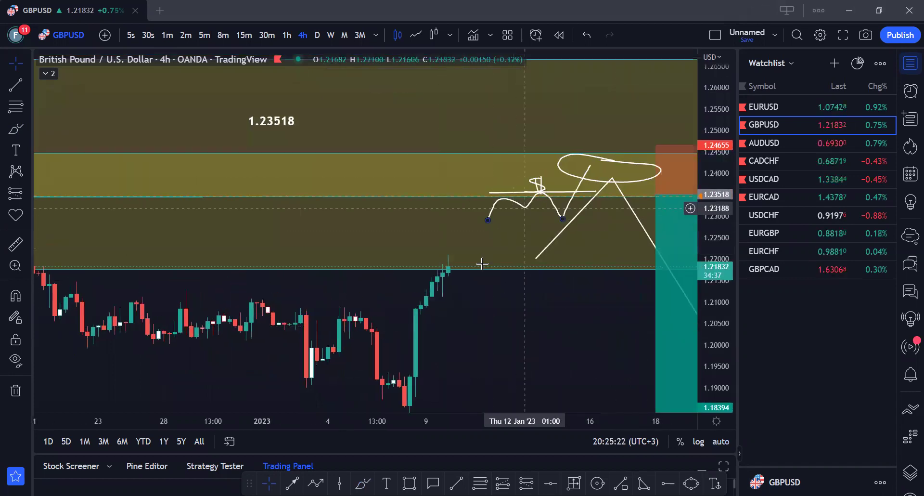
pyautogui.click(294, 481)
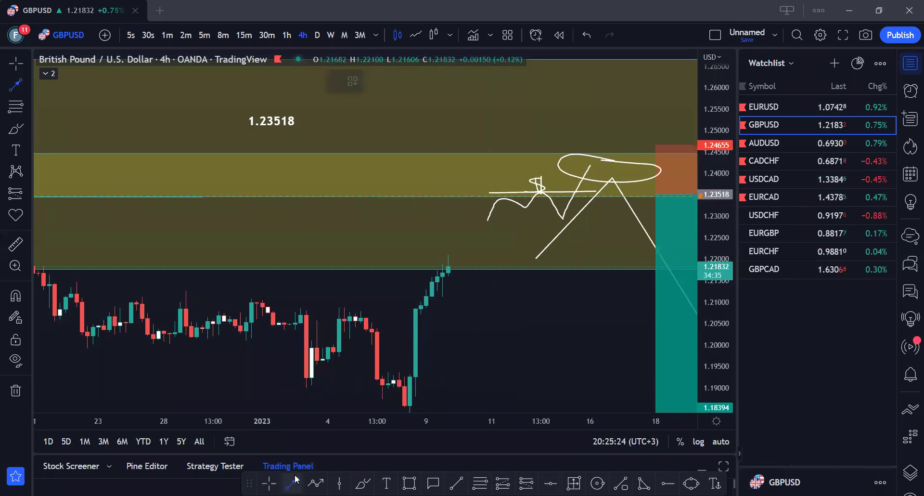
pyautogui.click(489, 184)
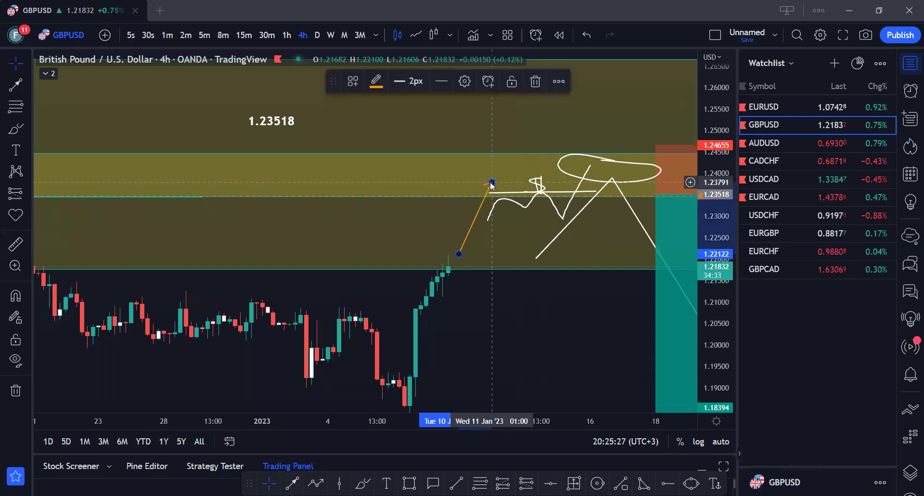
pyautogui.doubleClick(489, 184)
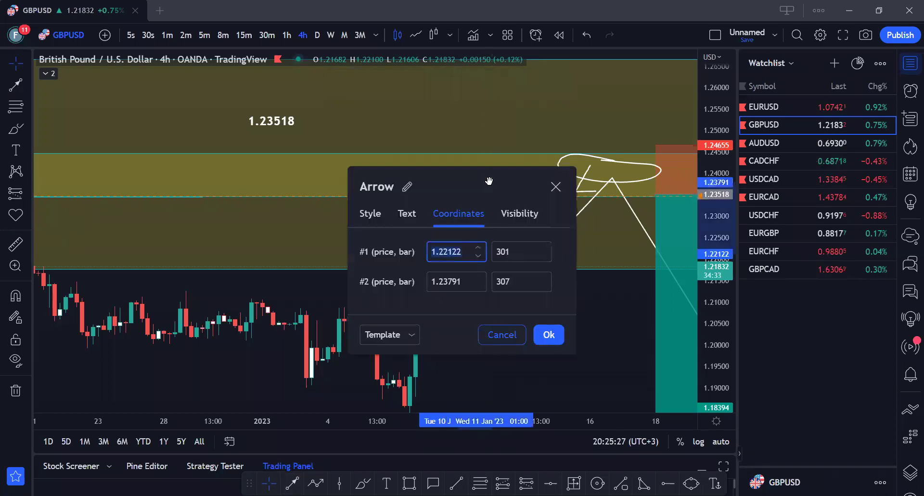
pyautogui.click(539, 329)
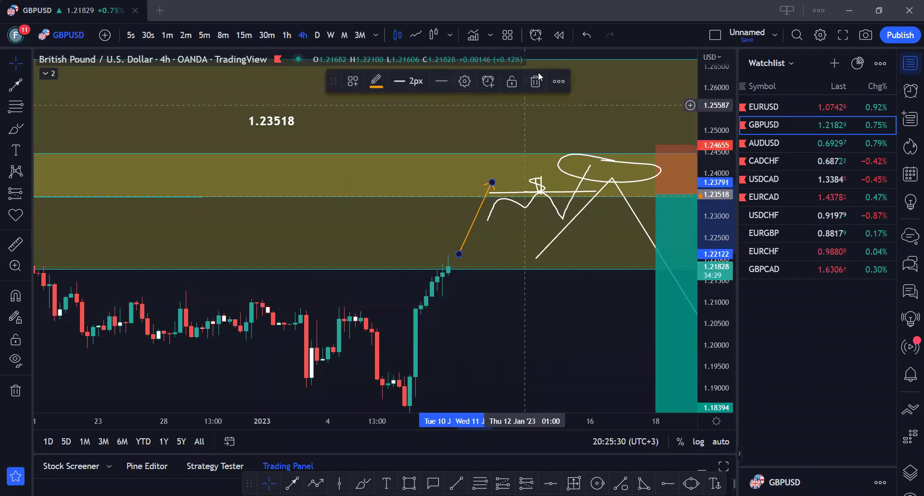
pyautogui.click(537, 80)
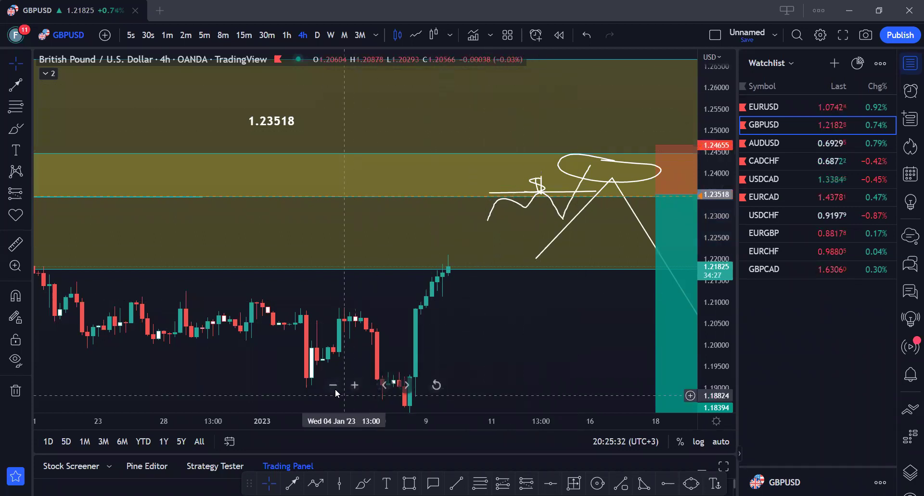
# Draw a zigzag path from the 9 January low near 1.188 through about 1.220, 1.203 and 1.2305, ending near 1.2115
pyautogui.scroll(2, 335, 388)
pyautogui.moveTo(717, 247); pyautogui.dragTo(713, 277)
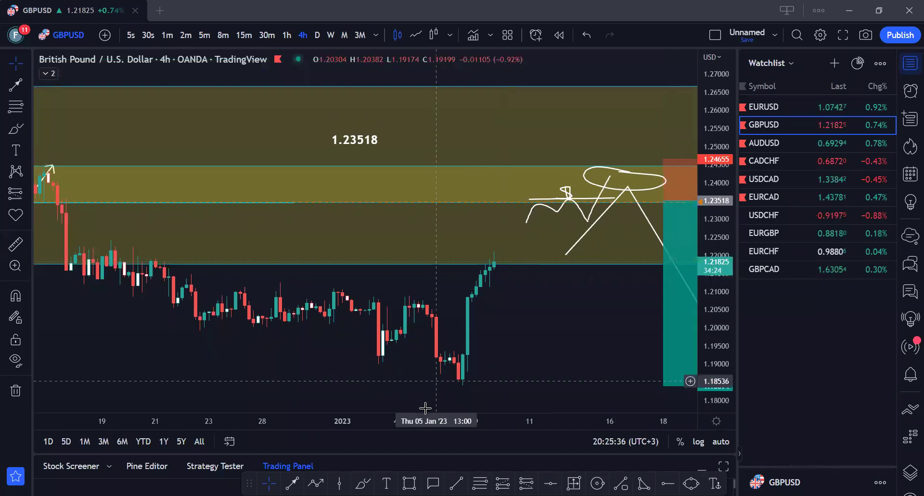
pyautogui.hotkey('alt', 'p')
pyautogui.click(463, 370)
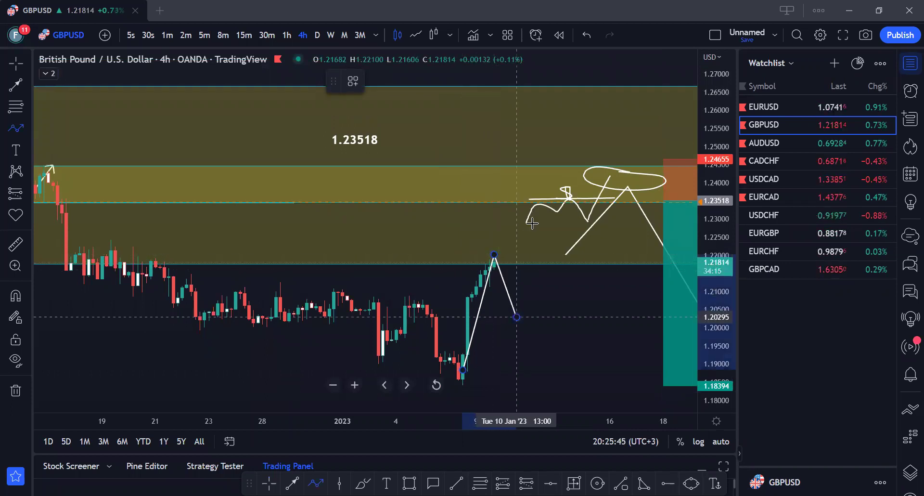
pyautogui.click(517, 317)
pyautogui.click(535, 217)
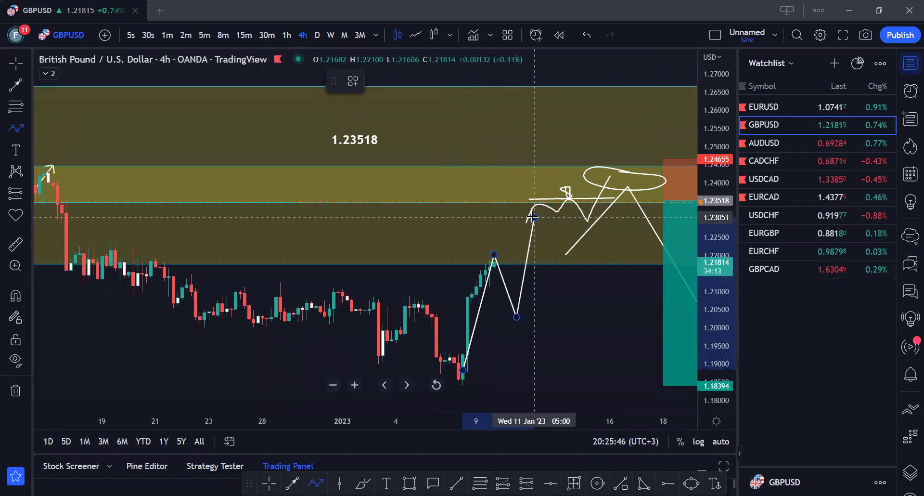
pyautogui.doubleClick(552, 286)
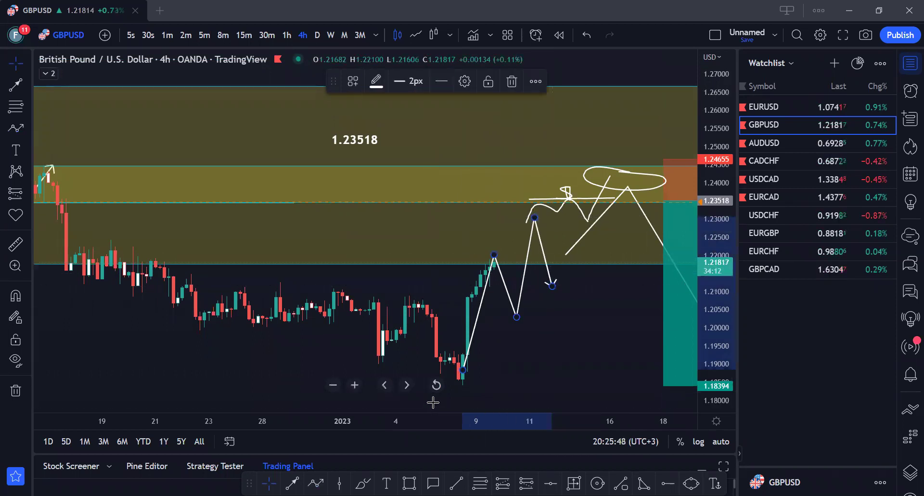
# Draw a rectangle zone from 1.20162 to 1.21192 at the sketched pullback, and add a path leg from its upper edge to about 1.237
pyautogui.hotkey('alt', 'shift', 'r')
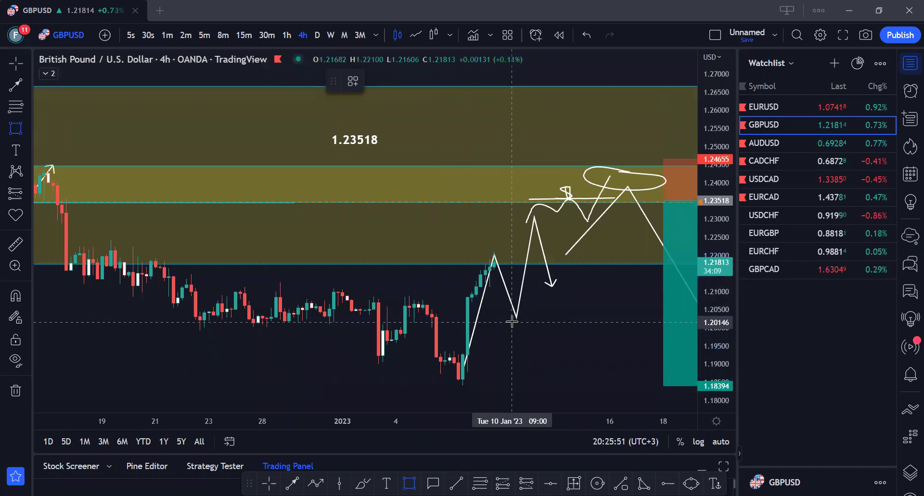
pyautogui.moveTo(512, 322)
pyautogui.mouseDown()
pyautogui.moveTo(611, 285)
pyautogui.moveTo(637, 284)
pyautogui.mouseUp()
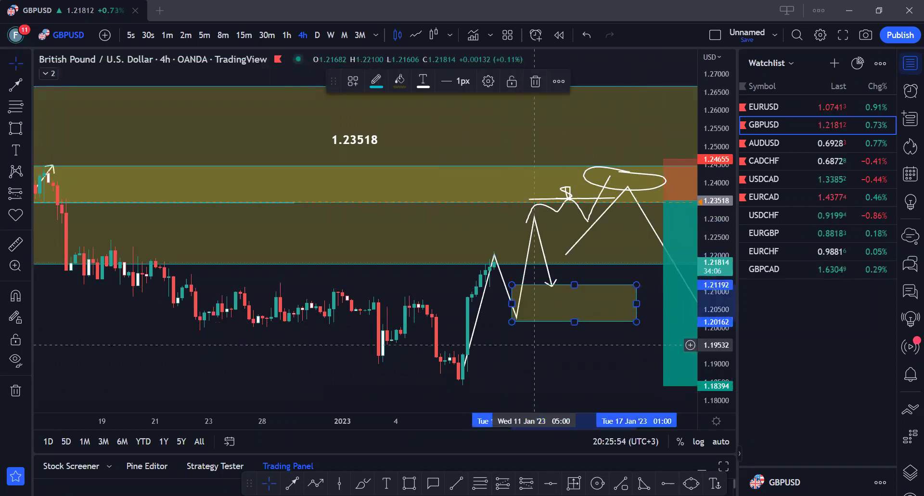
pyautogui.hotkey('alt', 'shift', 'p')
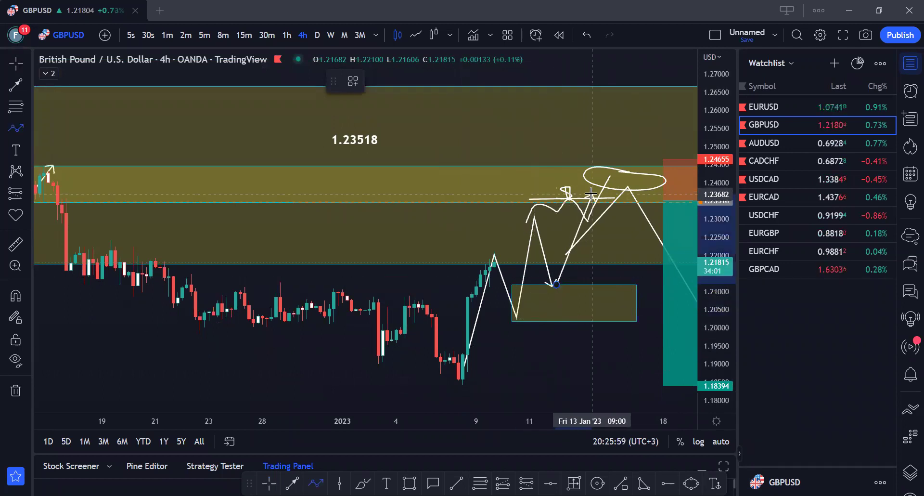
pyautogui.doubleClick(566, 188)
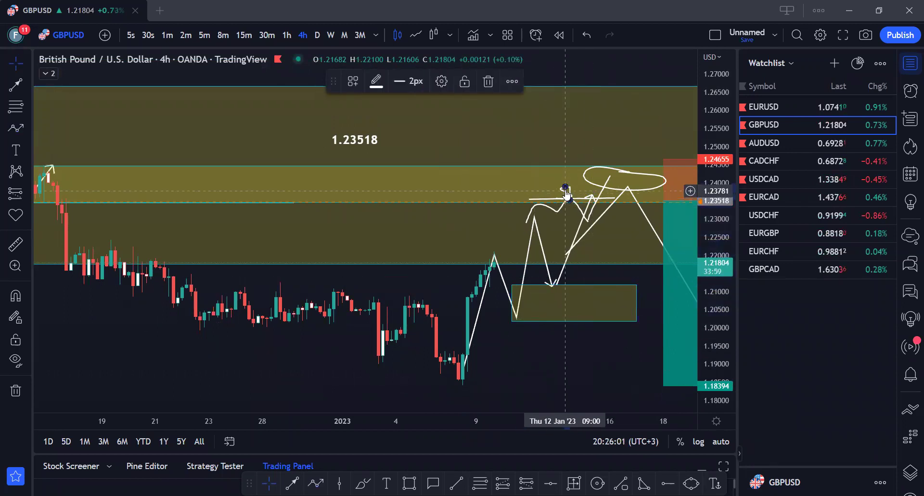
# Delete the brushed double top, the flat line over its highs and the dollar sign
pyautogui.click(564, 194)
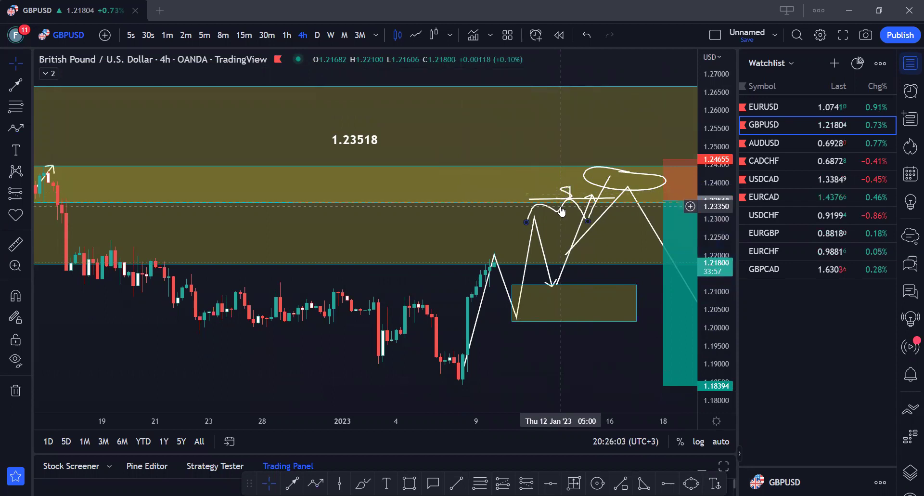
pyautogui.click(562, 206)
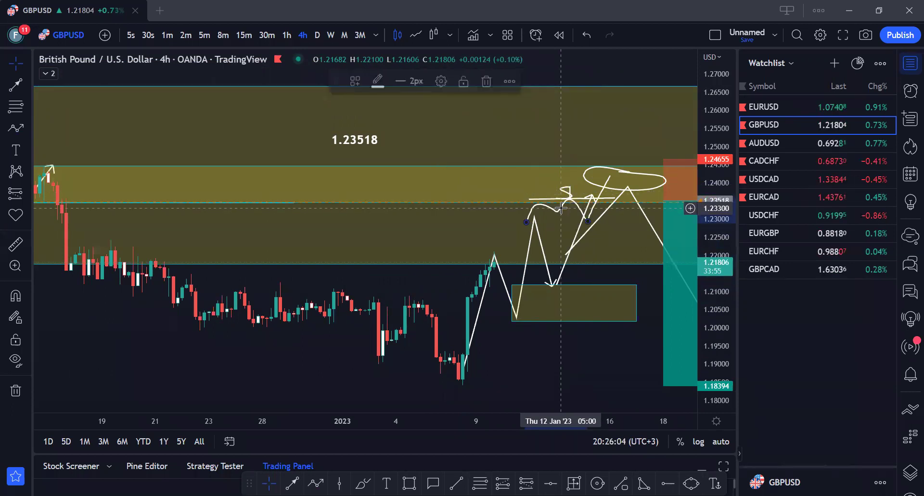
pyautogui.press('Delete')
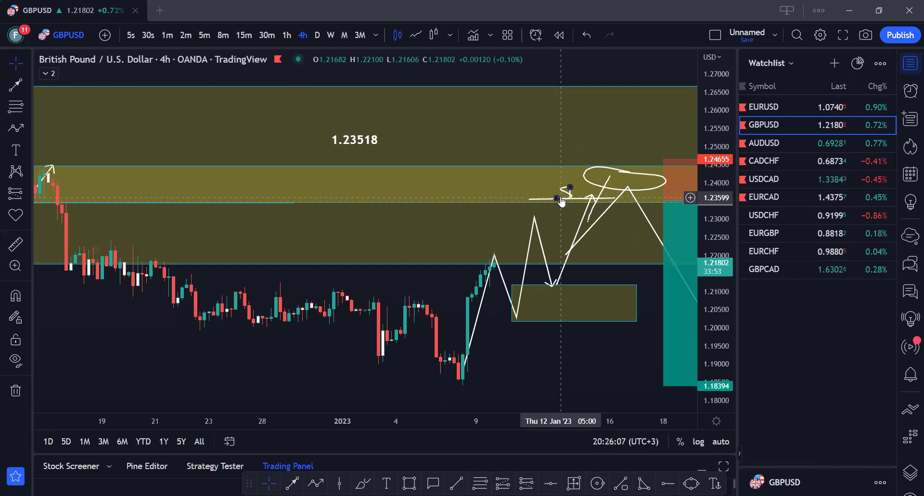
pyautogui.click(561, 199)
pyautogui.press('Delete')
pyautogui.click(568, 195)
pyautogui.press('Delete')
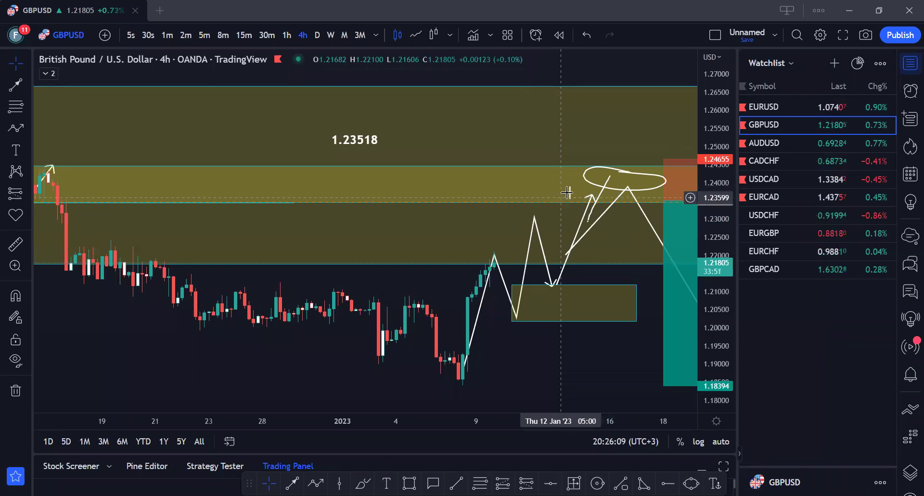
# Delete the brushed circle and upward leg, and move the start of the projected reversal path to about 1.2245
pyautogui.click(571, 196)
pyautogui.click(620, 169)
pyautogui.press('Delete')
pyautogui.click(602, 194)
pyautogui.press('Delete')
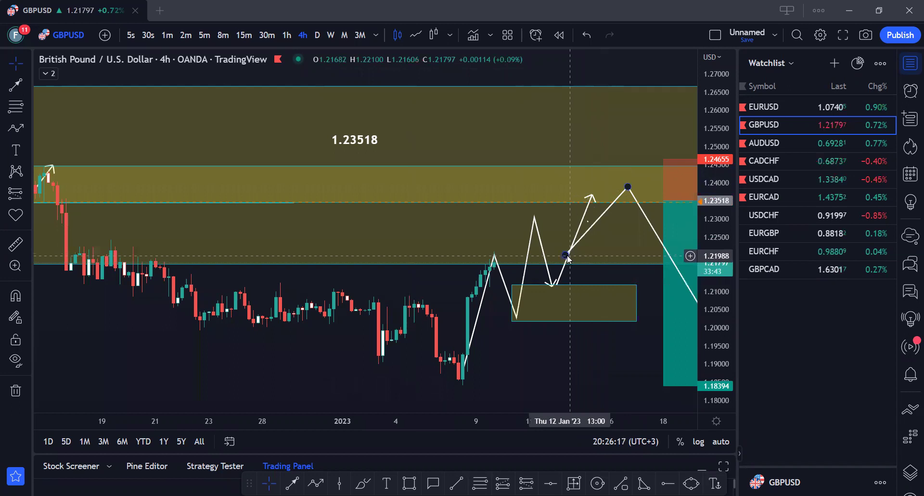
pyautogui.moveTo(587, 237); pyautogui.dragTo(602, 242)
pyautogui.click(495, 263)
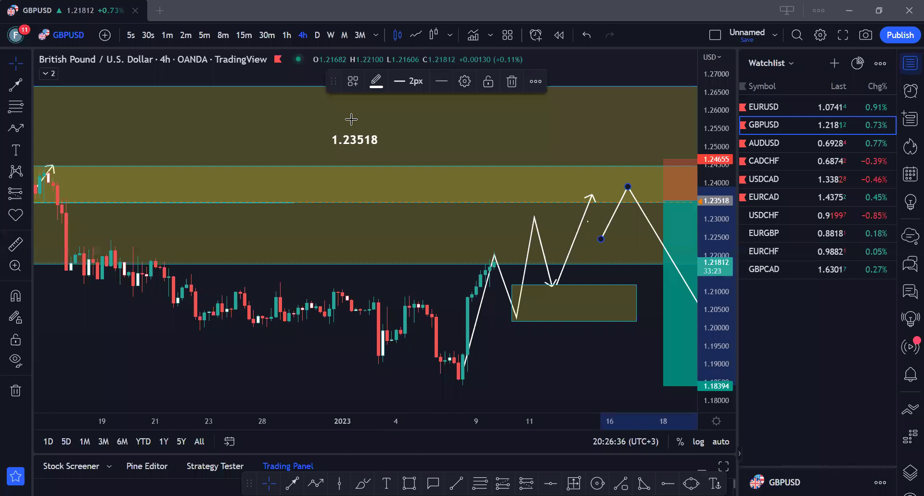
# Open the EURUSD chart on the weekly timeframe and enlarge the candles from 2021 to 2023
pyautogui.click(760, 106)
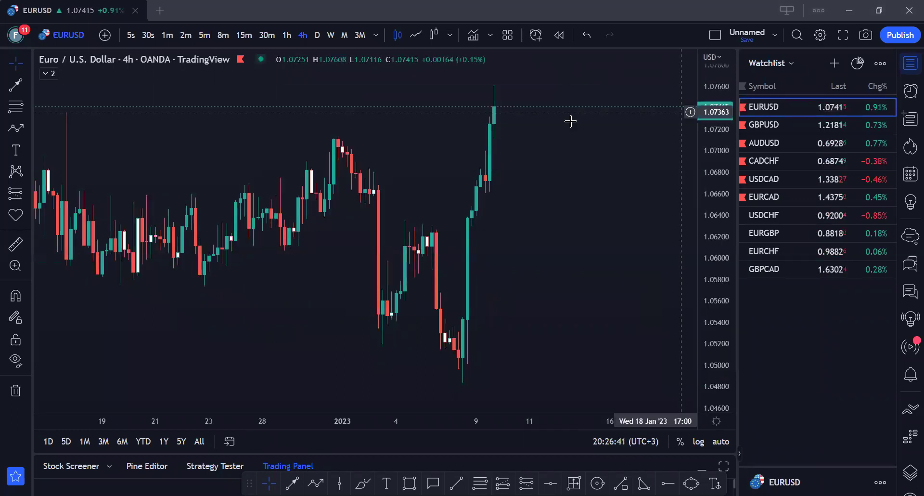
pyautogui.click(330, 36)
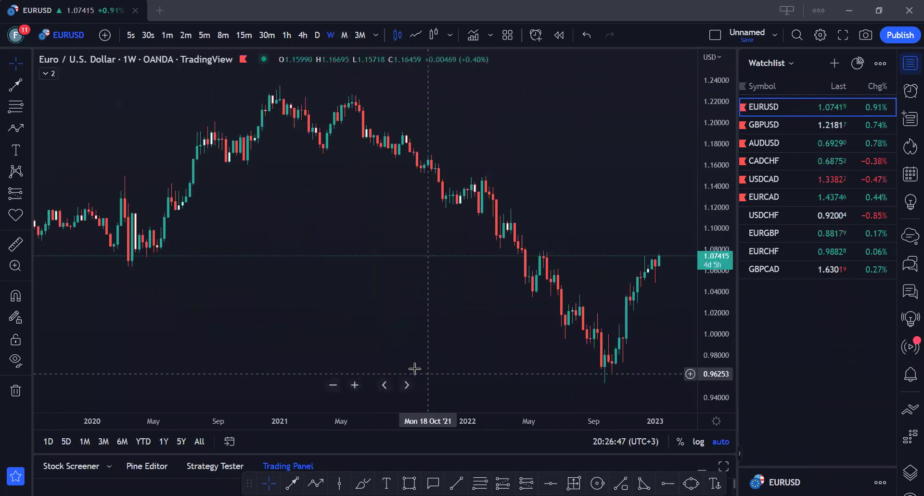
pyautogui.click(356, 384)
pyautogui.click(356, 383)
pyautogui.click(356, 384)
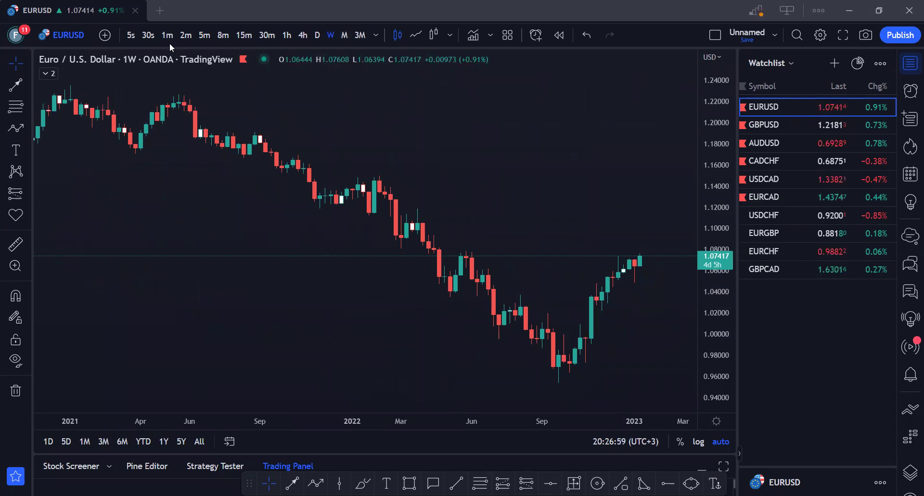
# Search for DXY and load the U.S. Dollar Currency Index from TVC on the chart
pyautogui.click(65, 39)
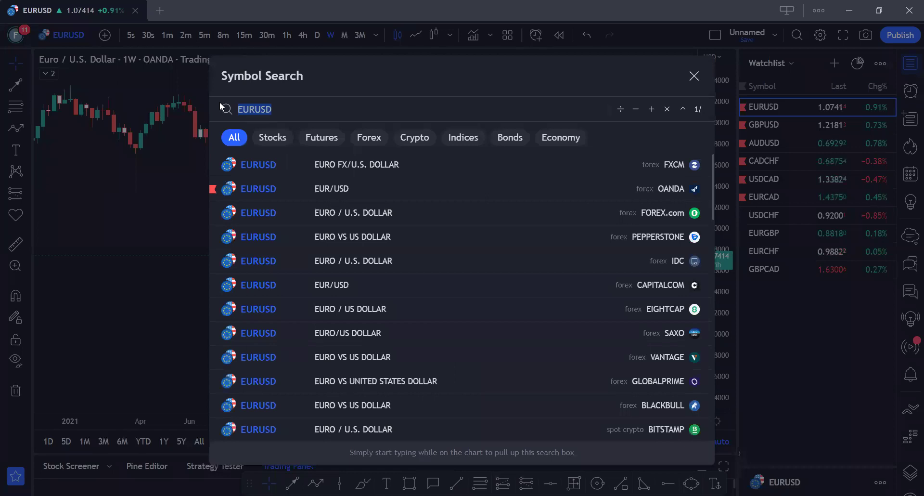
pyautogui.write('DXY')
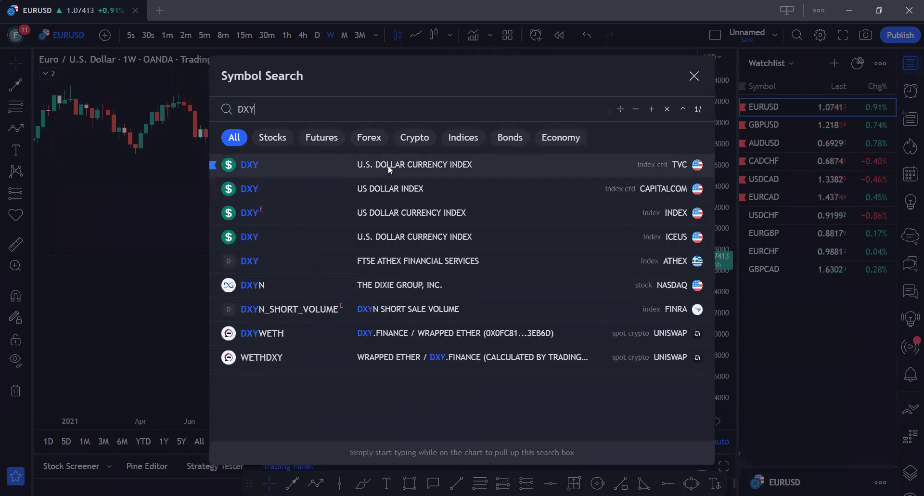
pyautogui.click(411, 167)
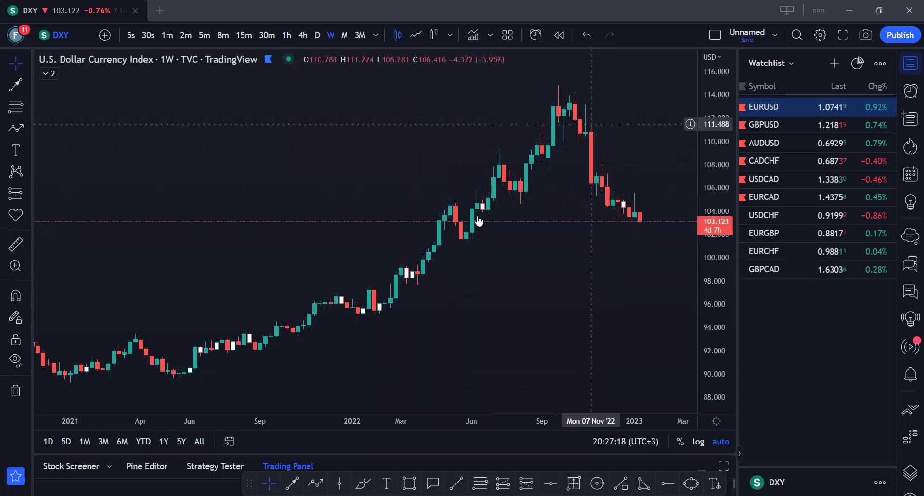
# Circle the price action from about April 2022 to January 2023 with the Brush, and remove that drawing
pyautogui.click(363, 484)
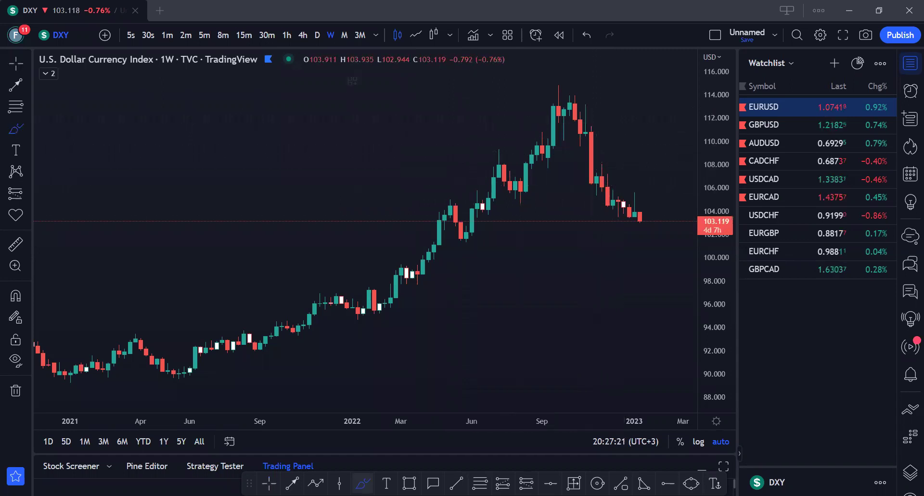
pyautogui.moveTo(642, 120)
pyautogui.mouseDown()
pyautogui.moveTo(593, 78)
pyautogui.moveTo(548, 84)
pyautogui.moveTo(500, 145)
pyautogui.moveTo(417, 213)
pyautogui.moveTo(450, 273)
pyautogui.mouseUp()
pyautogui.moveTo(562, 295)
pyautogui.mouseDown()
pyautogui.moveTo(660, 270)
pyautogui.moveTo(659, 151)
pyautogui.moveTo(640, 120)
pyautogui.mouseUp()
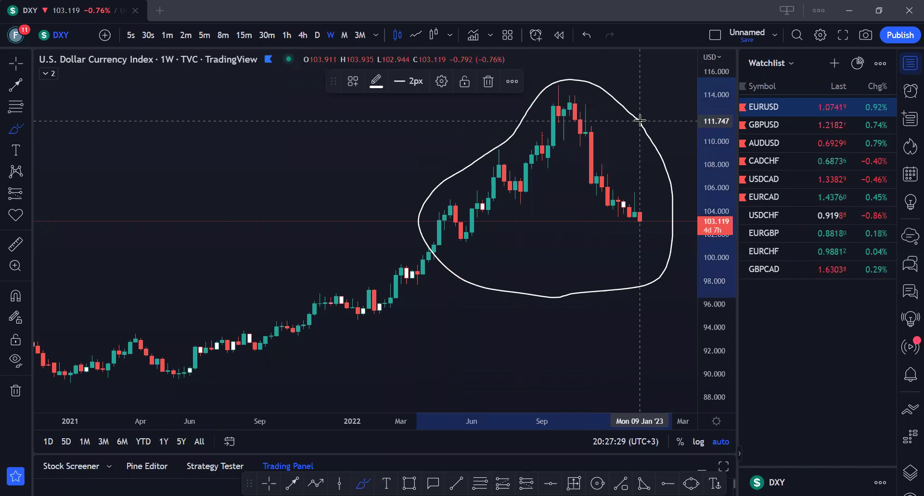
pyautogui.click(20, 392)
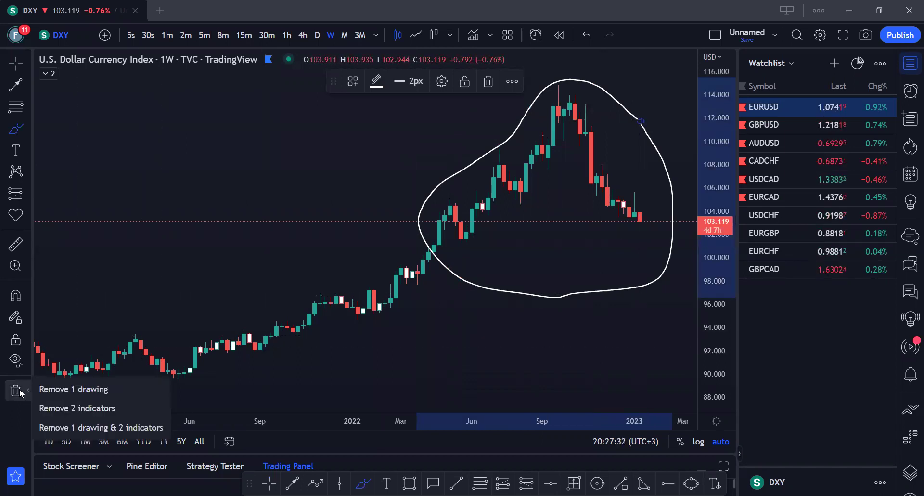
pyautogui.click(61, 389)
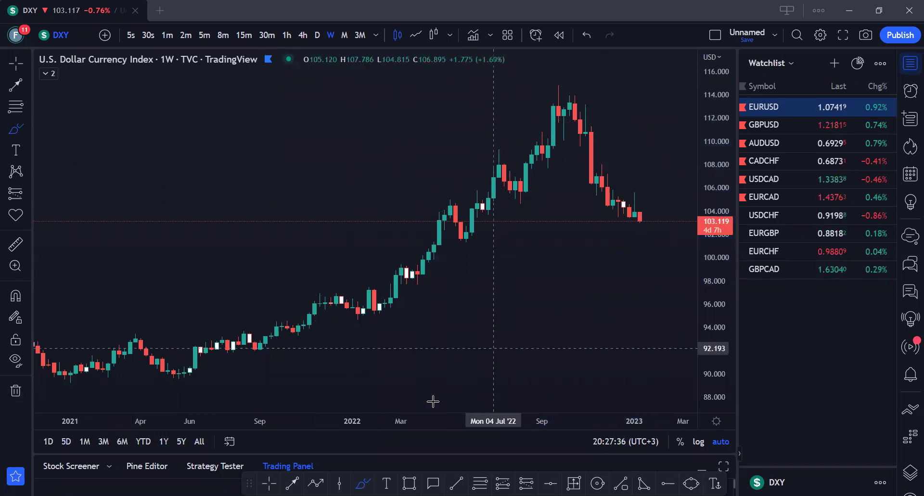
# Draw a path along the 2022 uptrend swings from about 95.5 through 105, 101.2, 109.1 and 105 to about 114.7
pyautogui.moveTo(433, 401)
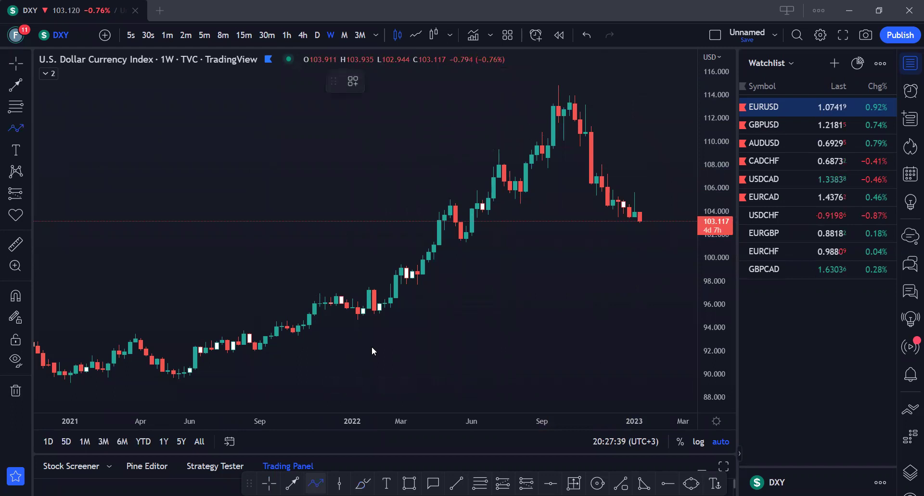
pyautogui.click(375, 311)
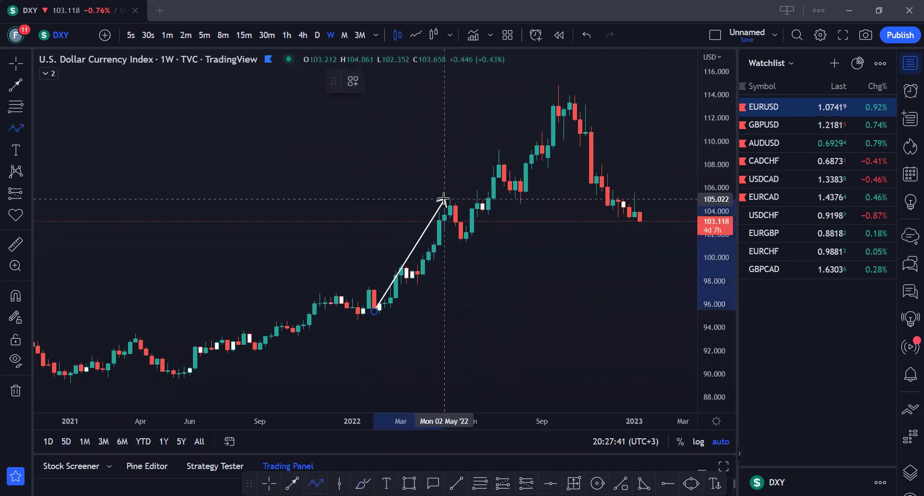
pyautogui.click(466, 244)
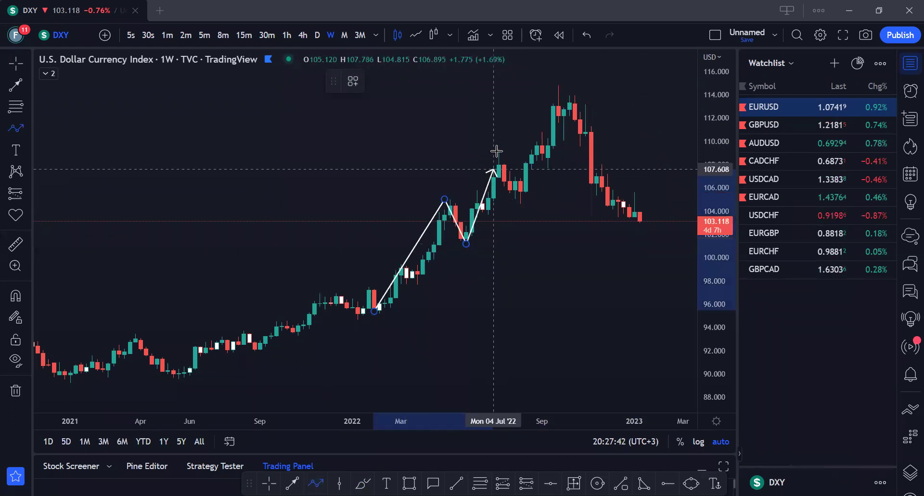
pyautogui.click(499, 152)
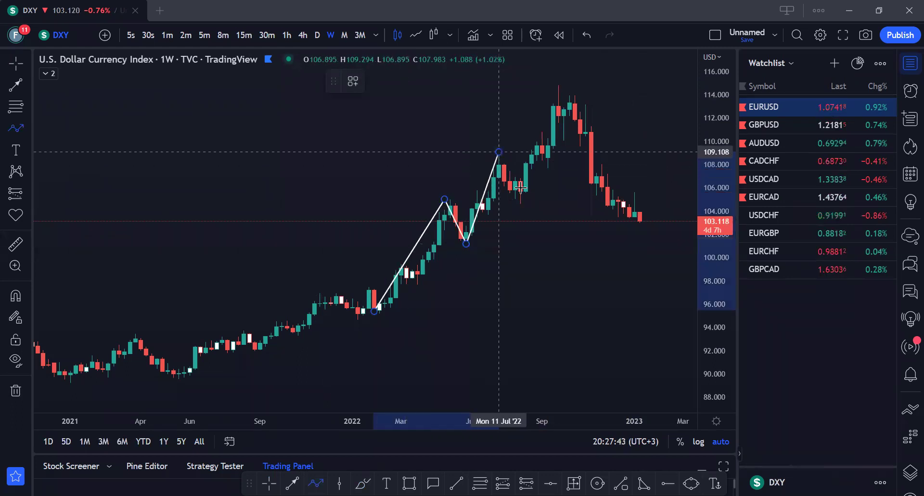
pyautogui.doubleClick(560, 88)
pyautogui.click(622, 118)
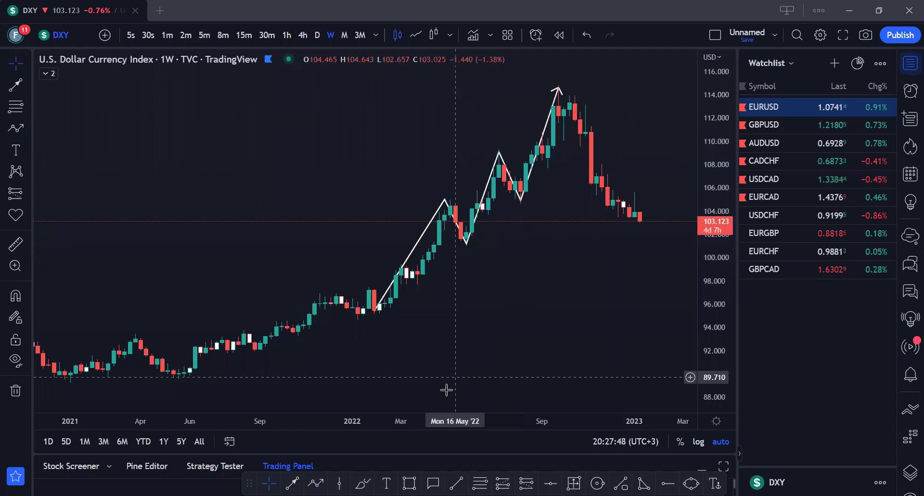
# Draw a rectangle zone from early May 2022 to beyond January 2023, spanning about 104.9 down to 101.5
pyautogui.hotkey('alt', 'shift', 'r')
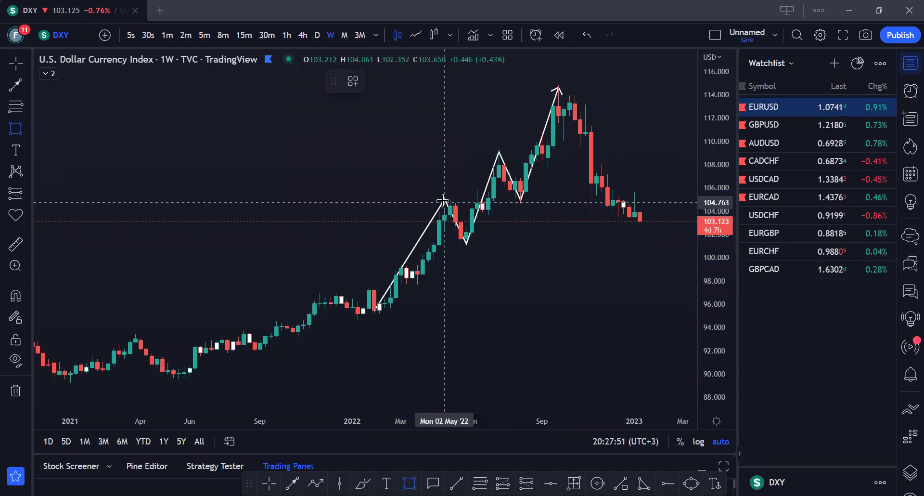
pyautogui.moveTo(445, 200); pyautogui.dragTo(677, 241)
pyautogui.click(644, 281)
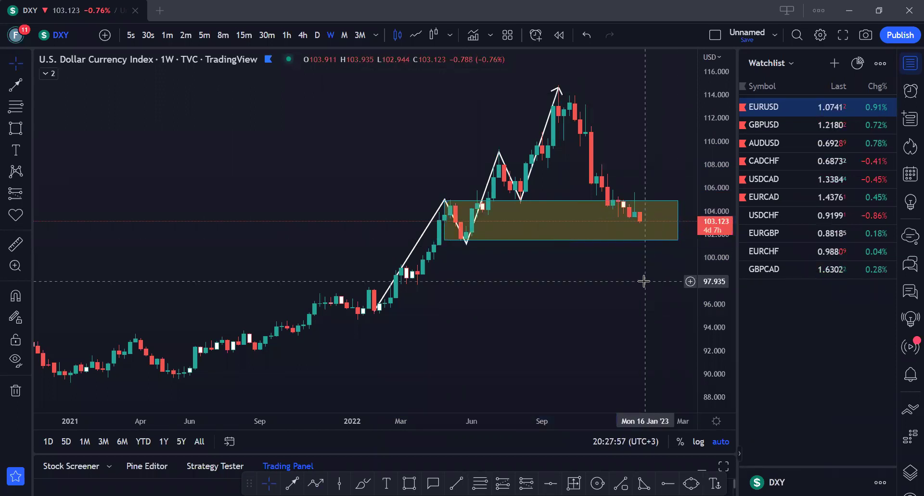
# Draw a path from the September 2022 high at about 114.7 down to about 103 in January 2023
pyautogui.moveTo(640, 281); pyautogui.dragTo(570, 299)
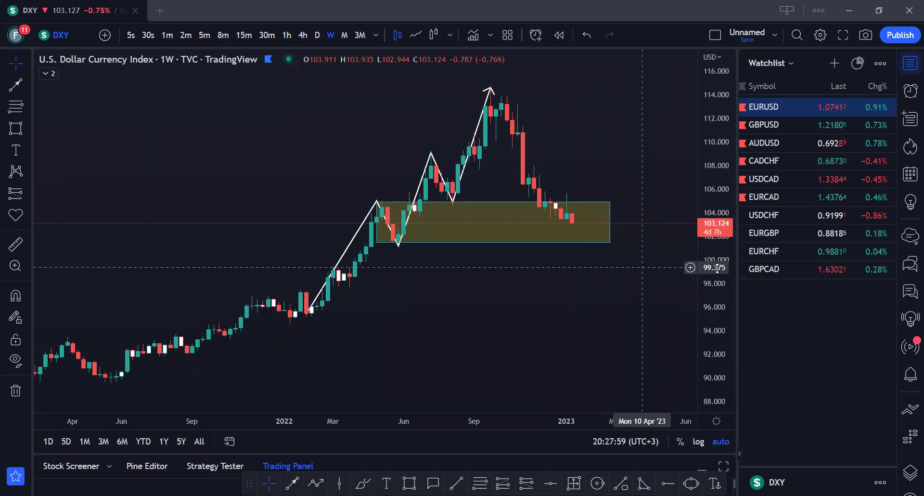
pyautogui.moveTo(721, 269); pyautogui.dragTo(720, 285)
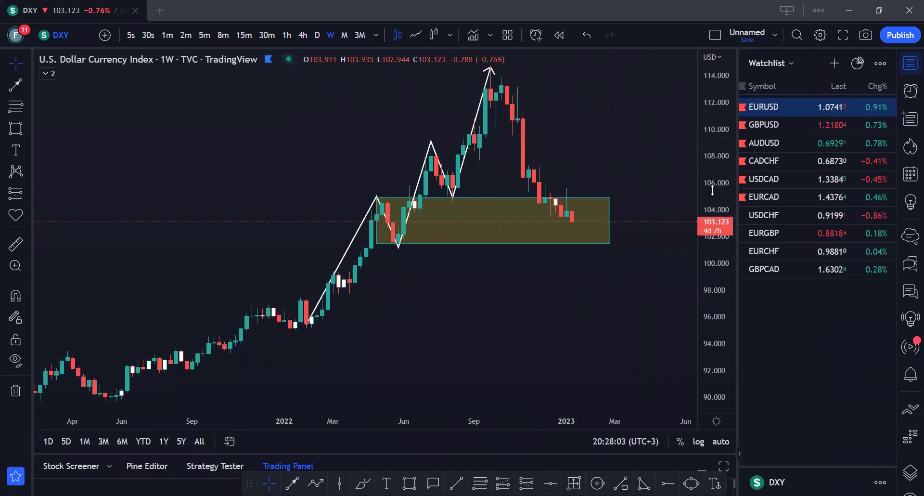
pyautogui.moveTo(713, 191); pyautogui.dragTo(716, 202)
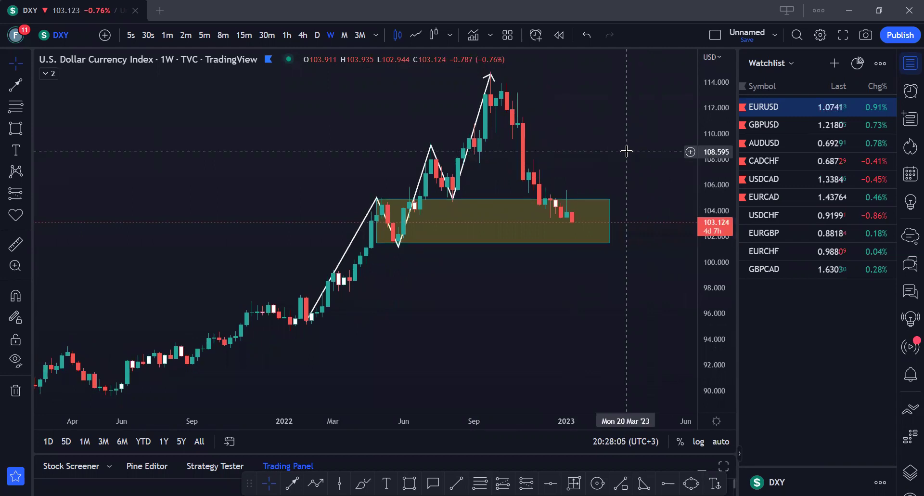
pyautogui.moveTo(588, 159); pyautogui.dragTo(534, 185)
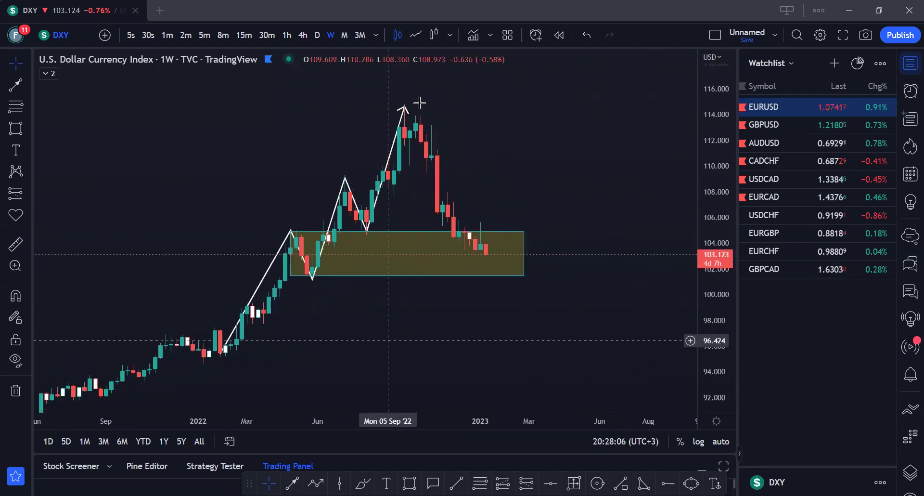
pyautogui.hotkey('alt', 'p')
pyautogui.click(405, 106)
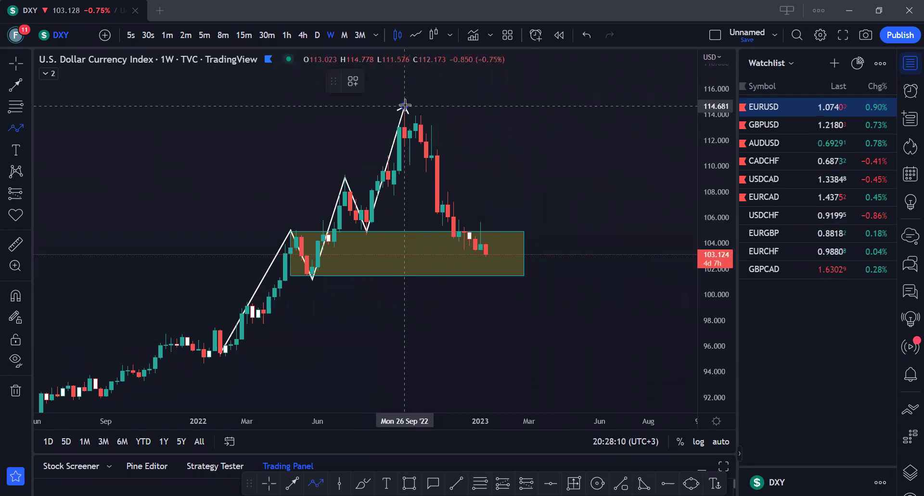
pyautogui.doubleClick(487, 256)
pyautogui.click(569, 208)
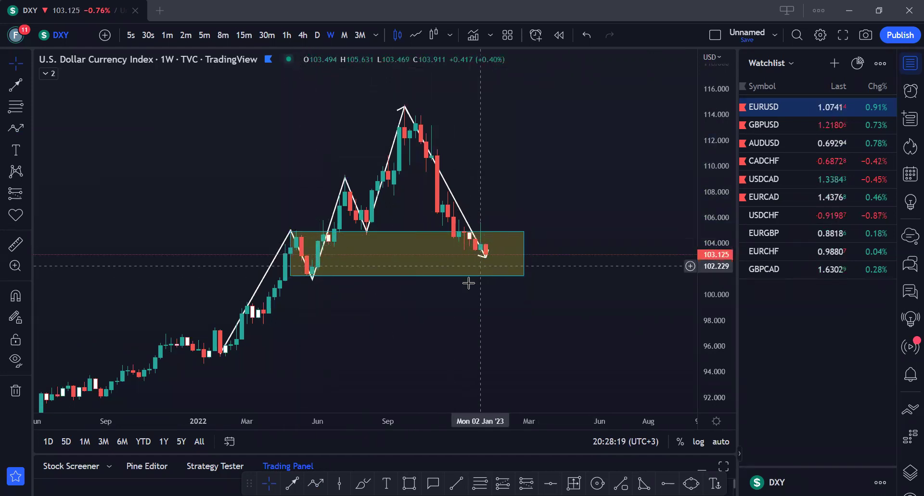
# Circle the area inside the zone from about October 2022 to early January 2023 with the Brush
pyautogui.moveTo(429, 354)
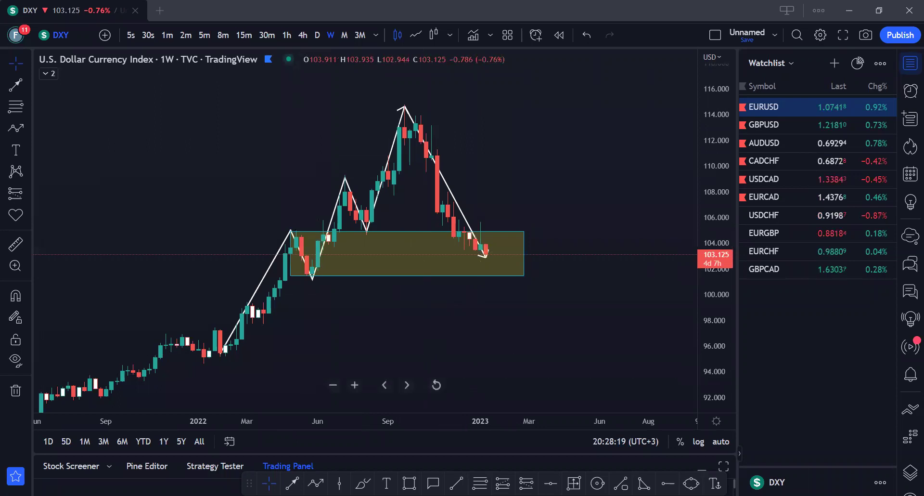
pyautogui.hotkey('alt', 'b')
pyautogui.moveTo(475, 253)
pyautogui.mouseDown()
pyautogui.moveTo(441, 234)
pyautogui.moveTo(431, 263)
pyautogui.moveTo(467, 247)
pyautogui.mouseUp()
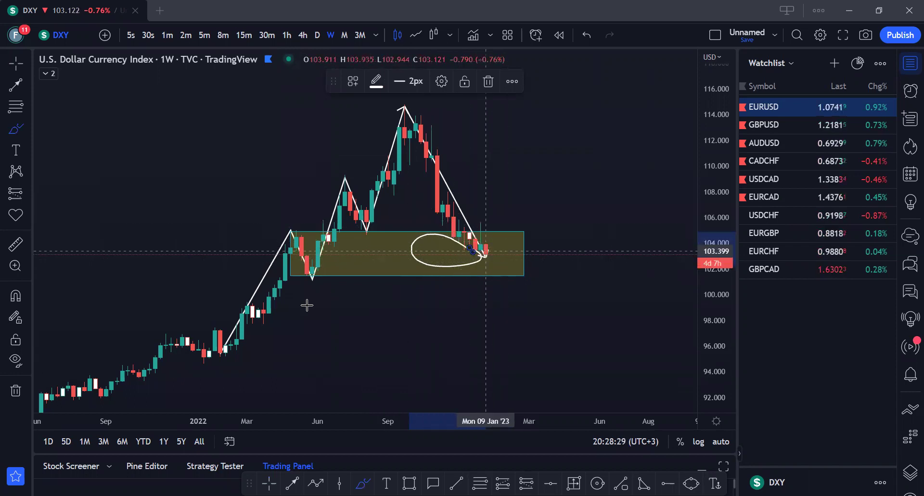
# Draw an arrow from 103.024 on 9 January 2023 up to 112.949 on 27 March 2023, keeping its coordinates
pyautogui.click(15, 86)
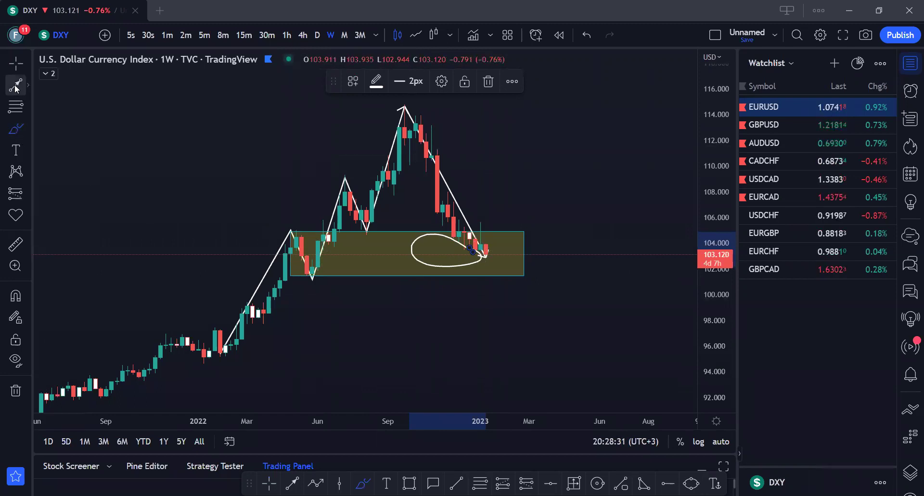
pyautogui.click(494, 243)
pyautogui.doubleClick(545, 129)
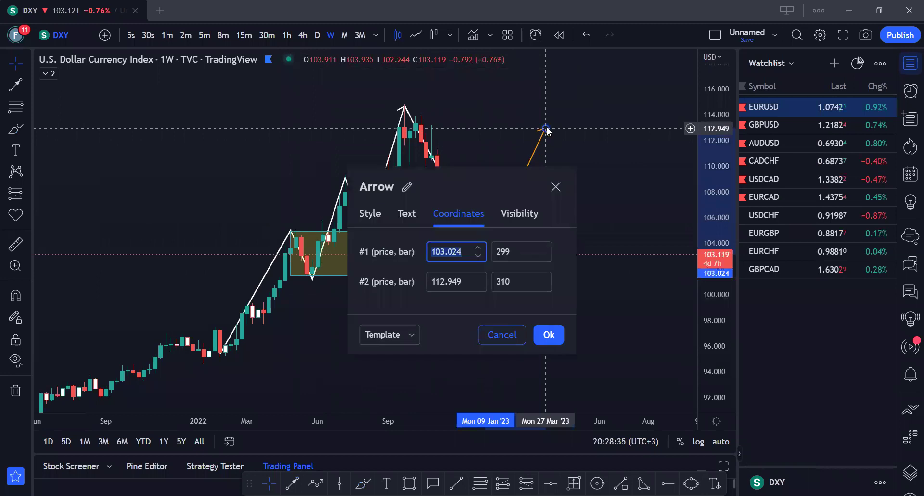
pyautogui.click(549, 335)
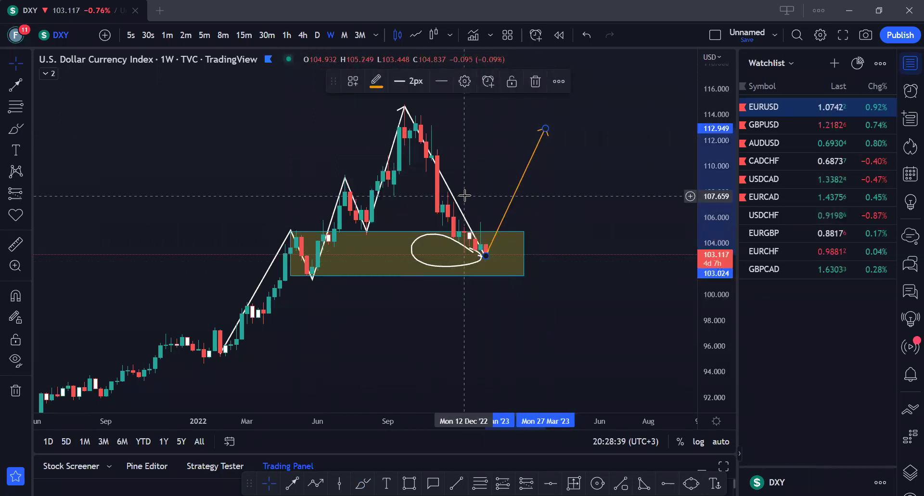
# Replace the brush circle with a new one around the December 2022 to January 2023 candles in the zone
pyautogui.click(444, 233)
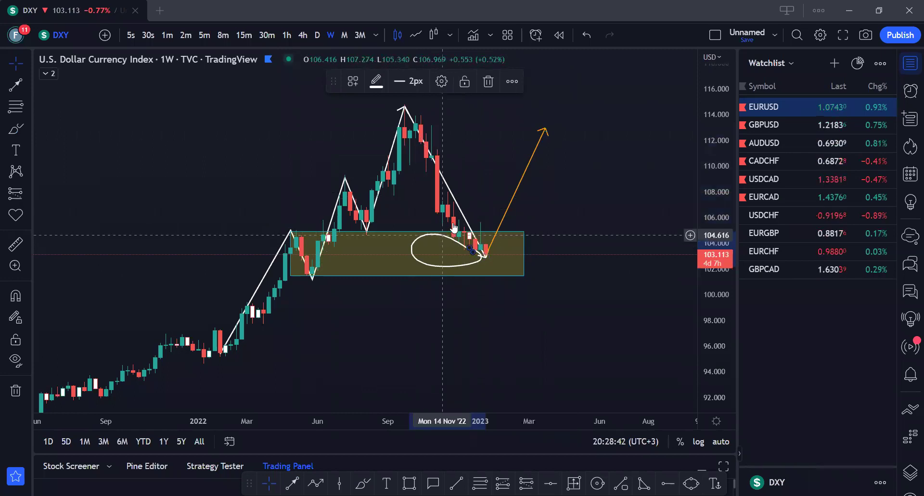
pyautogui.click(489, 88)
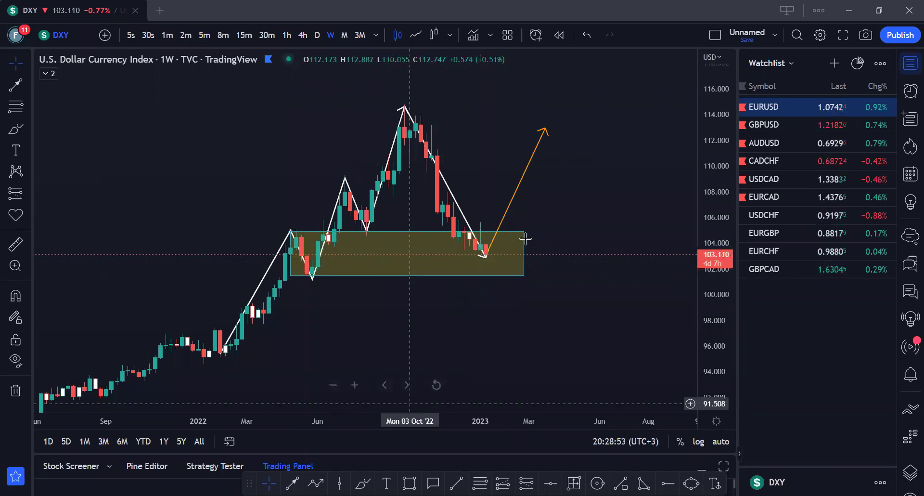
pyautogui.moveTo(495, 234)
pyautogui.mouseDown()
pyautogui.moveTo(472, 268)
pyautogui.moveTo(508, 269)
pyautogui.moveTo(523, 245)
pyautogui.moveTo(513, 236)
pyautogui.mouseUp()
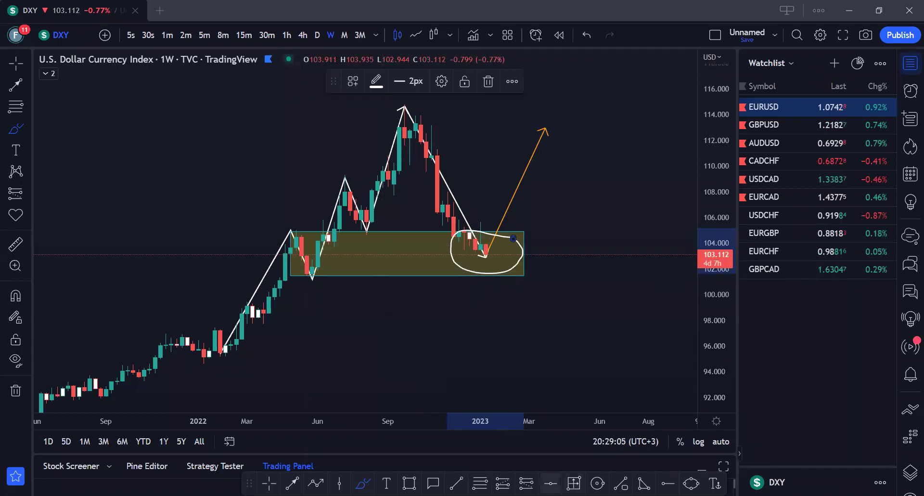
# Place a horizontal line at 101.433 along the lower edge of the zone
pyautogui.click(551, 483)
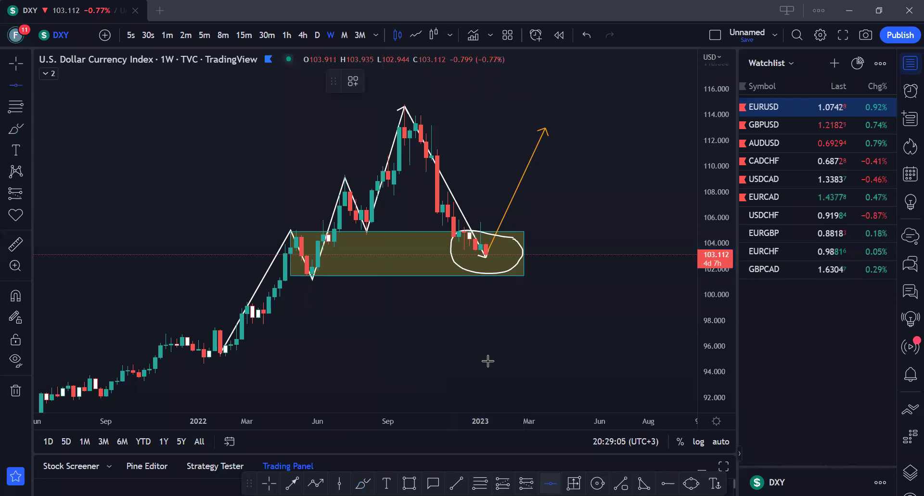
pyautogui.click(545, 275)
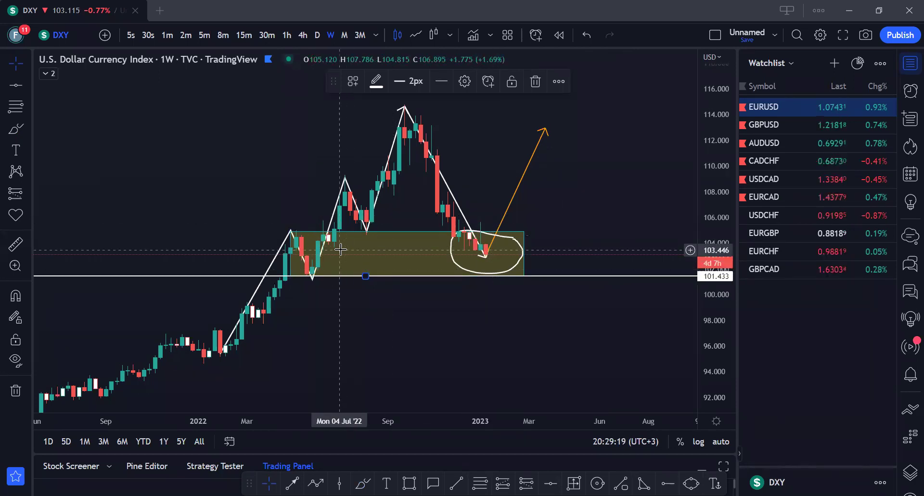
pyautogui.click(356, 232)
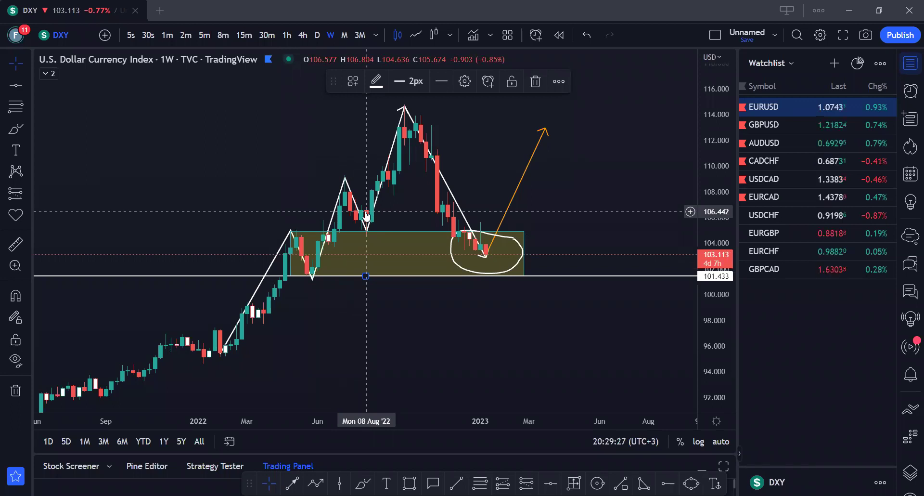
# Open the EURUSD chart and draw a rectangle zone from 1.03517 on 2 May 2022 to about 1.07841 on 10 July 2023
pyautogui.click(780, 108)
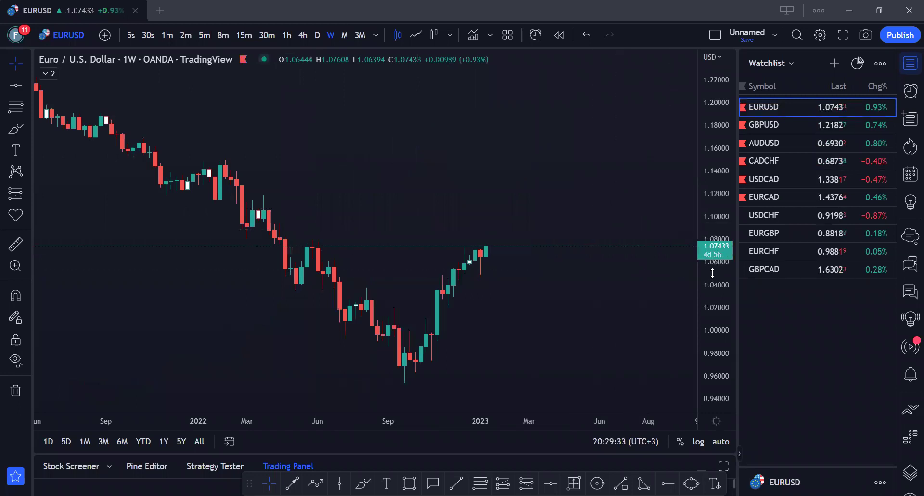
pyautogui.moveTo(515, 227); pyautogui.dragTo(535, 225)
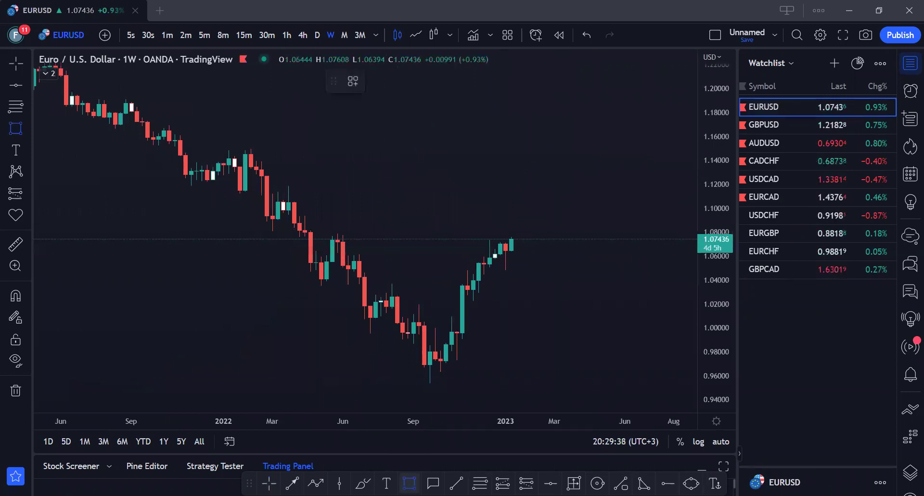
pyautogui.click(319, 285)
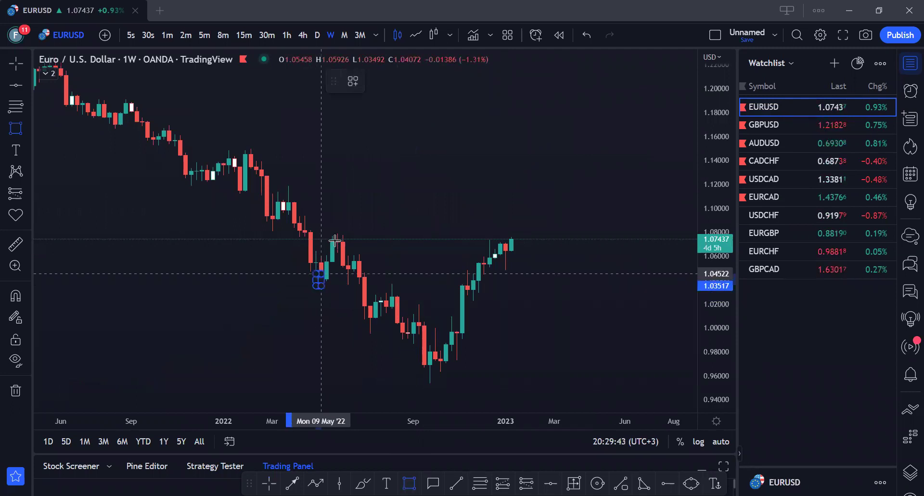
pyautogui.click(533, 210)
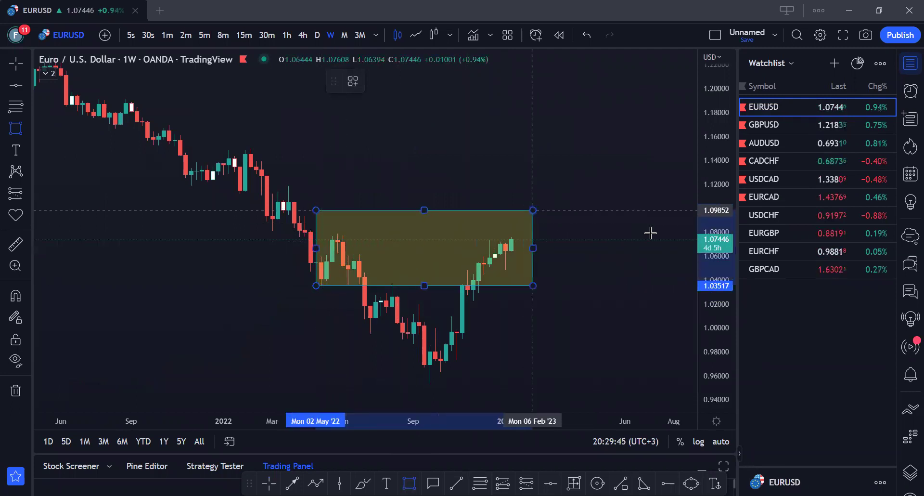
pyautogui.moveTo(655, 235); pyautogui.dragTo(655, 233)
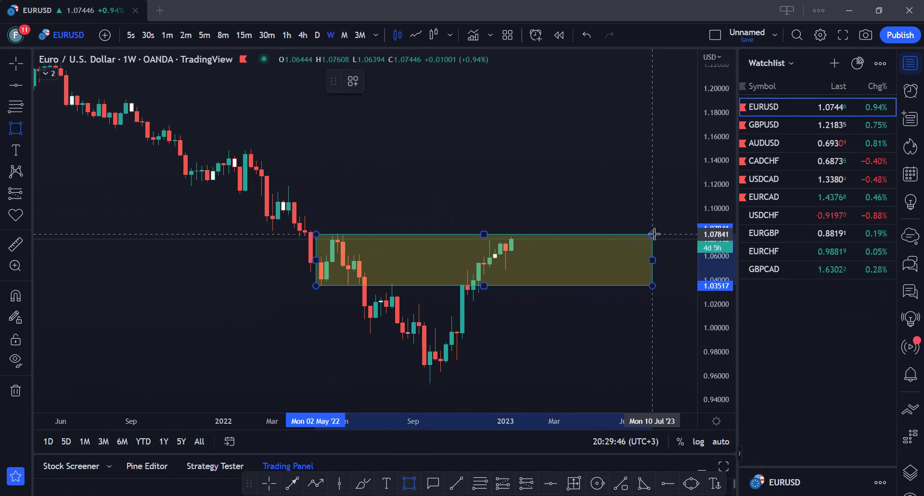
pyautogui.click(593, 202)
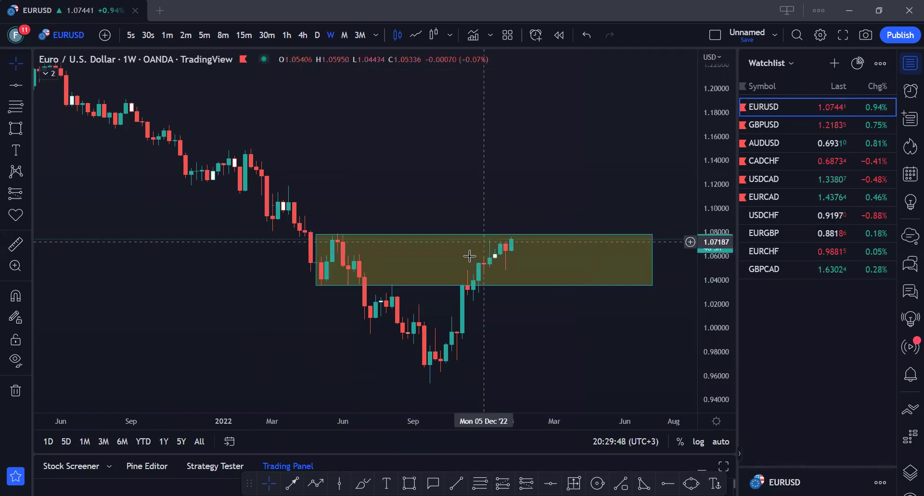
# Circle the May to June 2022 candles in the EURUSD zone with the Brush, and remove that drawing
pyautogui.moveTo(323, 380)
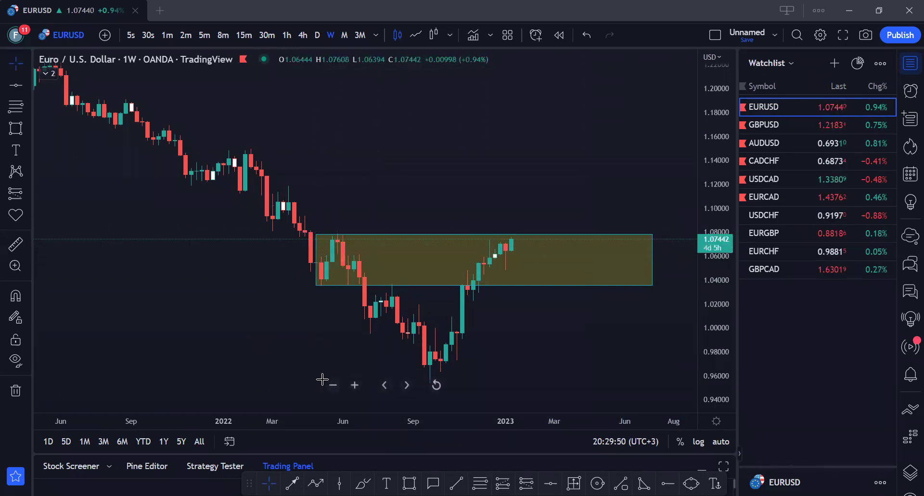
pyautogui.hotkey('alt', 'b')
pyautogui.moveTo(347, 224)
pyautogui.mouseDown()
pyautogui.moveTo(328, 227)
pyautogui.moveTo(335, 280)
pyautogui.moveTo(348, 224)
pyautogui.mouseUp()
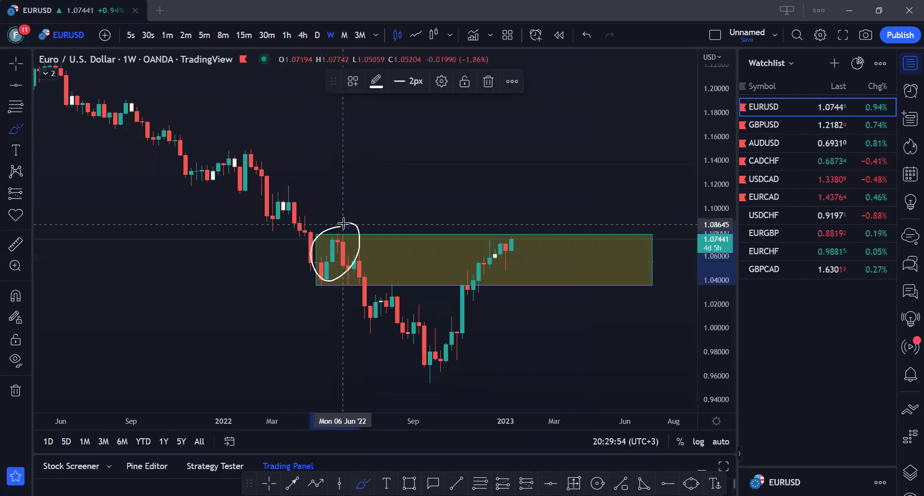
pyautogui.click(488, 82)
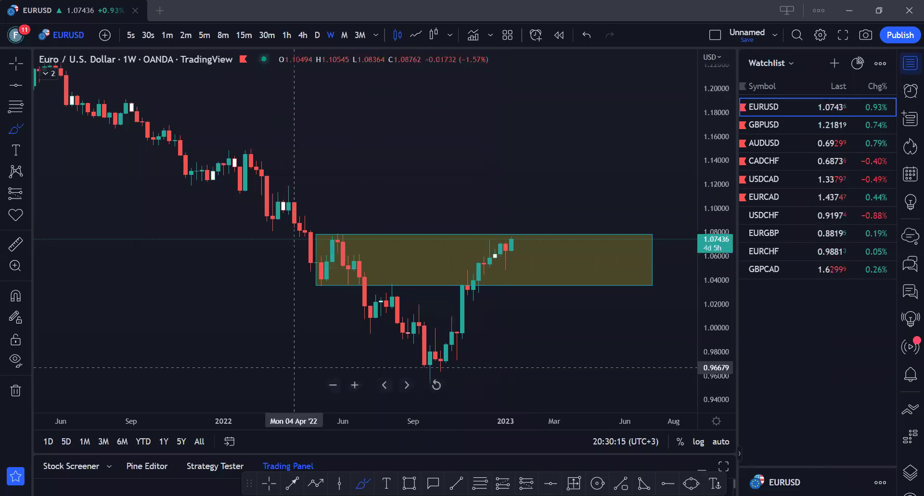
pyautogui.press('Escape')
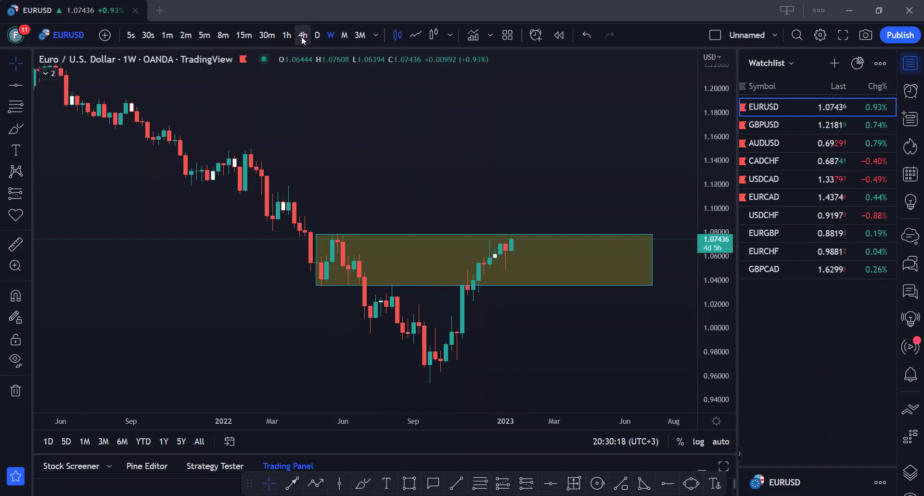
# Switch EURUSD to the 4-hour timeframe and fit the price action from late November 2022 to January 2023
pyautogui.click(303, 37)
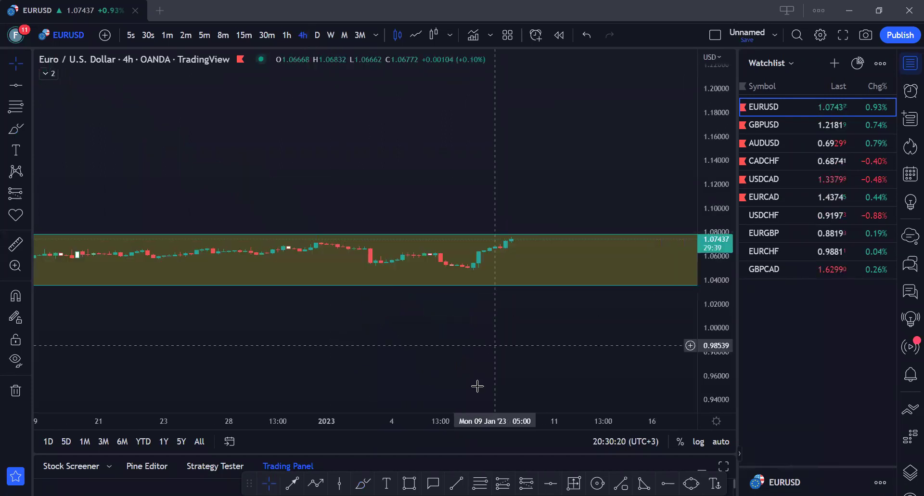
pyautogui.click(434, 384)
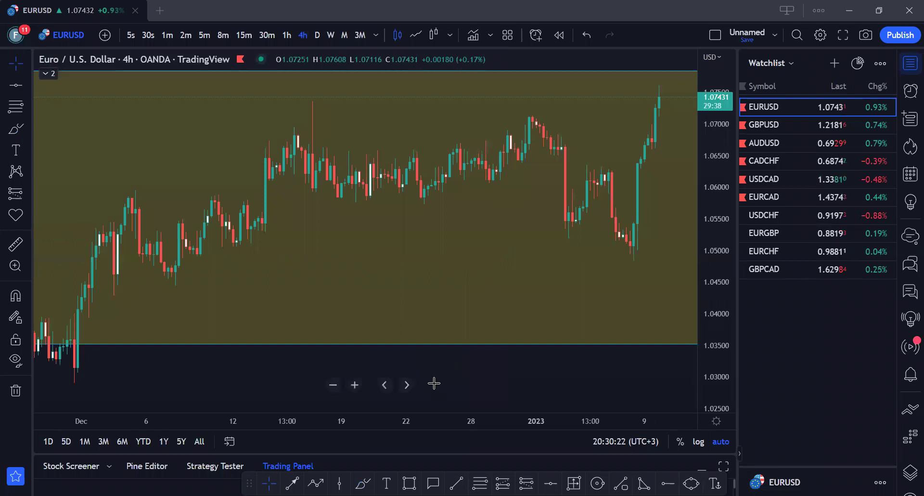
pyautogui.click(333, 385)
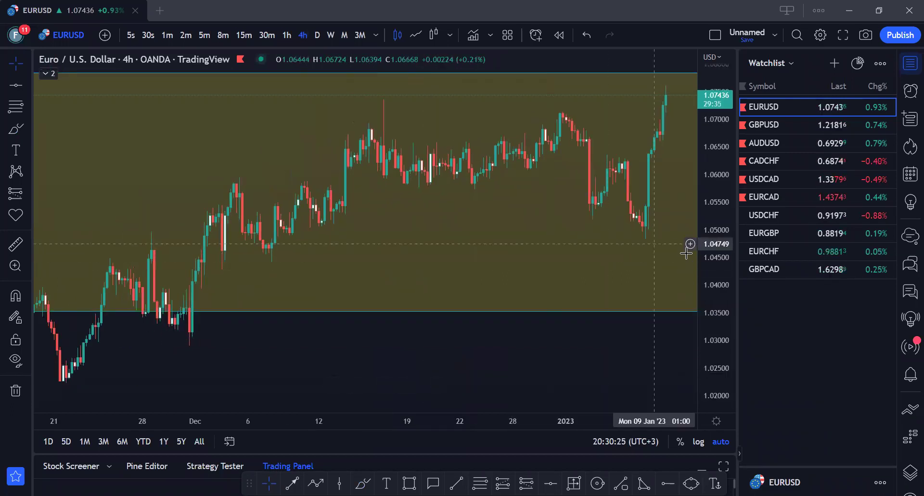
pyautogui.moveTo(719, 292); pyautogui.dragTo(719, 303)
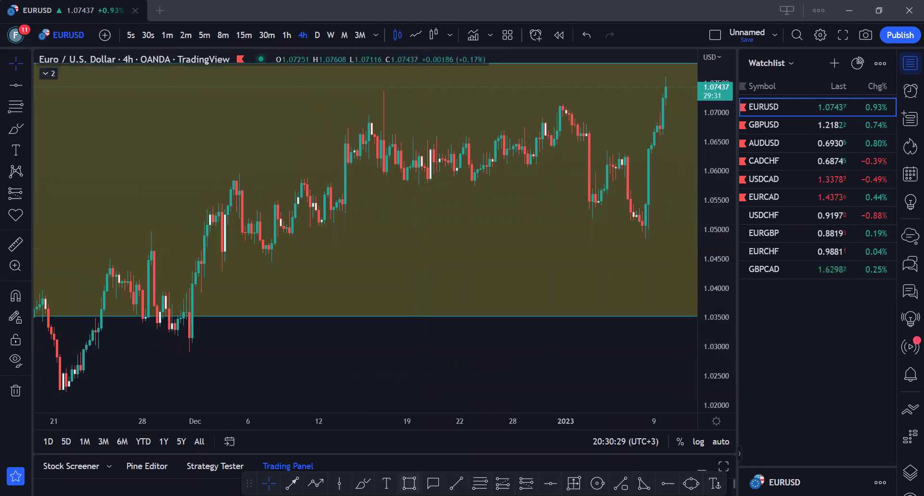
# Trace the late November and early December 2022 swings with the Brush, marking their highs with level strokes near 1.049 and 1.059
pyautogui.click(363, 483)
pyautogui.moveTo(99, 327)
pyautogui.mouseDown()
pyautogui.moveTo(103, 260)
pyautogui.moveTo(143, 305)
pyautogui.moveTo(148, 259)
pyautogui.moveTo(181, 343)
pyautogui.mouseUp()
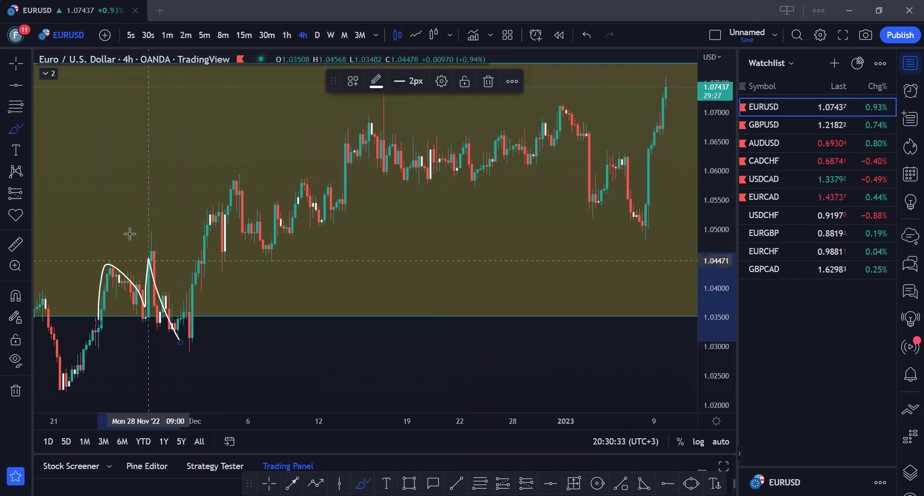
pyautogui.moveTo(111, 230); pyautogui.dragTo(190, 235)
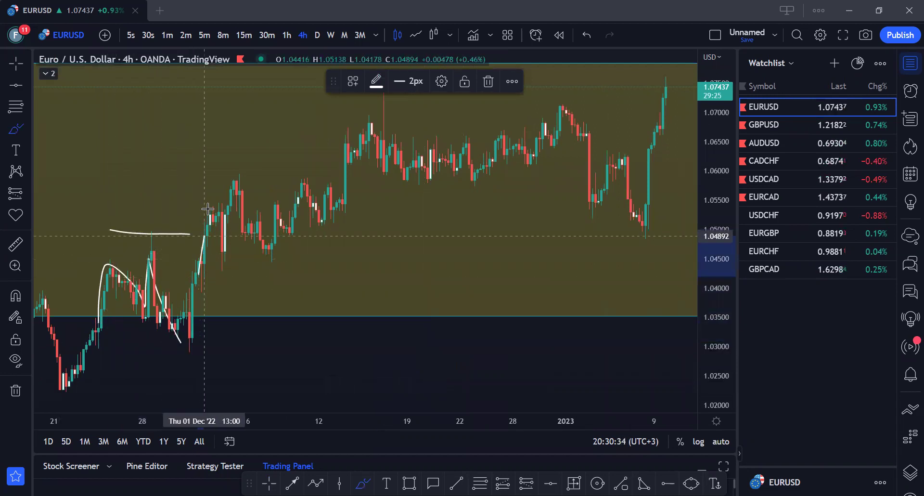
pyautogui.moveTo(236, 173)
pyautogui.mouseDown()
pyautogui.moveTo(243, 207)
pyautogui.moveTo(267, 212)
pyautogui.mouseUp()
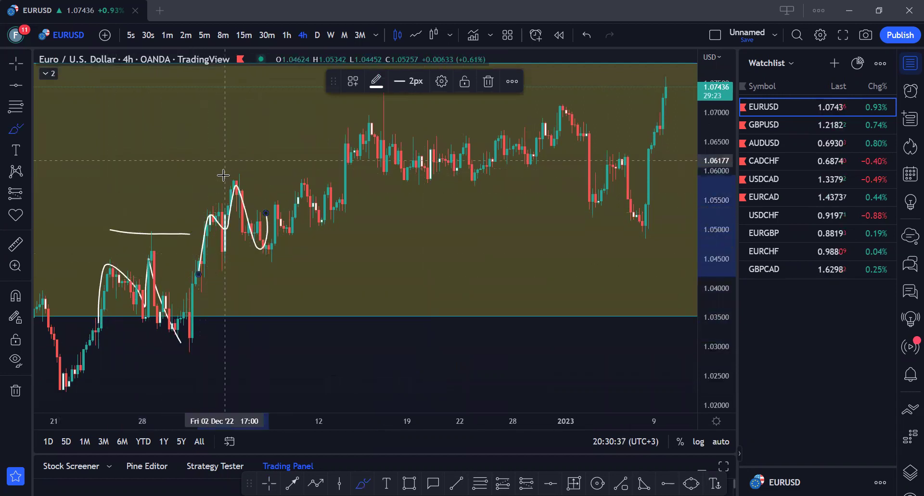
pyautogui.moveTo(229, 176); pyautogui.dragTo(361, 178)
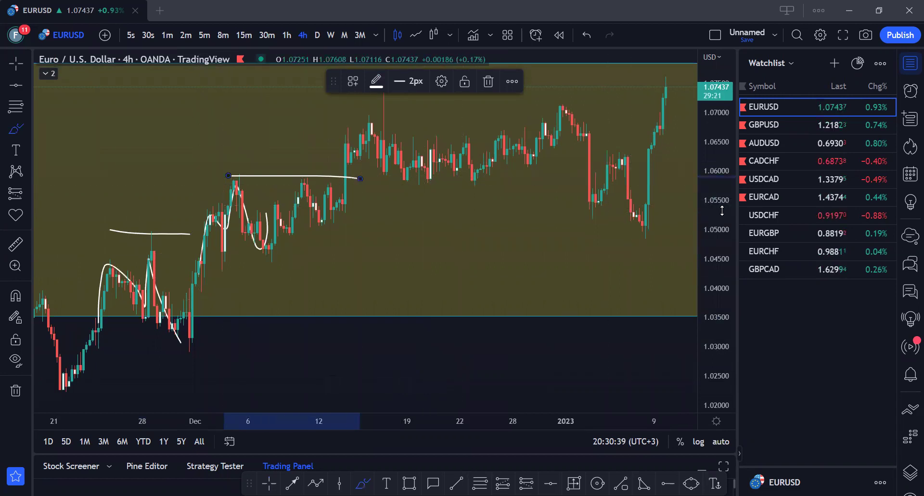
# Place a horizontal ray at 1.07371 starting on 14 December 2022, along the mid-December wick high
pyautogui.moveTo(724, 207); pyautogui.dragTo(730, 279)
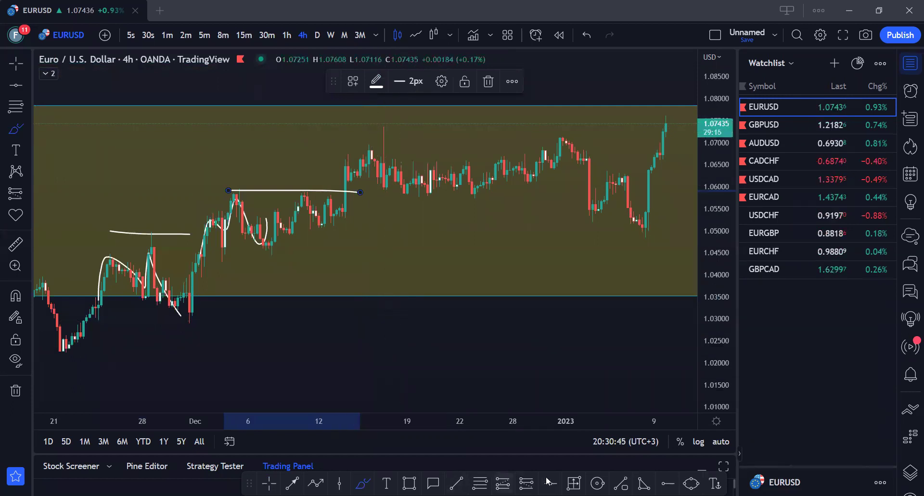
pyautogui.click(668, 483)
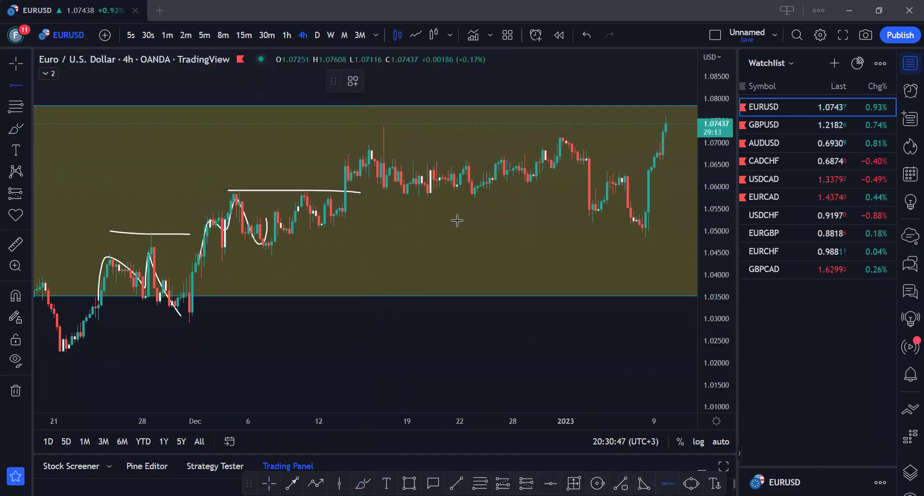
pyautogui.click(358, 126)
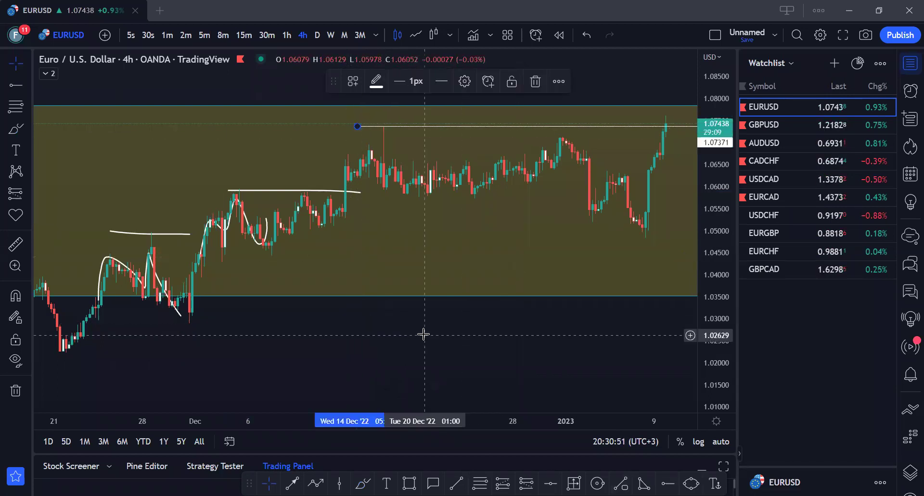
# Draw a falling path arrow from about 1.0759 on 10 January 2023 to about 1.0511 on 12 January, and remove it
pyautogui.moveTo(357, 386)
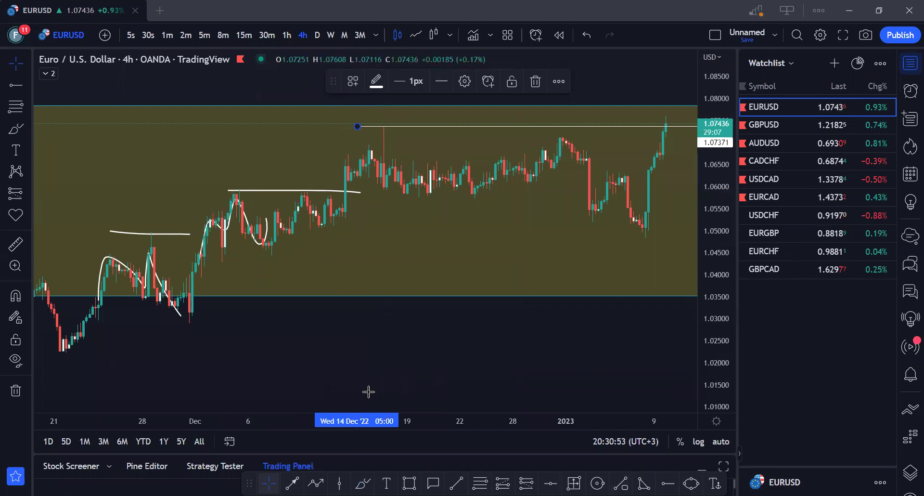
pyautogui.click(356, 385)
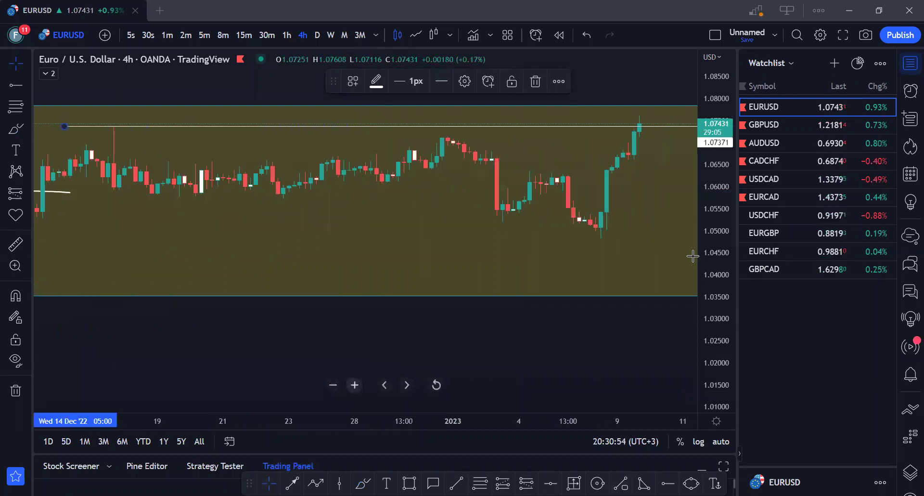
pyautogui.moveTo(719, 285); pyautogui.dragTo(666, 196)
pyautogui.moveTo(625, 223); pyautogui.dragTo(365, 327)
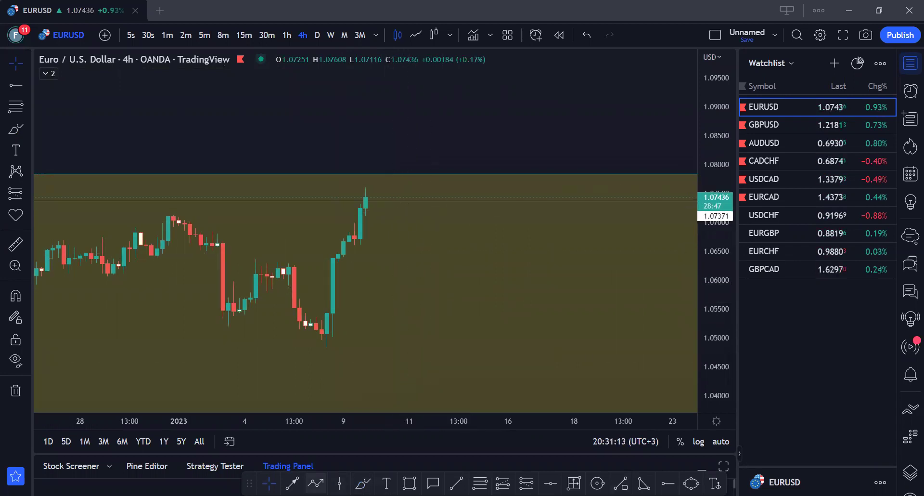
pyautogui.click(381, 188)
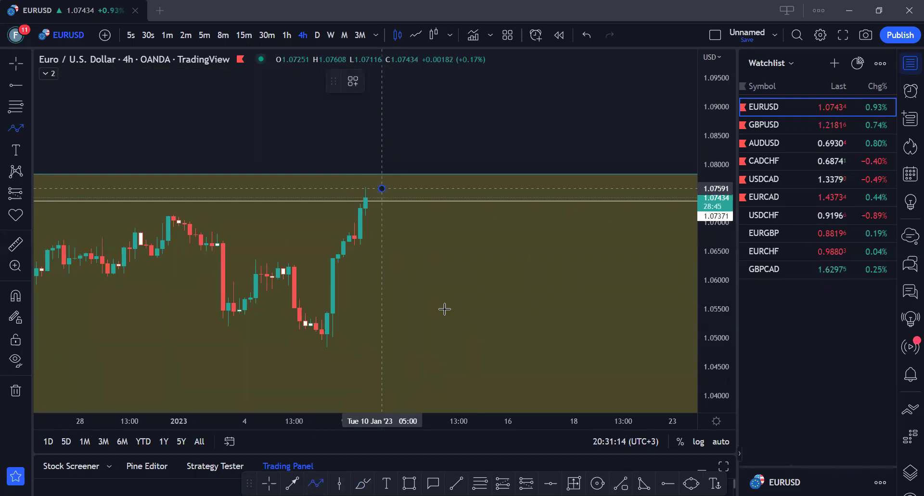
pyautogui.doubleClick(453, 332)
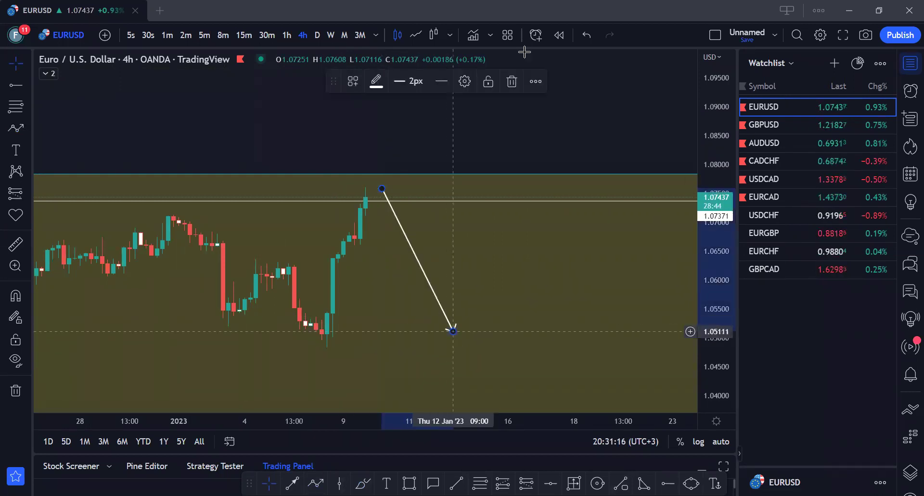
pyautogui.click(511, 82)
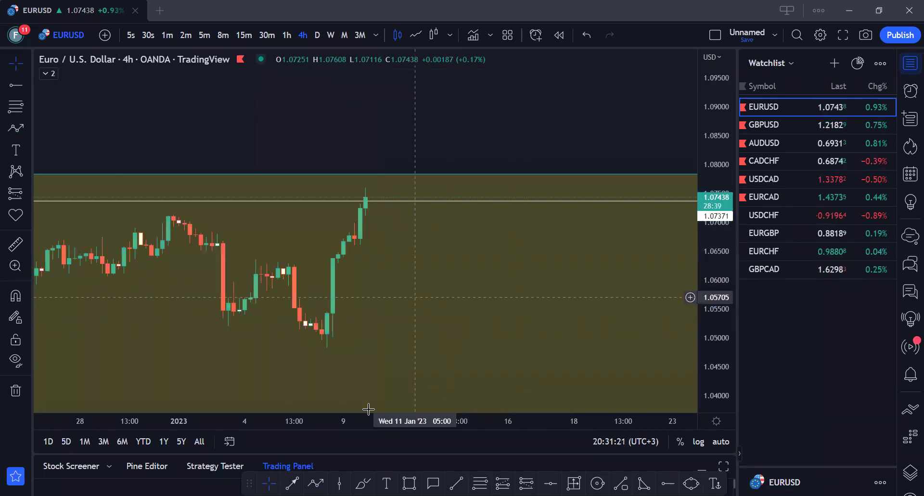
# Draw a zigzag path arrow from 1.06663 on 9 January 2023 up to about 1.076, down to 1.0708, and up to about 1.078
pyautogui.click(316, 483)
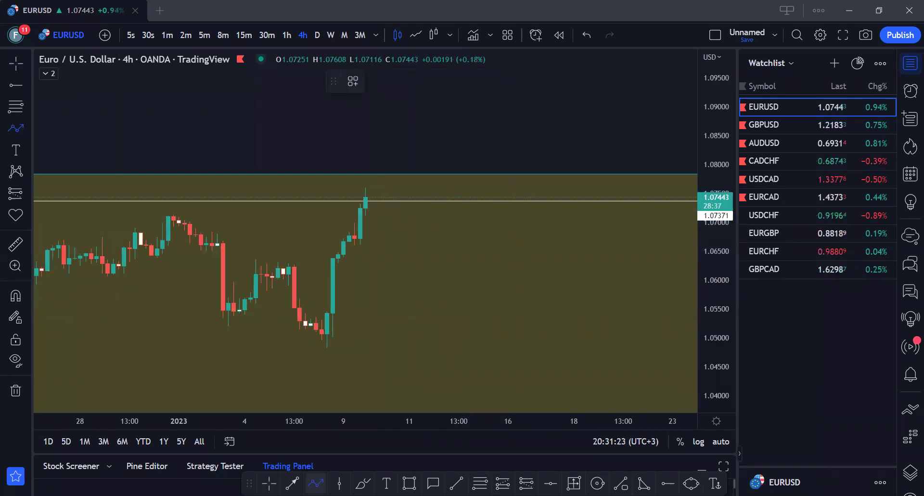
pyautogui.click(360, 242)
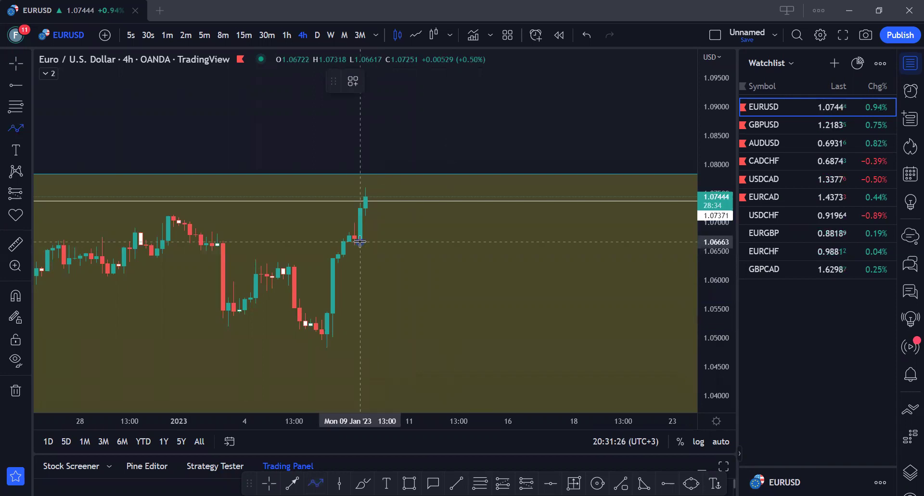
pyautogui.click(371, 188)
pyautogui.click(388, 218)
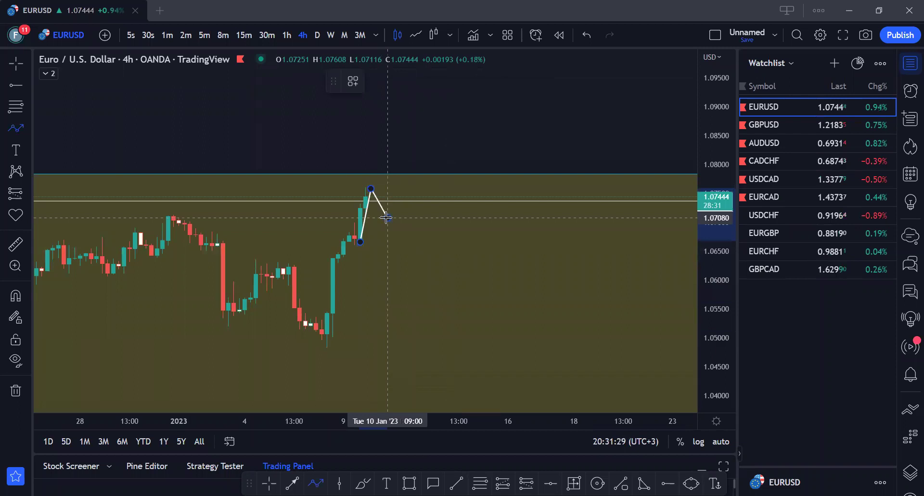
pyautogui.doubleClick(398, 178)
pyautogui.click(423, 186)
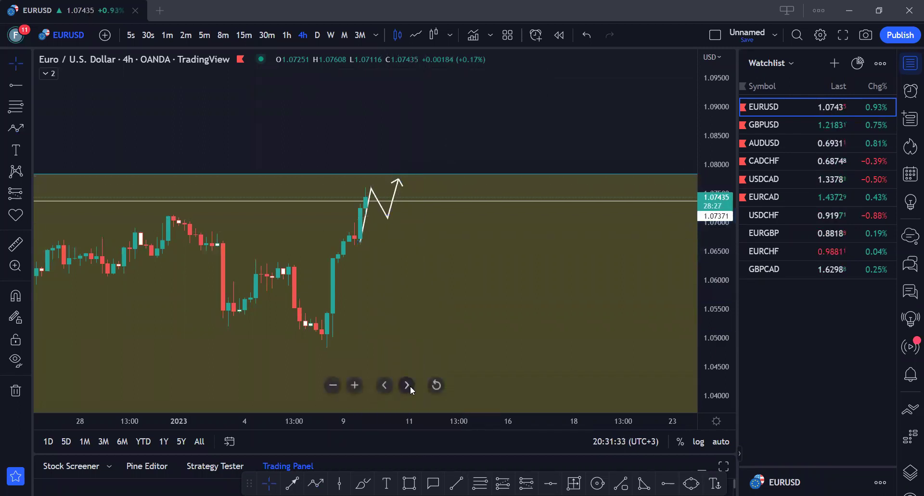
# Draw a thin rectangle at about 1.0707 from 9 to 18 January 2023, level with the zigzag's pullback low
pyautogui.click(409, 484)
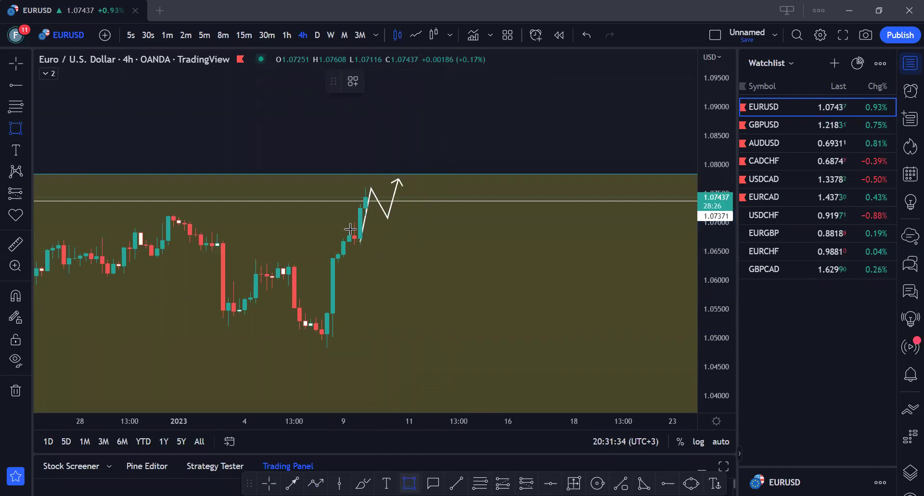
pyautogui.moveTo(370, 219); pyautogui.dragTo(582, 219)
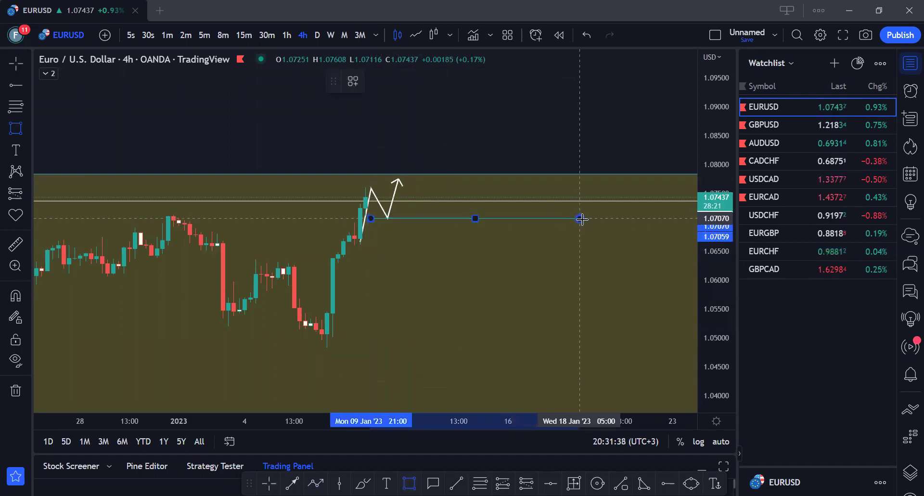
pyautogui.click(445, 379)
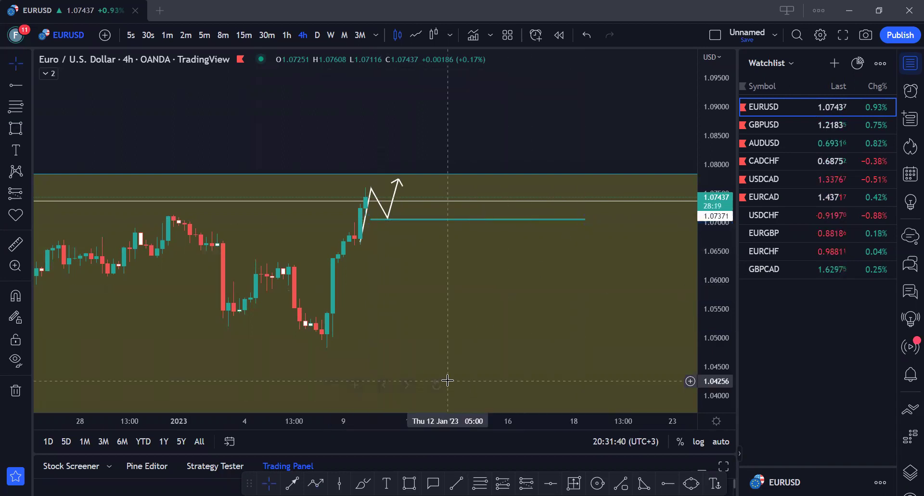
# Continue the projection with a path arrow from 1.07716 down to 1.06559 on 11 January 2023 and up to about 1.074 on 12 January
pyautogui.click(398, 182)
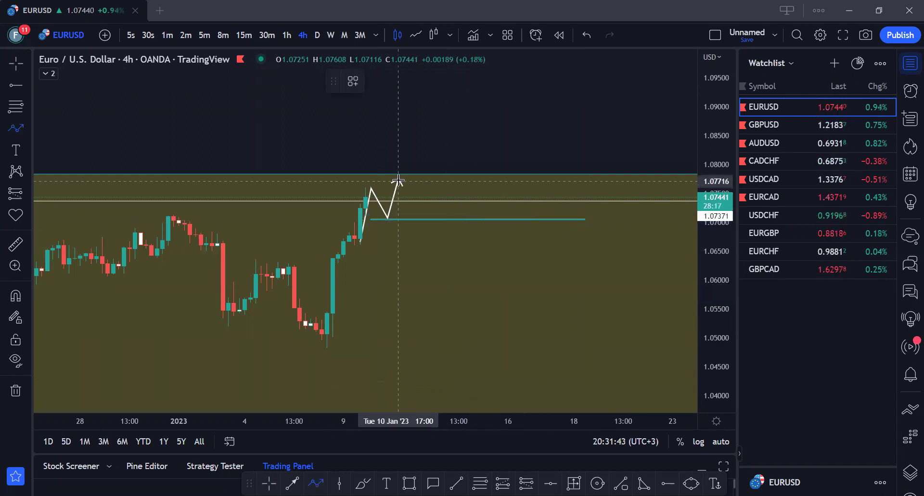
pyautogui.click(433, 248)
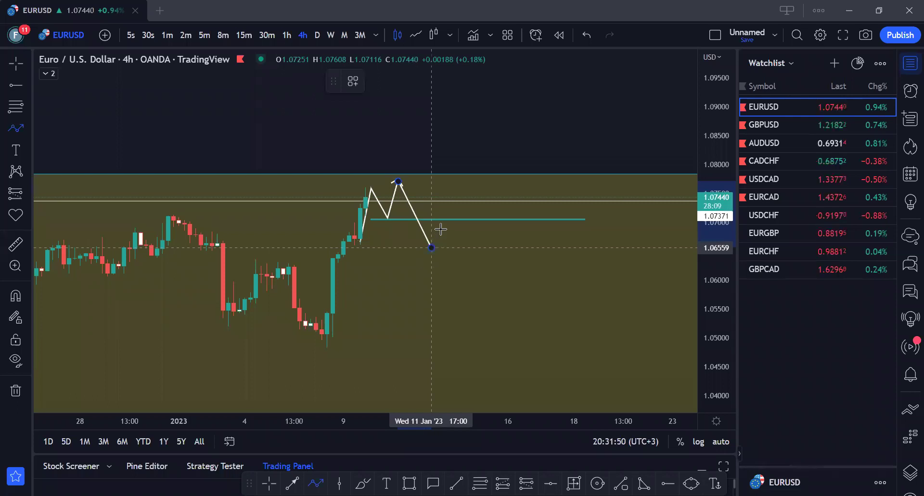
pyautogui.doubleClick(453, 197)
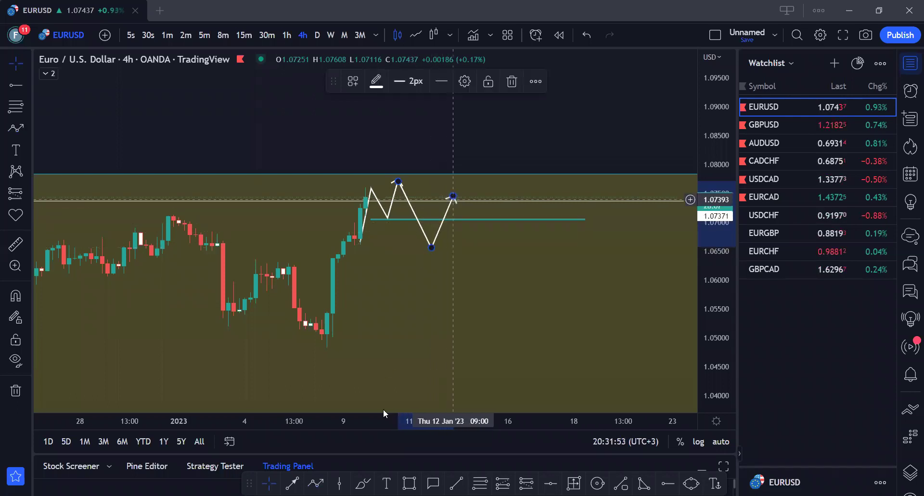
# Draw a rectangle zone between about 1.0750 and 1.0777 from 10 to about 17 January 2023 at the projected high
pyautogui.hotkey('alt', 'shift', 'r')
pyautogui.click(394, 193)
pyautogui.click(553, 177)
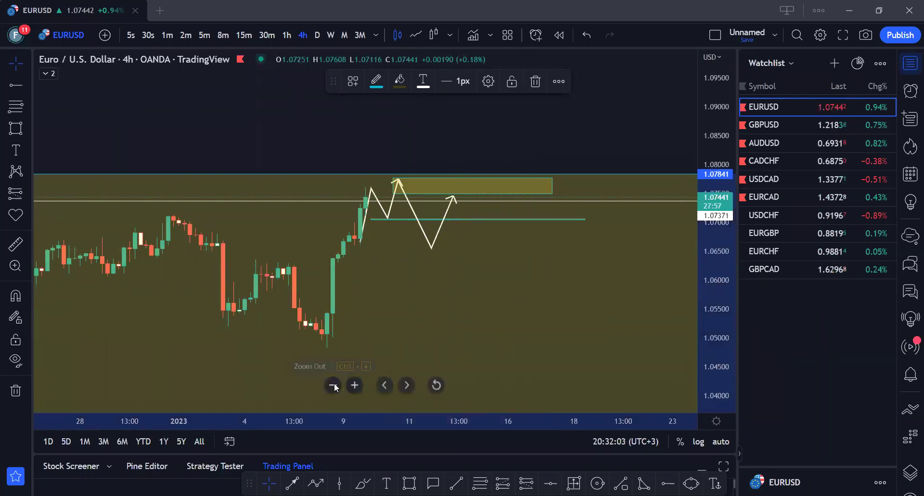
# Select both projection paths and both small rectangles together, and shift them later in time so the zigzag starts on about 13 January 2023
pyautogui.click(333, 385)
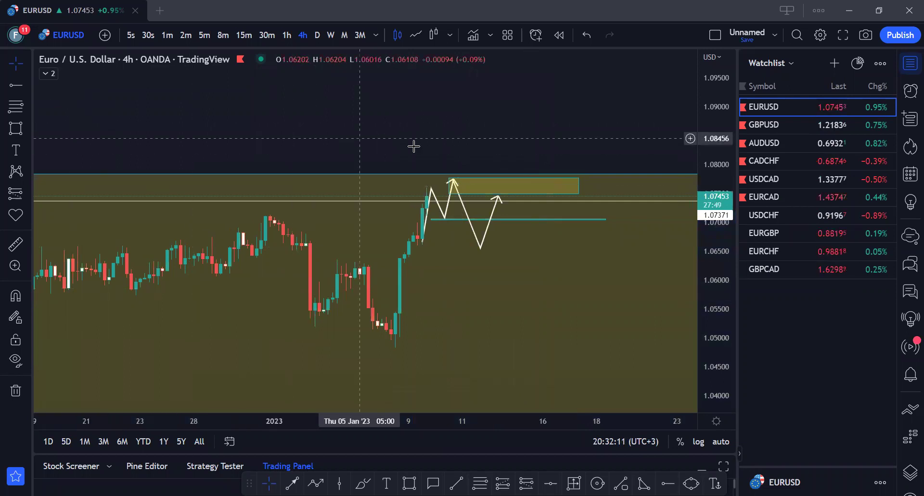
pyautogui.moveTo(426, 144); pyautogui.dragTo(626, 234)
pyautogui.press('Right')
pyautogui.press('Right')
pyautogui.press('Right')
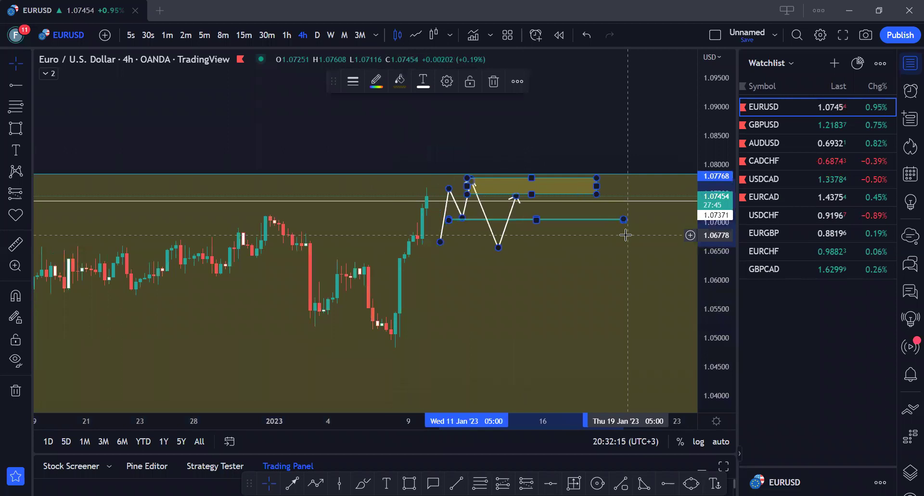
pyautogui.press('Right')
pyautogui.press('Right')
pyautogui.press('Right')
pyautogui.press('Right')
pyautogui.press('Right')
pyautogui.press('Right')
pyautogui.press('Right')
pyautogui.press('Right')
pyautogui.press('Right')
pyautogui.press('Right')
pyautogui.press('Right')
pyautogui.press('Right')
pyautogui.press('Right')
pyautogui.press('Right')
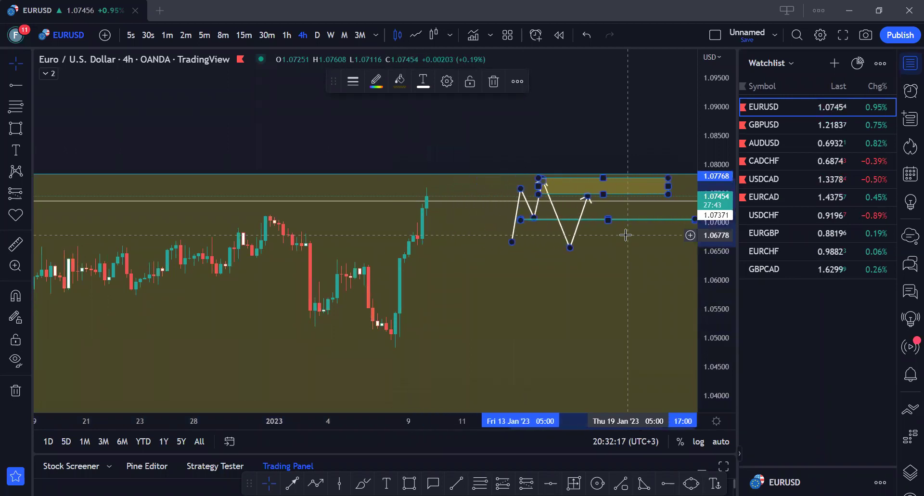
pyautogui.click(572, 303)
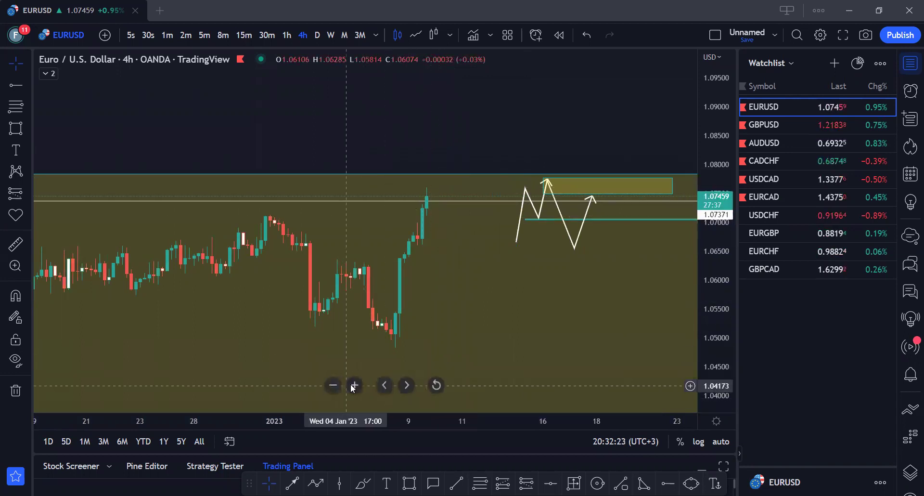
# Draw a path arrow from about 1.065 on 9 January 2023 through 1.08199, 1.0655 and 1.09017 to about 1.071 on 12 January
pyautogui.click(354, 386)
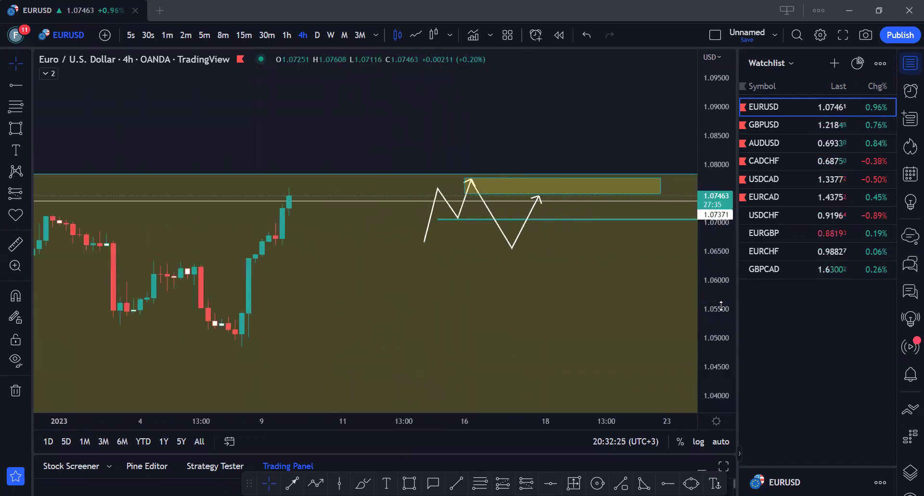
pyautogui.scroll(2, 721, 306)
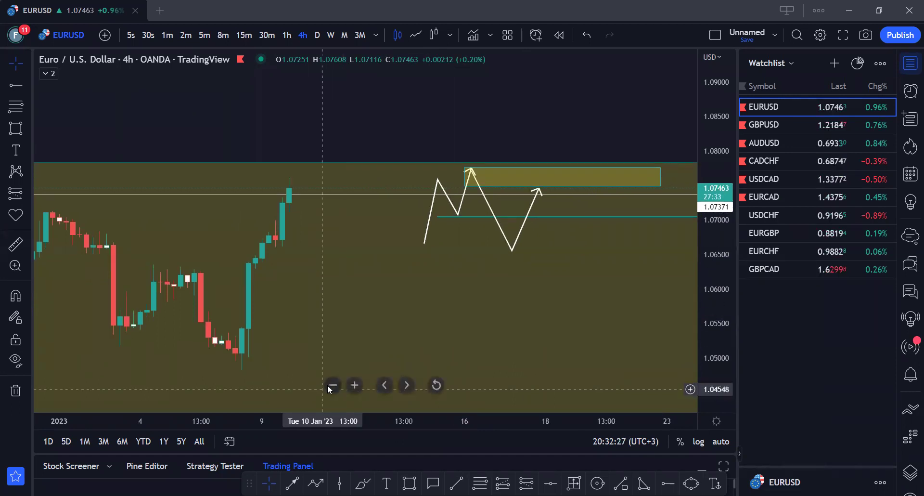
pyautogui.click(332, 386)
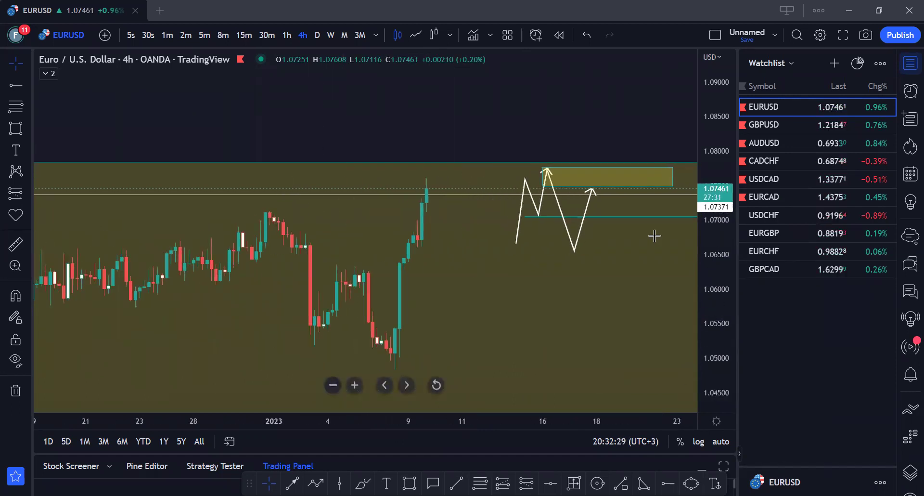
pyautogui.moveTo(718, 244); pyautogui.dragTo(718, 290)
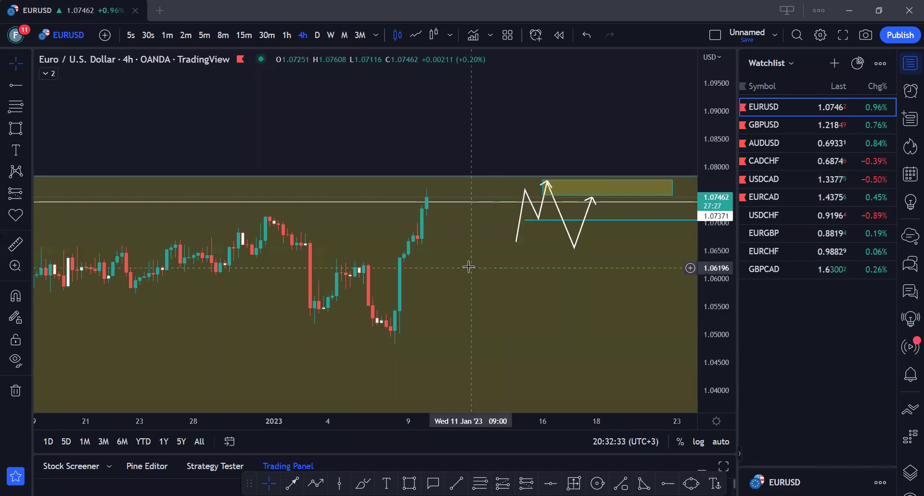
pyautogui.moveTo(423, 274); pyautogui.dragTo(379, 278)
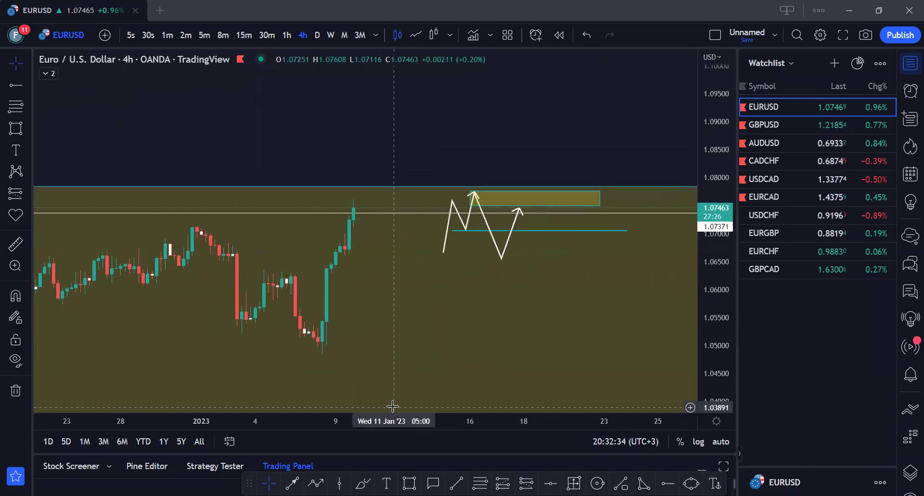
pyautogui.click(315, 483)
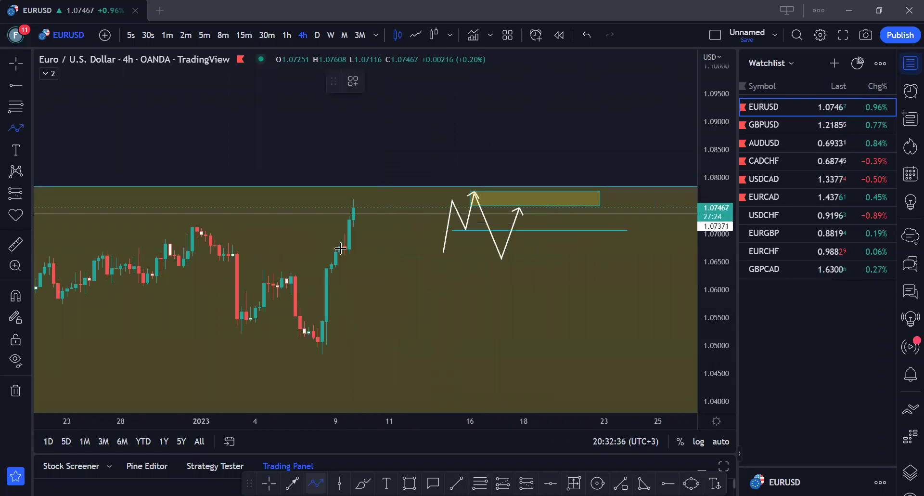
pyautogui.click(335, 262)
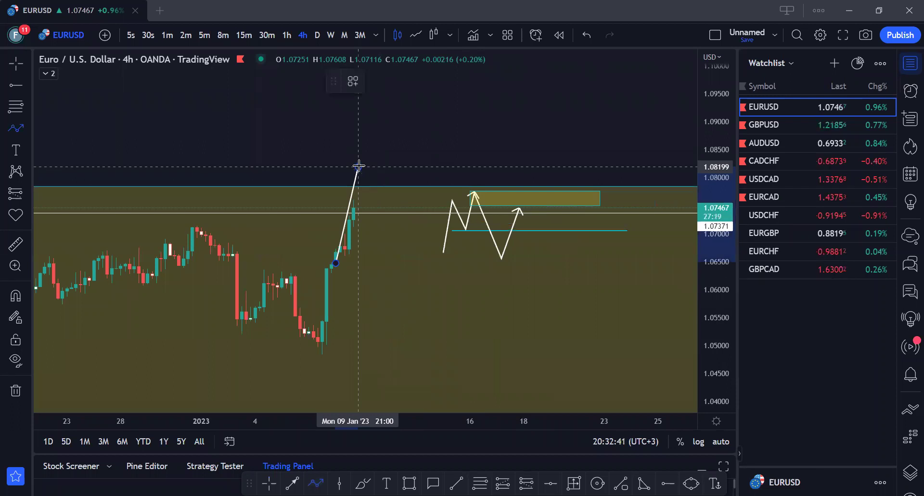
pyautogui.click(358, 166)
pyautogui.click(389, 259)
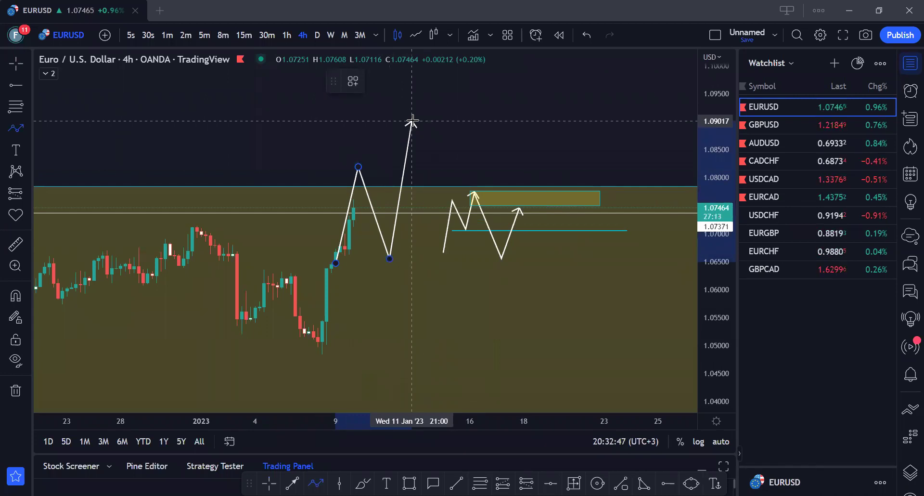
pyautogui.click(412, 120)
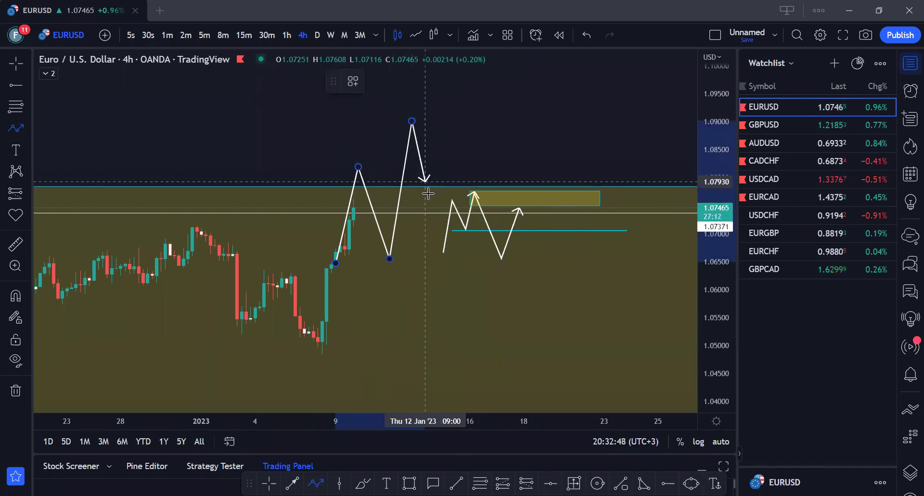
pyautogui.doubleClick(425, 226)
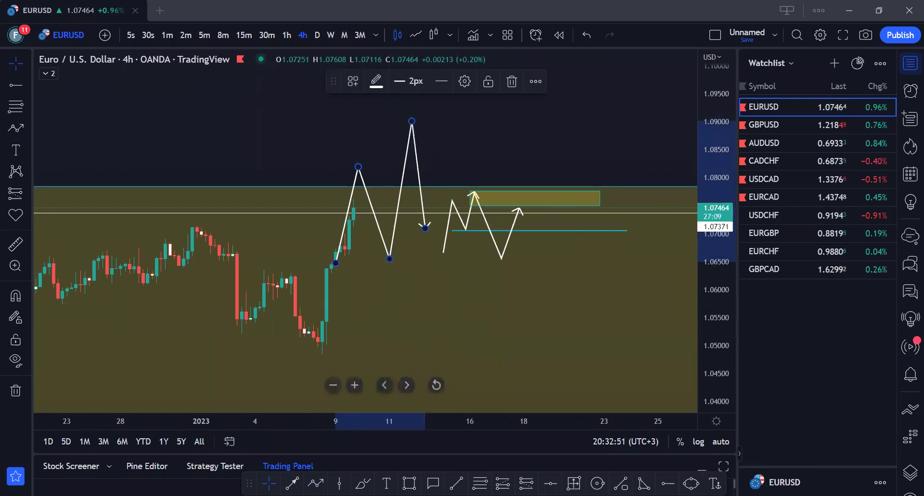
# Draw a rectangle zone between 1.07068 and about 1.0648 from 10 to 12 January 2023 around the new path's pullback low
pyautogui.hotkey('alt', 'shift', 'r')
pyautogui.click(385, 230)
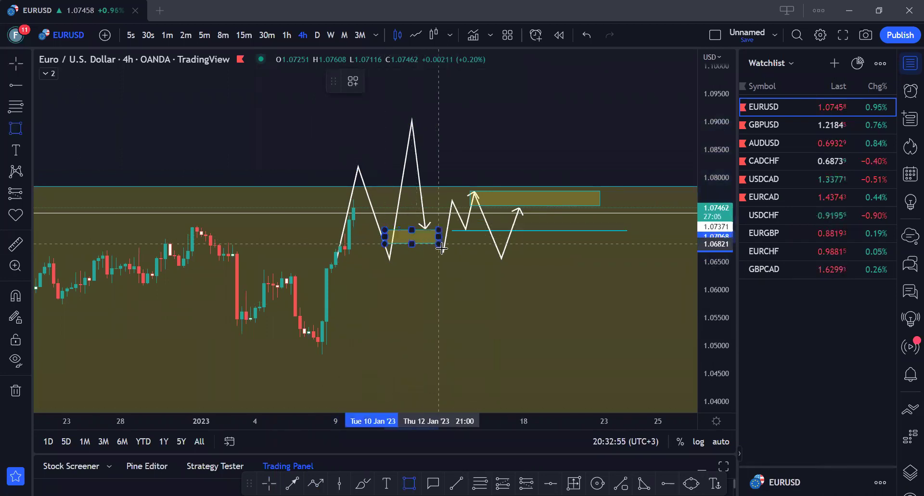
pyautogui.click(440, 261)
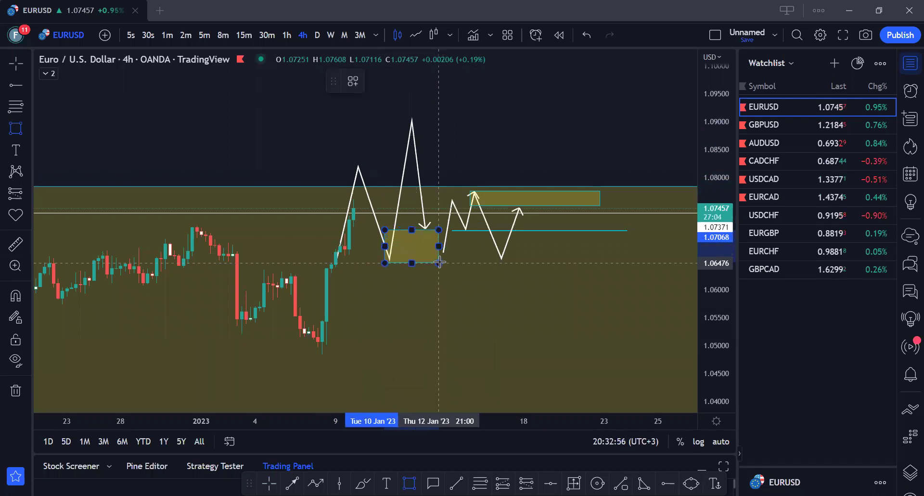
pyautogui.click(471, 288)
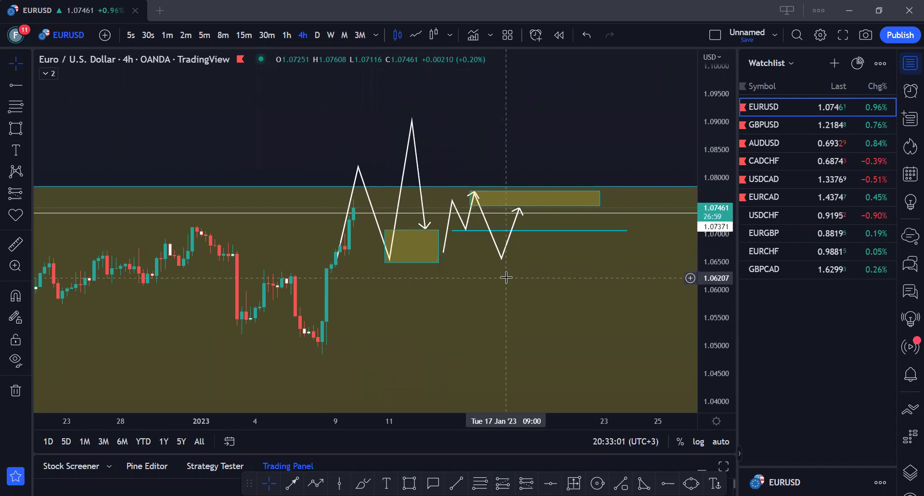
# Select the smaller zigzag projection with its two rectangles and shift them later in time so the zigzag starts on about 18 January 2023
pyautogui.click(461, 143)
pyautogui.moveTo(605, 196); pyautogui.dragTo(643, 260)
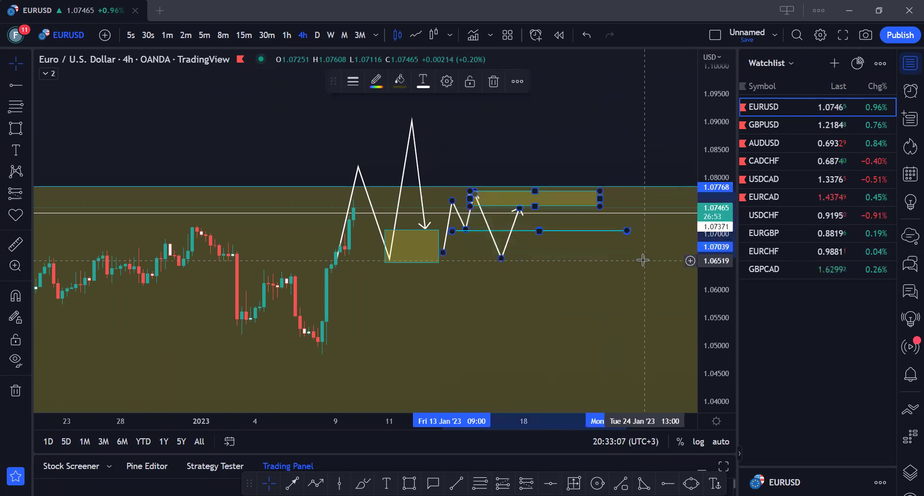
pyautogui.press('Right')
pyautogui.press('Right')
pyautogui.press('Right')
pyautogui.press('Right')
pyautogui.press('Right')
pyautogui.press('Right')
pyautogui.press('Right')
pyautogui.press('Right')
pyautogui.press('Right')
pyautogui.press('Right')
pyautogui.press('Right')
pyautogui.press('Right')
pyautogui.press('Right')
pyautogui.press('Right')
pyautogui.press('Right')
pyautogui.press('Right')
pyautogui.press('Right')
pyautogui.press('Right')
pyautogui.press('Right')
pyautogui.press('Right')
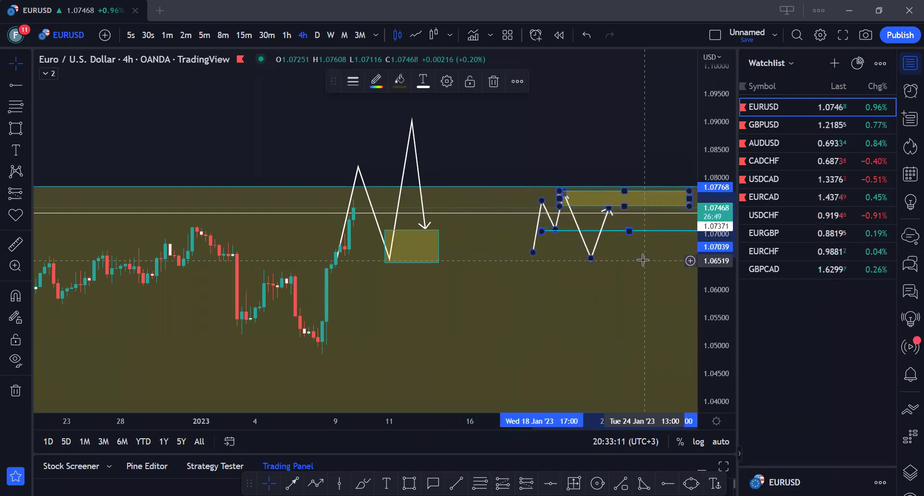
pyautogui.click(560, 303)
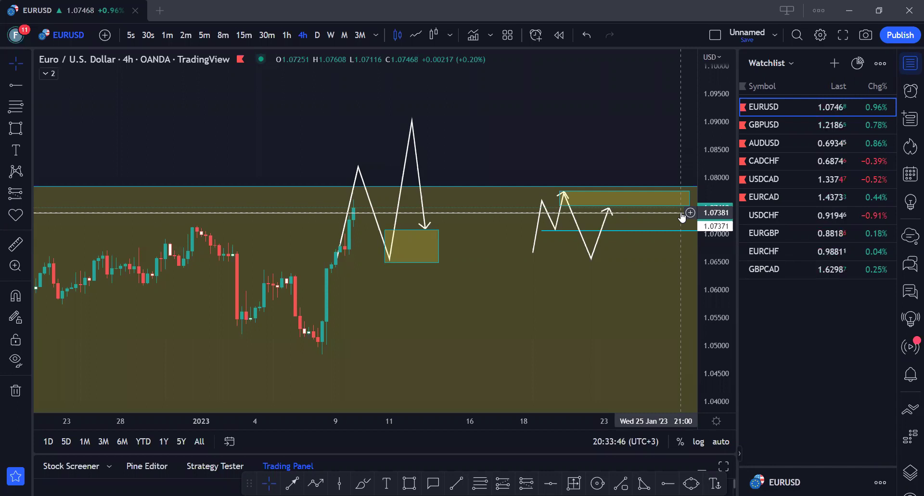
# Switch the chart to GBPUSD and measure the price distance from about 1.2191 up to the zone marked 1.23518
pyautogui.click(793, 124)
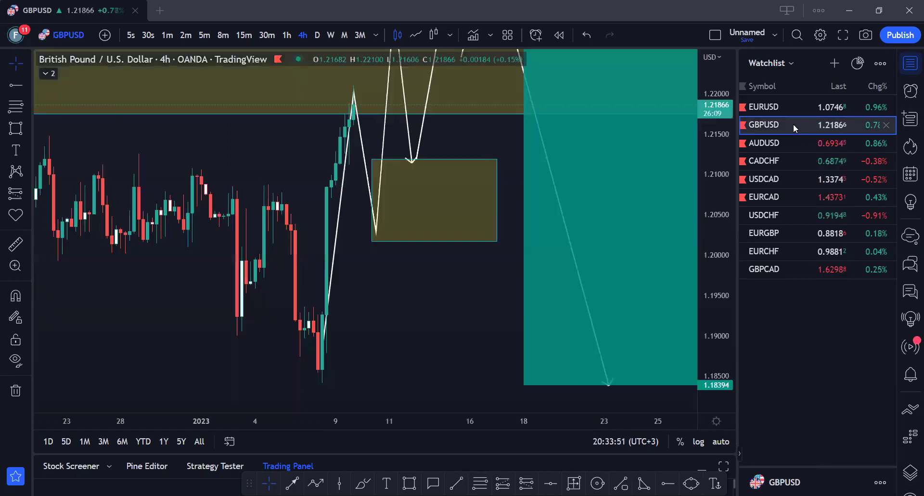
pyautogui.moveTo(718, 219); pyautogui.dragTo(380, 381)
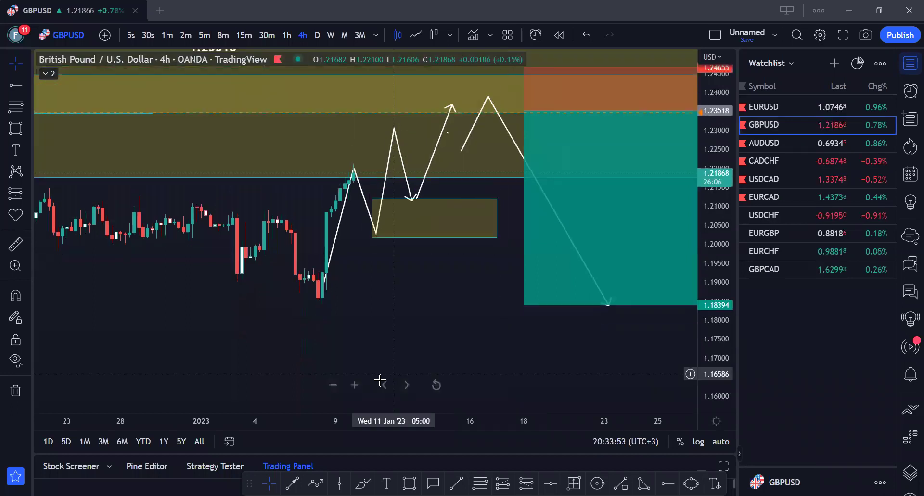
pyautogui.click(337, 386)
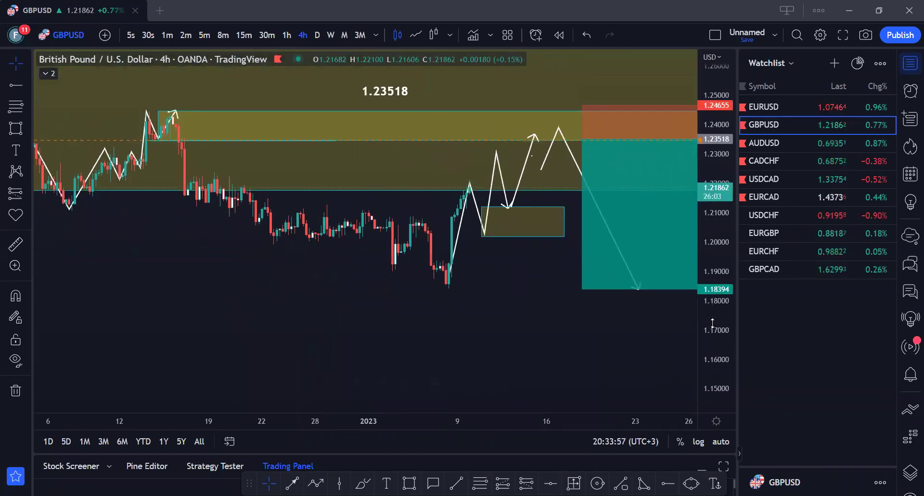
pyautogui.moveTo(475, 354); pyautogui.dragTo(468, 367)
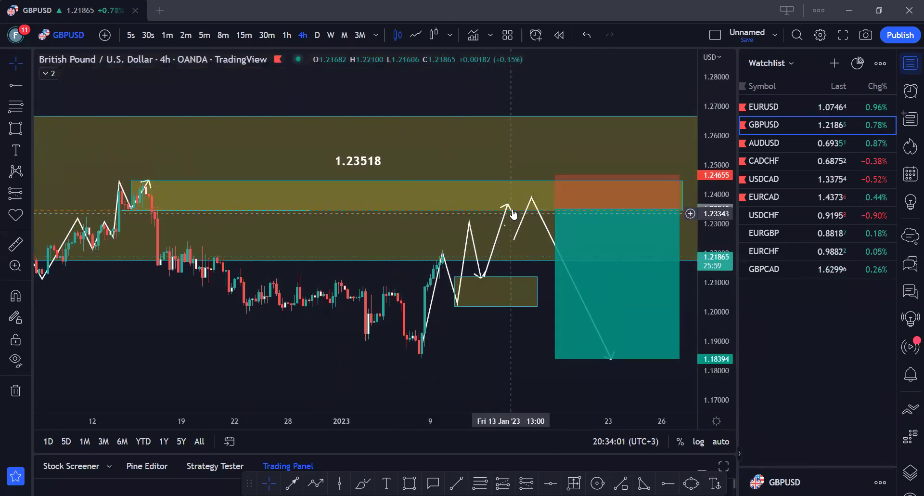
pyautogui.click(16, 245)
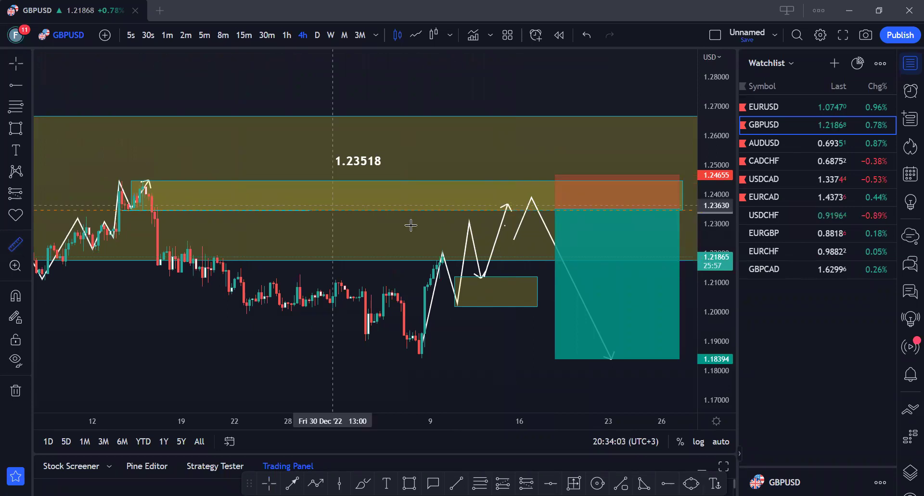
pyautogui.click(420, 255)
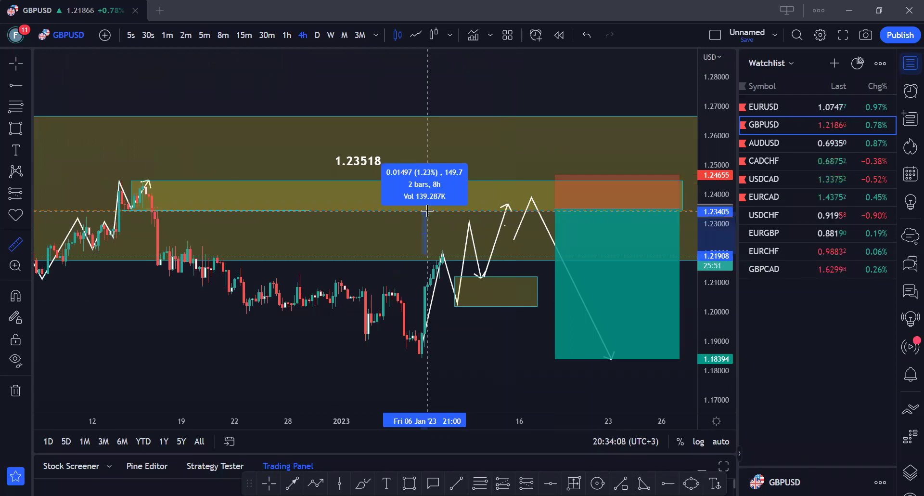
pyautogui.click(515, 151)
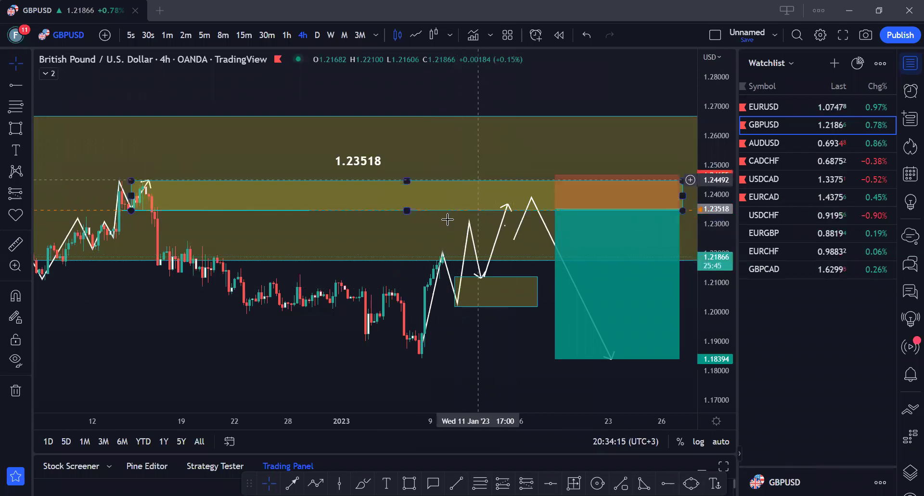
# Return to the EURUSD chart and measure upward from about 1.0762, near the weekly zone's upper edge, to above the zone
pyautogui.click(794, 103)
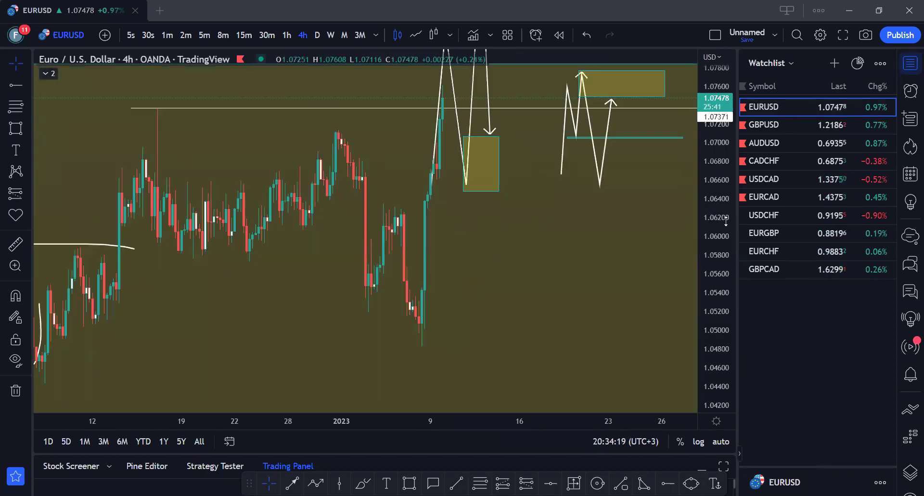
pyautogui.moveTo(725, 221); pyautogui.dragTo(724, 363)
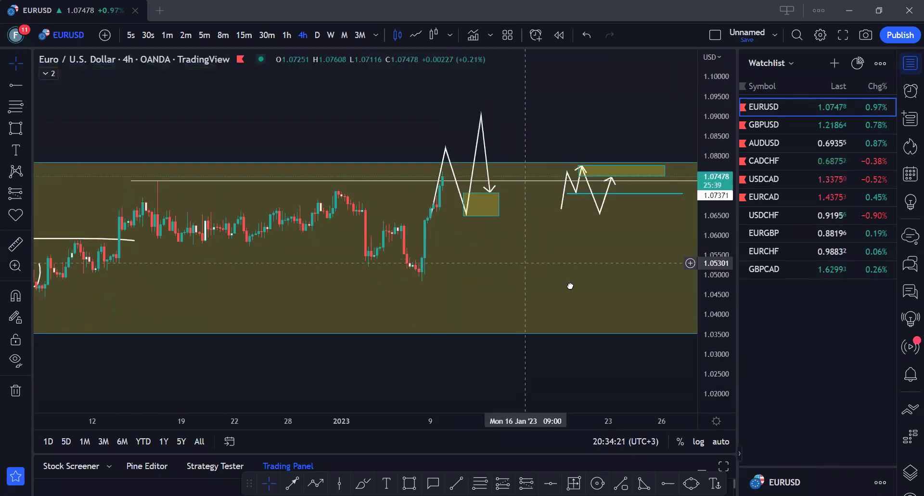
pyautogui.moveTo(524, 263); pyautogui.dragTo(585, 294)
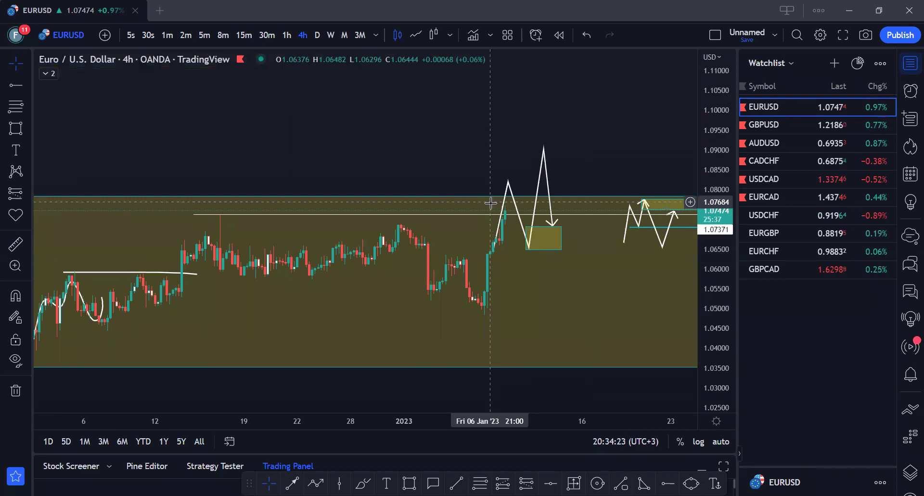
pyautogui.click(15, 244)
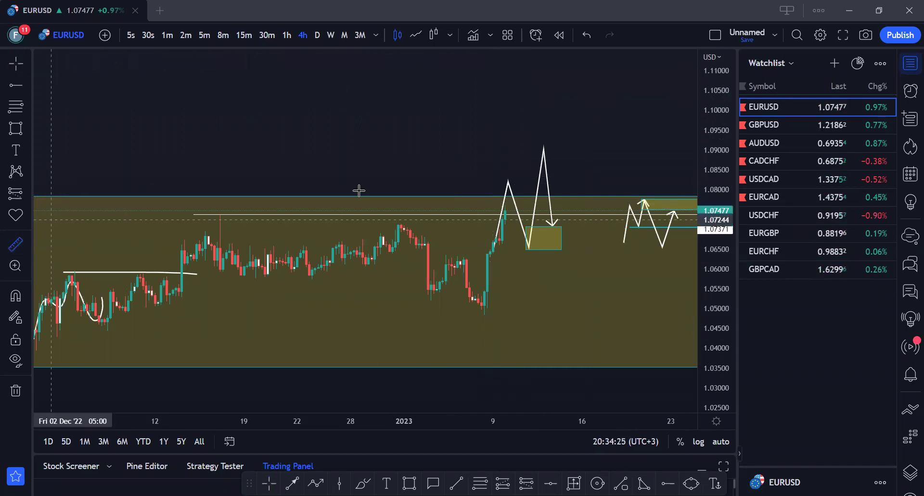
pyautogui.click(445, 203)
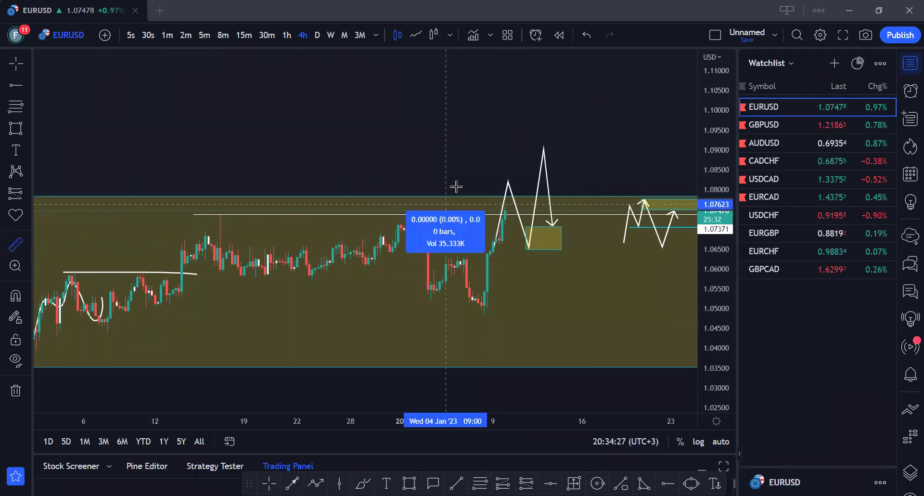
pyautogui.click(463, 159)
pyautogui.click(368, 138)
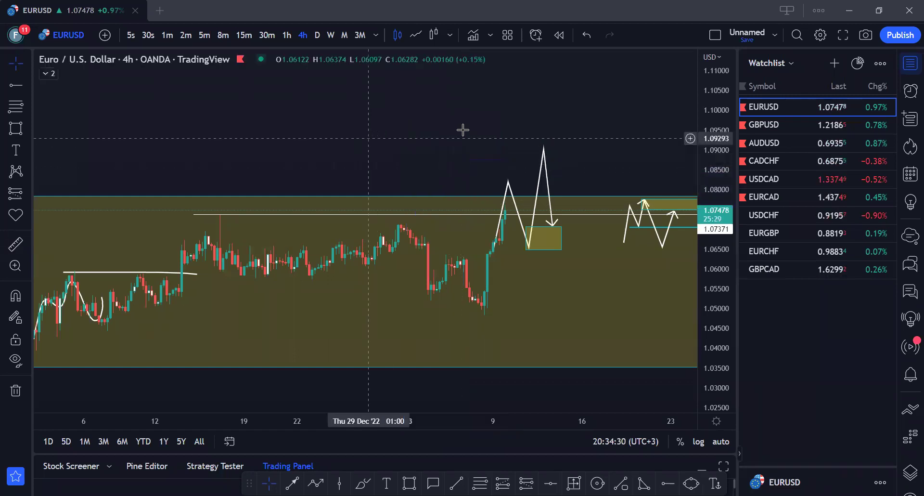
pyautogui.click(502, 219)
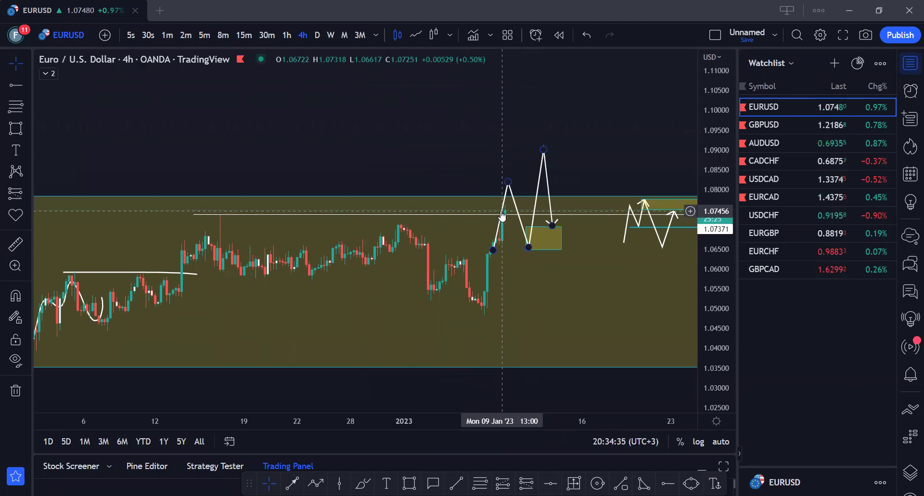
pyautogui.click(544, 242)
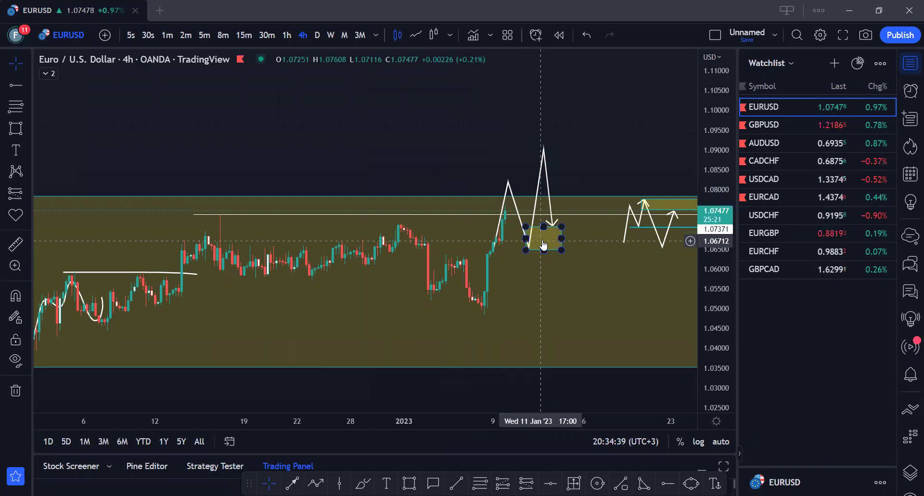
pyautogui.click(604, 290)
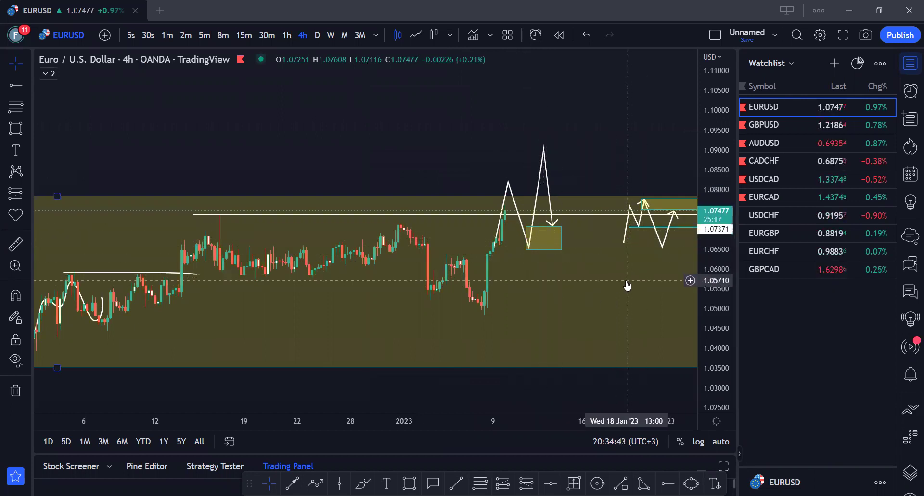
pyautogui.click(591, 283)
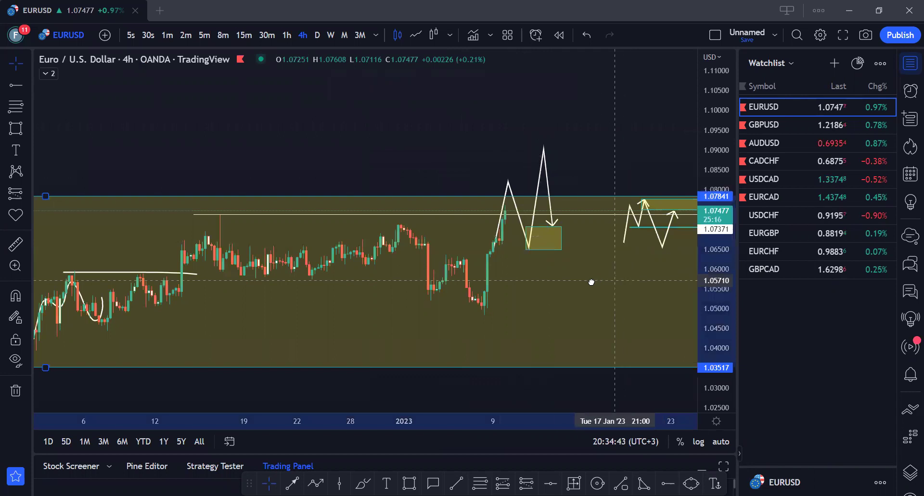
pyautogui.click(590, 34)
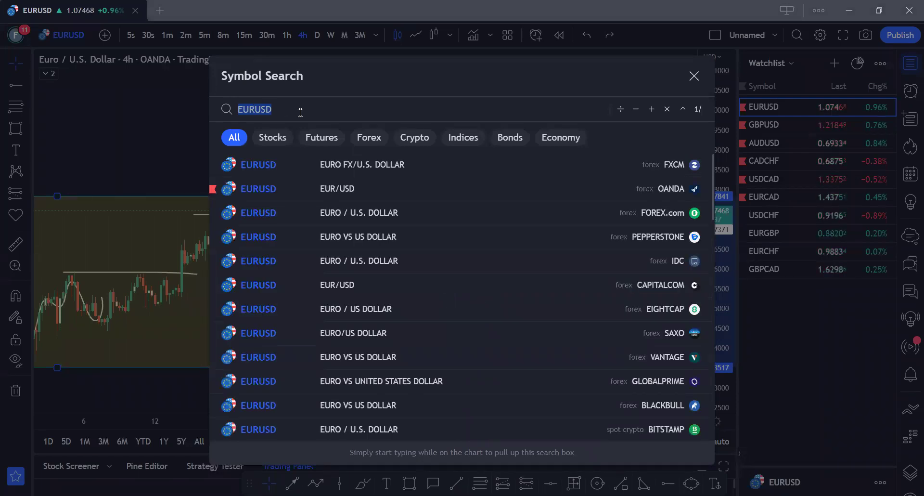
# Switch the chart to the TVC U.S. Dollar Currency Index (DXY) on the weekly timeframe and examine its zone above the 101.433 line
pyautogui.write('Y')
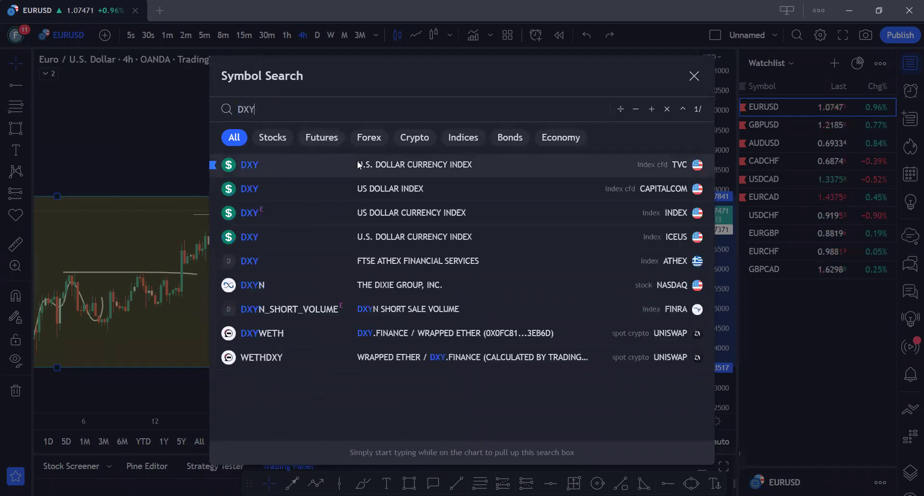
pyautogui.click(356, 164)
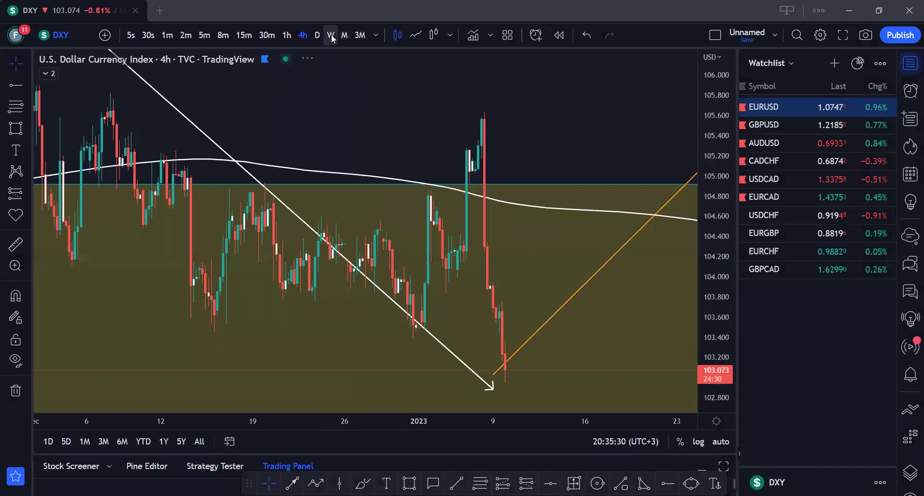
pyautogui.click(332, 36)
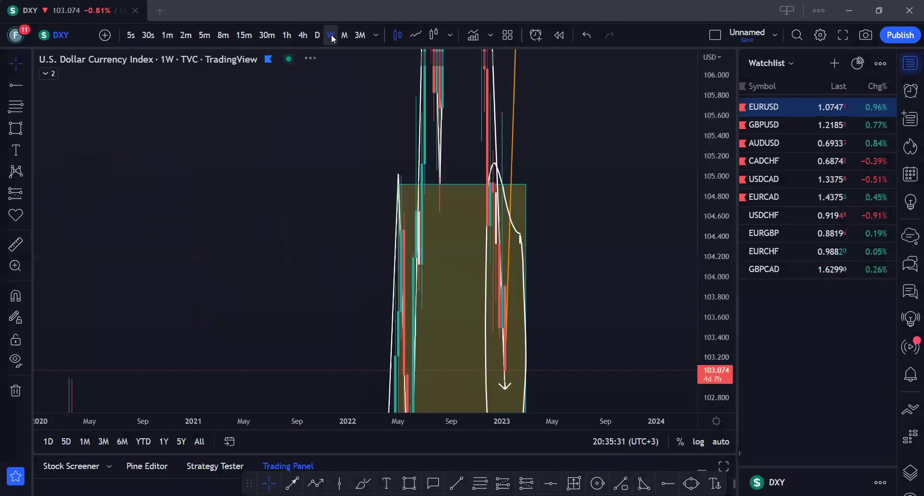
pyautogui.click(437, 386)
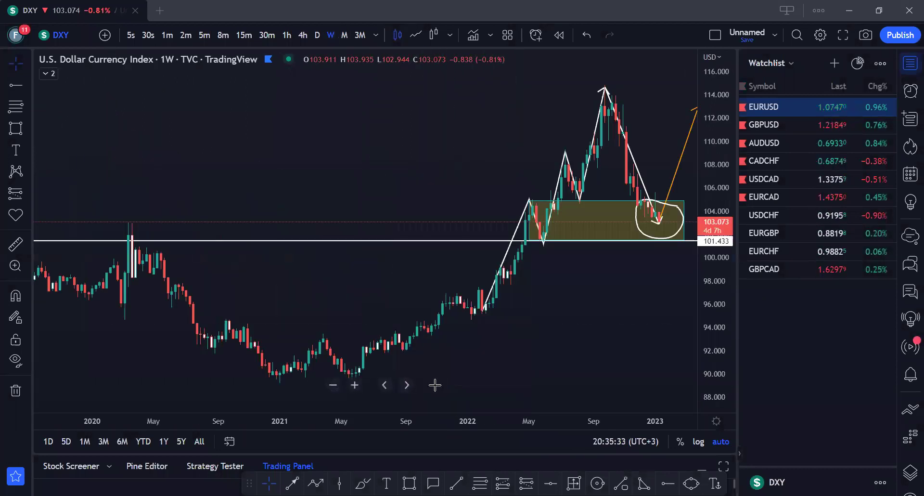
pyautogui.click(351, 386)
pyautogui.click(354, 386)
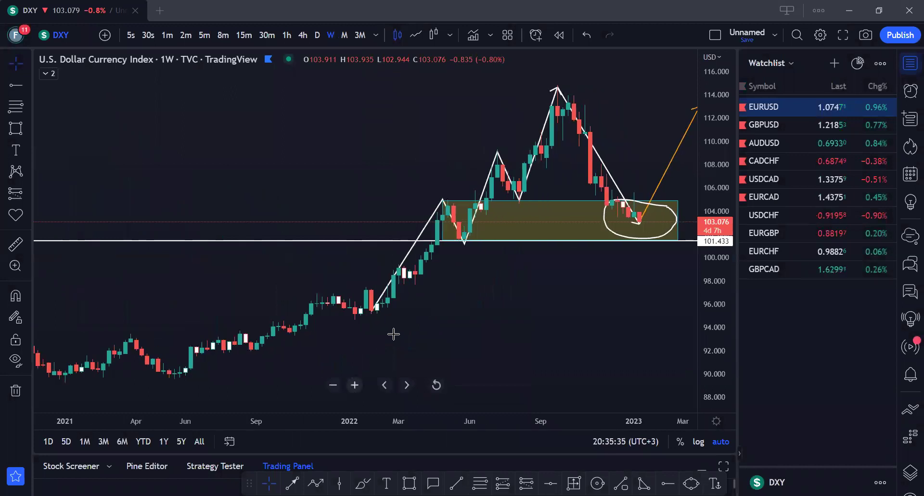
pyautogui.moveTo(714, 260); pyautogui.dragTo(654, 264)
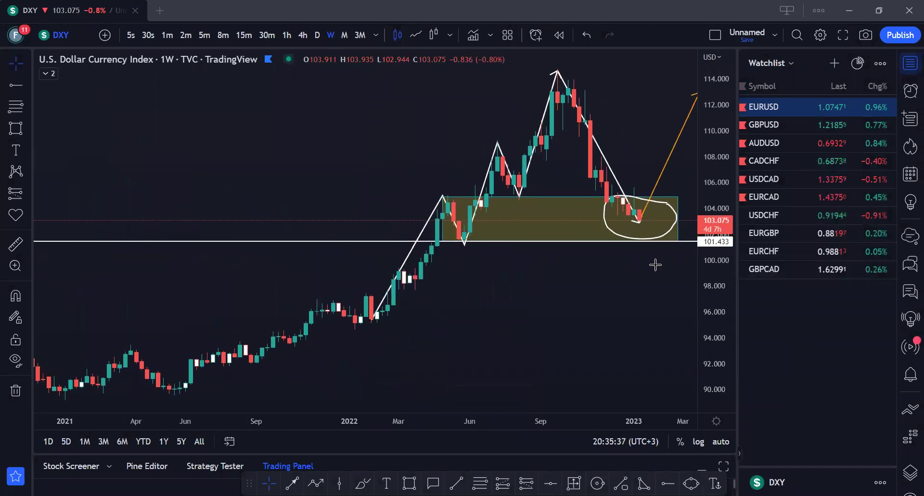
pyautogui.moveTo(561, 305); pyautogui.dragTo(415, 351)
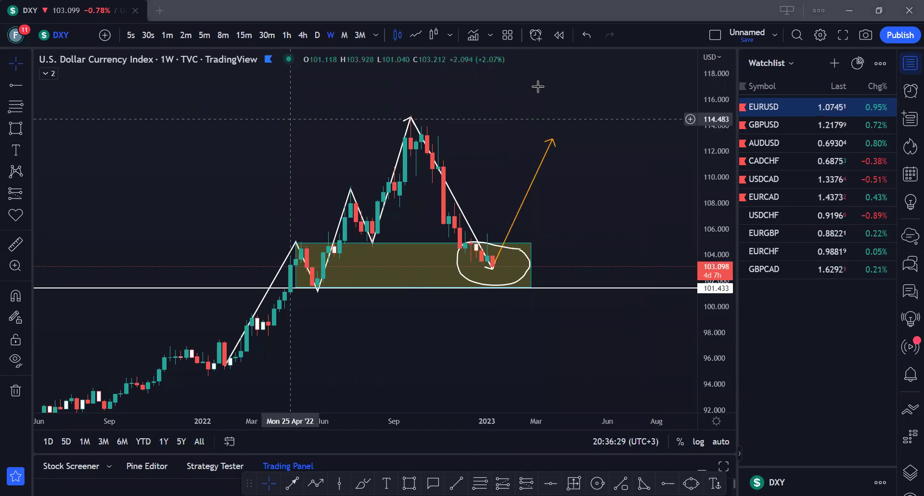
# Return to EURUSD on the 4-hour timeframe and examine the latest candles against the 1.07371 line and the weekly zone's upper edge
pyautogui.click(791, 106)
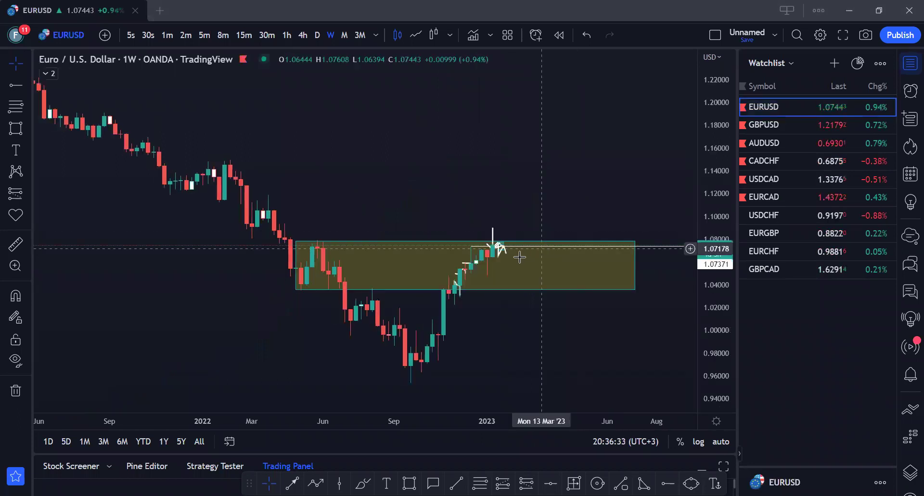
pyautogui.click(303, 35)
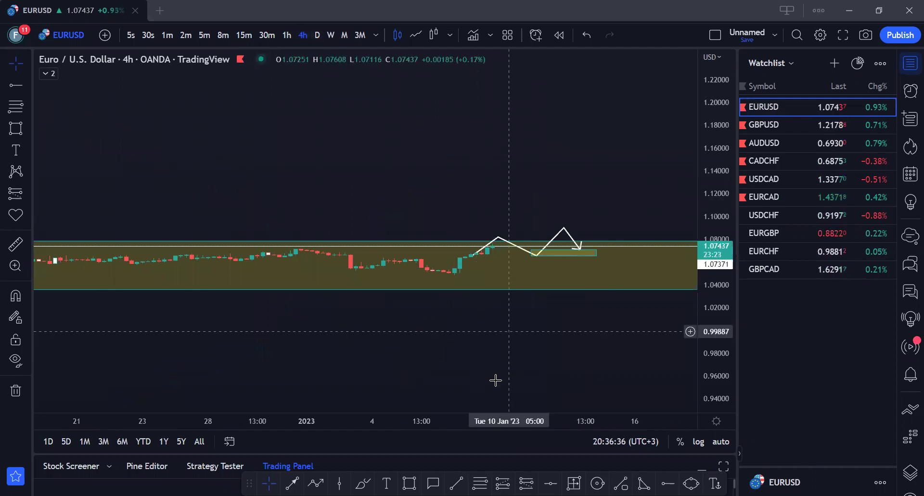
pyautogui.click(437, 386)
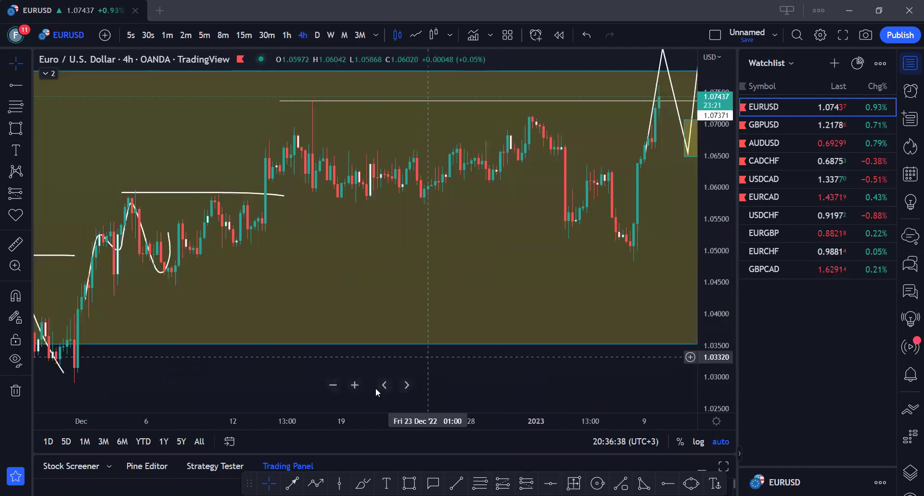
pyautogui.click(355, 385)
pyautogui.click(355, 385)
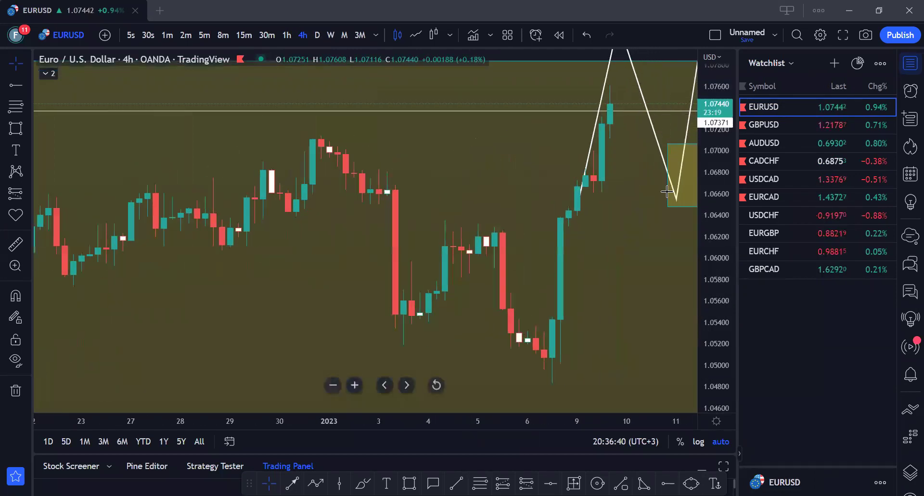
pyautogui.moveTo(723, 212); pyautogui.dragTo(714, 278)
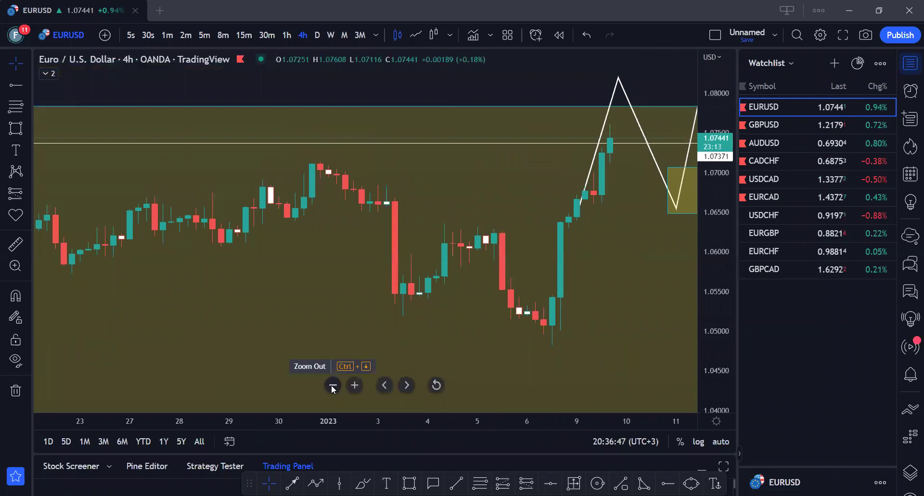
# Examine both projected EURUSD reversal paths around the weekly zone, undoing the accidental shift of the zone's upper edge
pyautogui.click(332, 385)
pyautogui.click(332, 385)
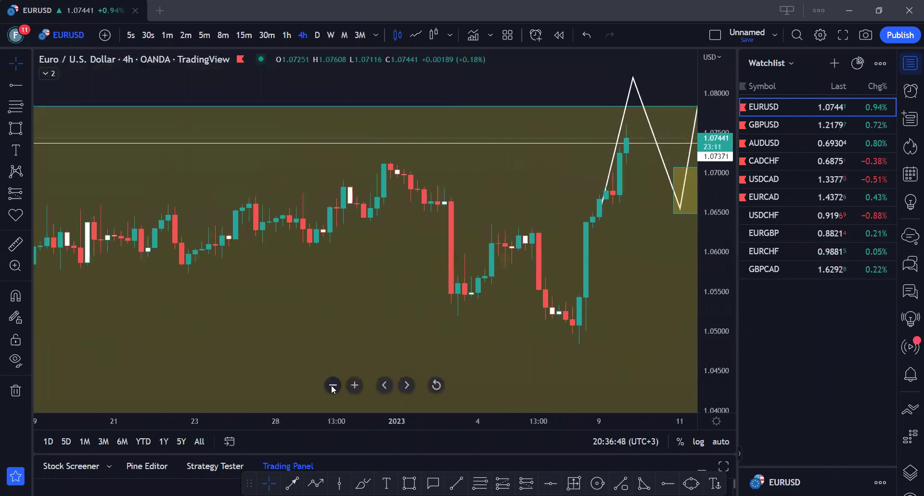
pyautogui.click(332, 386)
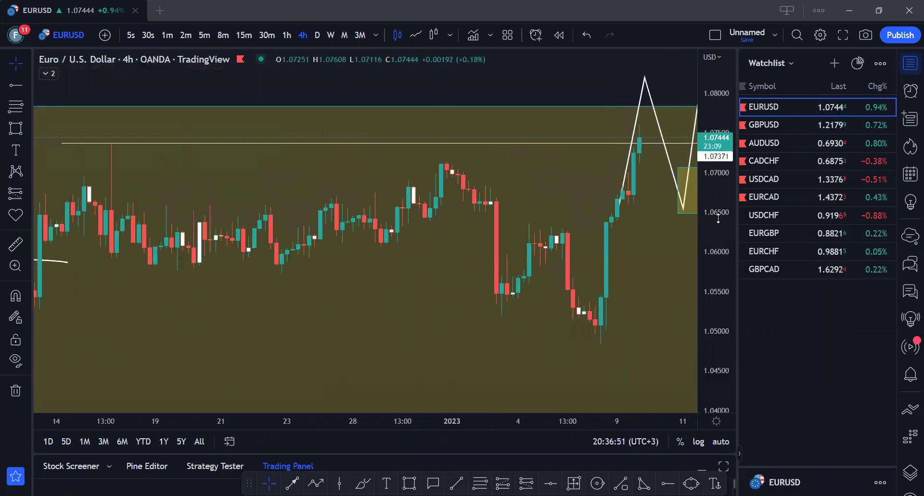
pyautogui.moveTo(718, 218); pyautogui.dragTo(457, 362)
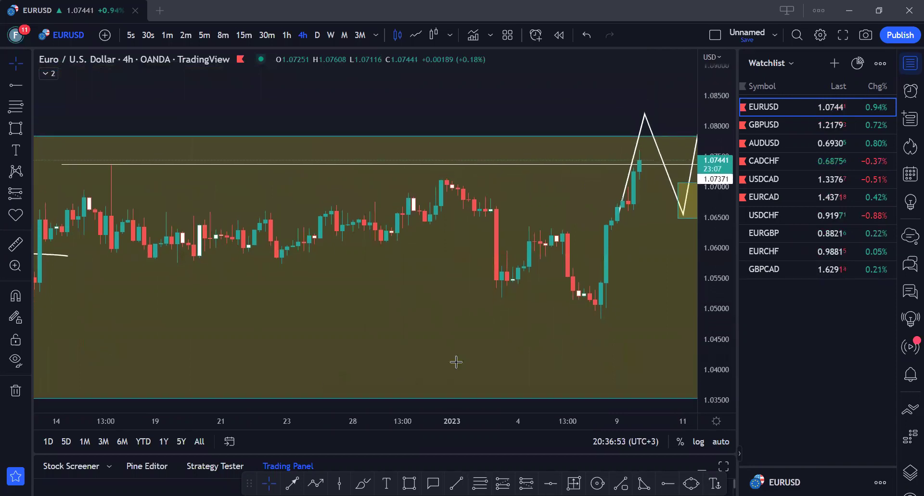
pyautogui.click(333, 386)
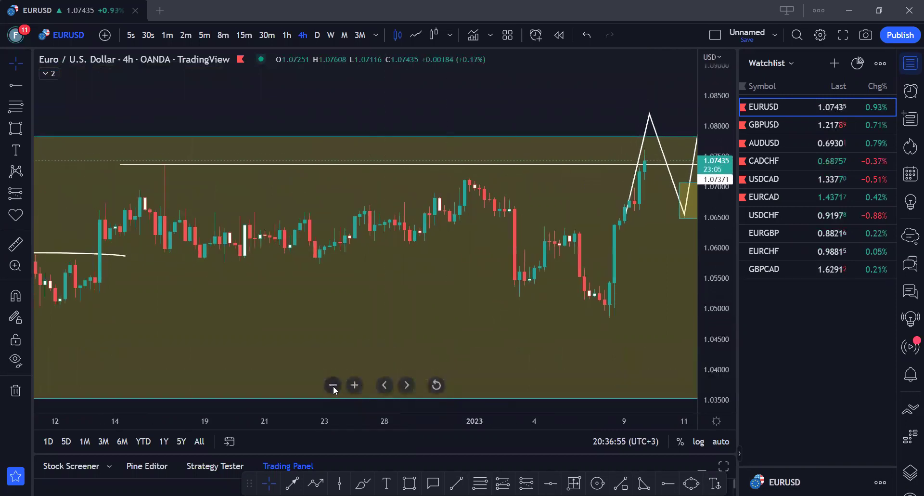
pyautogui.click(333, 386)
pyautogui.moveTo(620, 295); pyautogui.dragTo(516, 312)
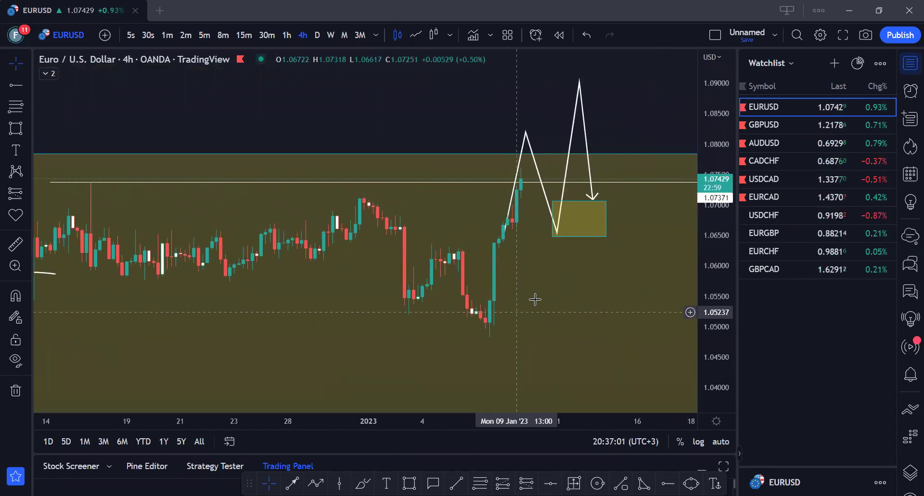
pyautogui.moveTo(619, 289); pyautogui.dragTo(503, 299)
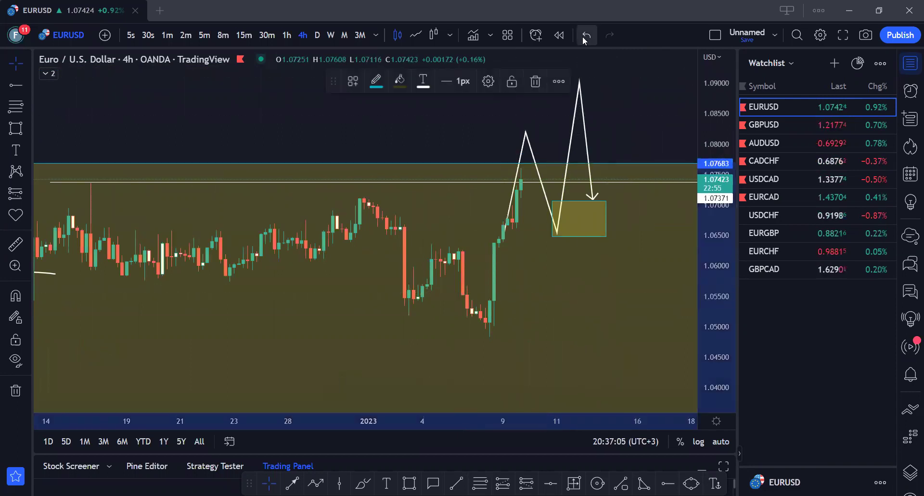
pyautogui.click(585, 37)
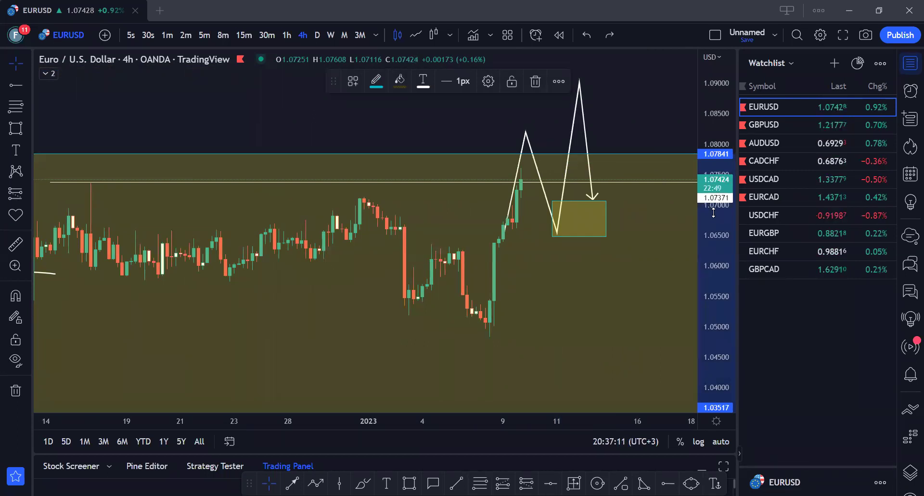
pyautogui.moveTo(617, 128); pyautogui.dragTo(515, 144)
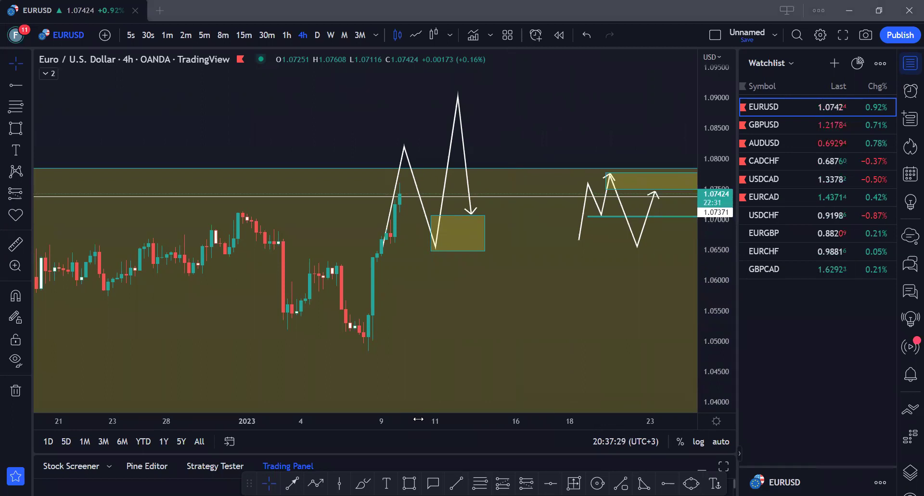
# Switch the chart to OANDA's AUDUSD and remove all of its existing drawings while keeping the indicators
pyautogui.click(76, 36)
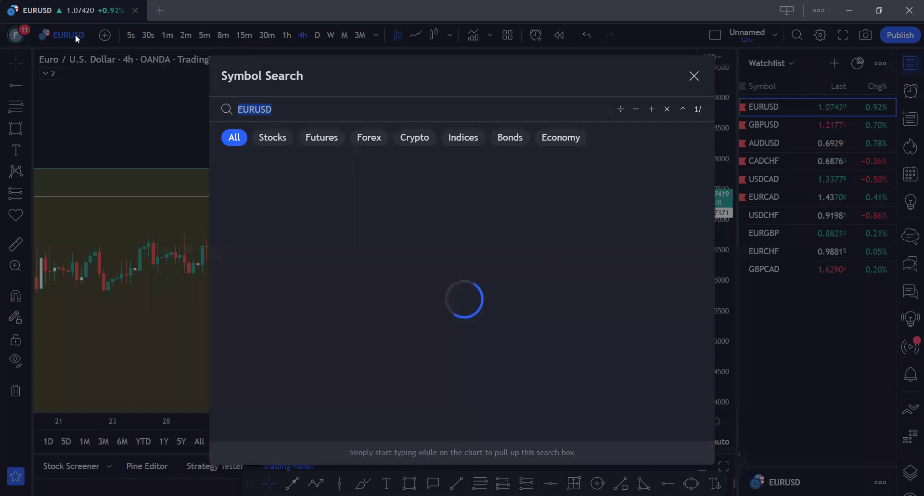
pyautogui.write('AUD')
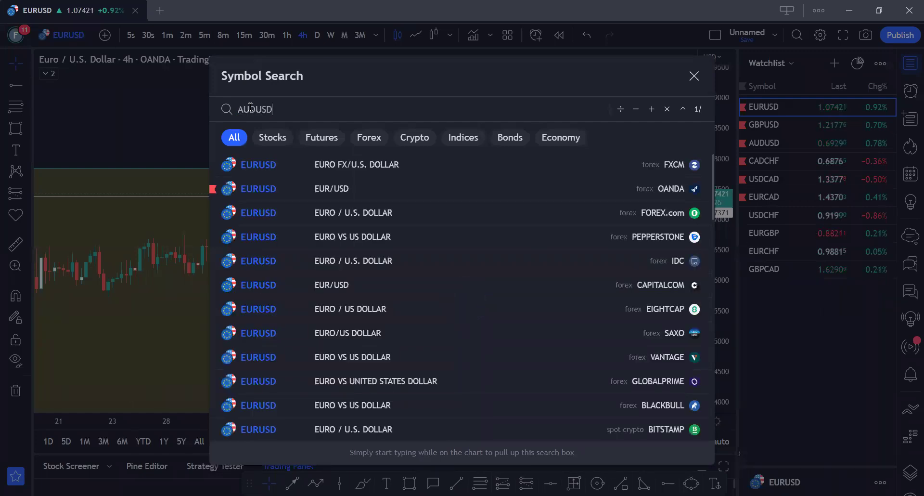
pyautogui.write('USD')
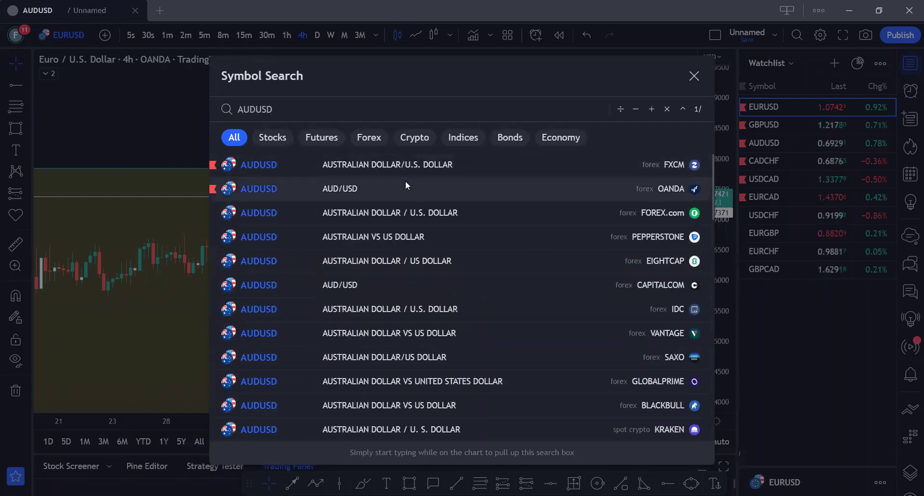
pyautogui.click(405, 185)
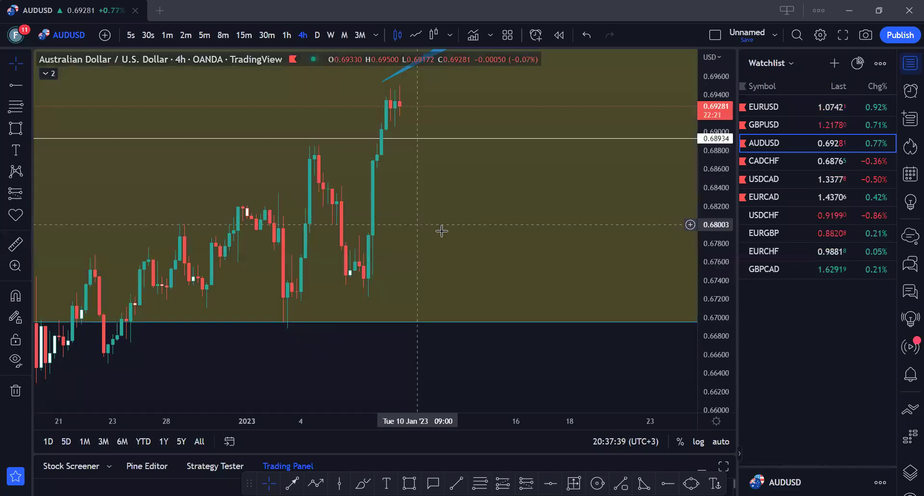
pyautogui.click(16, 390)
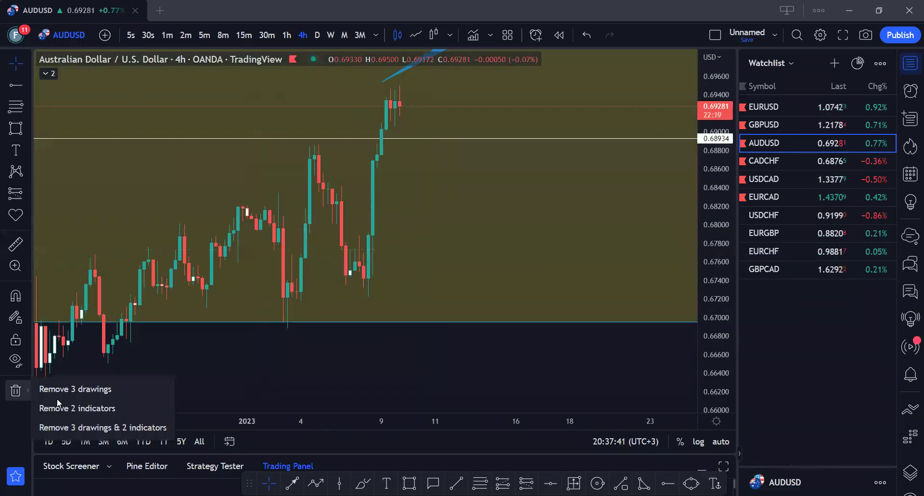
pyautogui.click(73, 390)
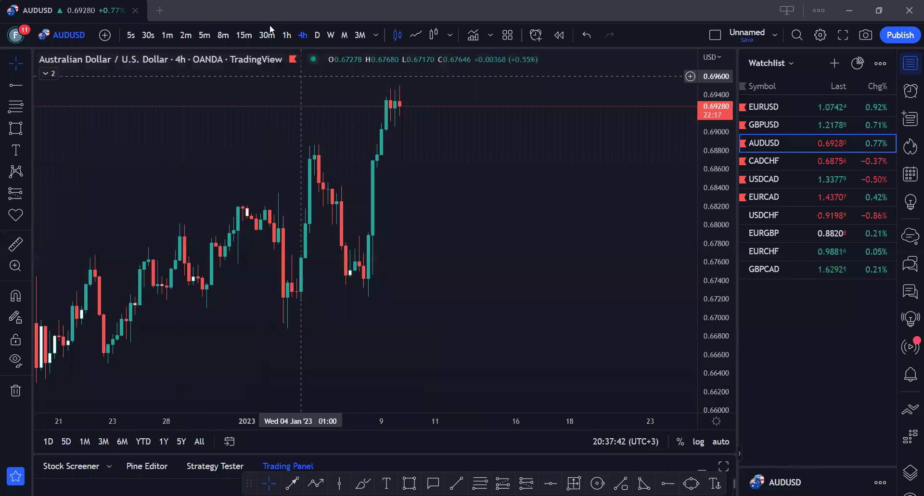
# On the weekly AUDUSD chart, draw a rectangle zone between 0.66715 and about 0.71385 from 11 July 2022 to about 21 August 2023
pyautogui.click(331, 36)
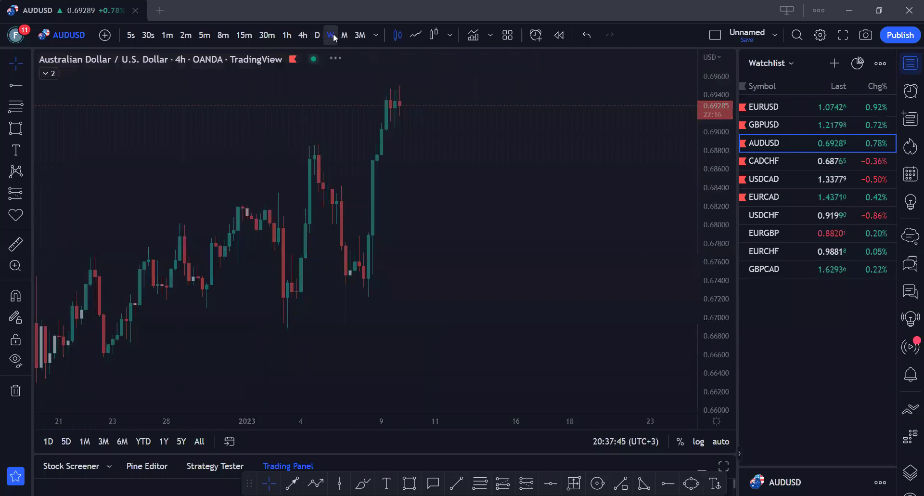
pyautogui.click(437, 385)
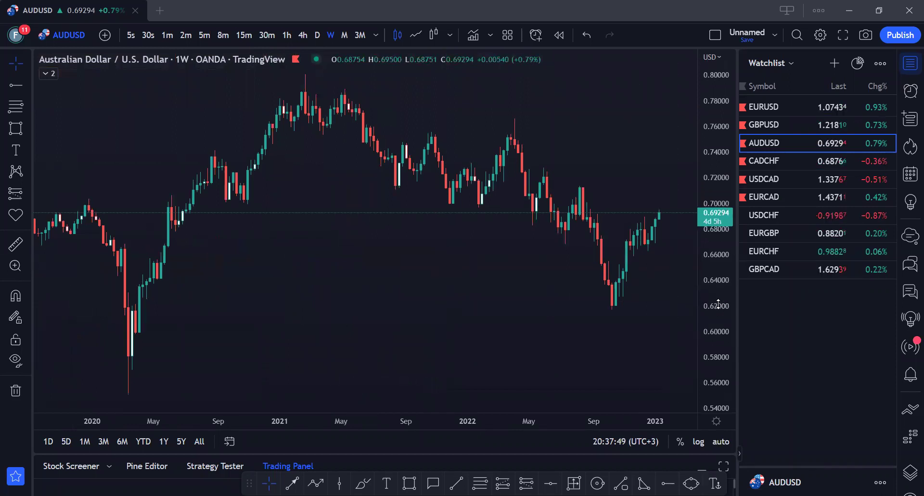
pyautogui.moveTo(549, 301); pyautogui.dragTo(406, 332)
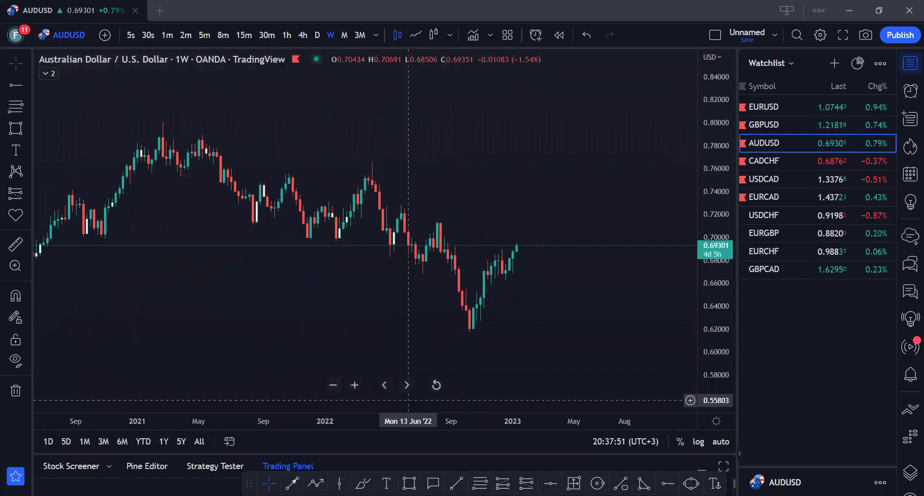
pyautogui.click(409, 483)
pyautogui.moveTo(423, 275)
pyautogui.mouseDown()
pyautogui.moveTo(438, 215)
pyautogui.moveTo(586, 204)
pyautogui.moveTo(635, 222)
pyautogui.mouseUp()
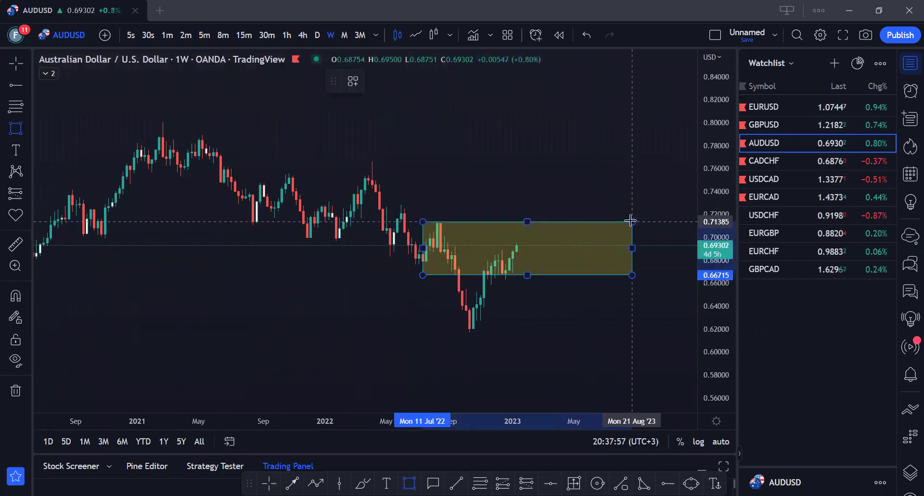
pyautogui.click(576, 314)
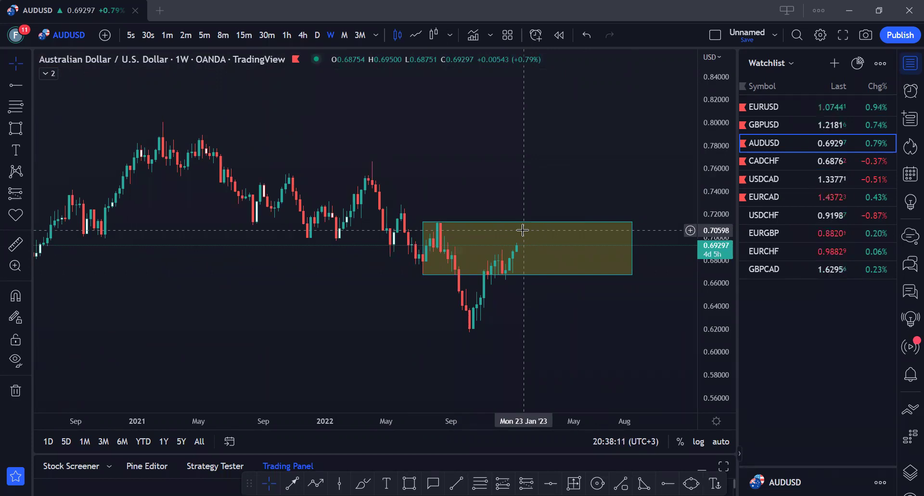
# Show AUDUSD on the 4-hour timeframe with the chart view reset and price history back to late October 2022
pyautogui.click(303, 35)
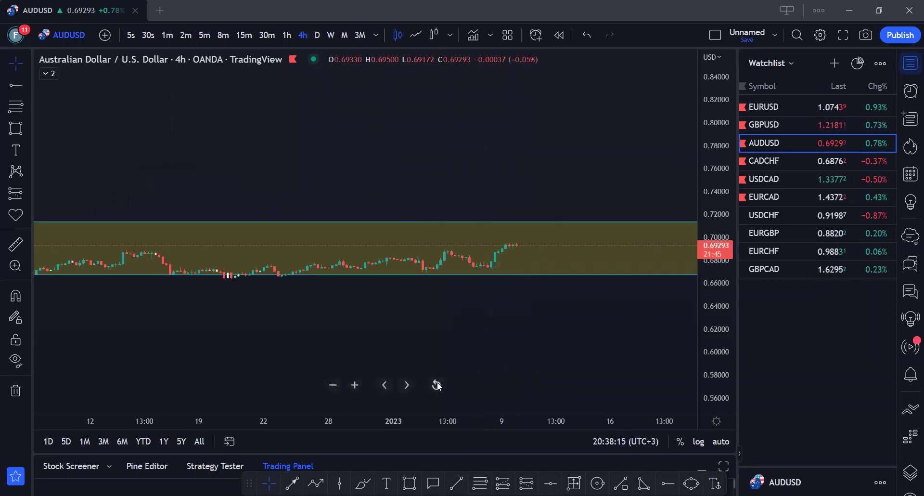
pyautogui.click(436, 384)
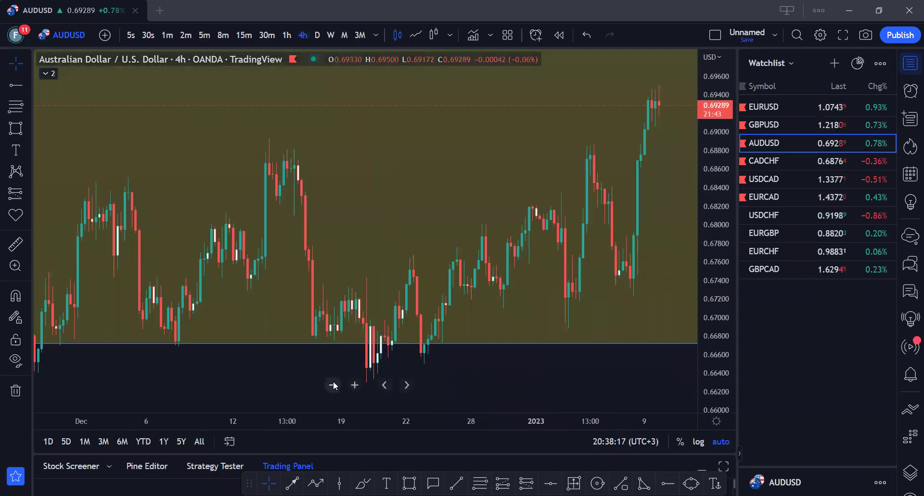
pyautogui.click(333, 384)
pyautogui.click(333, 384)
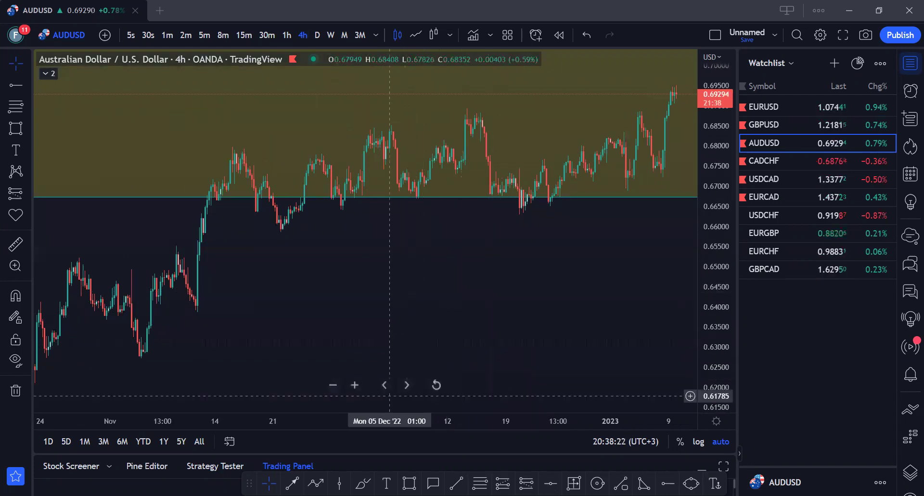
# With the Brush, sketch the rising AUDUSD swings from mid-November to early January and lines across the successive highs
pyautogui.click(363, 483)
pyautogui.moveTo(202, 204)
pyautogui.mouseDown()
pyautogui.moveTo(212, 161)
pyautogui.moveTo(238, 145)
pyautogui.moveTo(278, 227)
pyautogui.moveTo(314, 166)
pyautogui.moveTo(369, 127)
pyautogui.mouseUp()
pyautogui.moveTo(232, 148); pyautogui.dragTo(288, 150)
pyautogui.moveTo(368, 147); pyautogui.dragTo(424, 198)
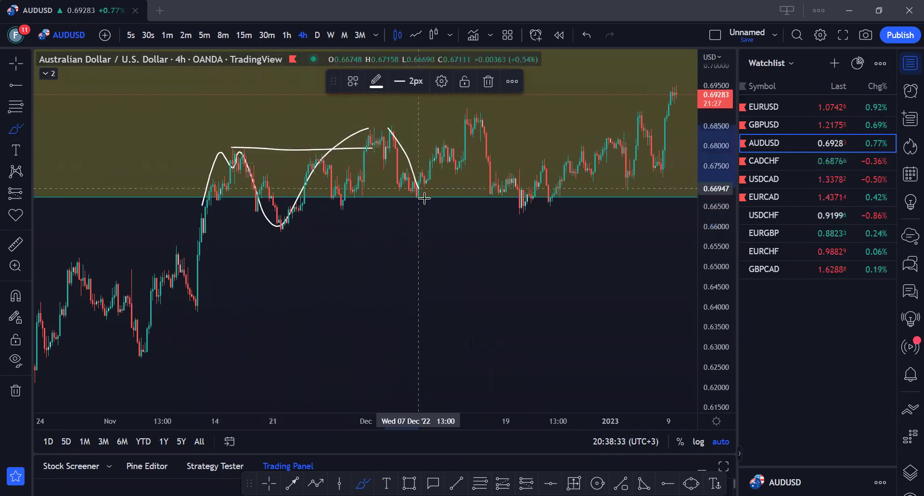
pyautogui.moveTo(366, 147)
pyautogui.mouseDown()
pyautogui.moveTo(399, 150)
pyautogui.moveTo(477, 124)
pyautogui.moveTo(460, 118)
pyautogui.moveTo(464, 137)
pyautogui.moveTo(498, 154)
pyautogui.mouseUp()
pyautogui.moveTo(524, 199)
pyautogui.mouseDown()
pyautogui.moveTo(532, 202)
pyautogui.moveTo(629, 122)
pyautogui.mouseUp()
pyautogui.moveTo(458, 109); pyautogui.dragTo(676, 110)
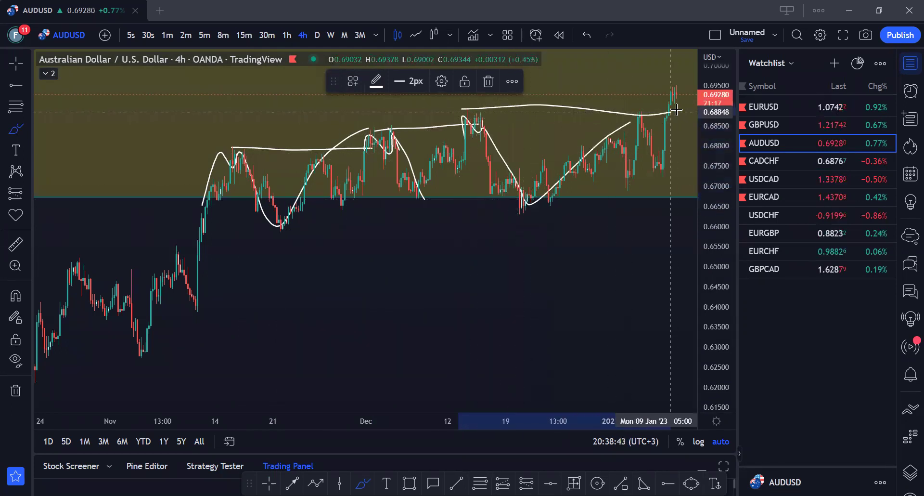
# Undo all the brush strokes that trace the AUDUSD swing structure
pyautogui.click(589, 41)
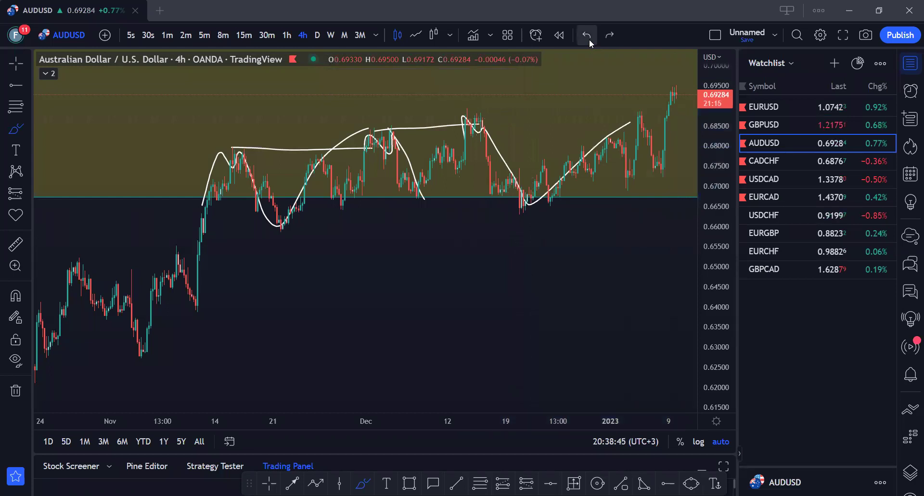
pyautogui.click(589, 38)
pyautogui.click(588, 37)
pyautogui.click(586, 37)
pyautogui.click(587, 37)
pyautogui.click(587, 37)
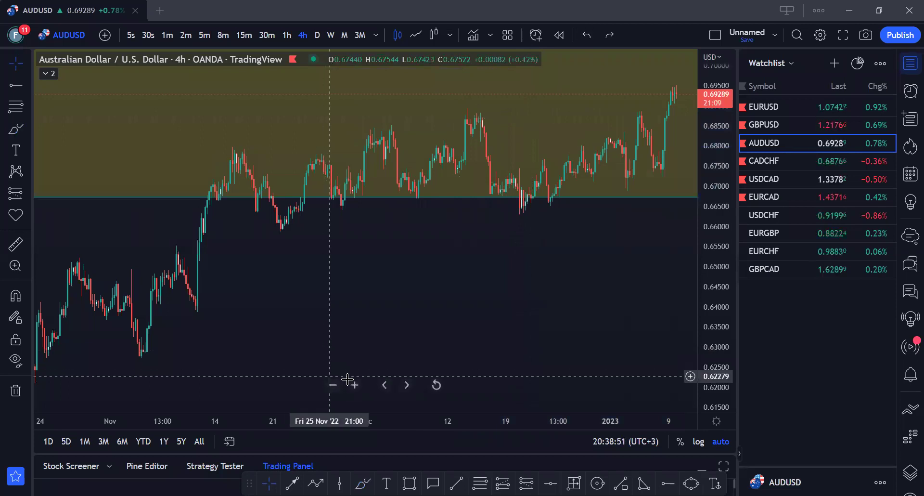
# Brush an ellipse around the latest highs near 0.695, with an M-shaped double top and its neckline at about 0.692
pyautogui.click(355, 385)
pyautogui.moveTo(714, 236); pyautogui.dragTo(715, 270)
pyautogui.moveTo(525, 170); pyautogui.dragTo(321, 196)
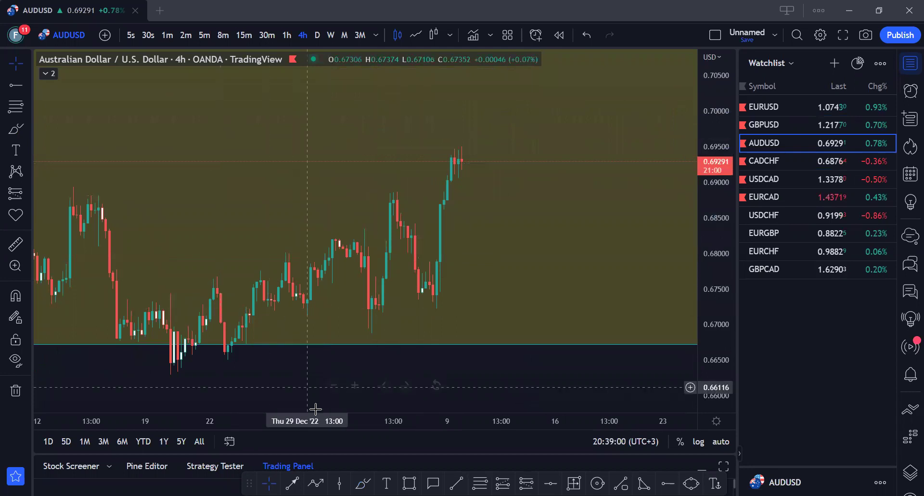
pyautogui.moveTo(493, 129)
pyautogui.mouseDown()
pyautogui.moveTo(381, 142)
pyautogui.moveTo(578, 157)
pyautogui.moveTo(471, 125)
pyautogui.mouseUp()
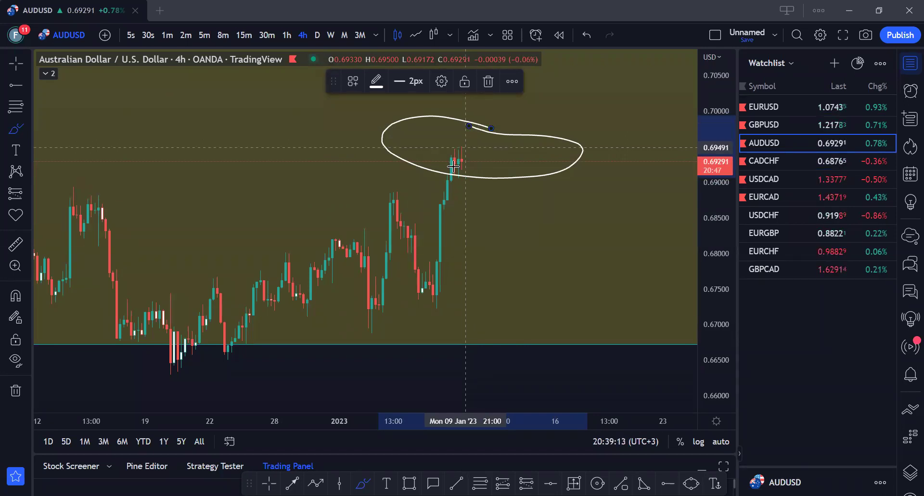
pyautogui.moveTo(461, 142)
pyautogui.mouseDown()
pyautogui.moveTo(477, 169)
pyautogui.moveTo(493, 166)
pyautogui.mouseUp()
pyautogui.moveTo(517, 222); pyautogui.dragTo(488, 146)
pyautogui.moveTo(544, 168); pyautogui.dragTo(469, 167)
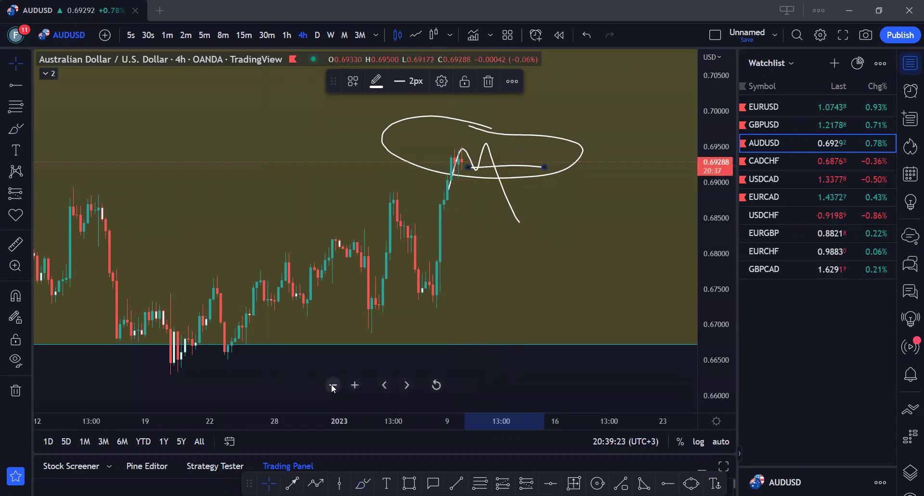
# Circle the earlier double tops of mid-December, early December and mid-November 2022 with the Brush
pyautogui.click(331, 383)
pyautogui.moveTo(423, 211); pyautogui.dragTo(472, 186)
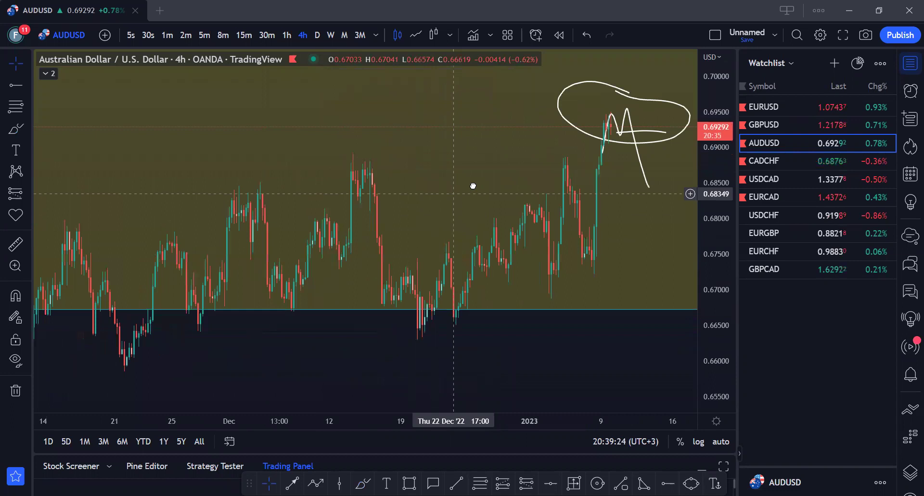
pyautogui.moveTo(387, 144)
pyautogui.mouseDown()
pyautogui.moveTo(371, 136)
pyautogui.moveTo(356, 163)
pyautogui.moveTo(404, 173)
pyautogui.moveTo(403, 146)
pyautogui.mouseUp()
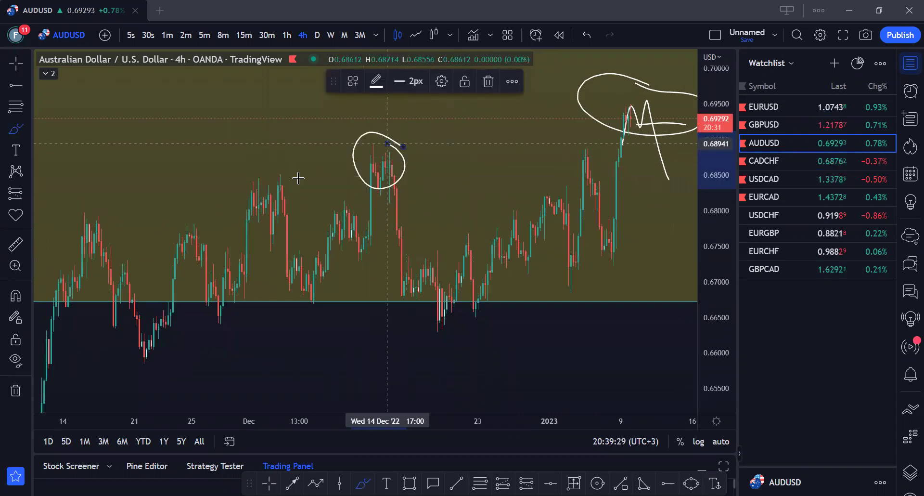
pyautogui.moveTo(239, 172)
pyautogui.mouseDown()
pyautogui.moveTo(303, 186)
pyautogui.moveTo(252, 181)
pyautogui.mouseUp()
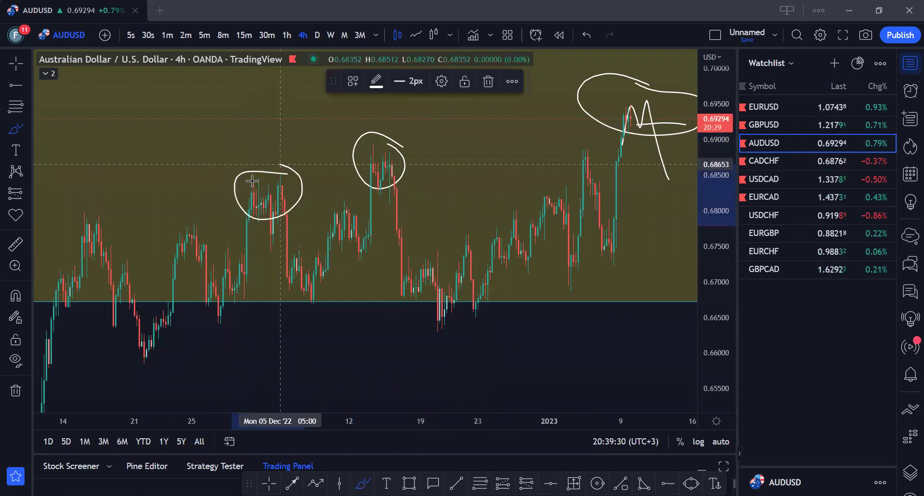
pyautogui.moveTo(104, 214)
pyautogui.mouseDown()
pyautogui.moveTo(97, 206)
pyautogui.moveTo(70, 232)
pyautogui.moveTo(102, 212)
pyautogui.mouseUp()
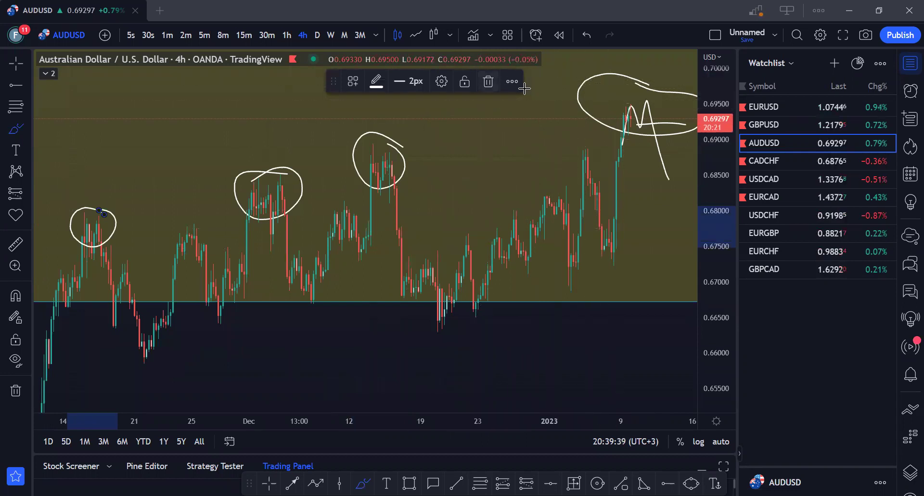
# Undo the circles around the double tops and the brushed M-shaped reversal sketch with its ellipse
pyautogui.click(583, 39)
pyautogui.click(583, 39)
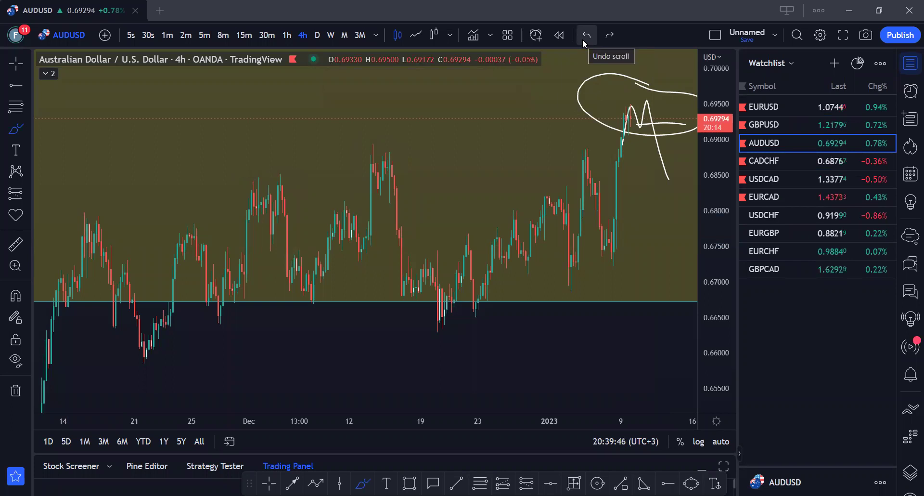
pyautogui.click(584, 37)
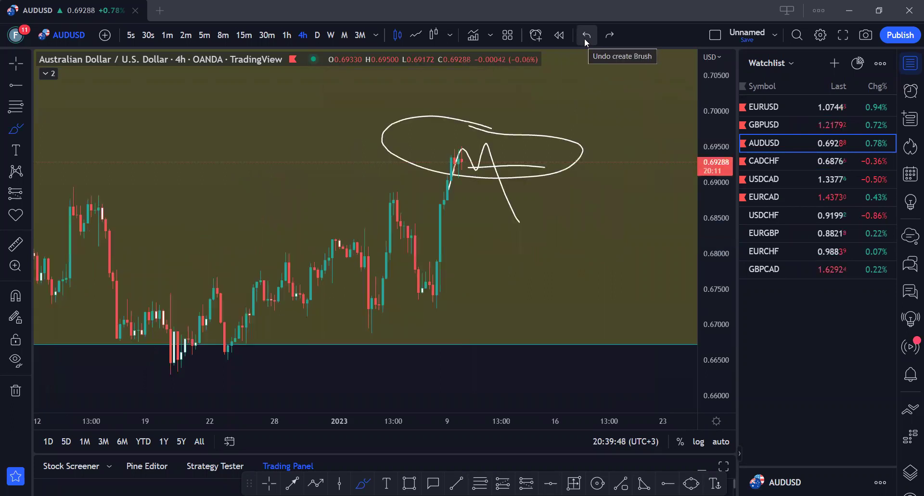
pyautogui.click(585, 38)
pyautogui.click(584, 39)
pyautogui.click(585, 39)
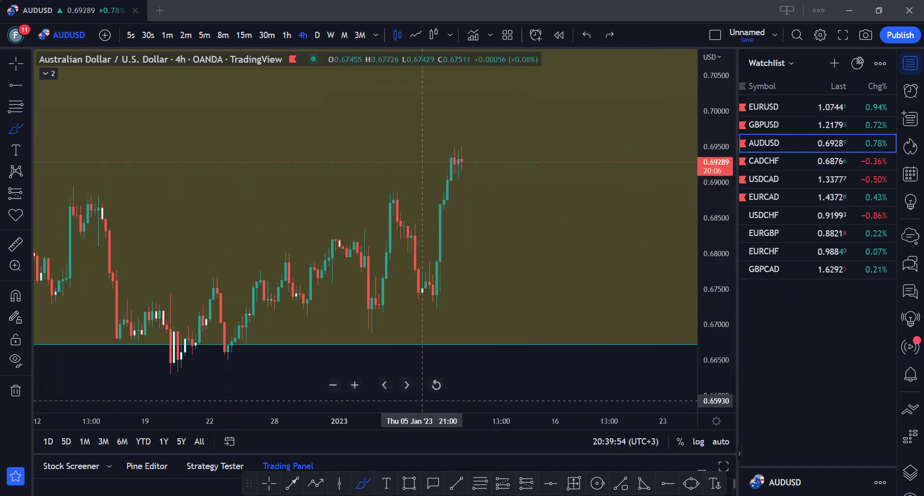
# Draw a path from 0.68696 up to about 0.695, down to about 0.690 and up to 0.70007 on 11 January
pyautogui.click(269, 483)
pyautogui.click(316, 482)
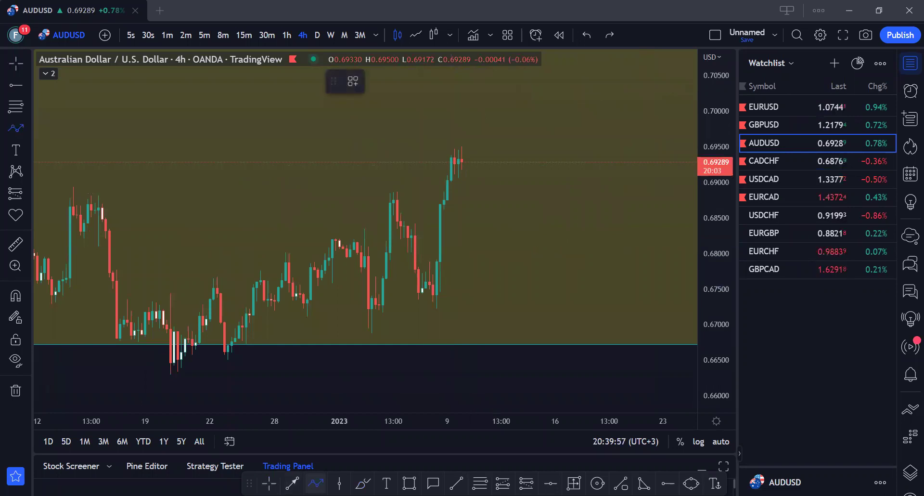
pyautogui.click(440, 204)
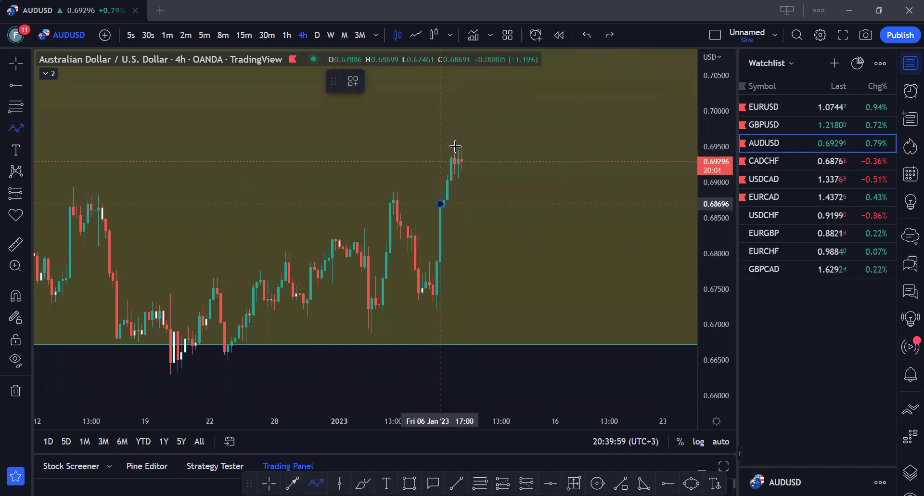
pyautogui.click(455, 148)
pyautogui.click(481, 184)
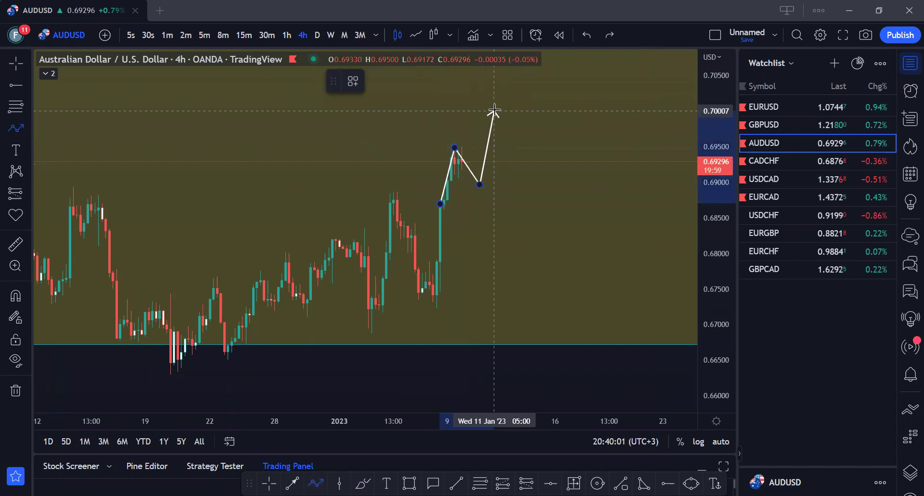
pyautogui.doubleClick(494, 111)
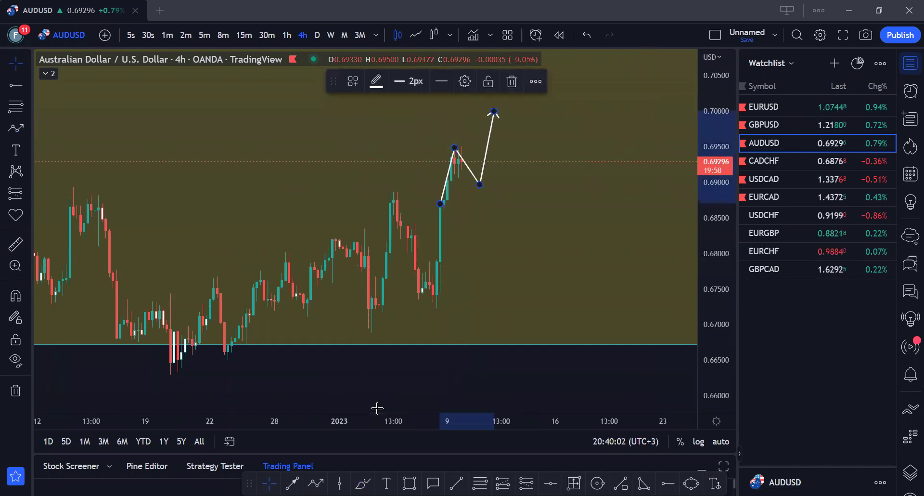
# Draw a thin rectangle between 0.68941 and 0.69000 from 9 January 21:00 to 18 January 01:00
pyautogui.hotkey('alt', 'shift', 'r')
pyautogui.click(465, 185)
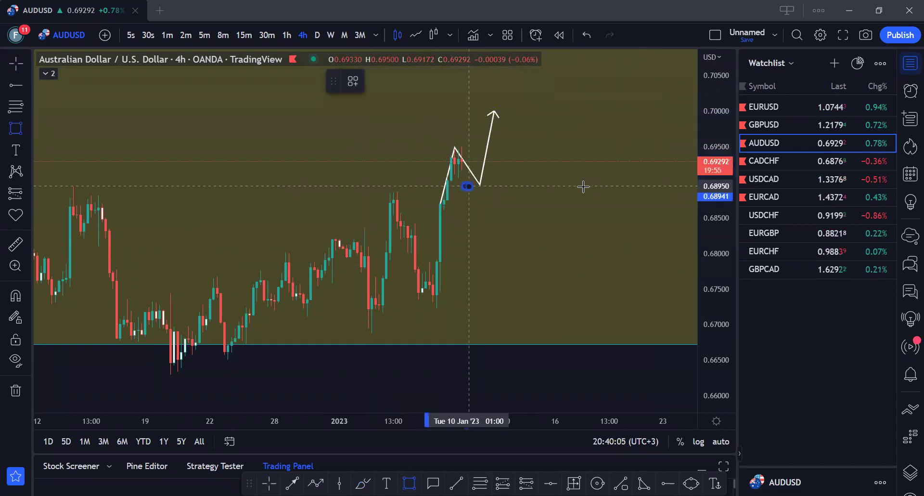
pyautogui.click(598, 184)
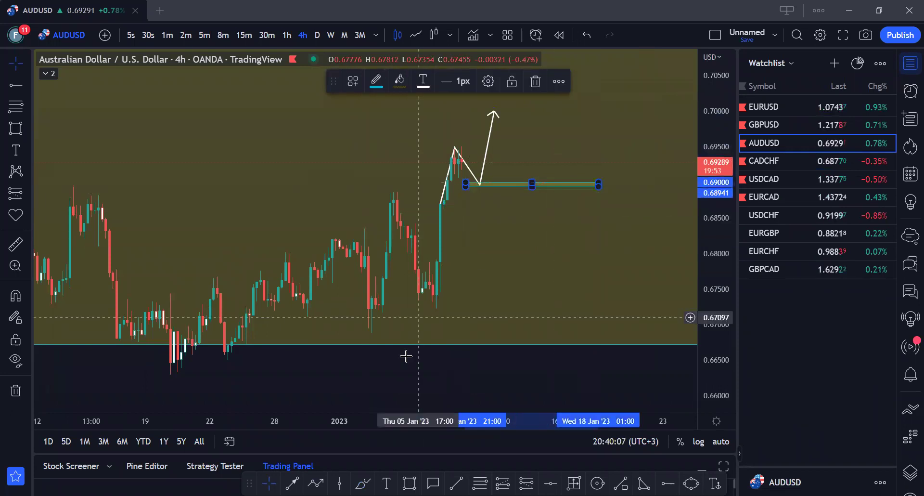
# Extend the projection with a second path from about 0.700 down to about 0.686 and back up to about 0.696
pyautogui.hotkey('alt', 'shift', 'p')
pyautogui.click(495, 112)
pyautogui.click(533, 212)
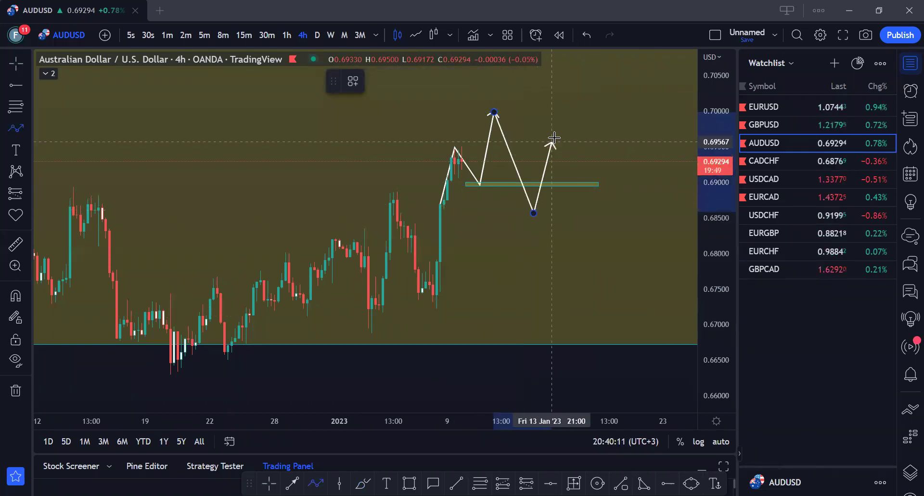
pyautogui.doubleClick(559, 138)
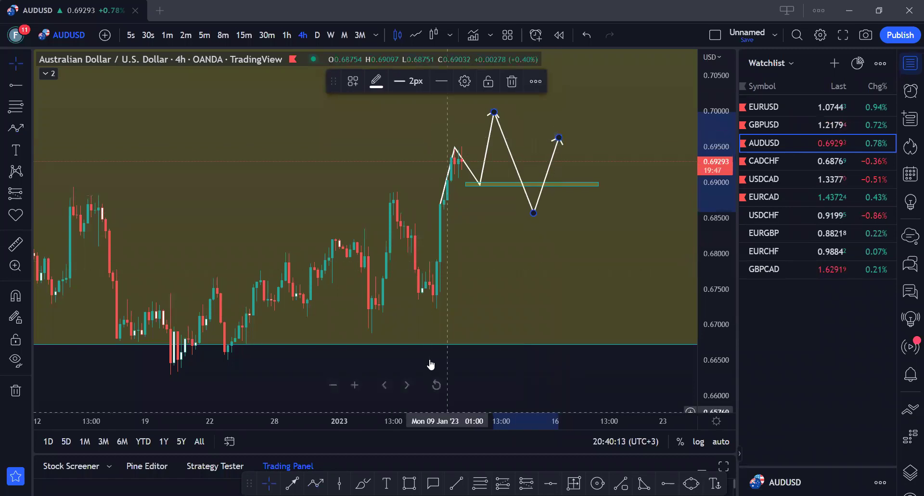
# Place a short position at the second path's end with entry at 0.69626, stop at 0.69990 and target at 0.66589
pyautogui.click(526, 483)
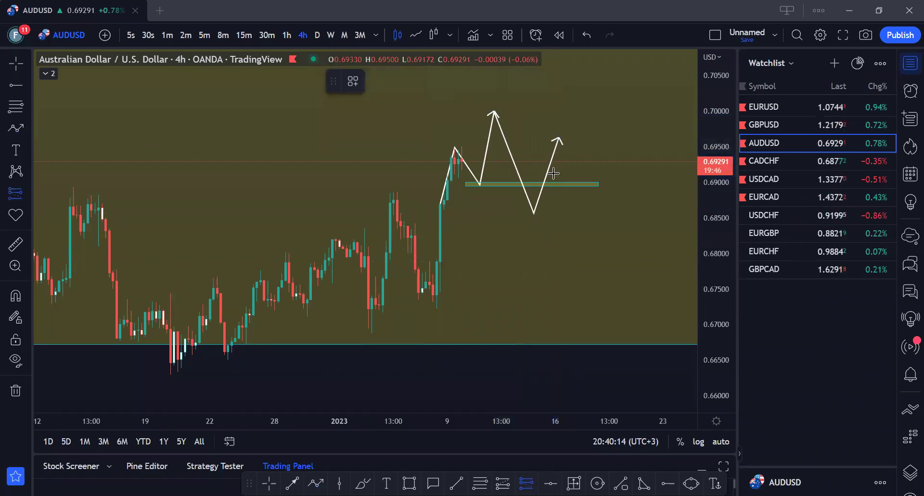
pyautogui.click(563, 139)
pyautogui.moveTo(562, 85); pyautogui.dragTo(562, 111)
pyautogui.moveTo(564, 184); pyautogui.dragTo(562, 354)
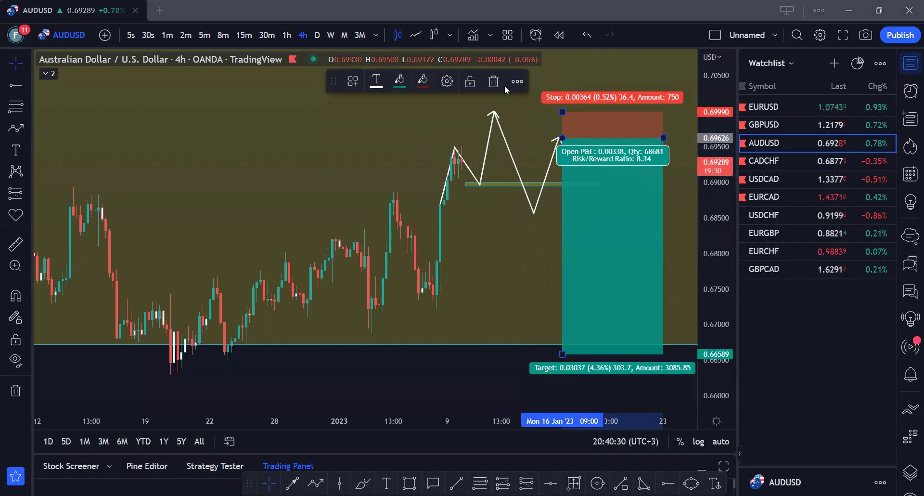
# Delete the short position, both projected paths and the thin rectangle, leaving only the weekly zone
pyautogui.press('Delete')
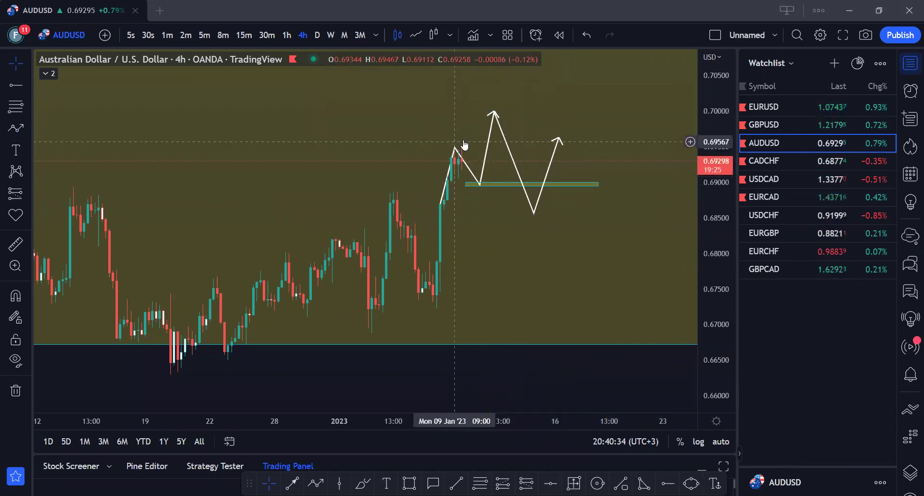
pyautogui.click(506, 137)
pyautogui.press('Delete')
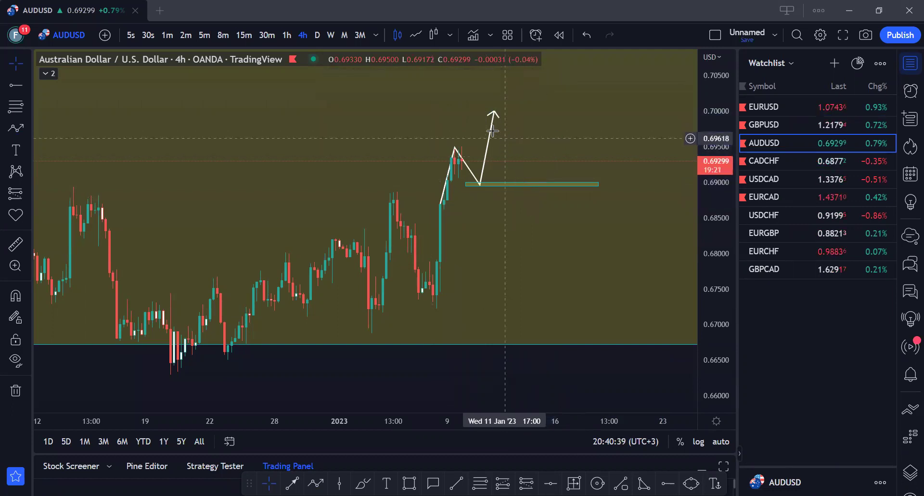
pyautogui.click(490, 137)
pyautogui.press('Delete')
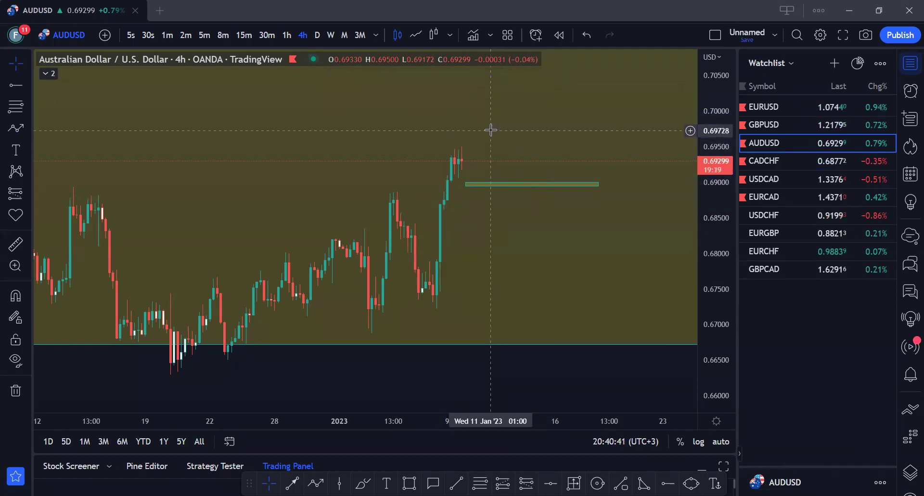
pyautogui.click(493, 184)
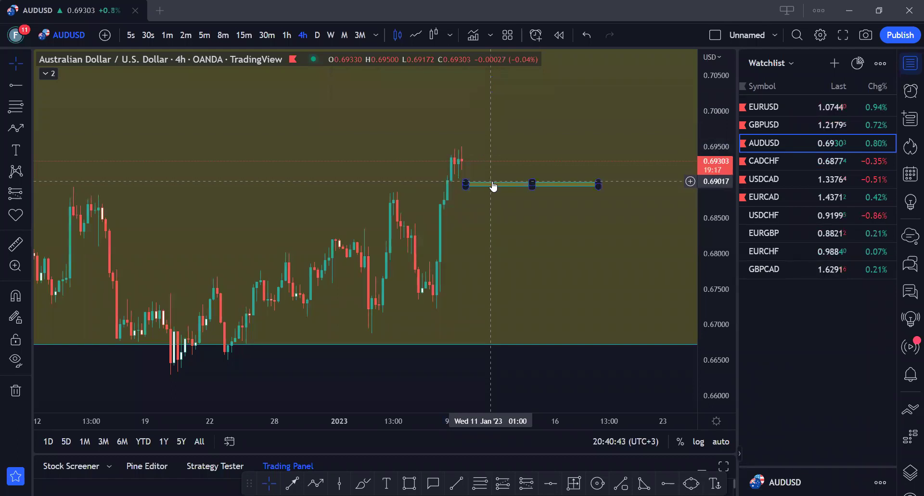
pyautogui.press('Delete')
pyautogui.click(493, 186)
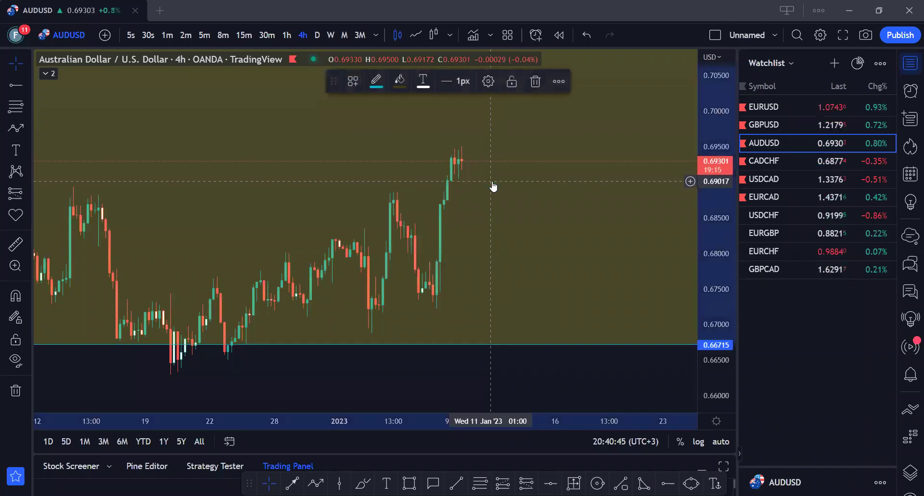
pyautogui.moveTo(397, 363); pyautogui.dragTo(476, 339)
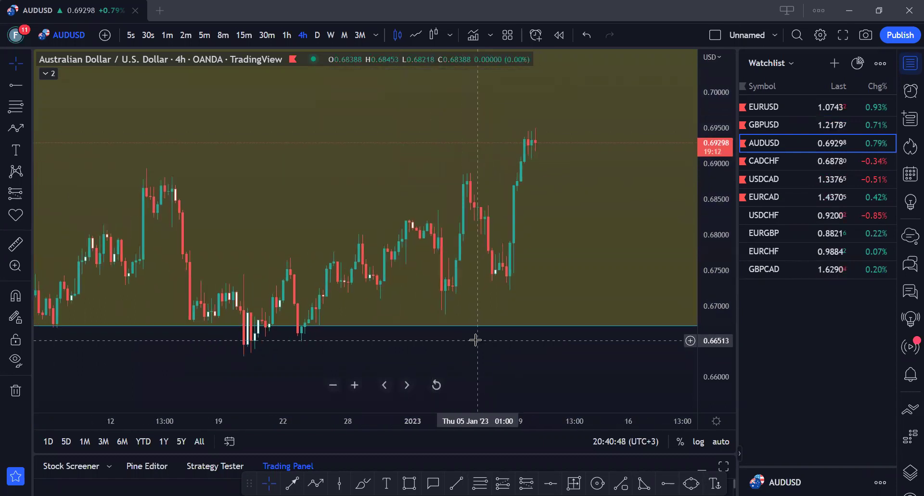
pyautogui.click(334, 385)
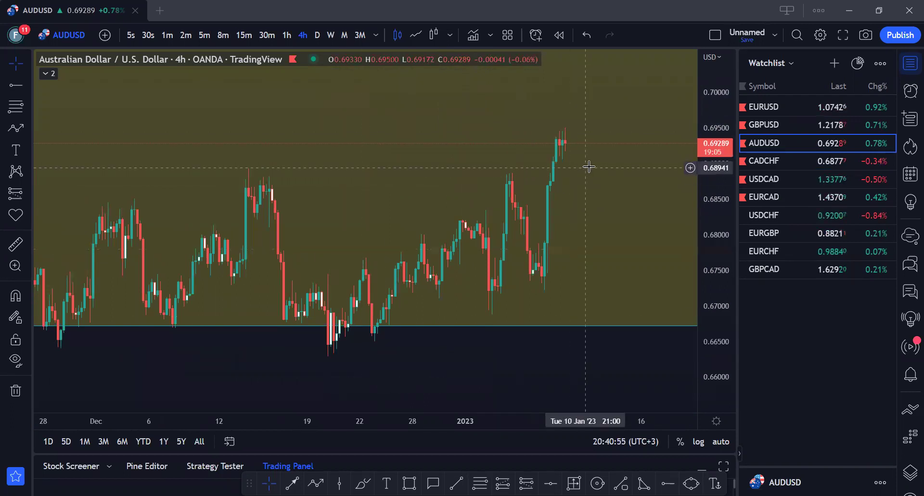
pyautogui.moveTo(721, 204); pyautogui.dragTo(721, 227)
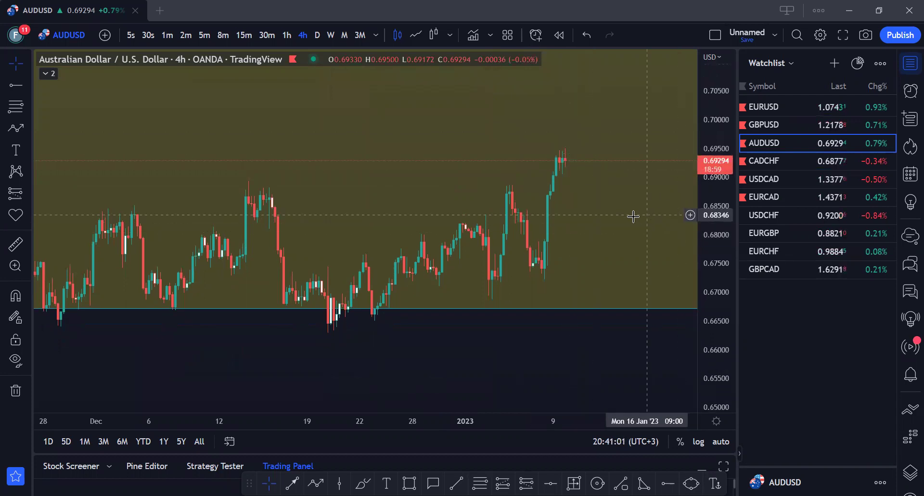
# Trace the 4-hour uptrend's swings with a path from the 20 December low at about 0.663 to the latest high at about 0.695
pyautogui.moveTo(590, 215); pyautogui.dragTo(523, 225)
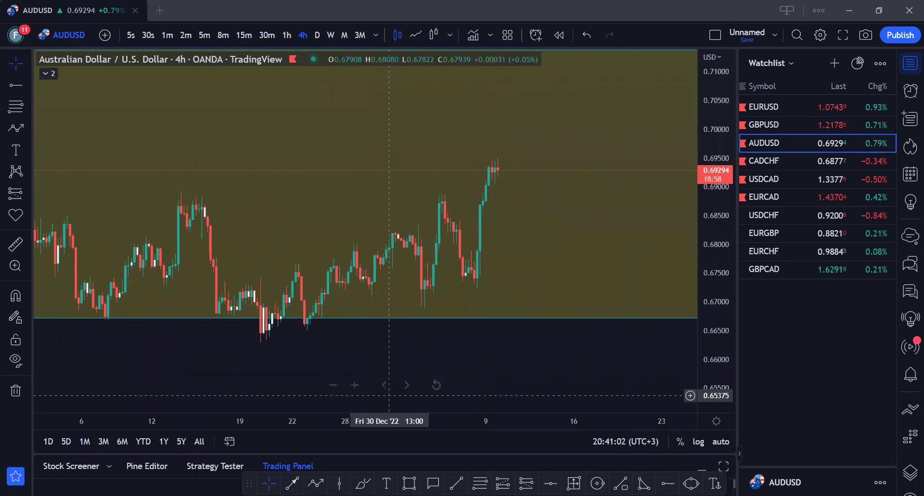
pyautogui.click(264, 341)
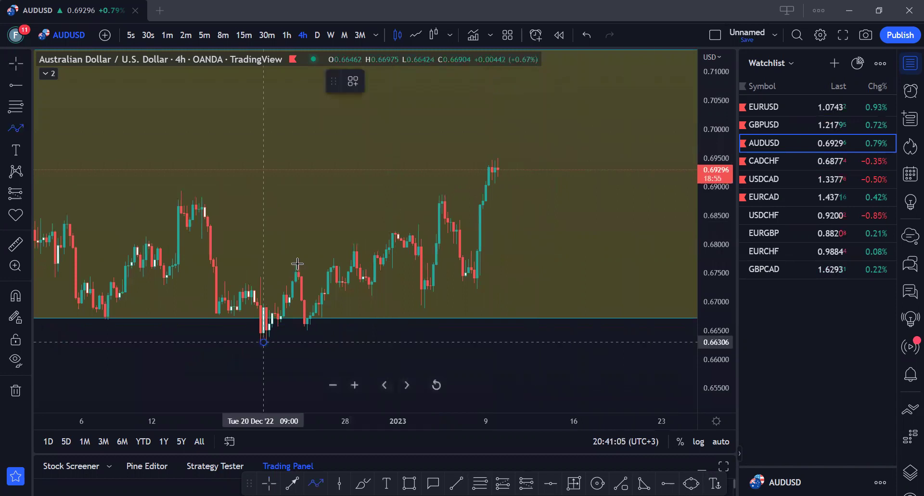
pyautogui.click(298, 257)
pyautogui.click(316, 327)
pyautogui.click(357, 234)
pyautogui.click(380, 290)
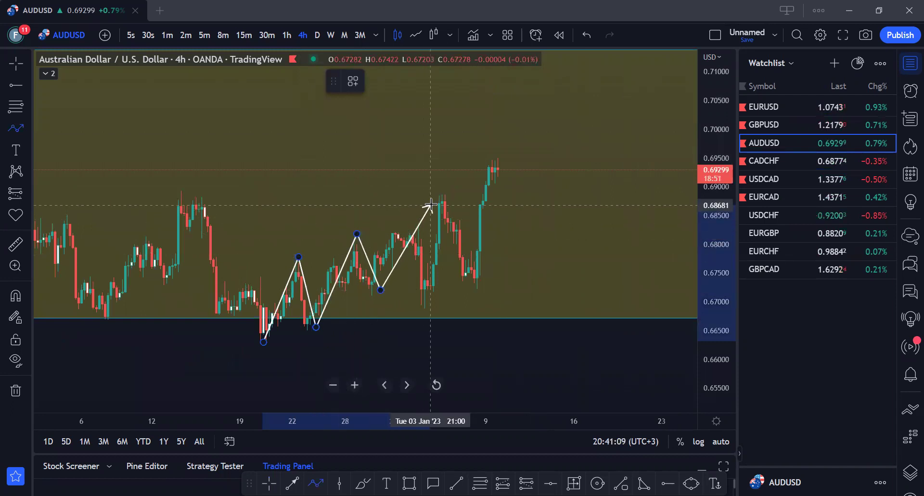
pyautogui.click(442, 211)
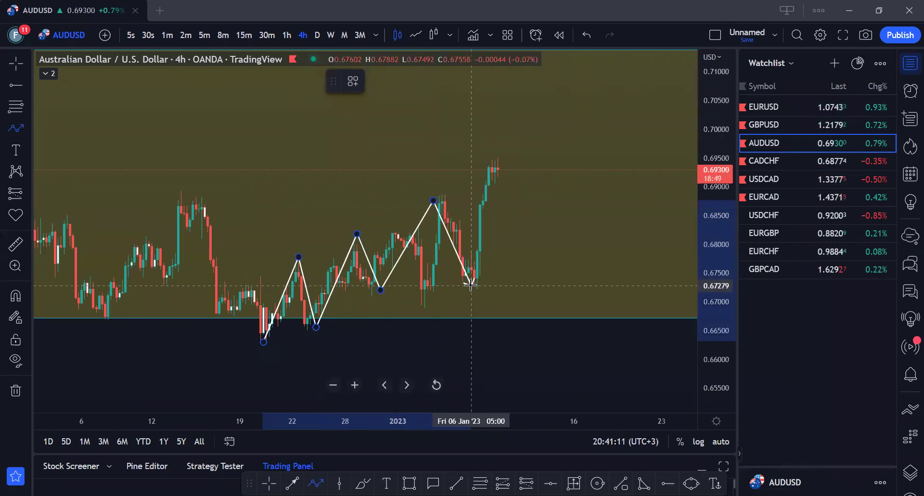
pyautogui.doubleClick(497, 159)
pyautogui.click(551, 253)
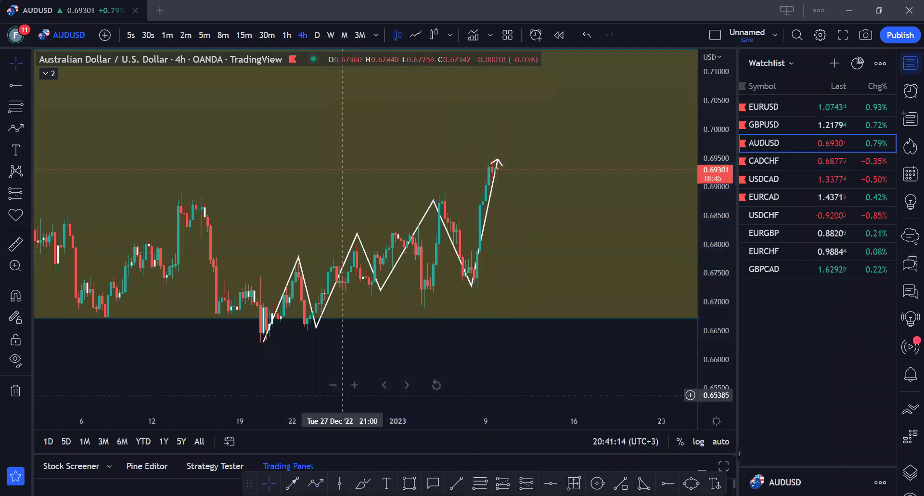
# Draw a rectangle over the latest pullback from about 0.688 down to about 0.672, extended to about 23 January
pyautogui.click(409, 483)
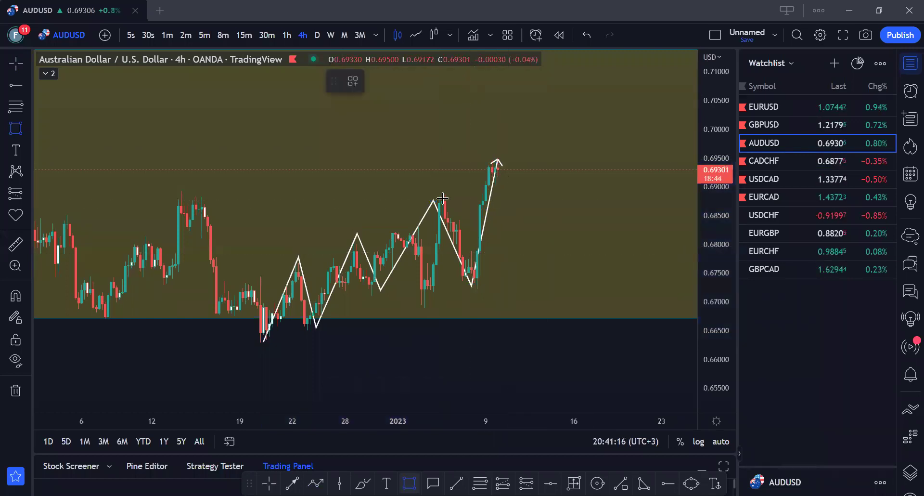
pyautogui.click(443, 196)
pyautogui.click(507, 265)
pyautogui.moveTo(596, 282); pyautogui.dragTo(668, 287)
pyautogui.click(577, 129)
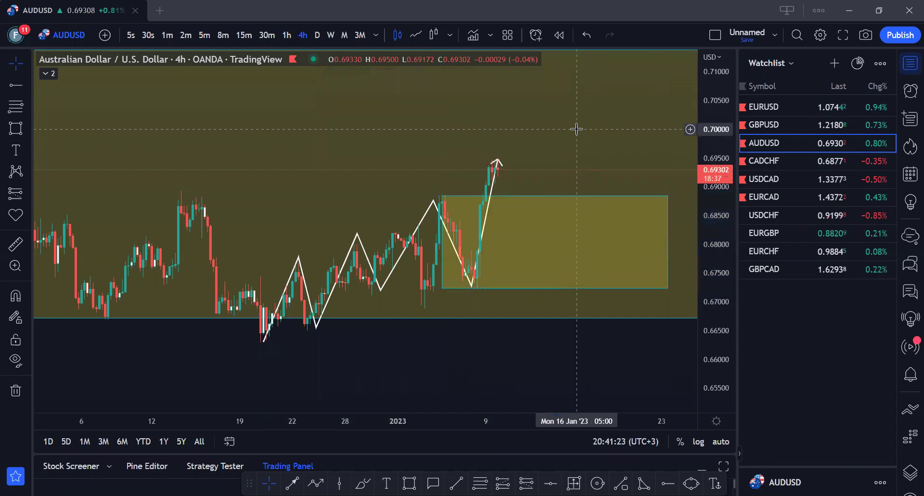
# Lower the pullback rectangle's upper edge to about 0.681
pyautogui.click(548, 241)
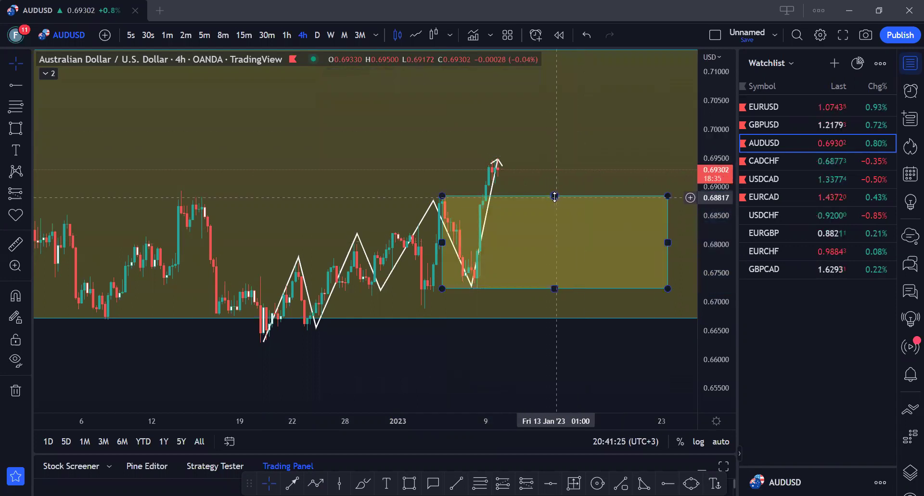
pyautogui.moveTo(555, 197); pyautogui.dragTo(556, 239)
pyautogui.click(521, 228)
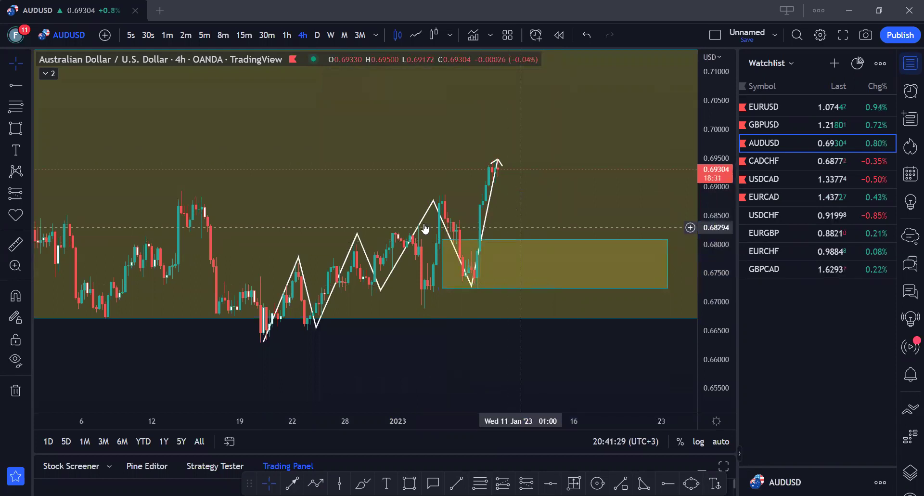
# Draw an arrow from the latest high at 0.69466 down to 0.67959 inside the pullback rectangle, ending on 12 January 01:00
pyautogui.click(292, 483)
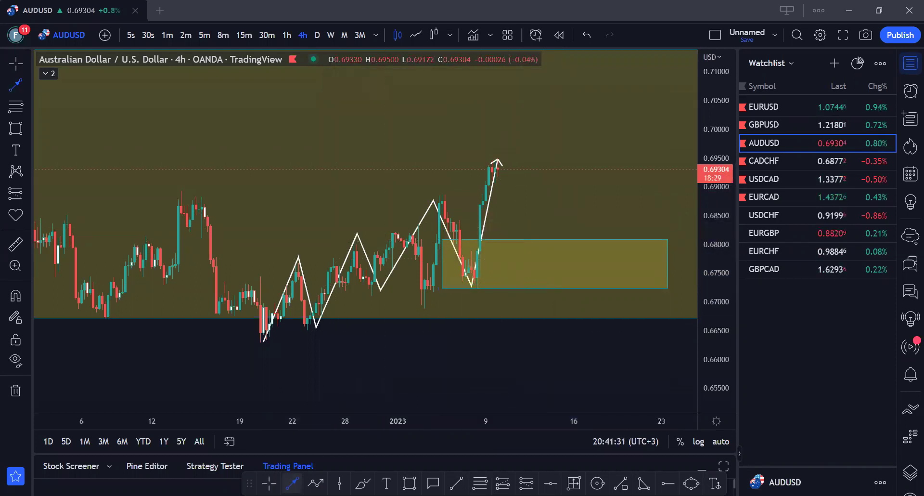
pyautogui.click(497, 160)
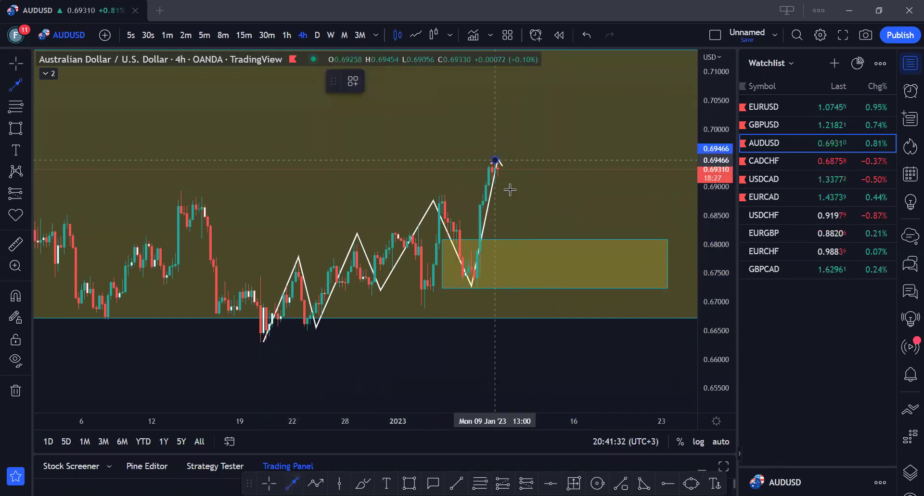
pyautogui.click(539, 246)
pyautogui.doubleClick(539, 247)
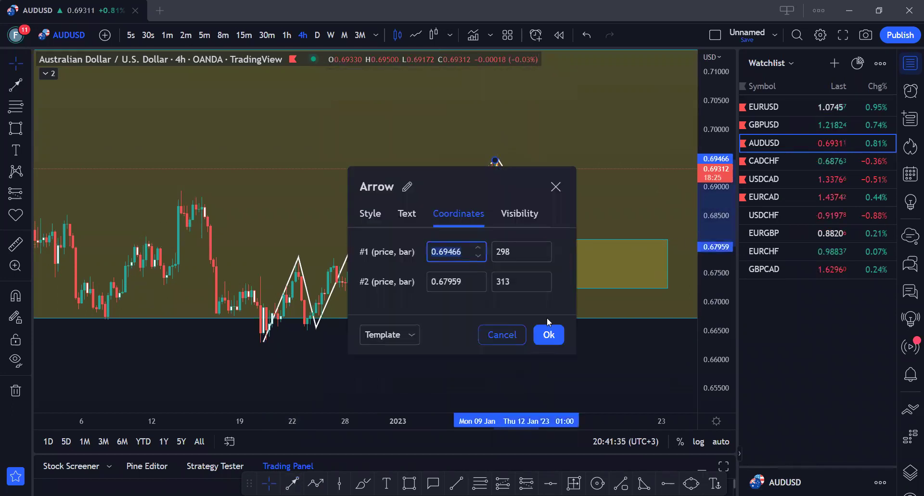
pyautogui.click(549, 332)
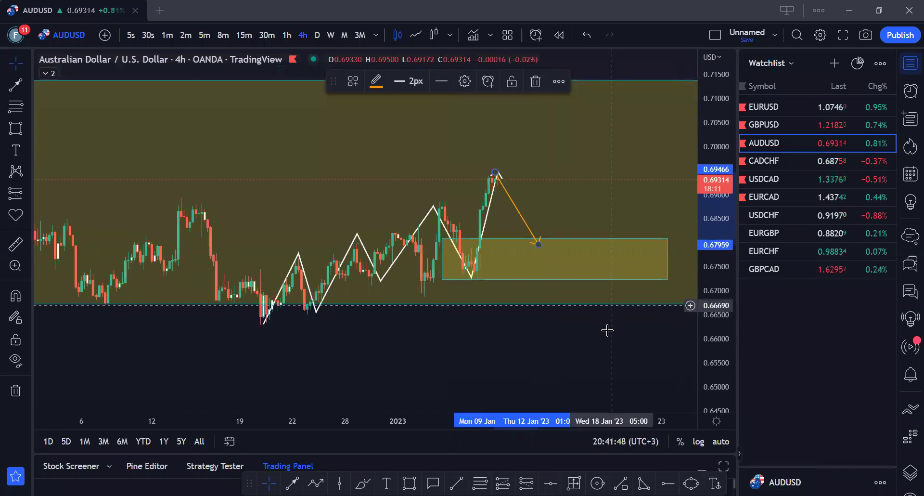
# Brush a freehand drop from the weekly zone's upper edge to its lower edge and circle the latest high
pyautogui.moveTo(588, 365); pyautogui.dragTo(579, 381)
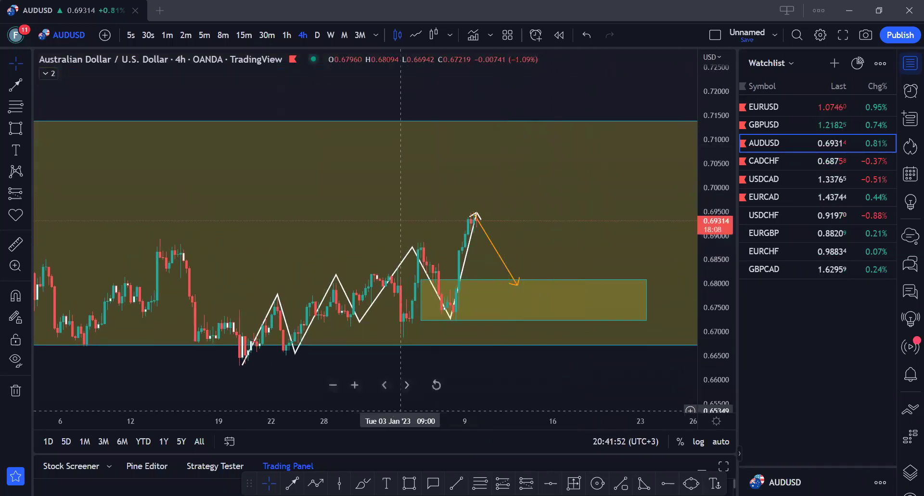
pyautogui.moveTo(517, 125)
pyautogui.mouseDown()
pyautogui.moveTo(613, 118)
pyautogui.moveTo(667, 343)
pyautogui.mouseUp()
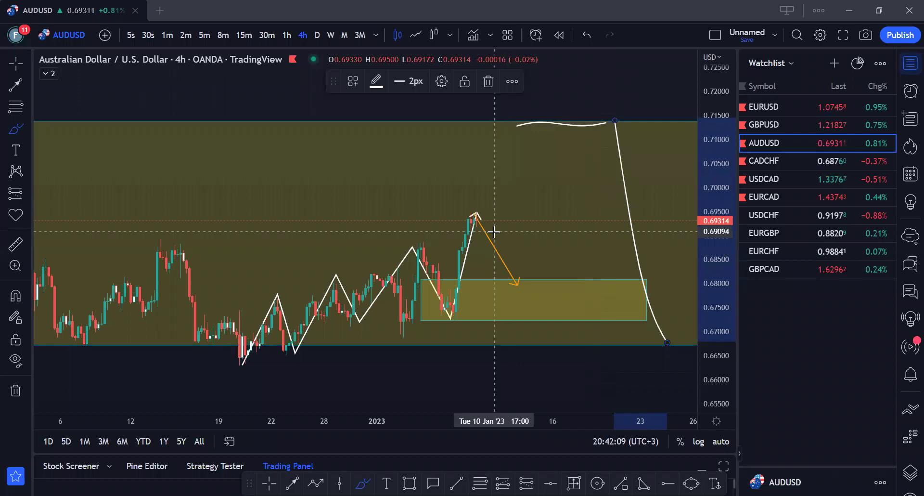
pyautogui.moveTo(489, 206)
pyautogui.mouseDown()
pyautogui.moveTo(483, 198)
pyautogui.moveTo(441, 204)
pyautogui.moveTo(464, 240)
pyautogui.mouseUp()
pyautogui.moveTo(510, 221); pyautogui.dragTo(481, 197)
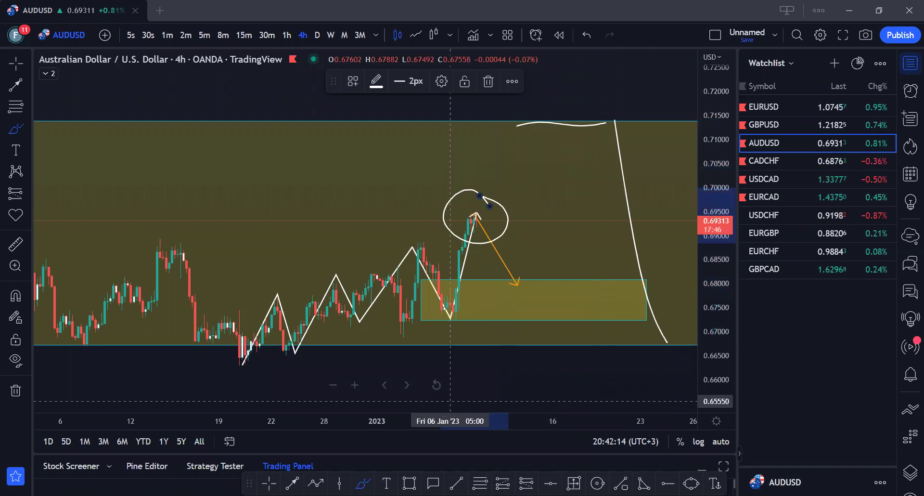
# Draw a white path over the orange arrow, from the circled high down into the pullback rectangle at about 0.680
pyautogui.click(293, 483)
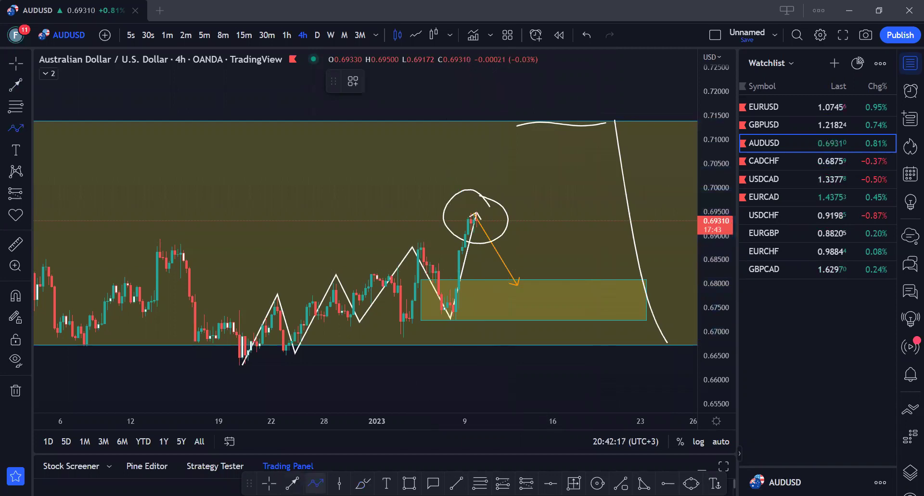
pyautogui.click(477, 216)
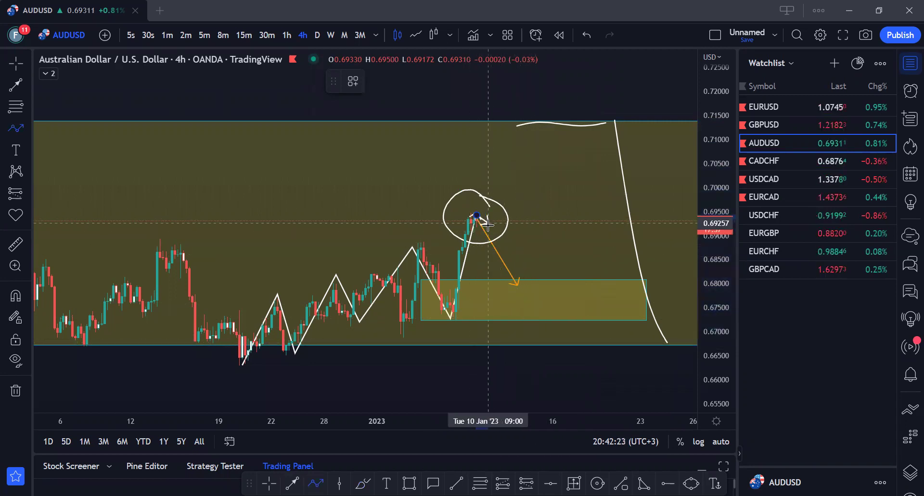
pyautogui.click(517, 283)
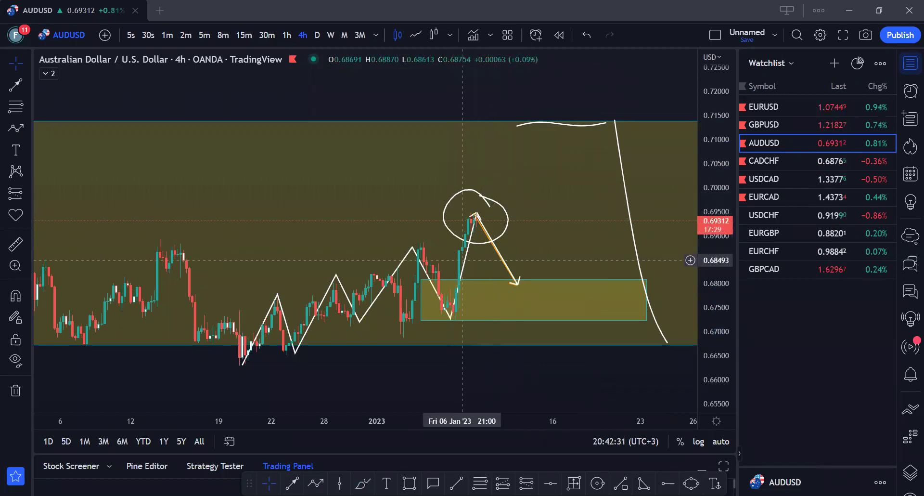
# Project a rising path from the arrow's end at about 0.680 up to about 0.705
pyautogui.click(520, 284)
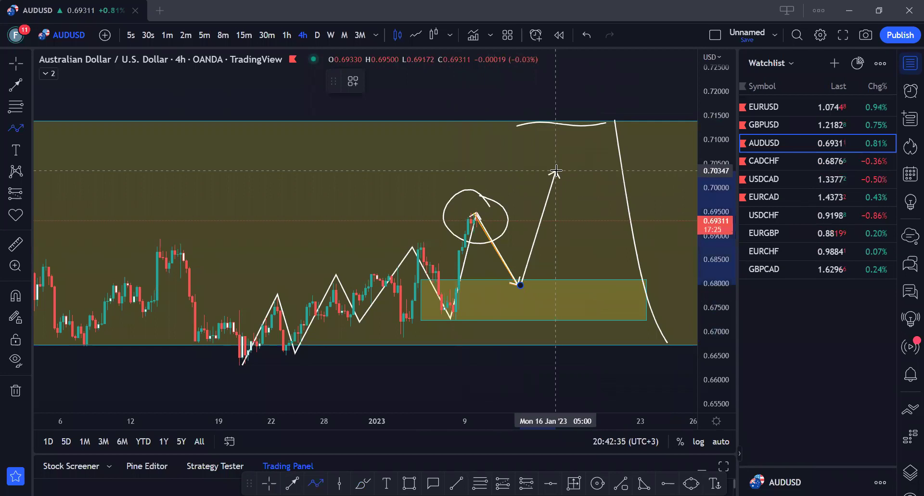
pyautogui.press('Escape')
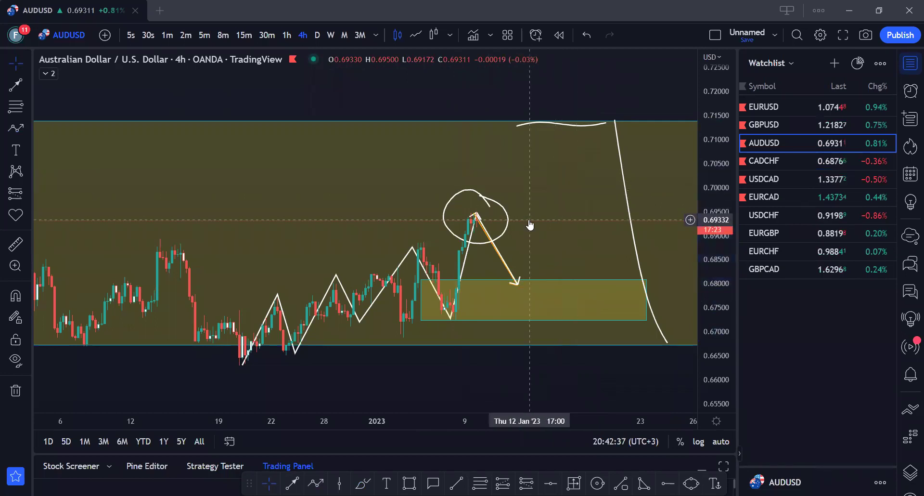
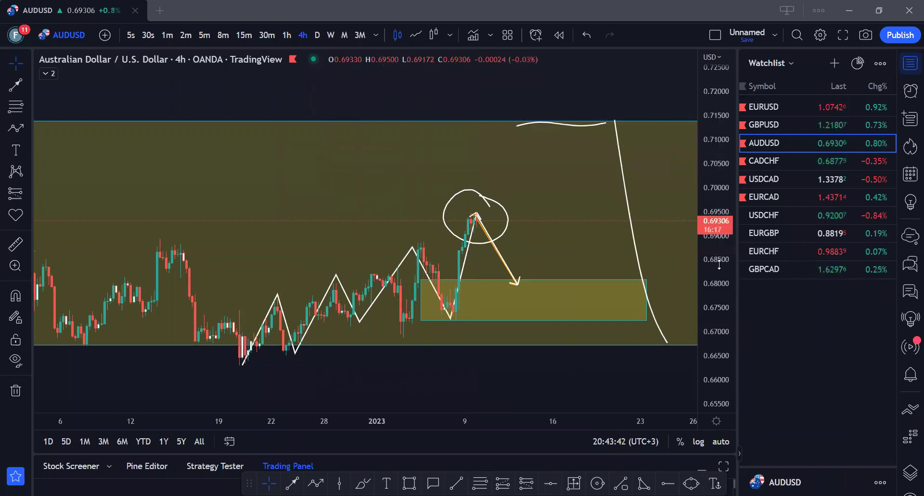
pyautogui.moveTo(719, 264); pyautogui.dragTo(664, 252)
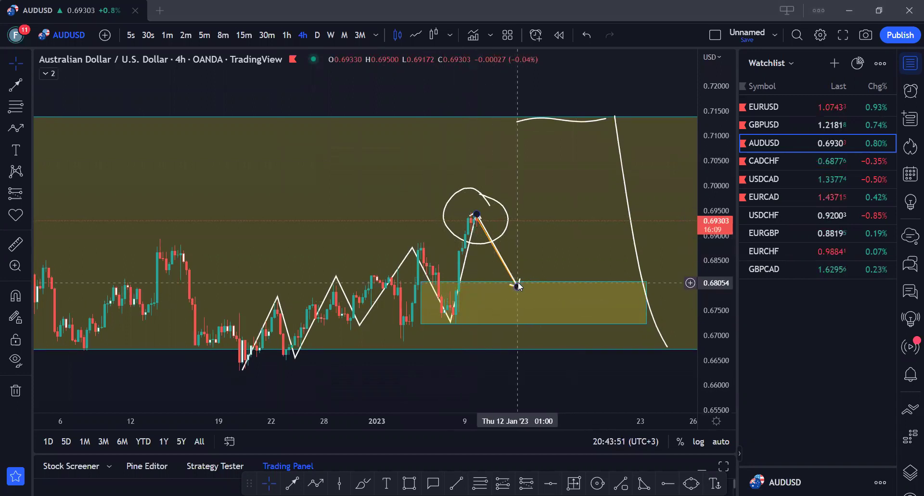
pyautogui.click(316, 483)
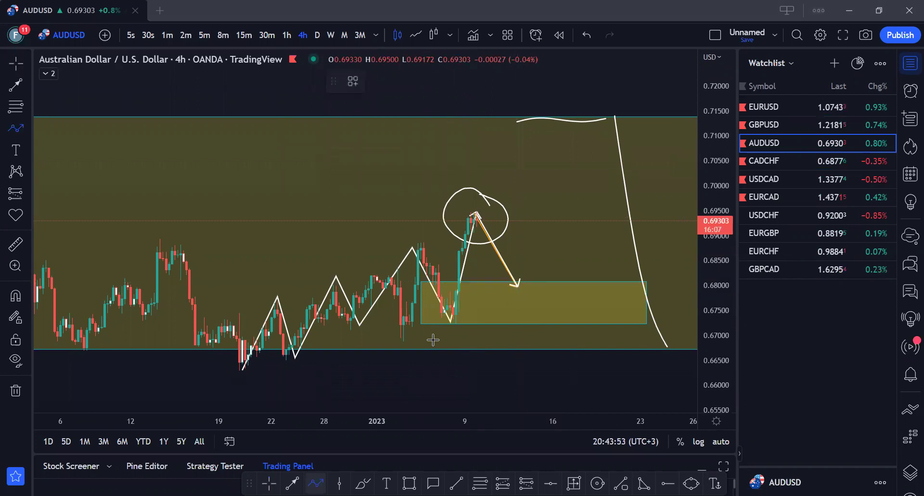
pyautogui.moveTo(515, 286); pyautogui.dragTo(576, 158)
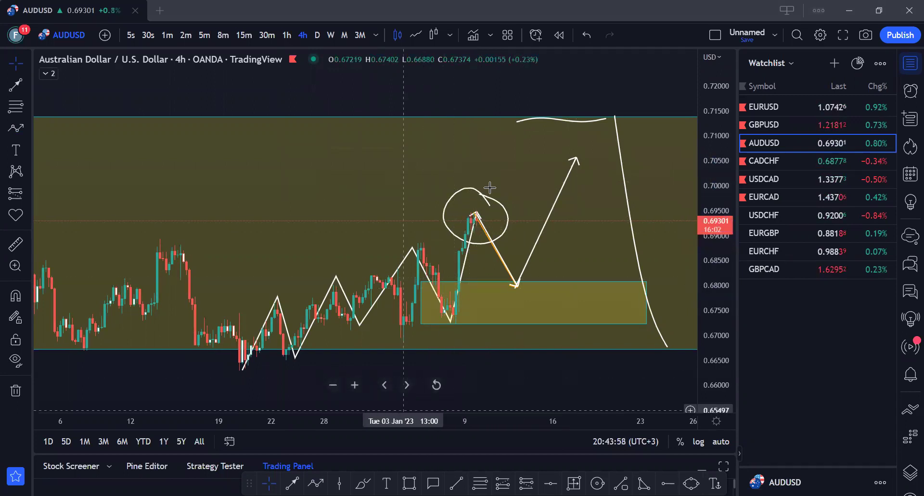
# Search for GOLD and load the TVC GOLD (US$/OZ) chart
pyautogui.hotkey('alt', 'b')
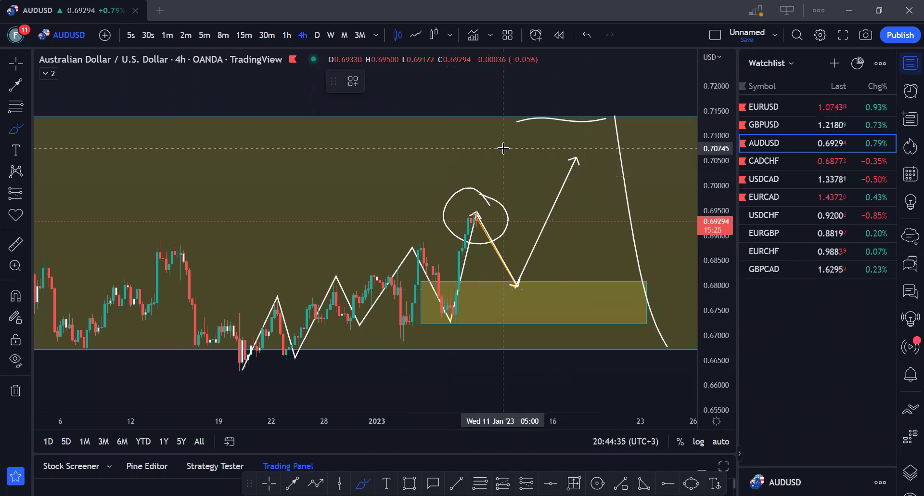
pyautogui.click(17, 68)
pyautogui.click(71, 34)
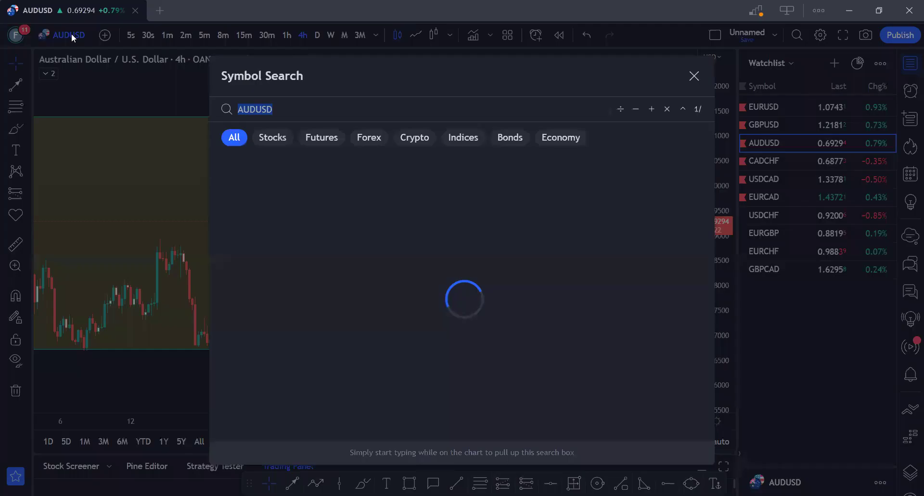
pyautogui.write('GOLD')
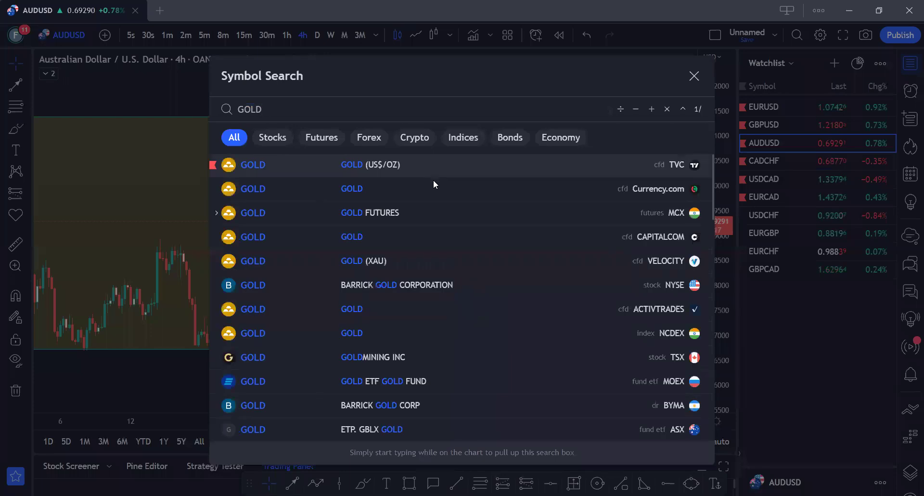
pyautogui.click(412, 169)
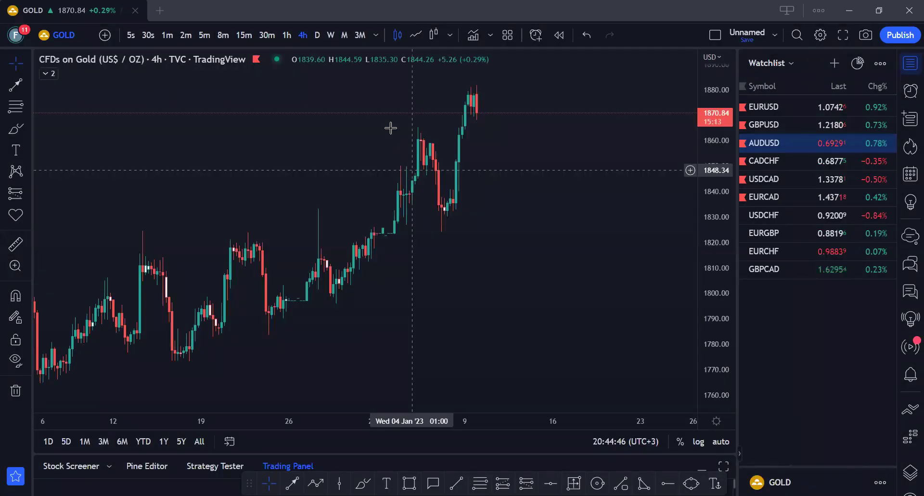
# Switch the gold chart to the weekly timeframe and reset its view to show price history from 2020 to 2023
pyautogui.click(332, 38)
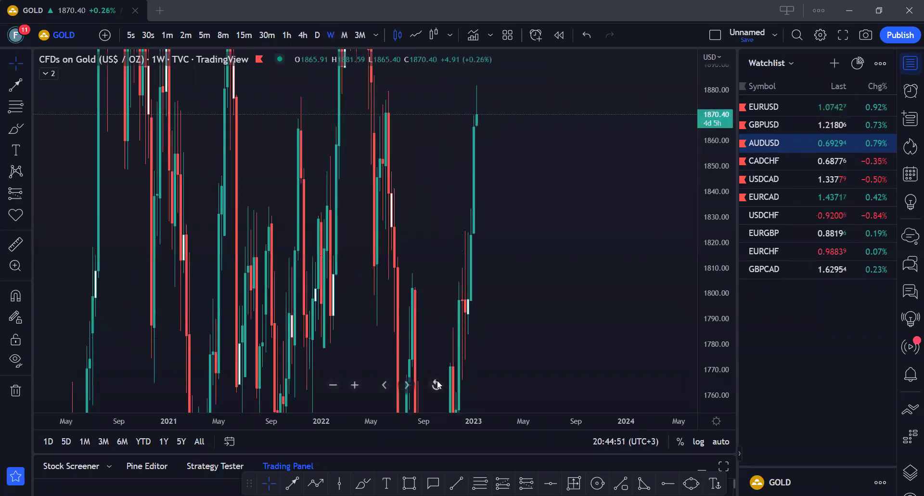
pyautogui.click(436, 384)
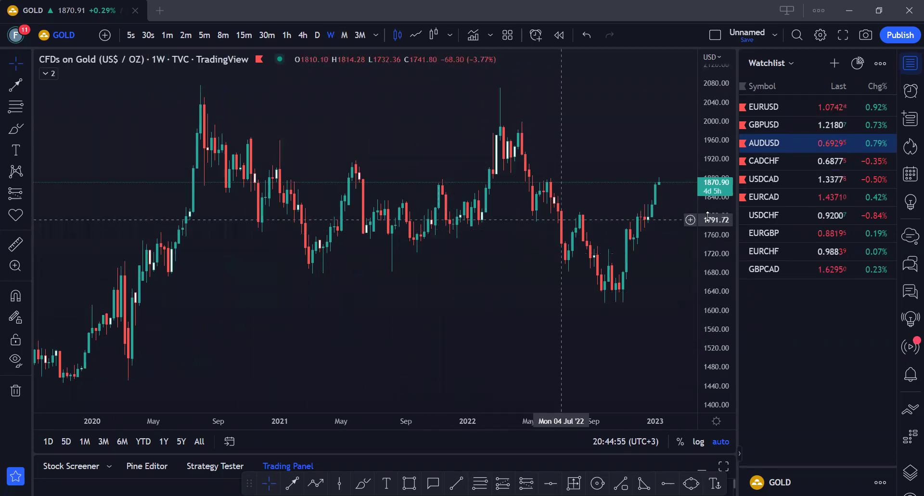
pyautogui.moveTo(716, 251); pyautogui.dragTo(716, 269)
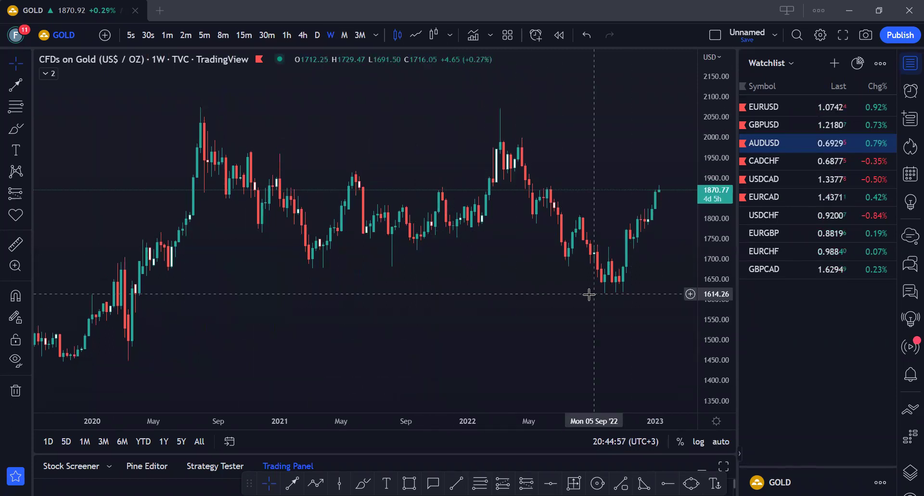
# Trace gold's 2022 weekly downtrend swings with a path from about 2061 in February down to about 1610
pyautogui.moveTo(566, 305); pyautogui.dragTo(499, 305)
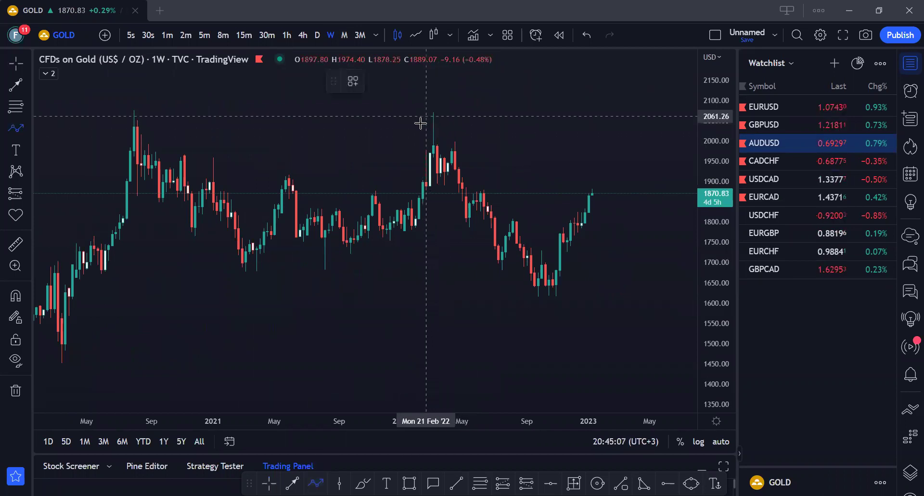
pyautogui.click(462, 230)
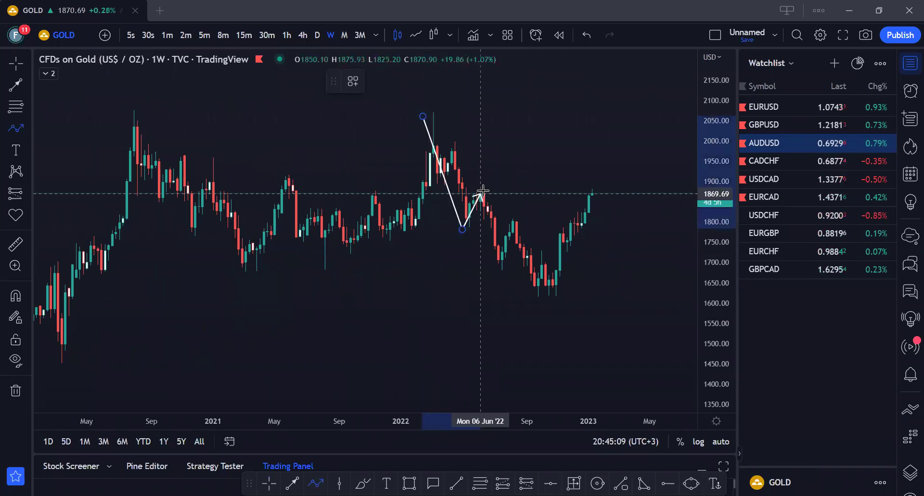
pyautogui.click(499, 271)
pyautogui.click(516, 220)
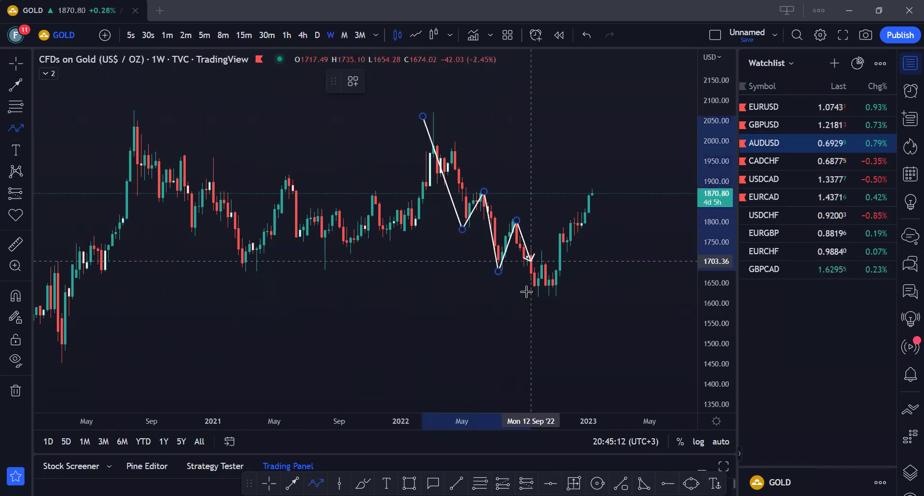
pyautogui.doubleClick(536, 298)
pyautogui.click(406, 381)
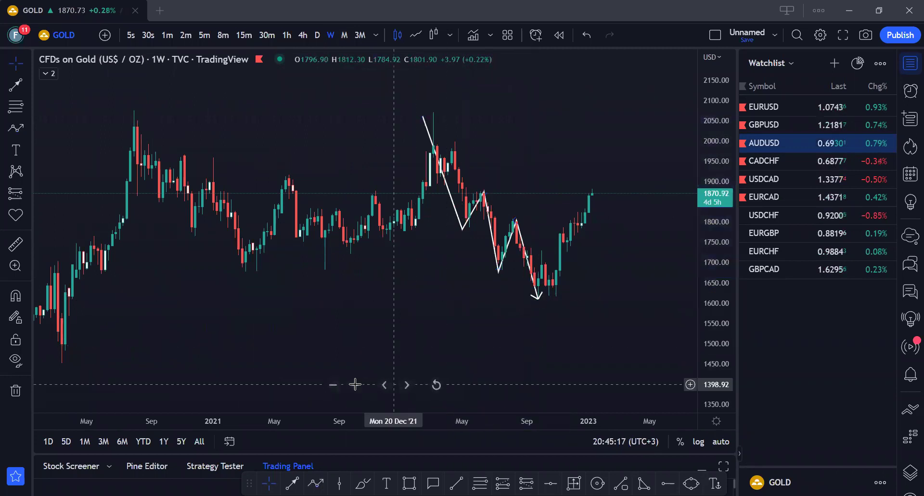
# Enlarge the weekly gold chart around the 2022 decline and the recovery into January 2023
pyautogui.click(355, 385)
pyautogui.moveTo(728, 302); pyautogui.dragTo(727, 240)
pyautogui.moveTo(508, 143); pyautogui.dragTo(559, 181)
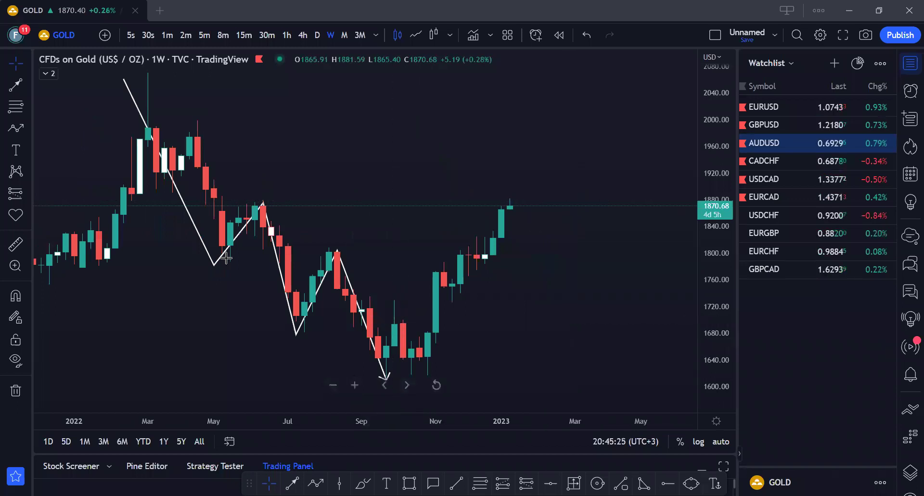
# Draw a rectangle zone on the weekly gold chart from 9 May 2022, spanning about 1788 to 1880, and extend it to about late April 2023
pyautogui.hotkey('alt', 'shift', 'r')
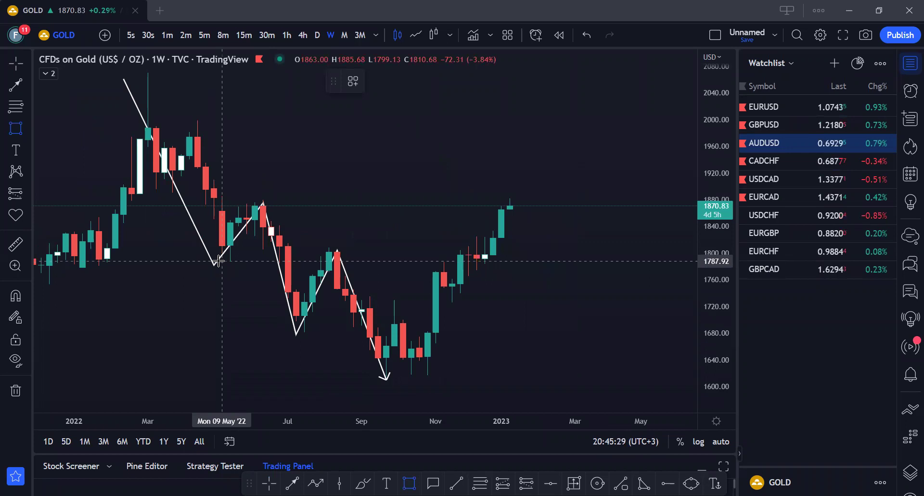
pyautogui.moveTo(222, 262); pyautogui.dragTo(272, 200)
pyautogui.moveTo(335, 193); pyautogui.dragTo(633, 199)
pyautogui.click(576, 168)
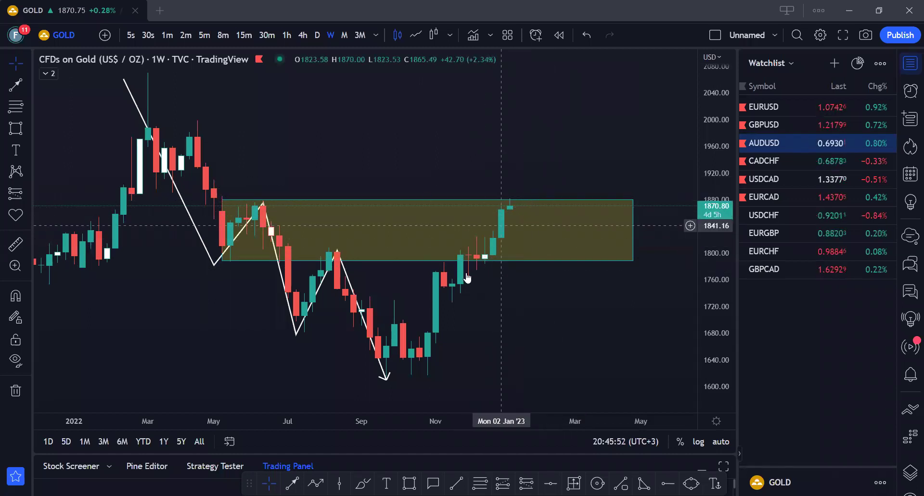
pyautogui.click(487, 244)
pyautogui.click(479, 275)
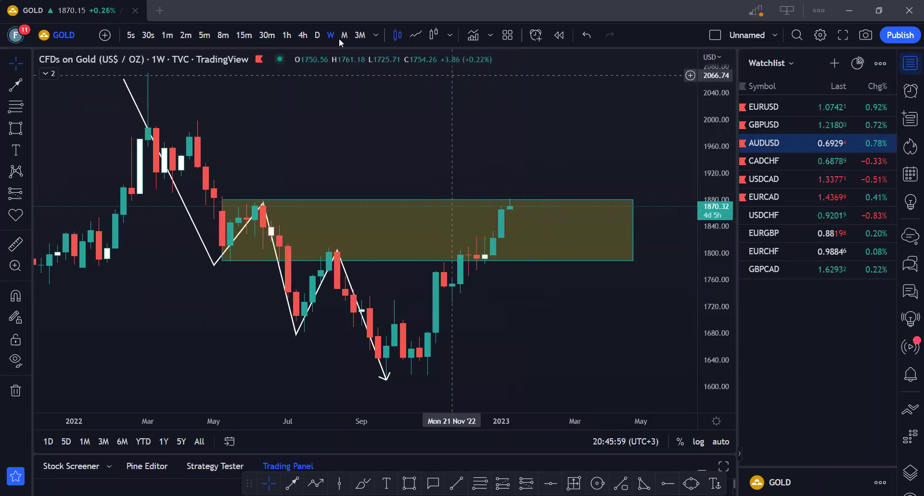
# Switch the chart to the 4-hour timeframe and draw a rectangle from 5 January 05:00 to 13 January 17:00, between about 1825 and 1855
pyautogui.click(303, 36)
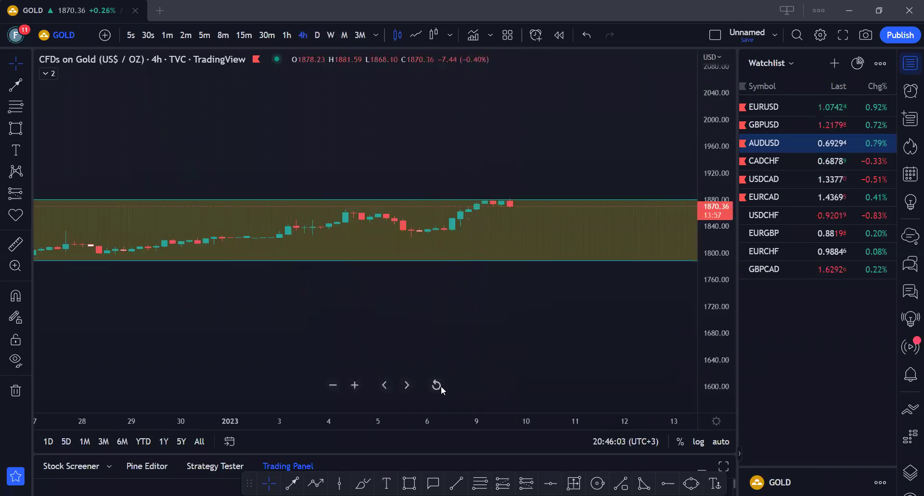
pyautogui.click(437, 384)
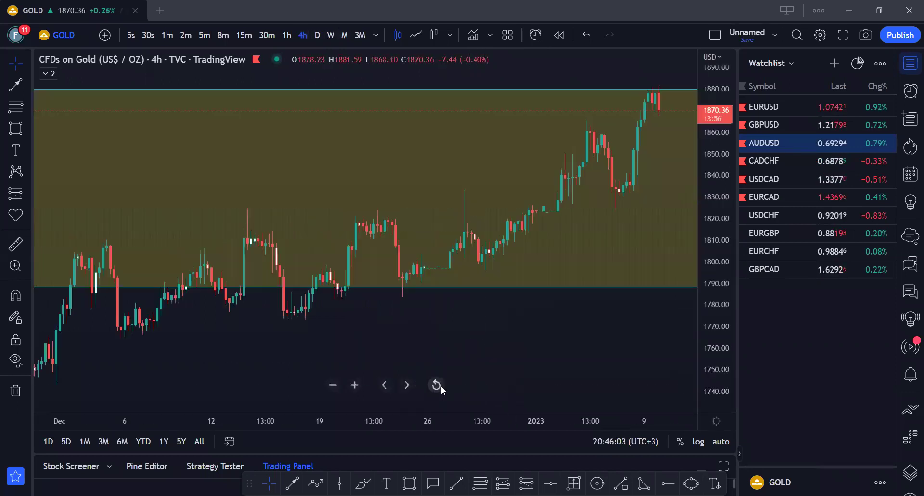
pyautogui.click(355, 384)
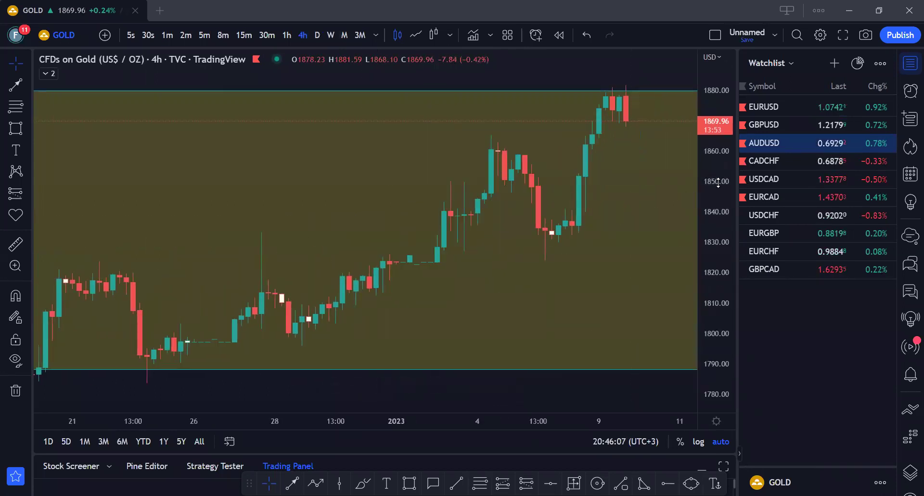
pyautogui.moveTo(716, 185); pyautogui.dragTo(716, 203)
pyautogui.moveTo(521, 217); pyautogui.dragTo(405, 243)
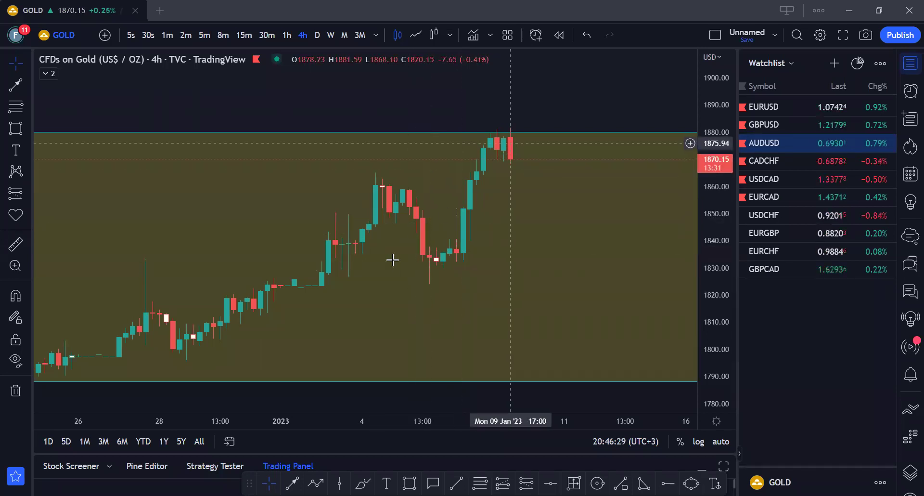
pyautogui.hotkey('alt', 'shift', 'r')
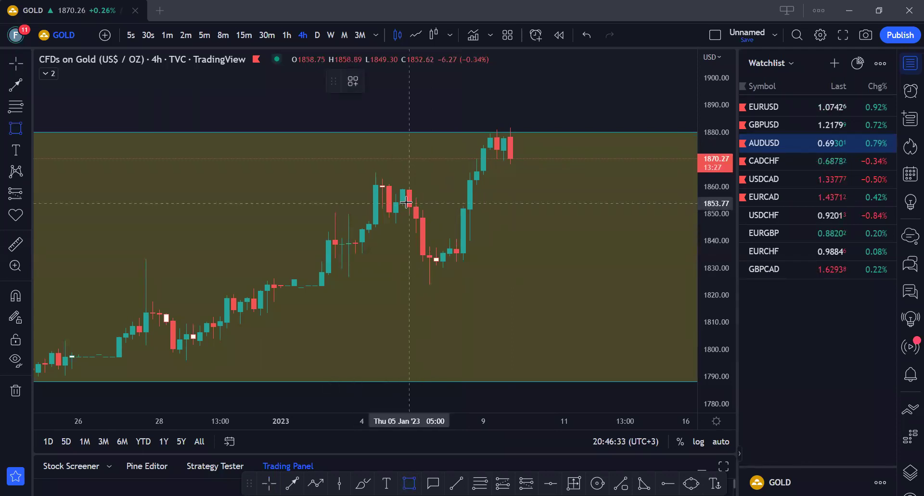
pyautogui.moveTo(407, 200)
pyautogui.mouseDown()
pyautogui.moveTo(648, 289)
pyautogui.moveTo(673, 274)
pyautogui.moveTo(670, 282)
pyautogui.mouseUp()
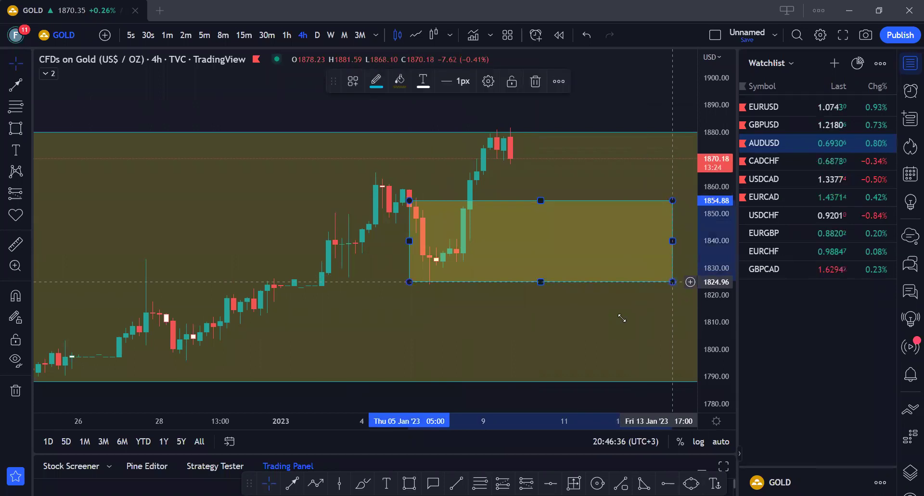
# Draw a path arrow from the latest candle down to about 1845 on 10 January and up to about 1893 on 11 January
pyautogui.click(511, 162)
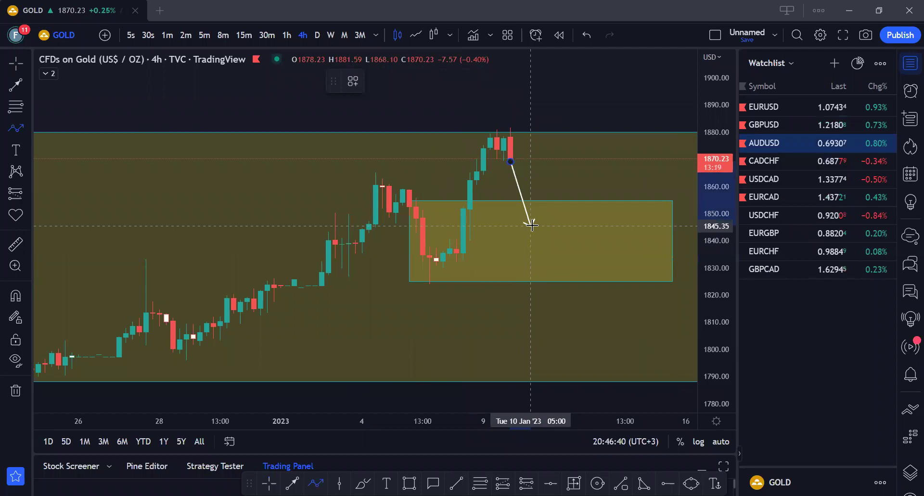
pyautogui.click(531, 225)
pyautogui.doubleClick(592, 98)
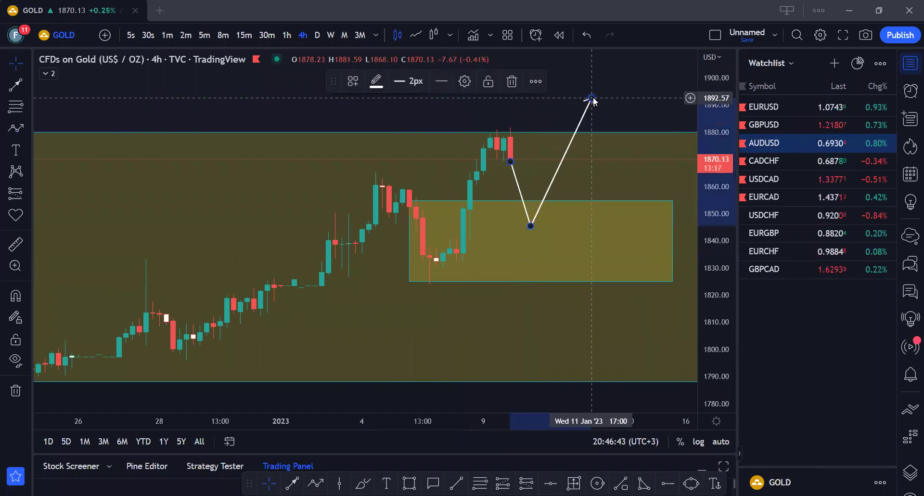
pyautogui.click(612, 109)
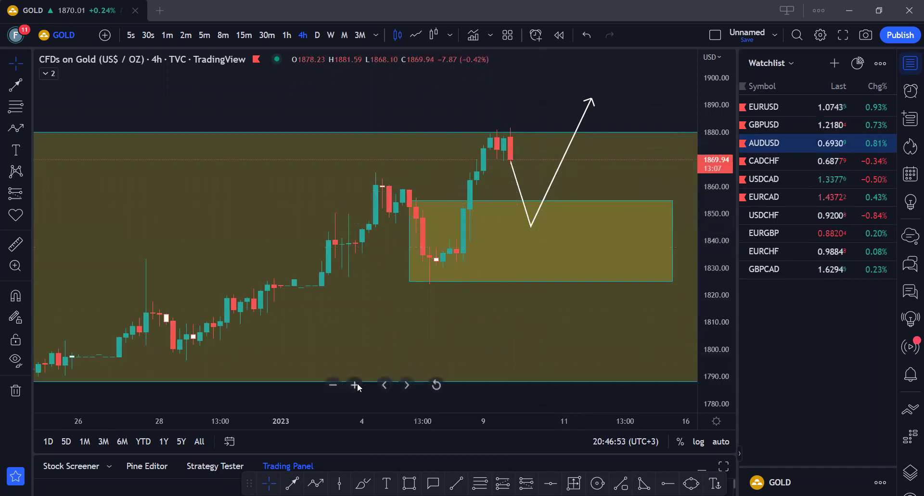
# Shift the projected path arrow forward in time by ten bars, away from the latest candle
pyautogui.click(355, 385)
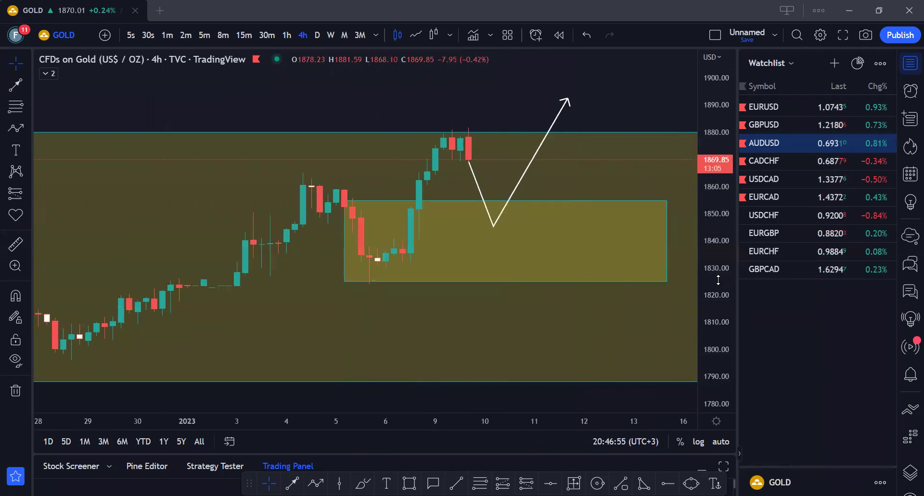
pyautogui.moveTo(716, 280); pyautogui.dragTo(718, 250)
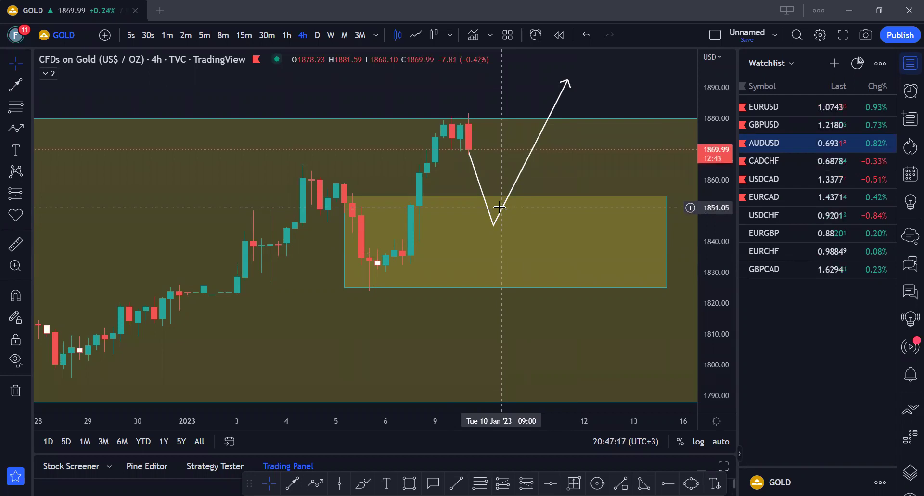
pyautogui.click(502, 213)
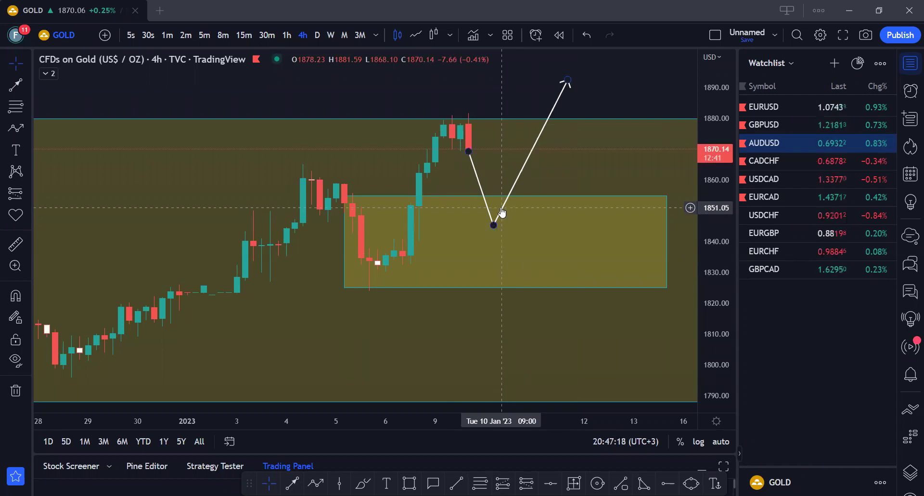
pyautogui.click(527, 221)
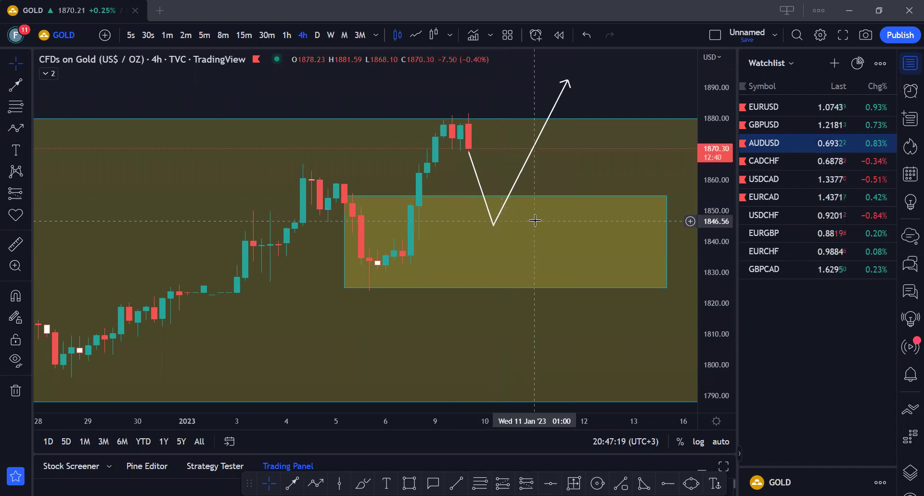
pyautogui.click(520, 179)
pyautogui.press('Right')
pyautogui.press('Right')
pyautogui.press('Right')
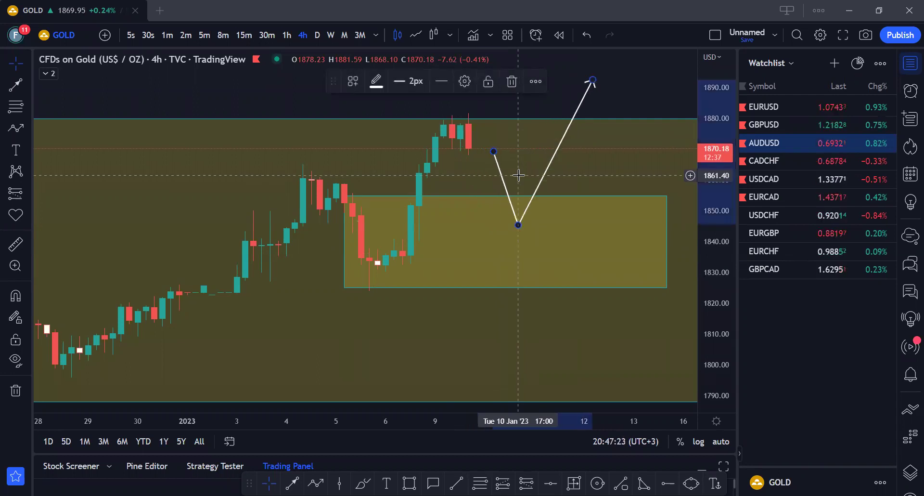
pyautogui.press('Right')
pyautogui.press('Right')
pyautogui.press('Right')
pyautogui.press('Right')
pyautogui.press('Right')
pyautogui.press('Right')
pyautogui.press('Right')
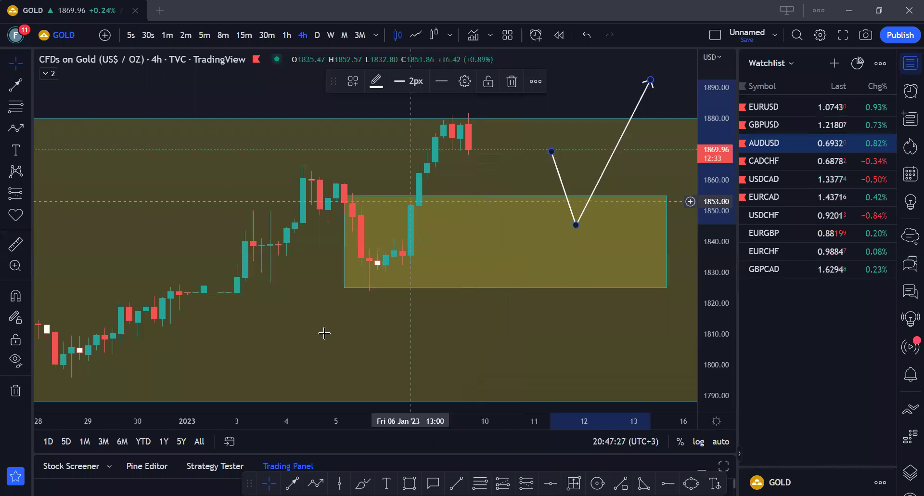
# Sketch a W-shaped double bottom with the Brush just after the latest candle, from about 1860 down to about 1849 and up to about 1863
pyautogui.click(363, 483)
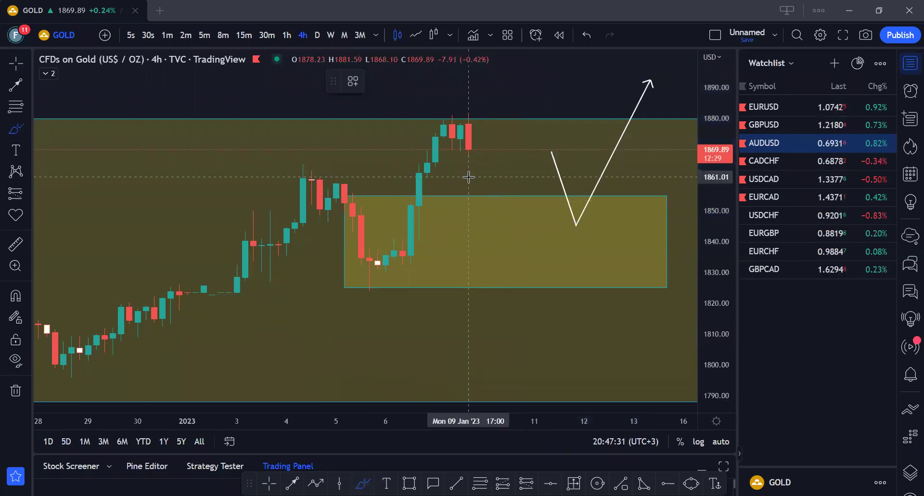
pyautogui.moveTo(468, 180); pyautogui.dragTo(478, 209)
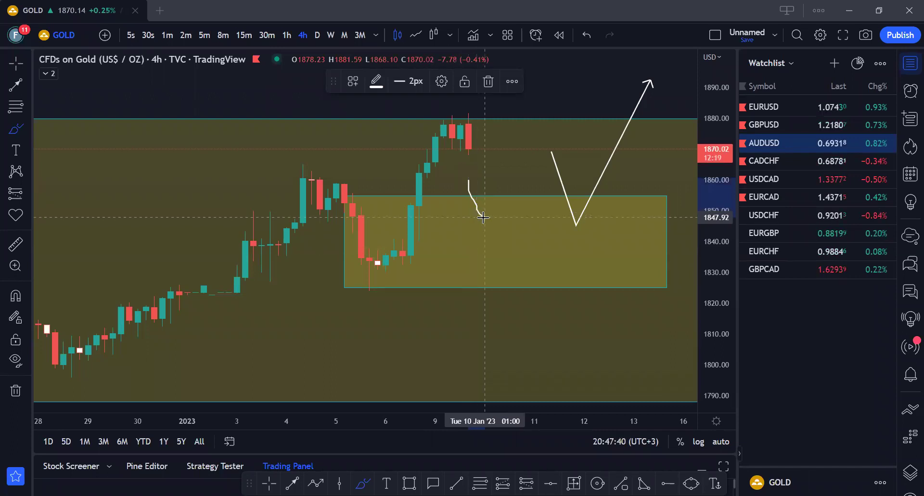
pyautogui.moveTo(483, 215); pyautogui.dragTo(493, 189)
pyautogui.moveTo(494, 192)
pyautogui.mouseDown()
pyautogui.moveTo(510, 215)
pyautogui.moveTo(521, 171)
pyautogui.mouseUp()
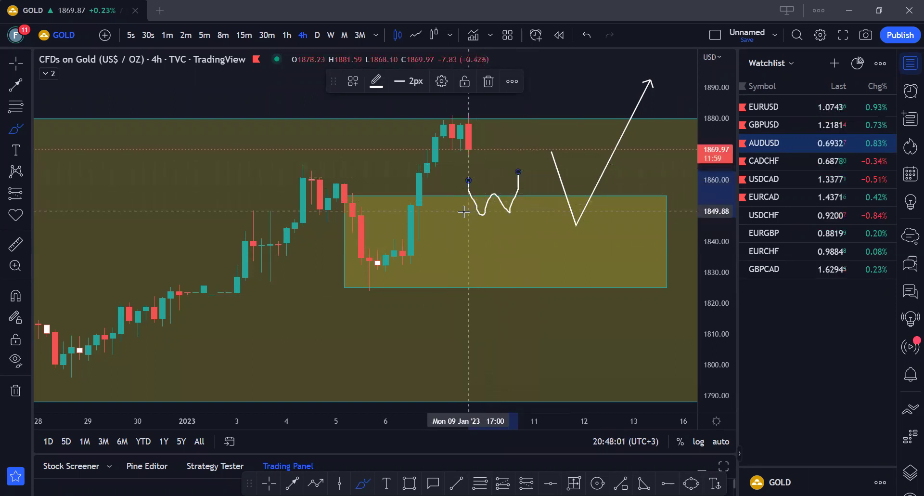
# Brush a horizontal line under the double bottom, a dollar sign below it, a downward stroke through it, and an ellipse in the lower zone
pyautogui.moveTo(470, 214); pyautogui.dragTo(534, 214)
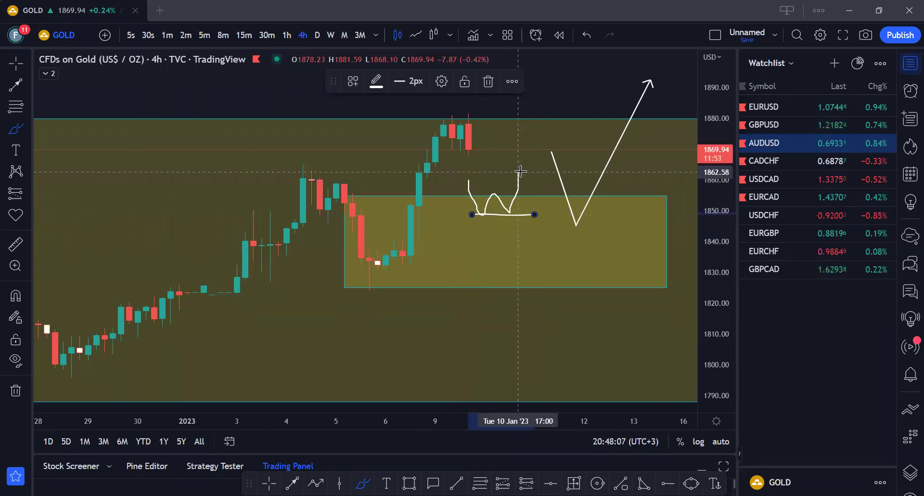
pyautogui.moveTo(520, 171)
pyautogui.mouseDown()
pyautogui.moveTo(527, 215)
pyautogui.moveTo(490, 223)
pyautogui.moveTo(494, 237)
pyautogui.moveTo(527, 245)
pyautogui.moveTo(564, 234)
pyautogui.moveTo(494, 241)
pyautogui.mouseUp()
pyautogui.moveTo(525, 269)
pyautogui.mouseDown()
pyautogui.moveTo(592, 260)
pyautogui.moveTo(588, 241)
pyautogui.moveTo(570, 238)
pyautogui.mouseUp()
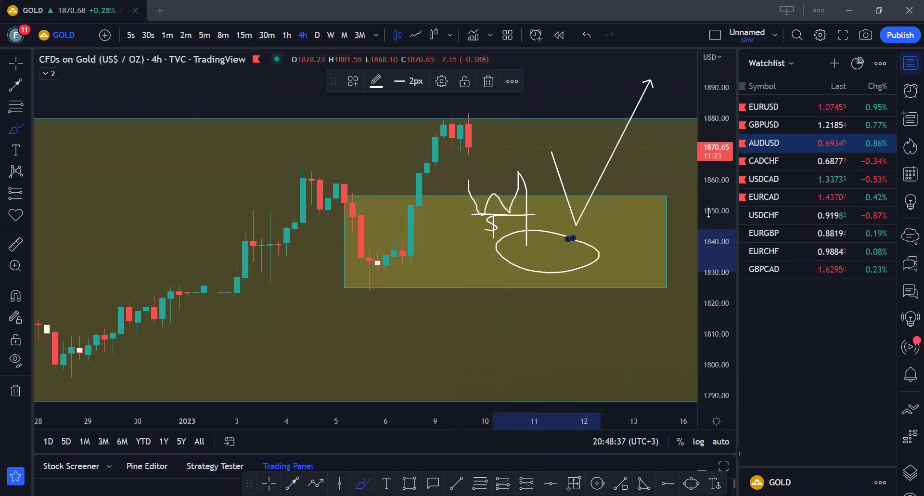
# Move the path arrow's end point to about 1882 on 12 January
pyautogui.moveTo(713, 254); pyautogui.dragTo(714, 266)
pyautogui.moveTo(423, 392)
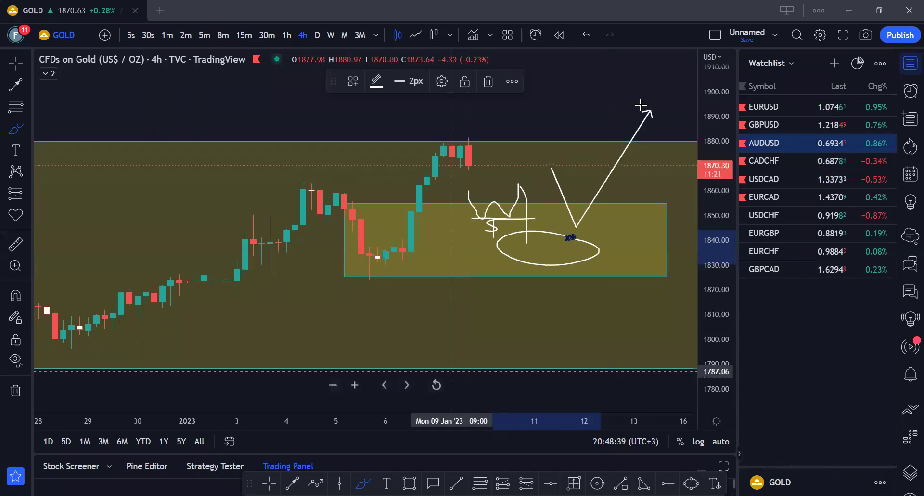
pyautogui.doubleClick(479, 136)
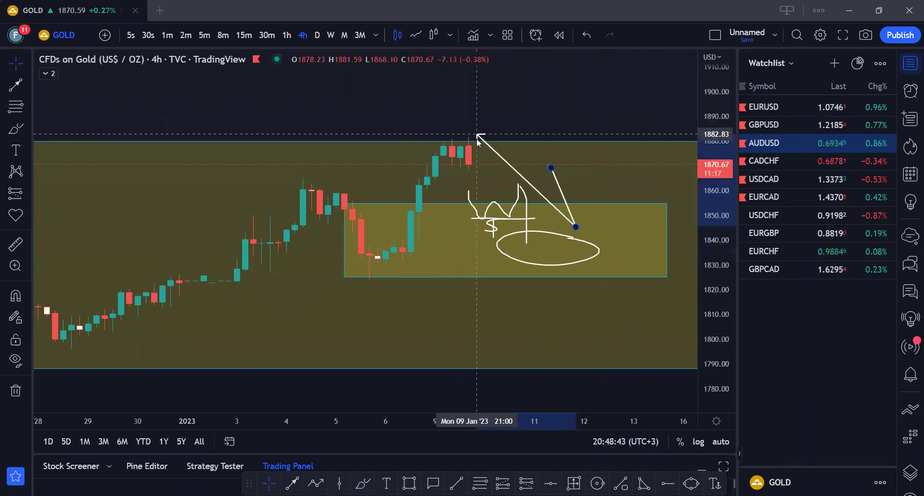
pyautogui.moveTo(467, 140)
pyautogui.mouseDown()
pyautogui.moveTo(584, 172)
pyautogui.moveTo(600, 139)
pyautogui.moveTo(480, 148)
pyautogui.moveTo(590, 212)
pyautogui.moveTo(531, 254)
pyautogui.moveTo(528, 242)
pyautogui.moveTo(548, 246)
pyautogui.moveTo(594, 203)
pyautogui.moveTo(606, 137)
pyautogui.mouseUp()
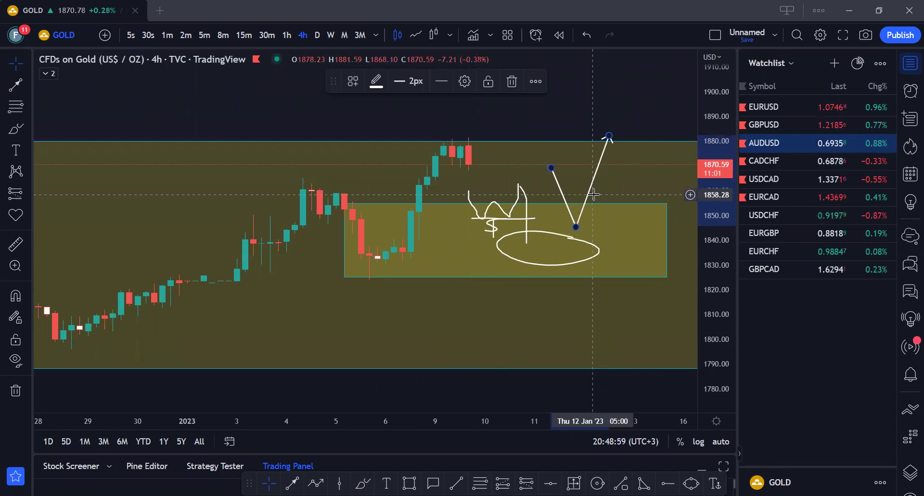
# Undo the path's end point change and all the brush strokes, and delete the projected path arrow
pyautogui.click(519, 221)
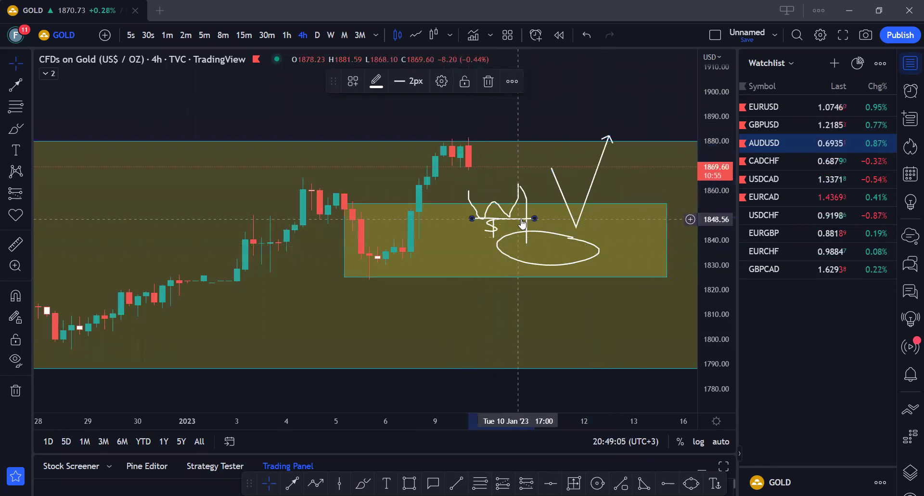
pyautogui.click(588, 38)
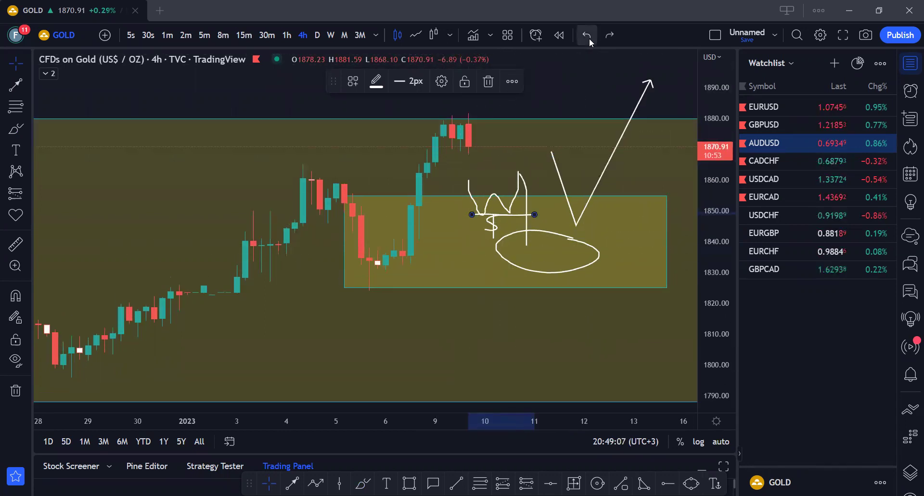
pyautogui.click(590, 38)
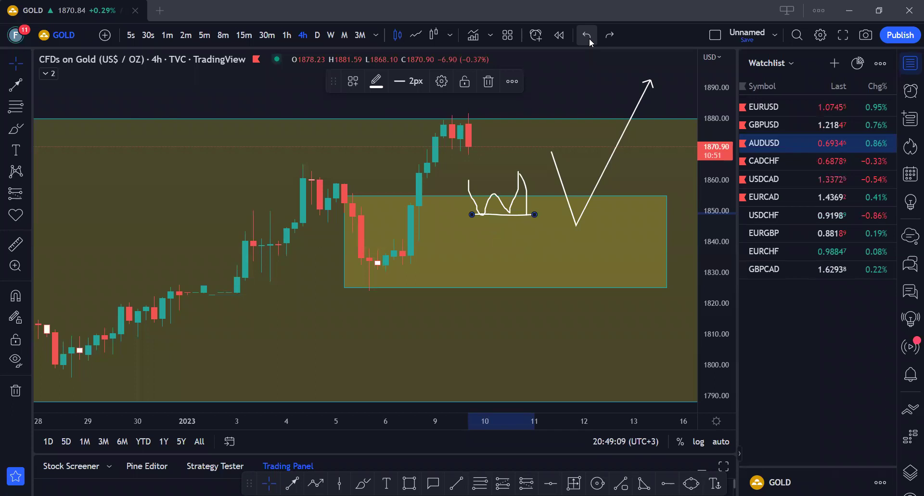
pyautogui.click(589, 39)
pyautogui.click(589, 39)
pyautogui.click(589, 39)
pyautogui.click(589, 39)
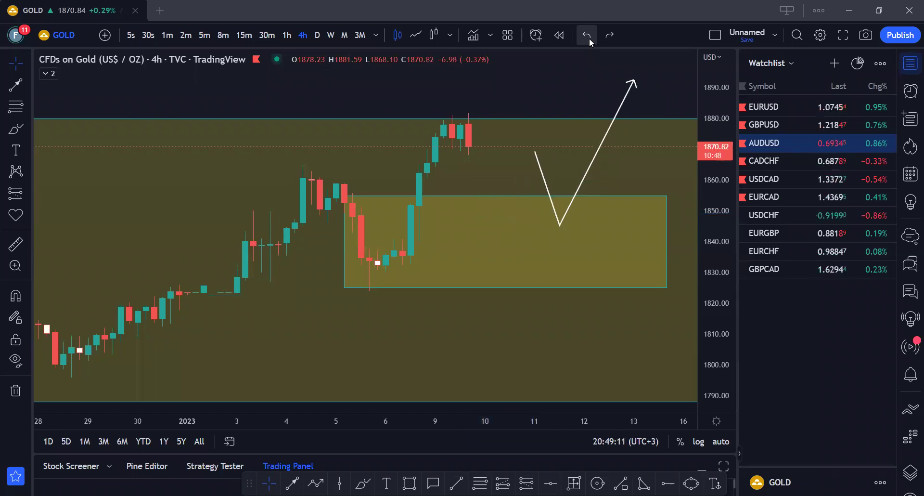
pyautogui.click(628, 99)
pyautogui.click(512, 82)
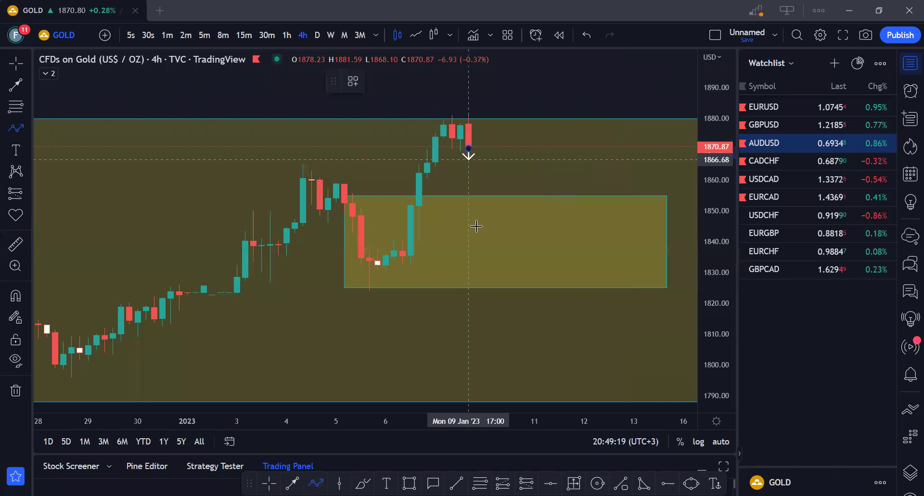
# Draw a zigzag path arrow from the latest candle at about 1870 through about 1843, 1864 and 1817, ending at about 1855
pyautogui.click(469, 149)
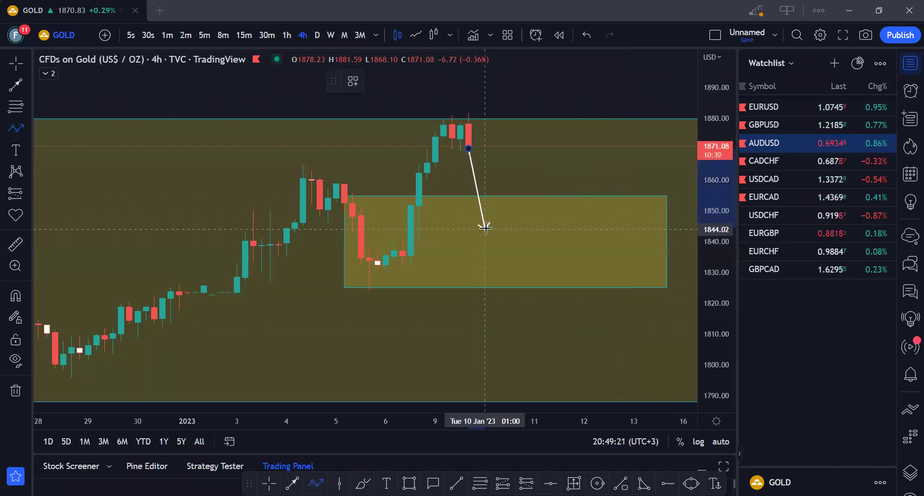
pyautogui.click(485, 230)
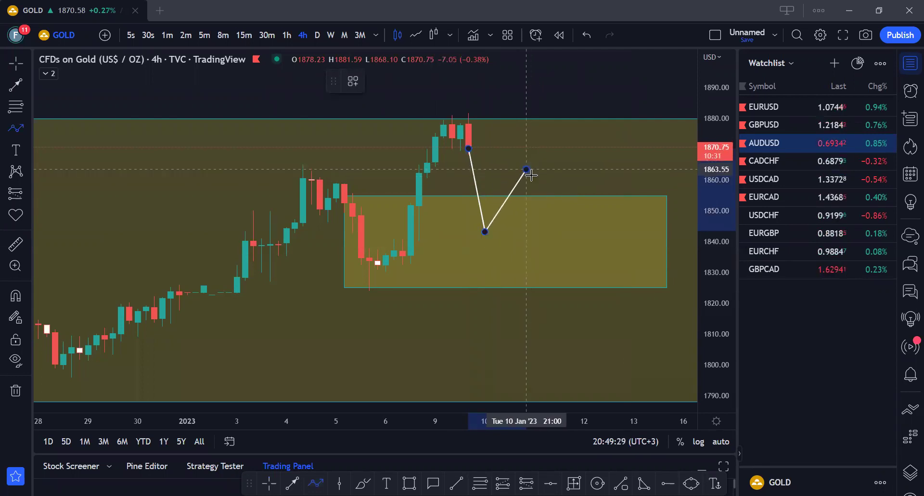
pyautogui.click(531, 174)
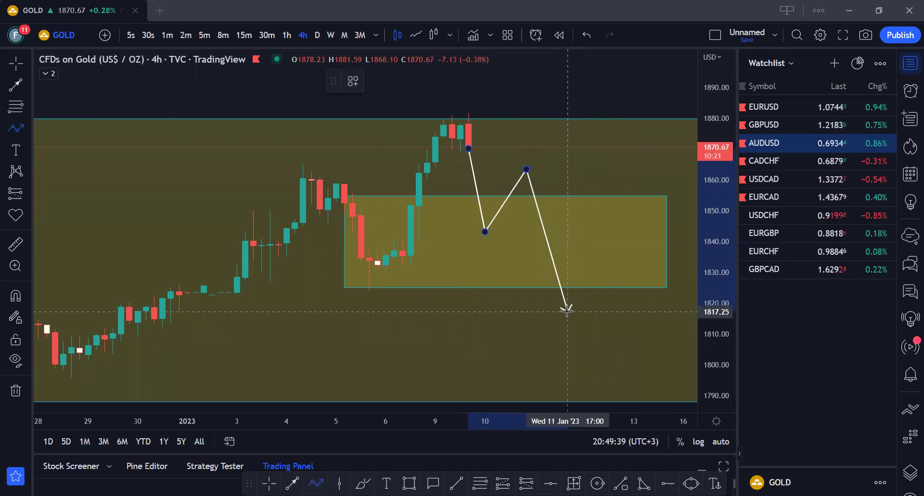
pyautogui.click(567, 311)
pyautogui.doubleClick(610, 197)
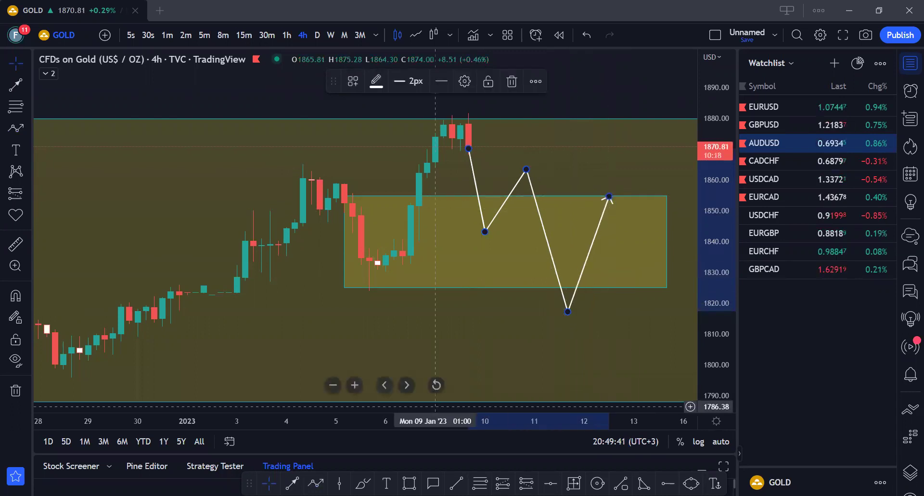
# Draw a rectangle zone from about 1855.7 to 1864.1, spanning 10 to 13 January, around the path's second peak
pyautogui.hotkey('alt', 'shift', 'r')
pyautogui.click(518, 193)
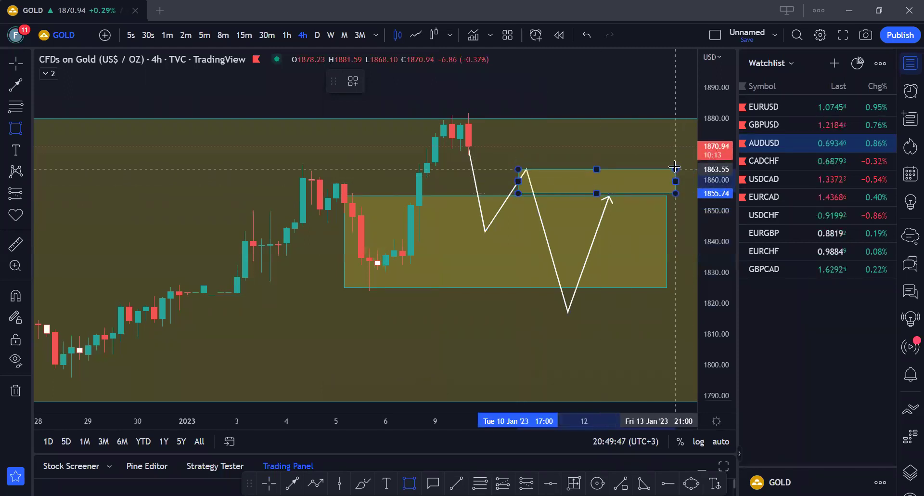
pyautogui.click(675, 167)
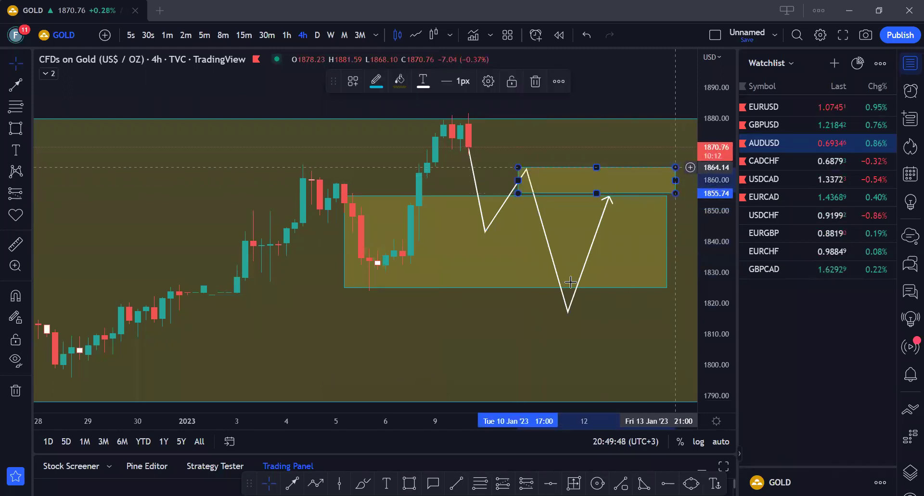
# Draw a rectangle zone over the latest highs from 1870 to about 1880.75, extending from 9 to 13 January
pyautogui.click(410, 483)
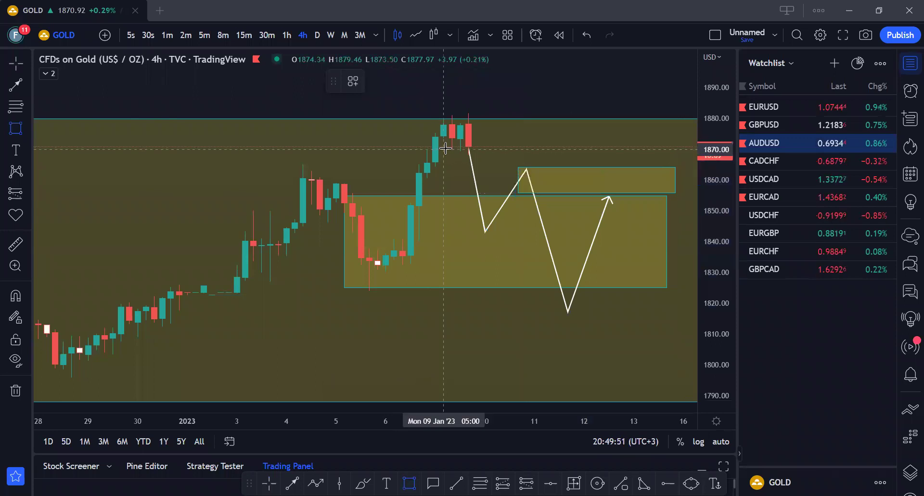
pyautogui.click(445, 149)
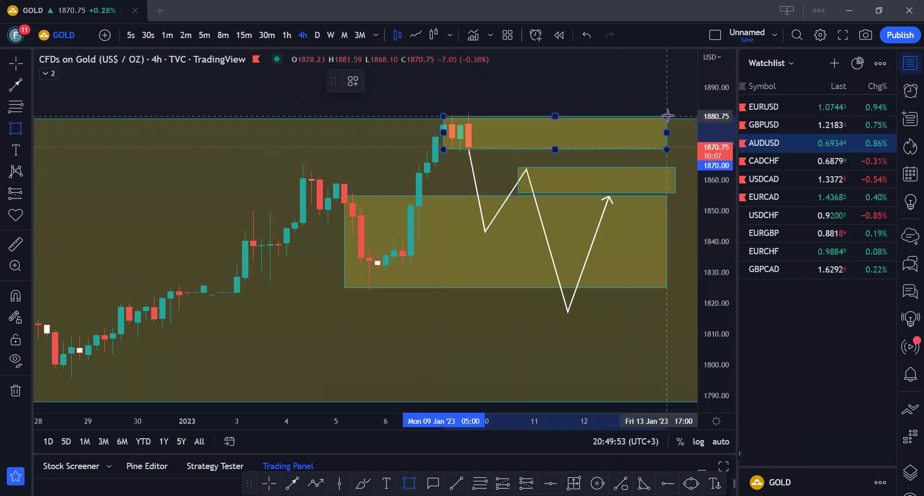
pyautogui.click(668, 116)
pyautogui.press('Escape')
# Move the white path arrow's end point up to about 1860, inside the small middle zone
pyautogui.moveTo(573, 170); pyautogui.dragTo(406, 193)
pyautogui.click(442, 218)
pyautogui.moveTo(444, 221); pyautogui.dragTo(451, 205)
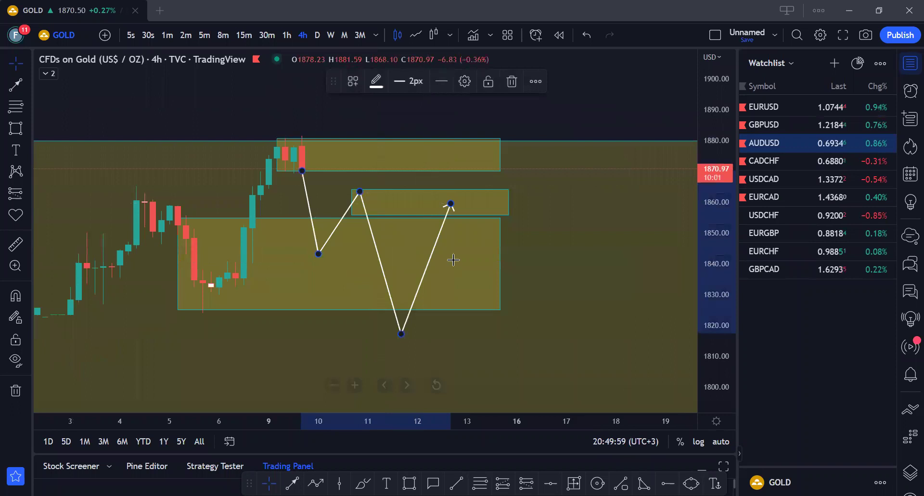
# Draw two orange arrows, one rising from about 1846.6 to 1874.7 on 13 January, one falling from about 1873.9 to 1823.1 on 16 January
pyautogui.moveTo(467, 244); pyautogui.dragTo(492, 157)
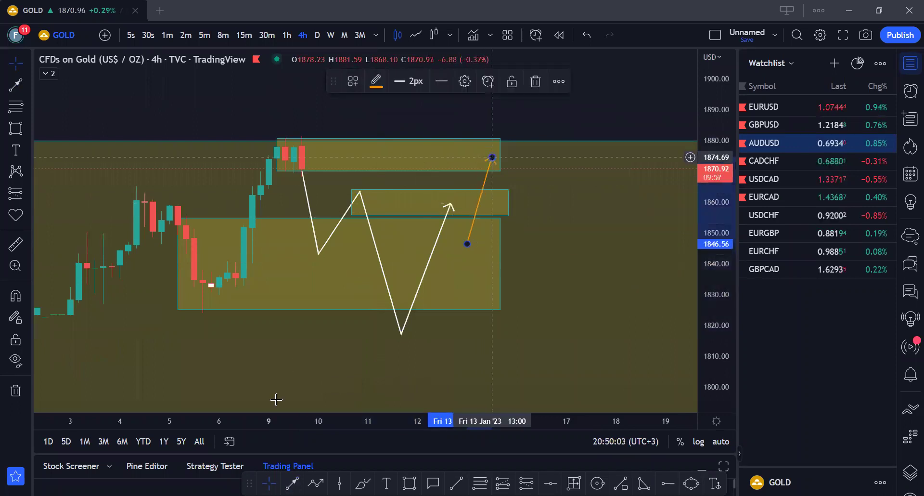
pyautogui.hotkey('alt', 't')
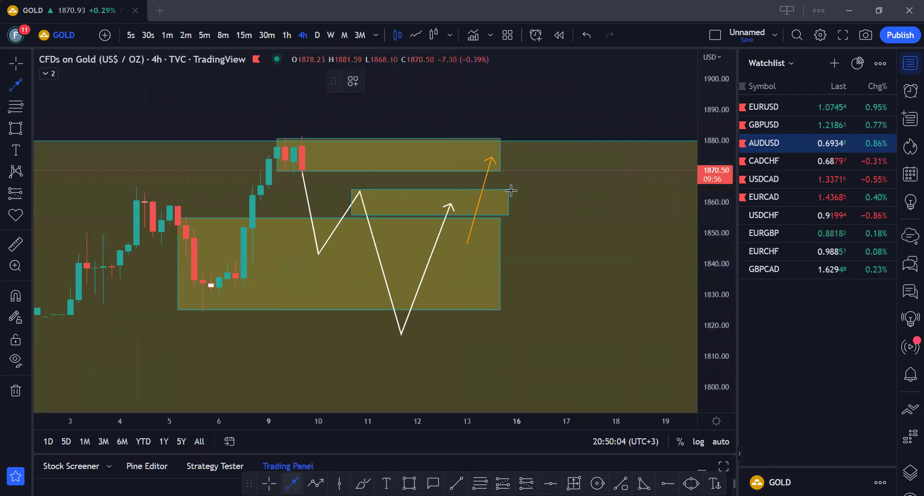
pyautogui.moveTo(491, 159); pyautogui.dragTo(538, 316)
pyautogui.doubleClick(524, 278)
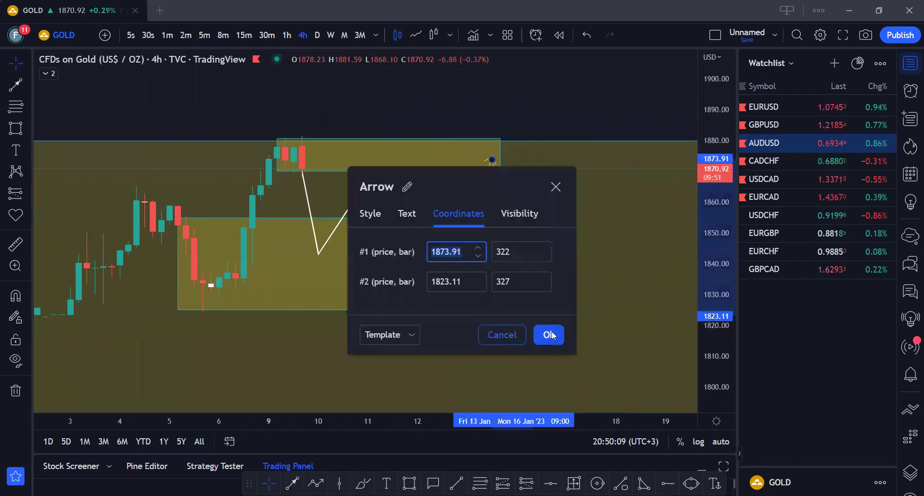
pyautogui.press('Escape')
pyautogui.click(562, 249)
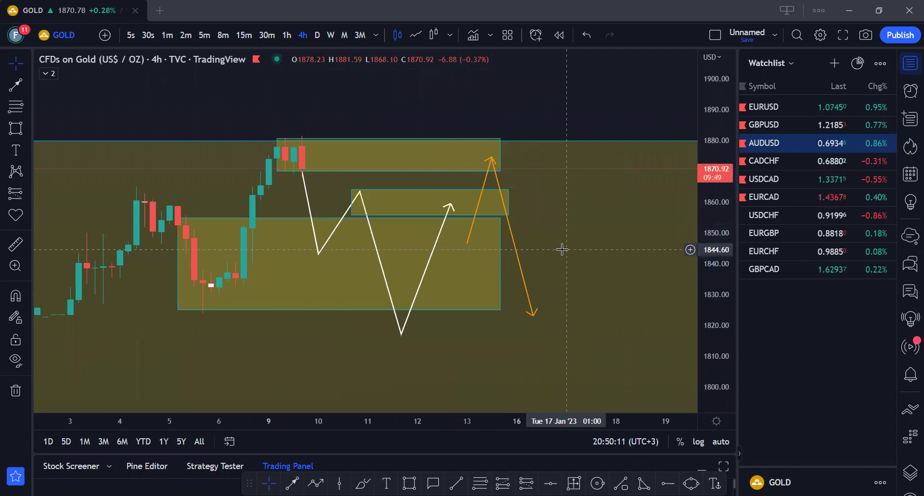
# Draw a path arrow from the 5 January low at about 1826 through about 1880 to about 1871, and delete it
pyautogui.moveTo(312, 207); pyautogui.dragTo(417, 206)
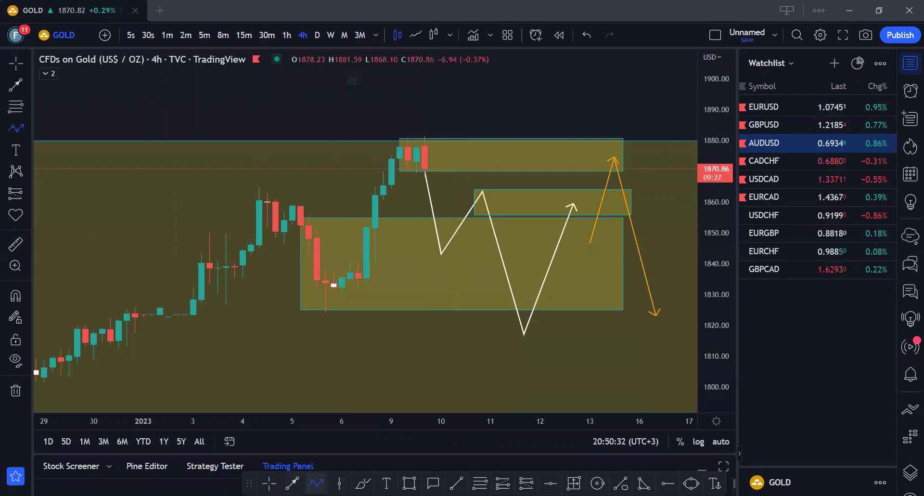
pyautogui.click(326, 307)
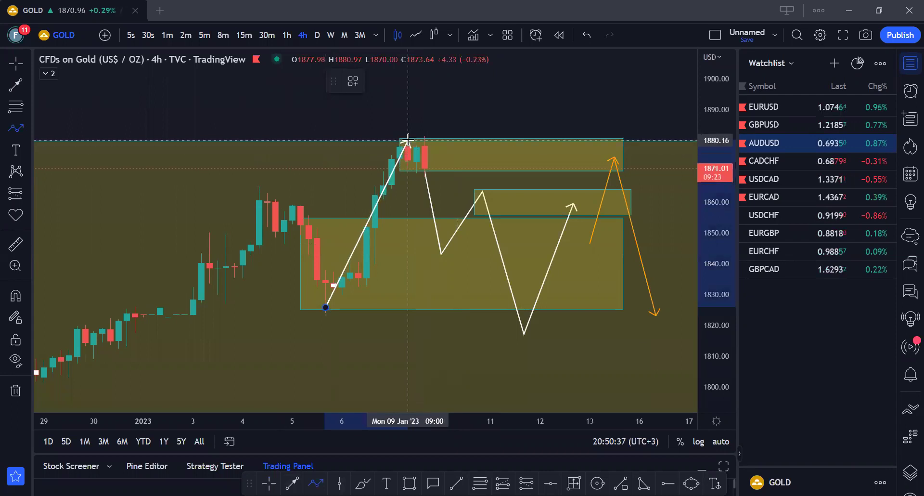
pyautogui.click(407, 139)
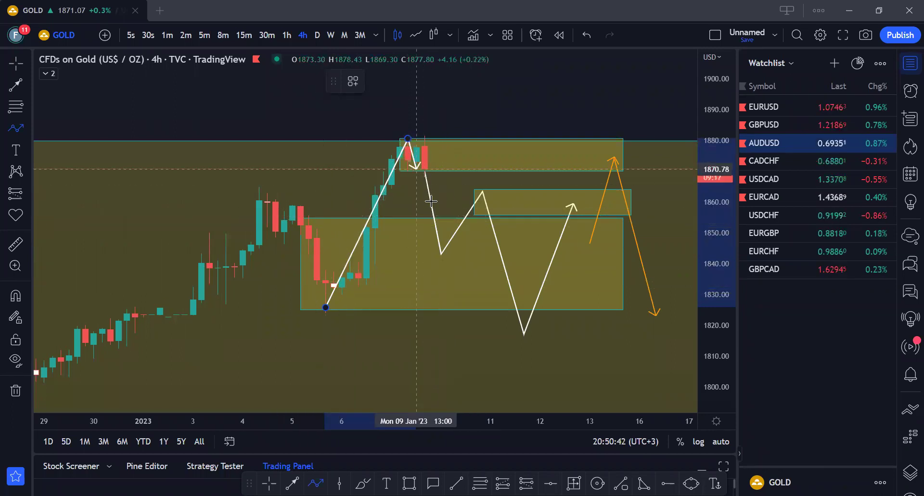
pyautogui.doubleClick(417, 168)
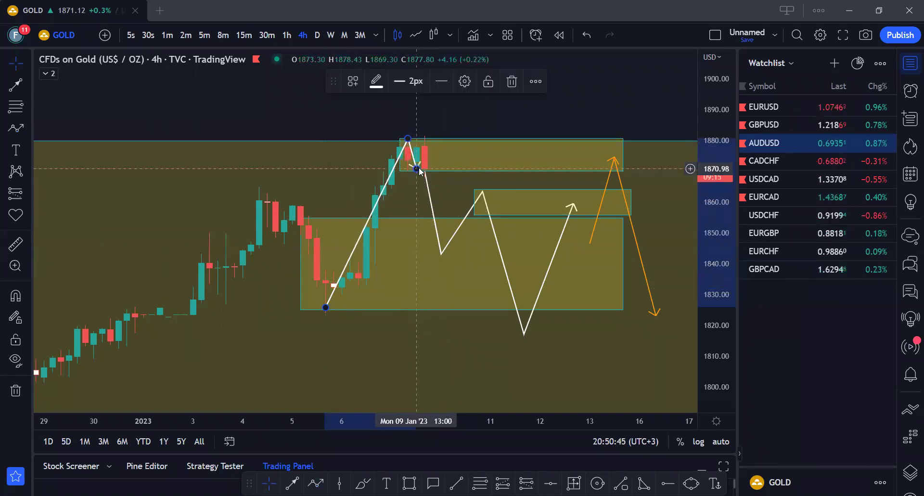
pyautogui.click(512, 83)
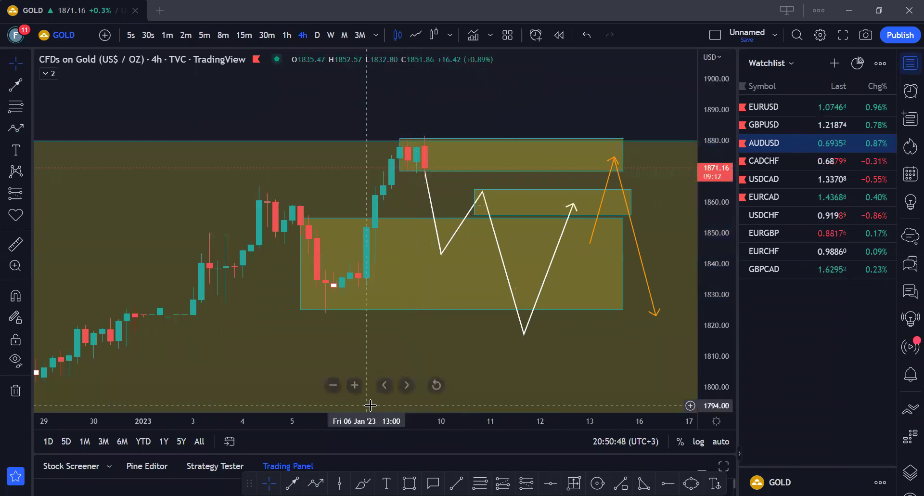
# Brush a short horizontal line just above the 9 January highs at about 1882
pyautogui.click(363, 483)
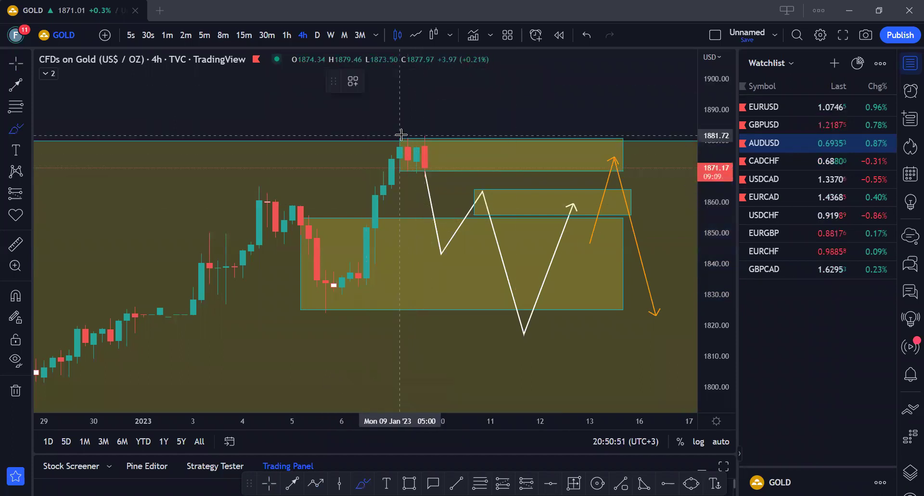
pyautogui.click(401, 135)
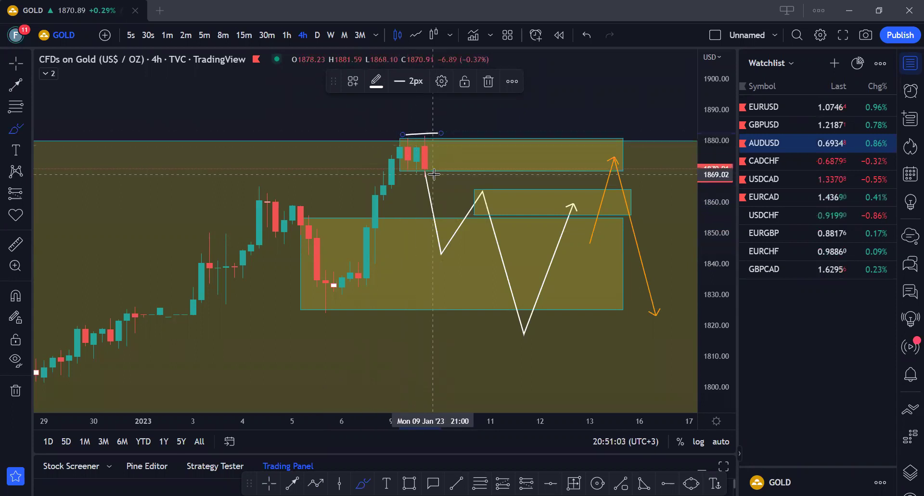
pyautogui.click(16, 63)
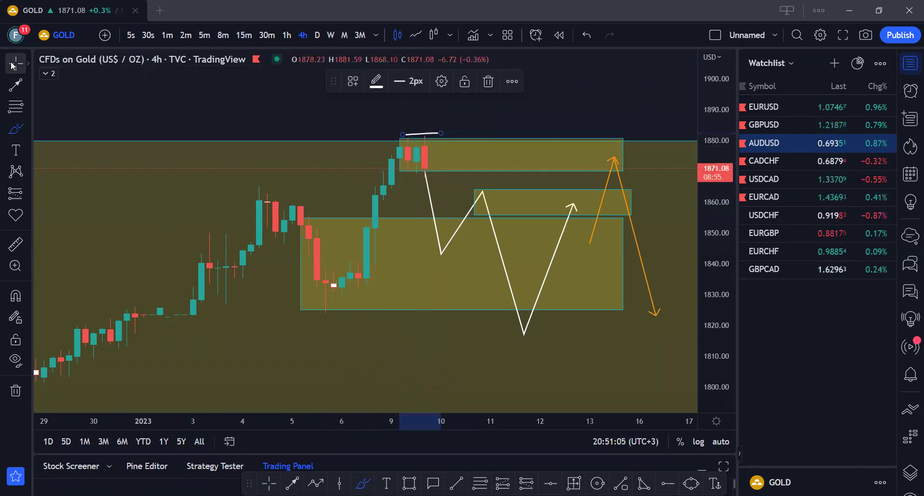
# Switch the gold chart to the 30-minute timeframe and examine the latest candles inside the upper zone
pyautogui.click(268, 37)
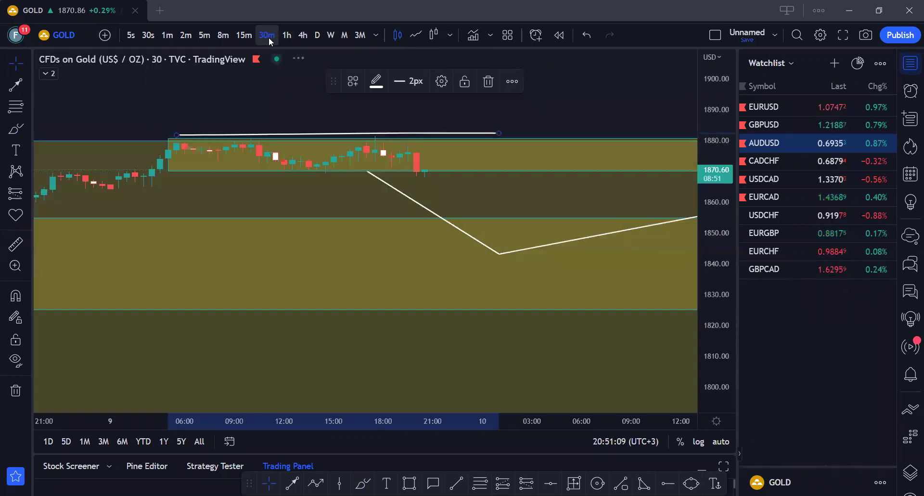
pyautogui.click(436, 386)
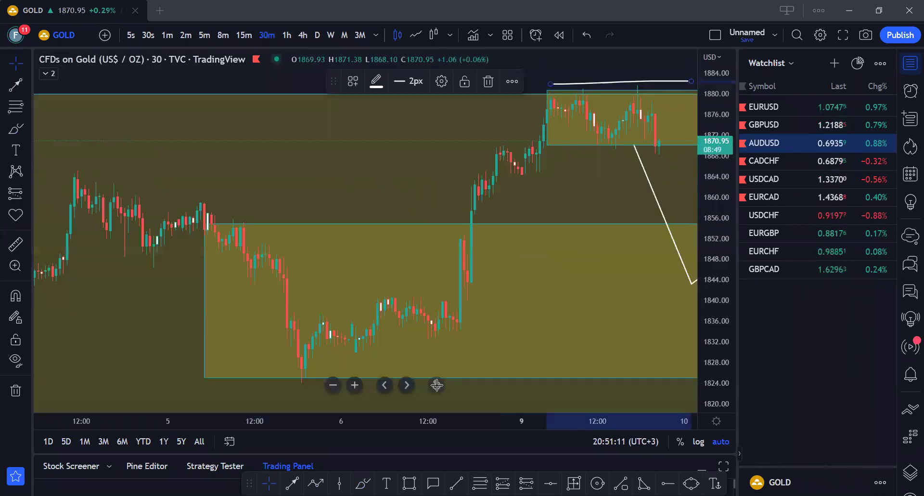
pyautogui.moveTo(723, 260); pyautogui.dragTo(623, 190)
pyautogui.moveTo(532, 192); pyautogui.dragTo(407, 256)
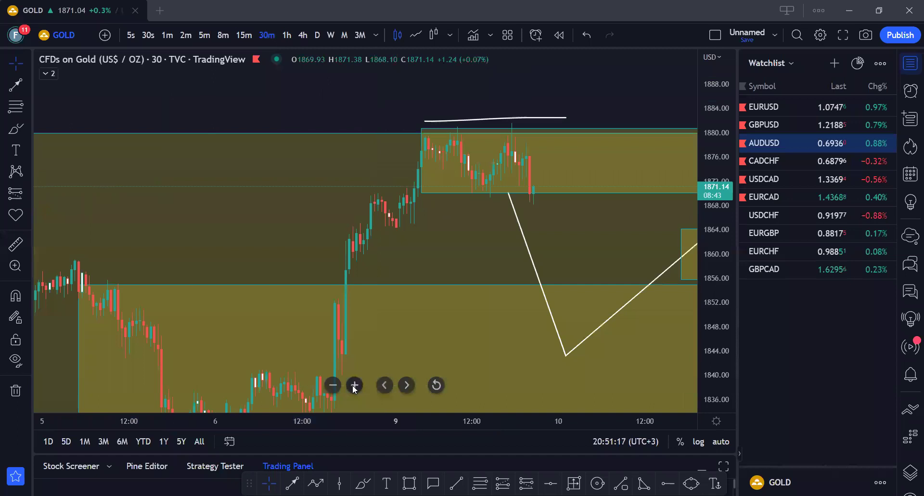
pyautogui.click(355, 385)
pyautogui.moveTo(716, 248); pyautogui.dragTo(717, 265)
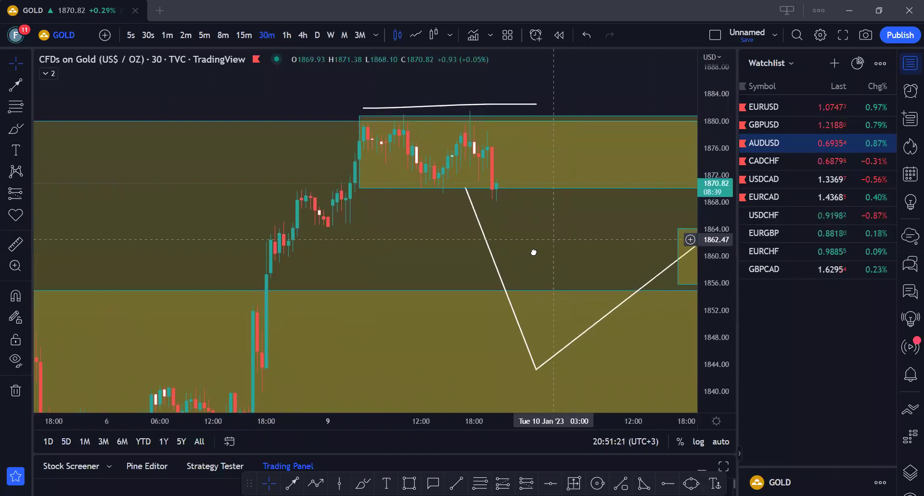
pyautogui.moveTo(532, 252); pyautogui.dragTo(511, 265)
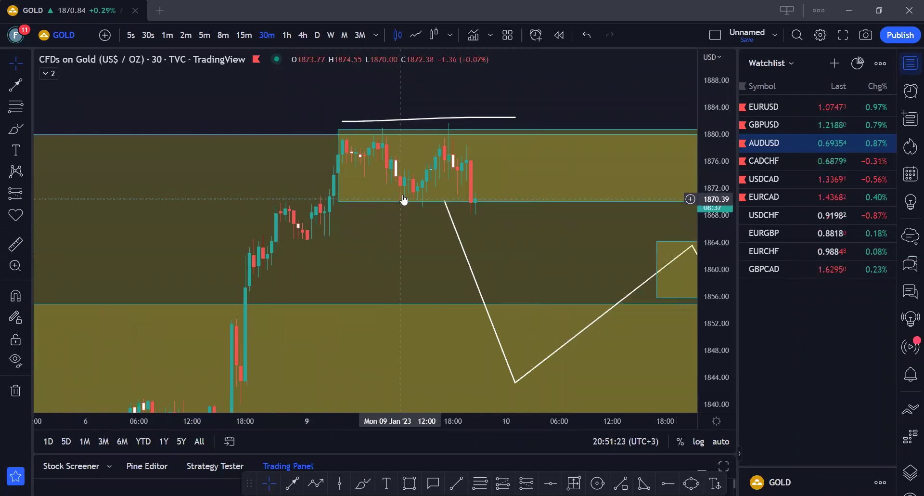
pyautogui.click(376, 144)
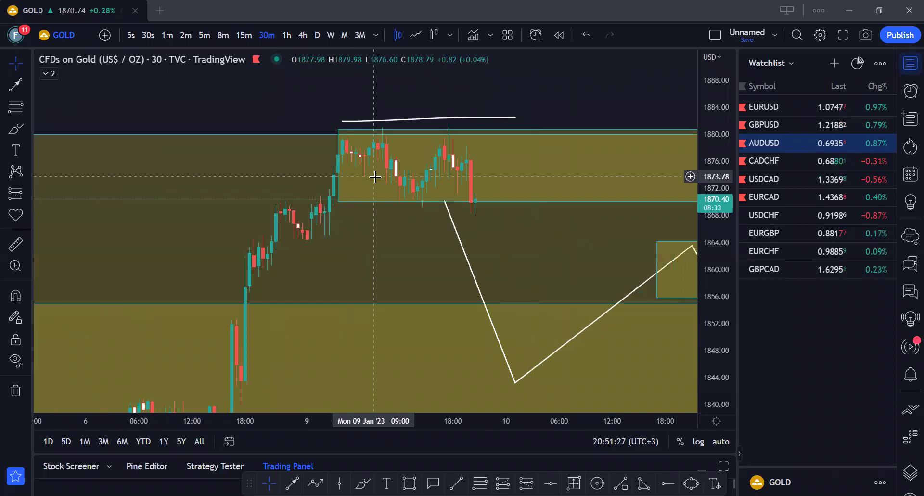
pyautogui.click(462, 278)
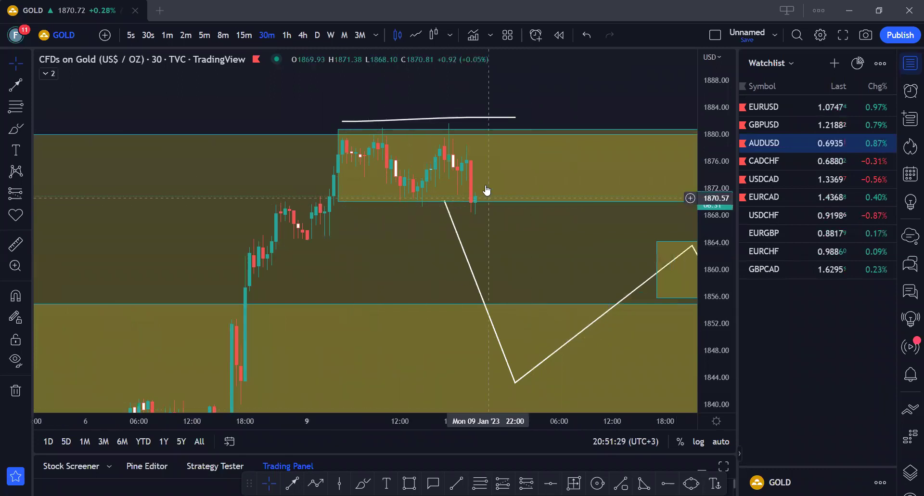
pyautogui.click(477, 159)
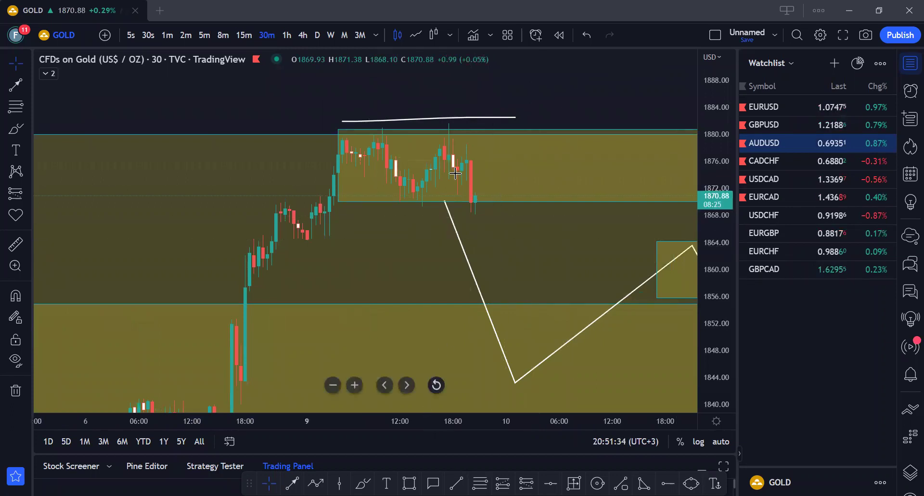
# Draw a rectangle zone from 1875.56 to 1879.12, spanning 9 January 17:00 to 10 January 15:00
pyautogui.hotkey('alt', 'shift', 'r')
pyautogui.click(445, 165)
pyautogui.click(613, 140)
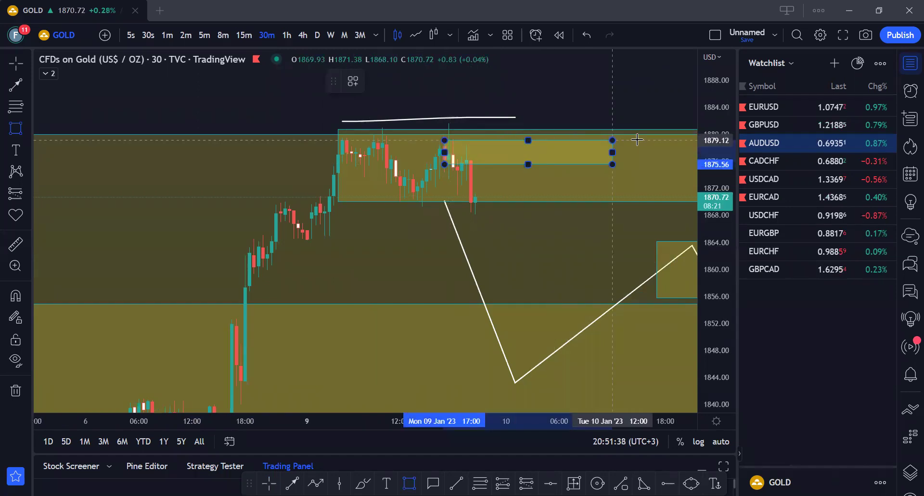
pyautogui.click(639, 140)
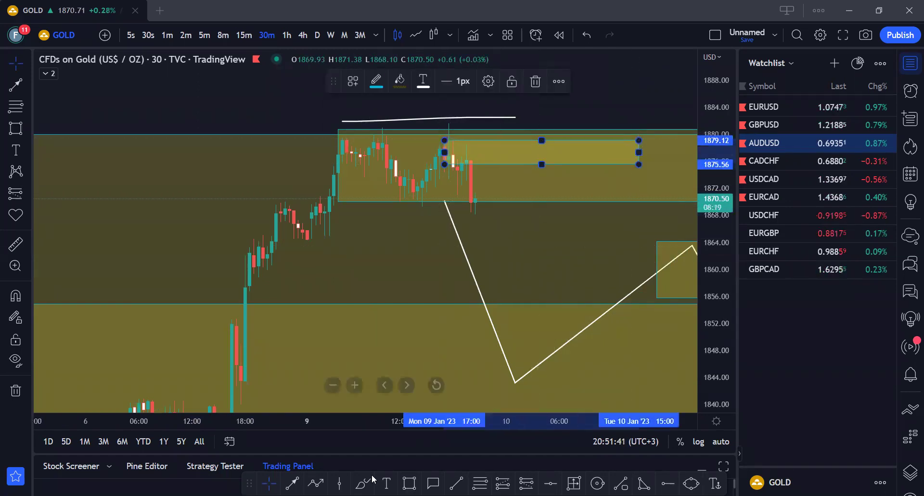
# Draw a path arrow from about 1872 up to about 1878 in the new zone and down to about 1853
pyautogui.click(316, 483)
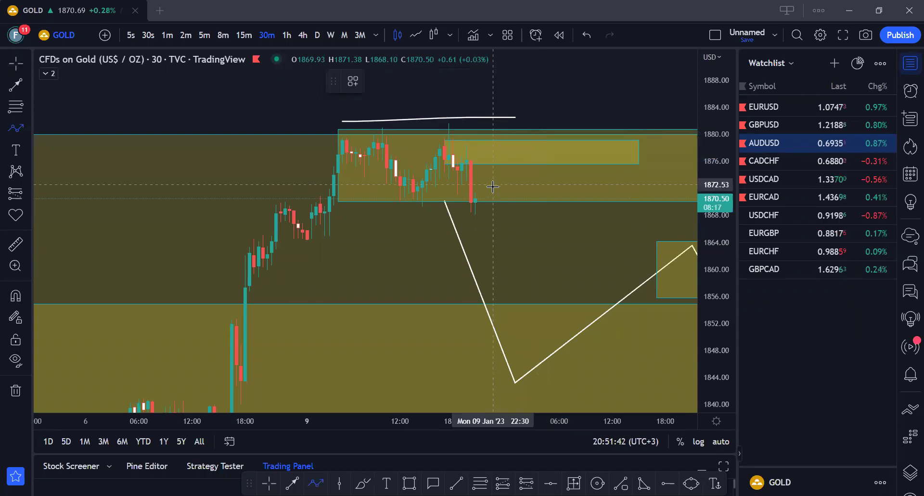
pyautogui.click(493, 188)
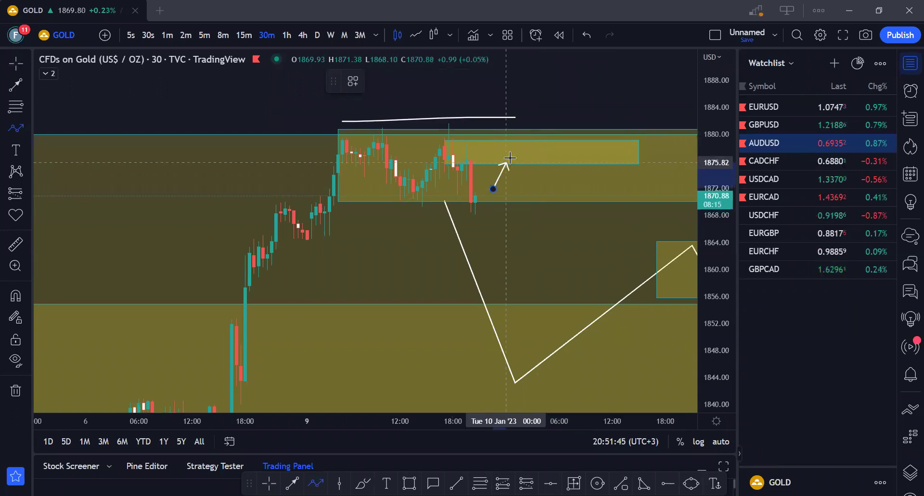
pyautogui.click(514, 148)
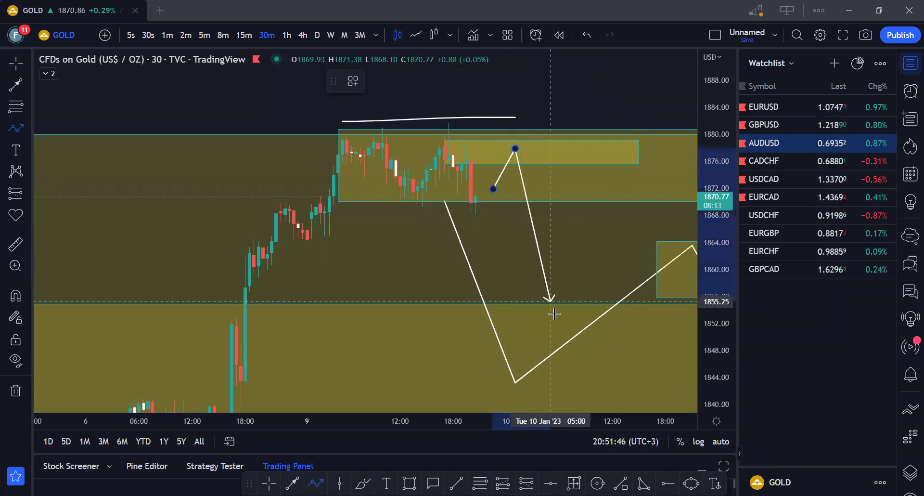
pyautogui.doubleClick(556, 313)
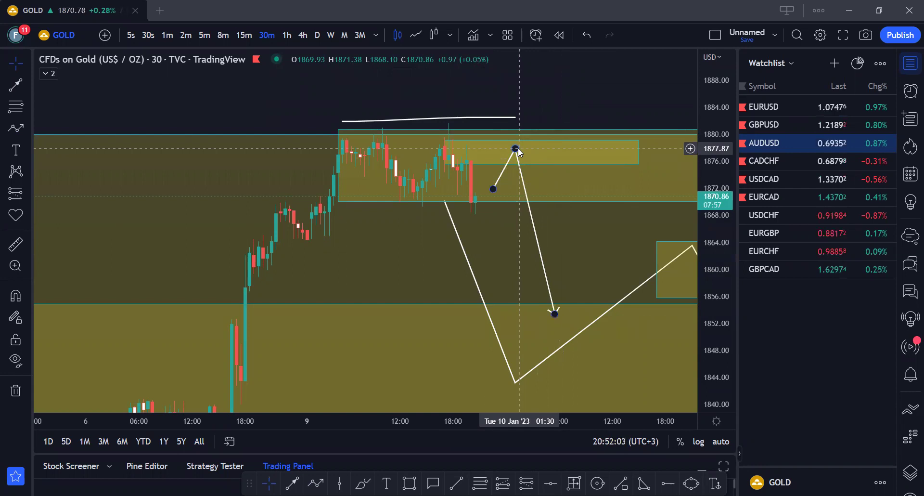
pyautogui.click(661, 176)
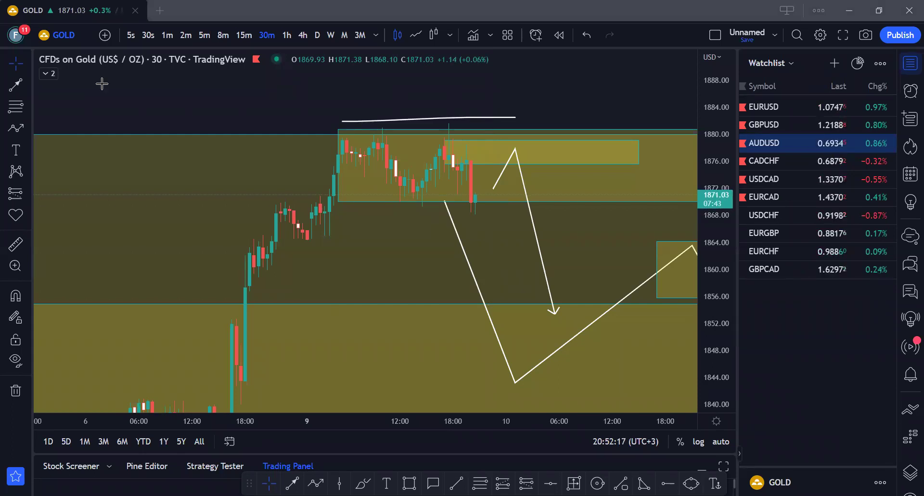
# Change the chart symbol to GBPAUD from OANDA
pyautogui.click(66, 38)
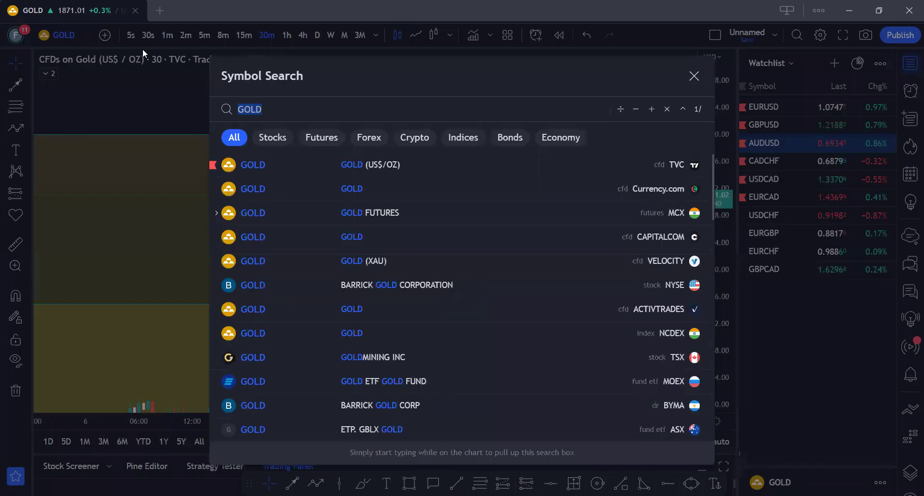
pyautogui.click(293, 114)
pyautogui.press('BackSpace')
pyautogui.press('BackSpace')
pyautogui.write('BPAUD')
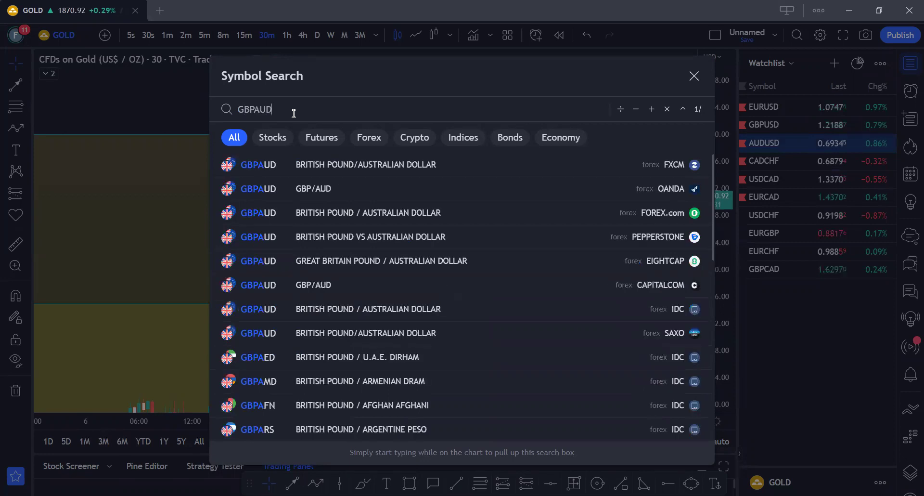
pyautogui.click(359, 183)
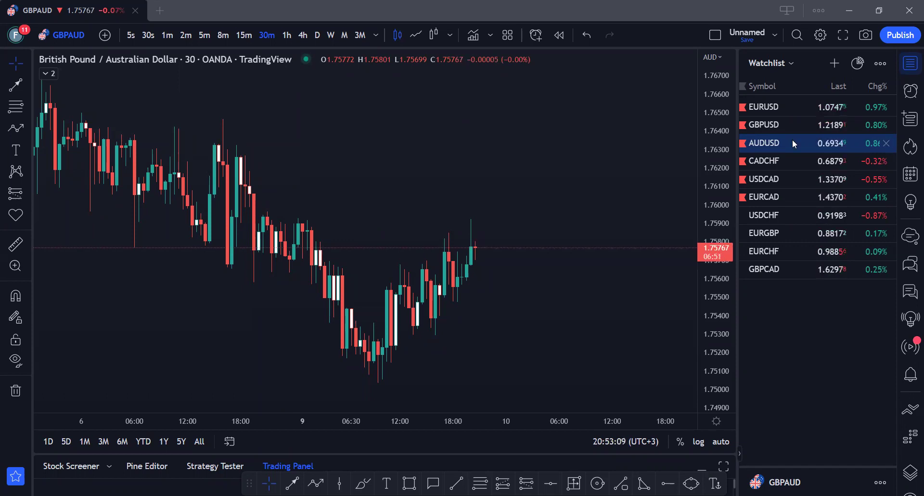
# Change the chart symbol to GOLD from TVC and bring the 30-minute zones and projected price paths into view
pyautogui.click(68, 34)
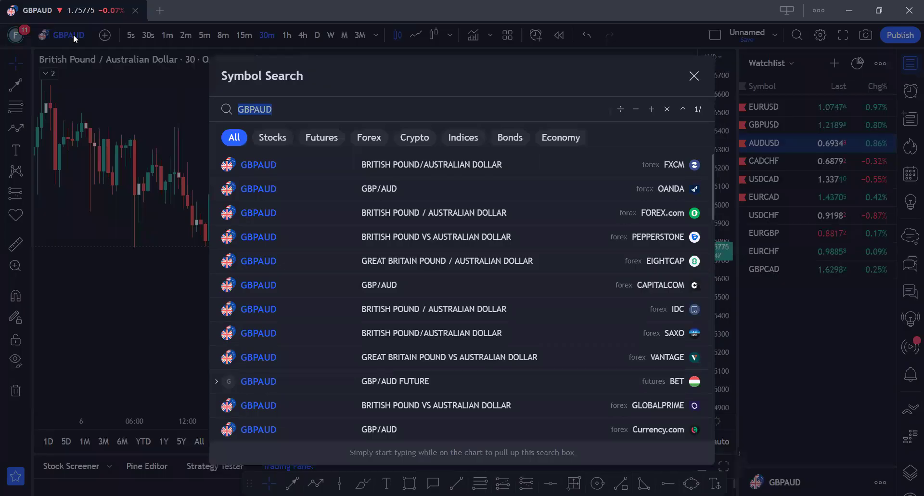
pyautogui.write('GOLD')
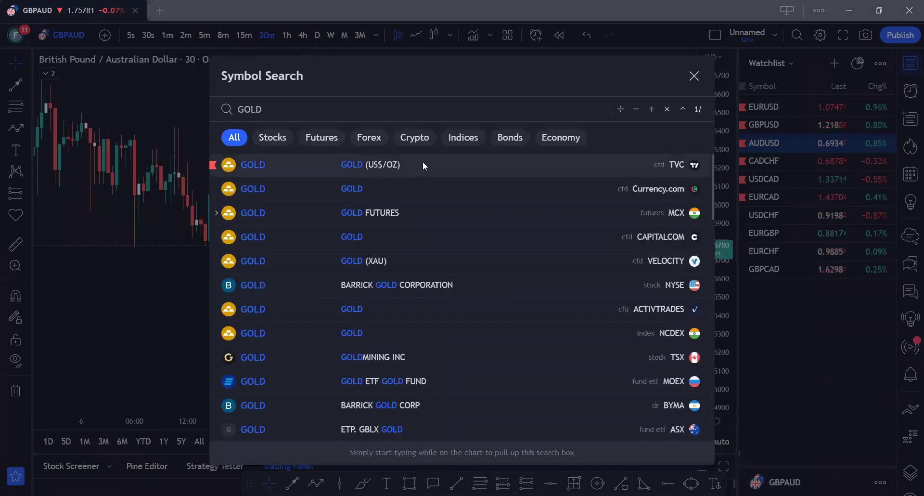
pyautogui.click(456, 162)
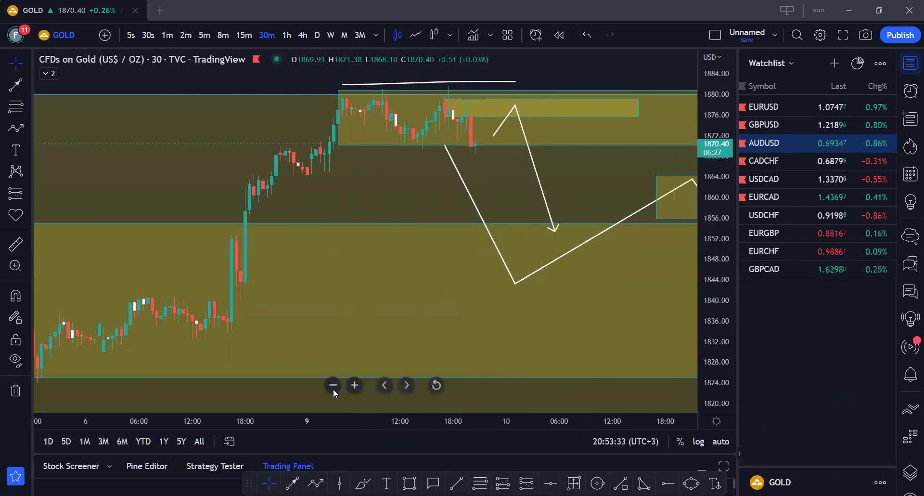
pyautogui.click(333, 387)
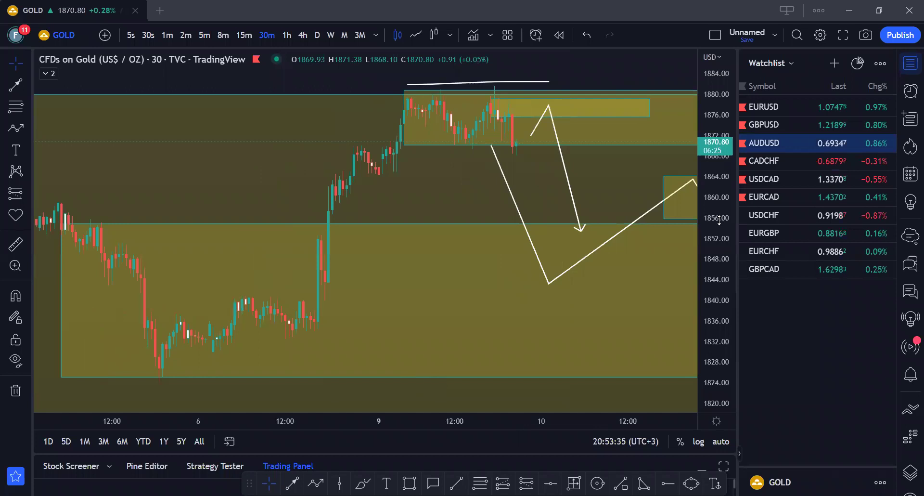
pyautogui.moveTo(719, 224); pyautogui.dragTo(719, 238)
pyautogui.moveTo(494, 192); pyautogui.dragTo(424, 214)
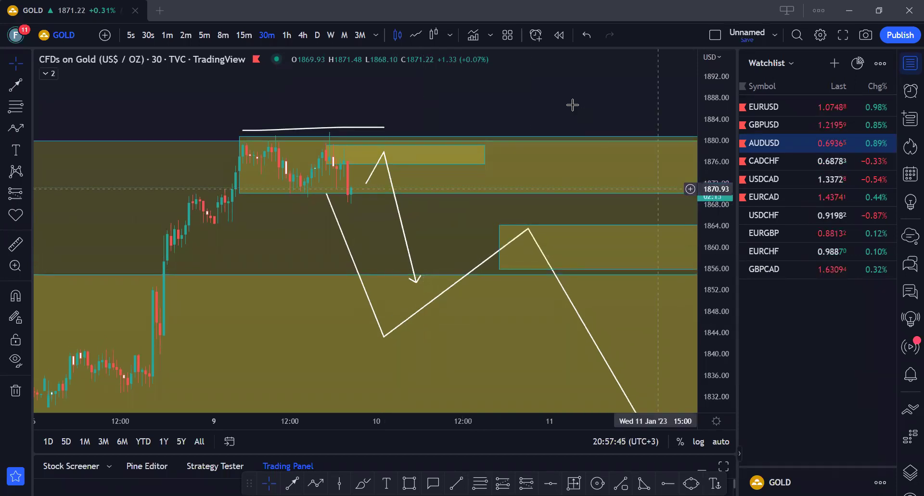
# Draw a rectangle zone in the empty area above price, from about 1906.79 to 1913.10, spanning 6 January 20:30 to 10 January 04:30
pyautogui.moveTo(608, 246); pyautogui.dragTo(640, 448)
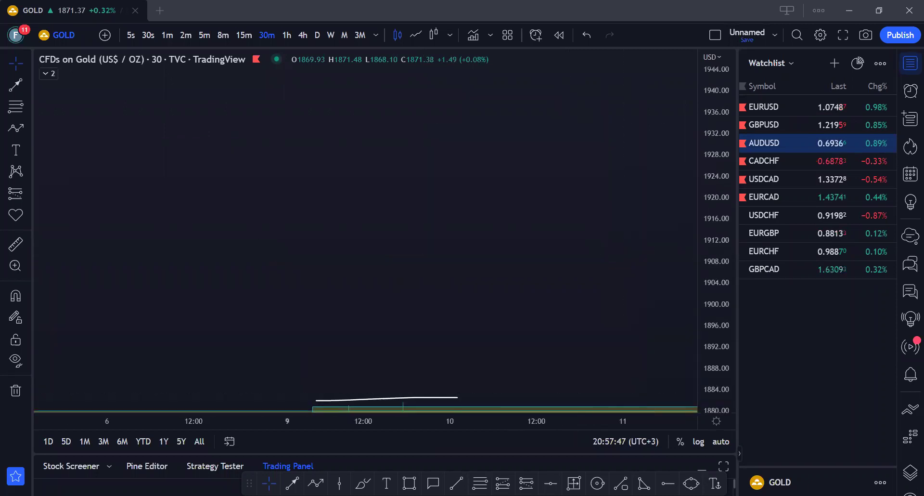
pyautogui.hotkey('alt', 'shift', 'r')
pyautogui.moveTo(255, 234)
pyautogui.mouseDown()
pyautogui.moveTo(419, 250)
pyautogui.moveTo(483, 268)
pyautogui.mouseUp()
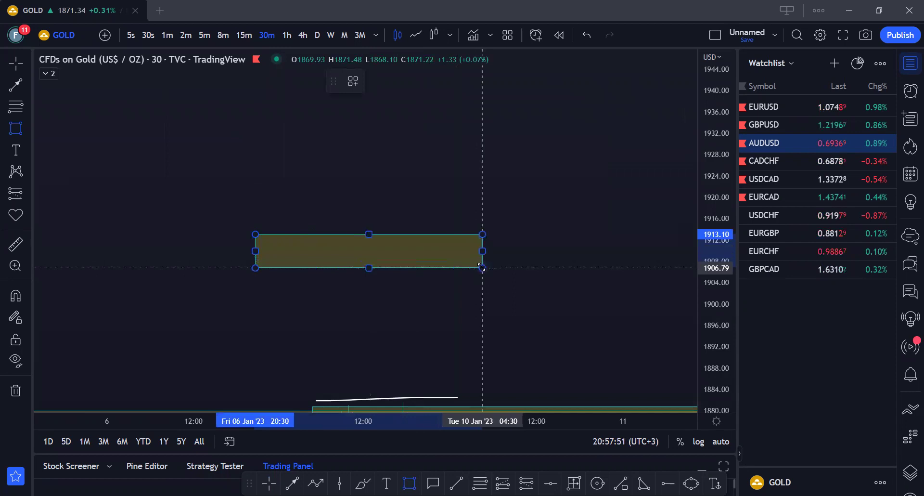
pyautogui.click(531, 252)
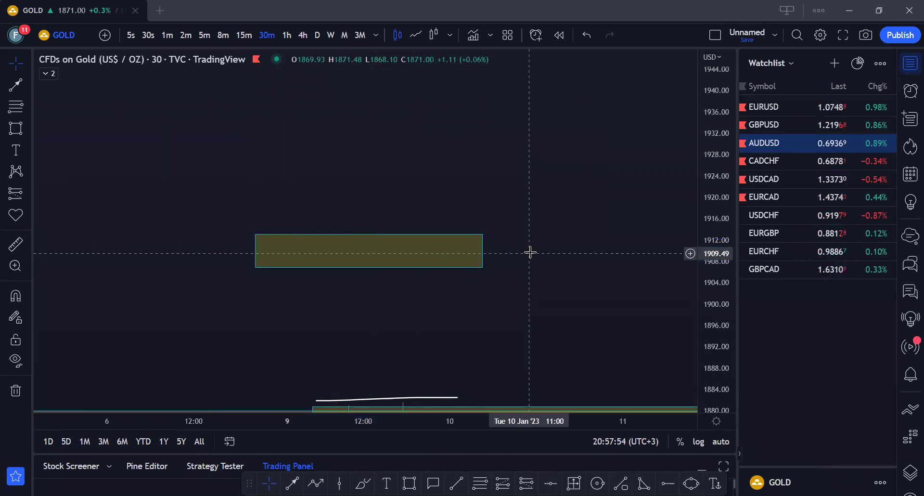
# Draw an arrow from about 1909.60 inside the new zone up to about 1927.08
pyautogui.click(19, 86)
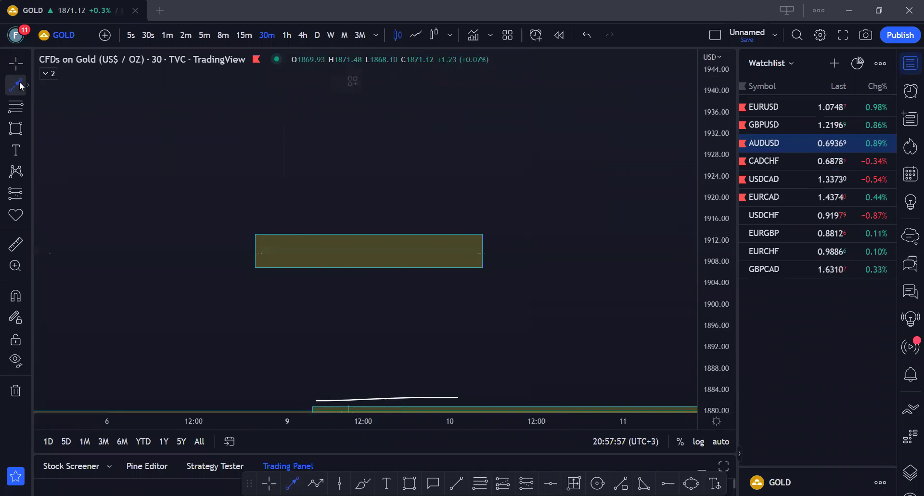
pyautogui.click(368, 251)
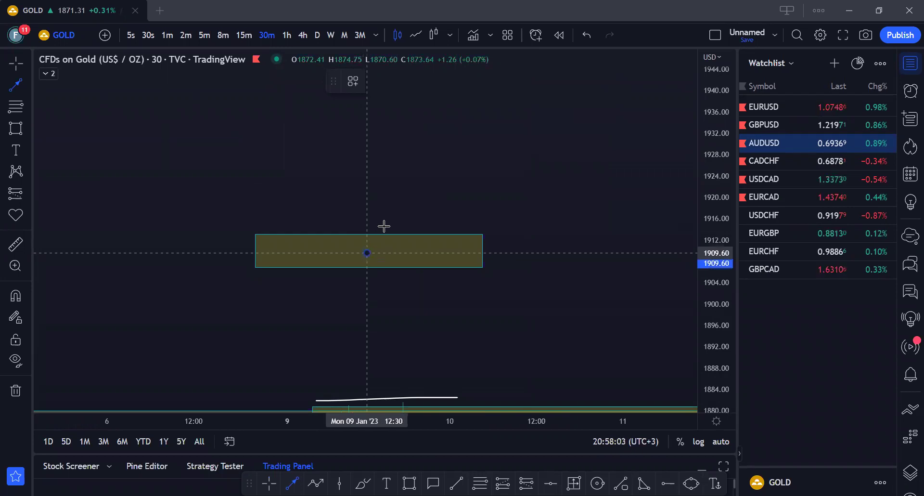
pyautogui.click(418, 159)
pyautogui.doubleClick(417, 162)
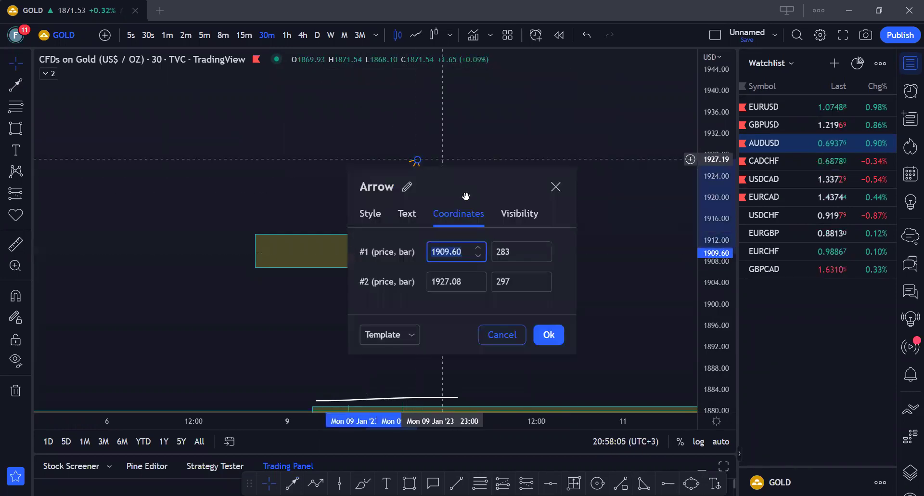
pyautogui.click(548, 331)
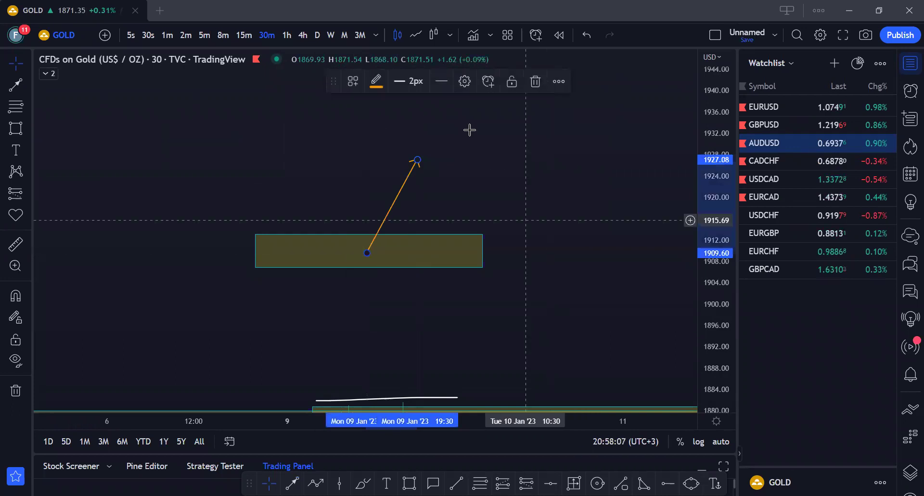
pyautogui.click(371, 157)
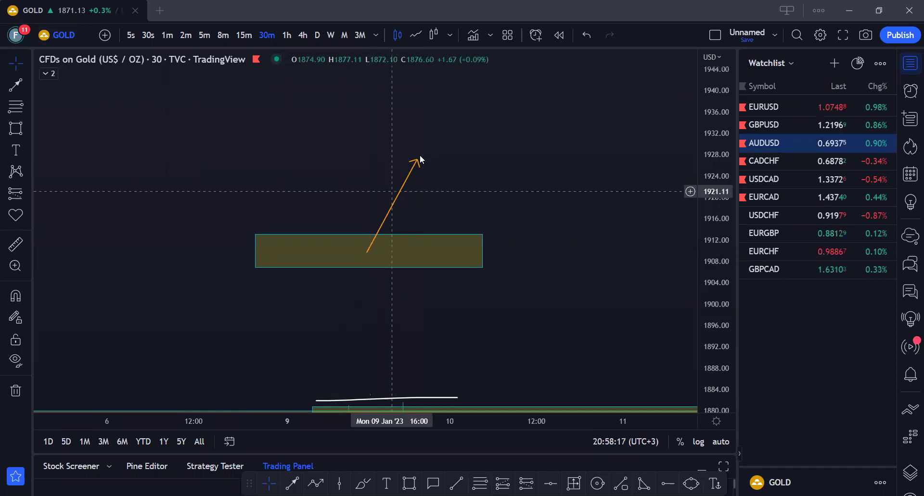
# Move the arrow's tip to about 1926.63 and its starting point to about 1907.91 inside the zone
pyautogui.moveTo(418, 164)
pyautogui.mouseDown()
pyautogui.moveTo(374, 247)
pyautogui.moveTo(410, 163)
pyautogui.mouseUp()
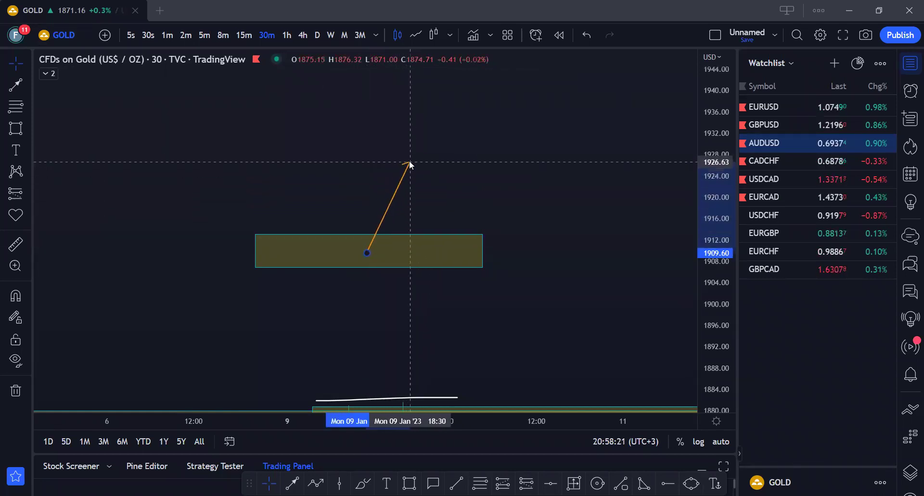
pyautogui.click(412, 197)
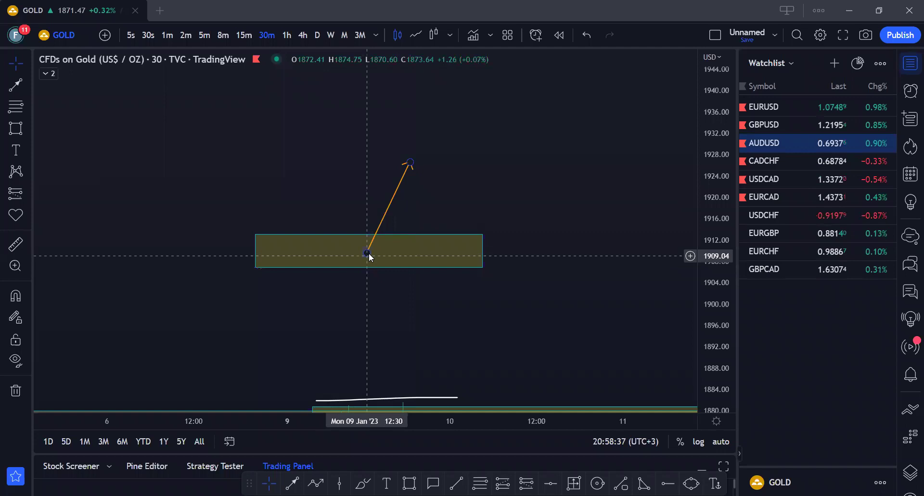
pyautogui.moveTo(369, 254); pyautogui.dragTo(363, 262)
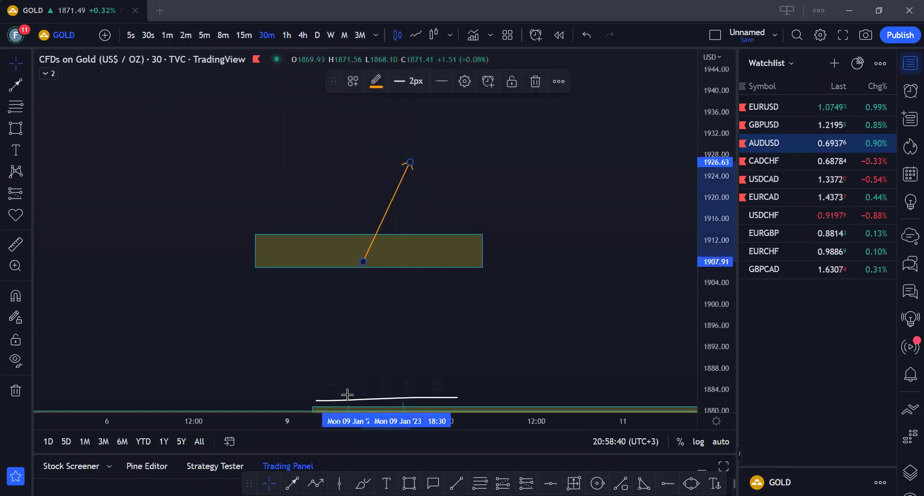
# Brush a W-shaped double bottom inside the example zone, with lines beneath it and a vertical stroke beside it
pyautogui.click(363, 483)
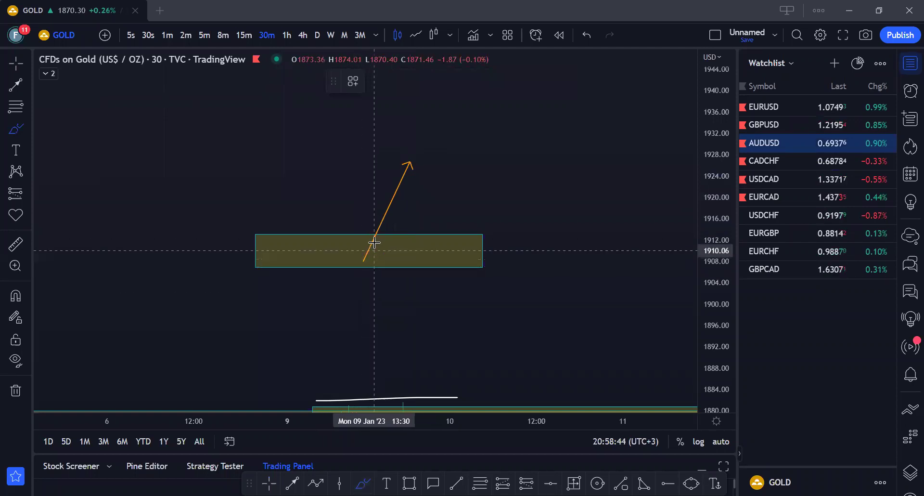
pyautogui.click(331, 215)
pyautogui.moveTo(335, 246)
pyautogui.mouseDown()
pyautogui.moveTo(347, 238)
pyautogui.moveTo(360, 251)
pyautogui.moveTo(363, 213)
pyautogui.mouseUp()
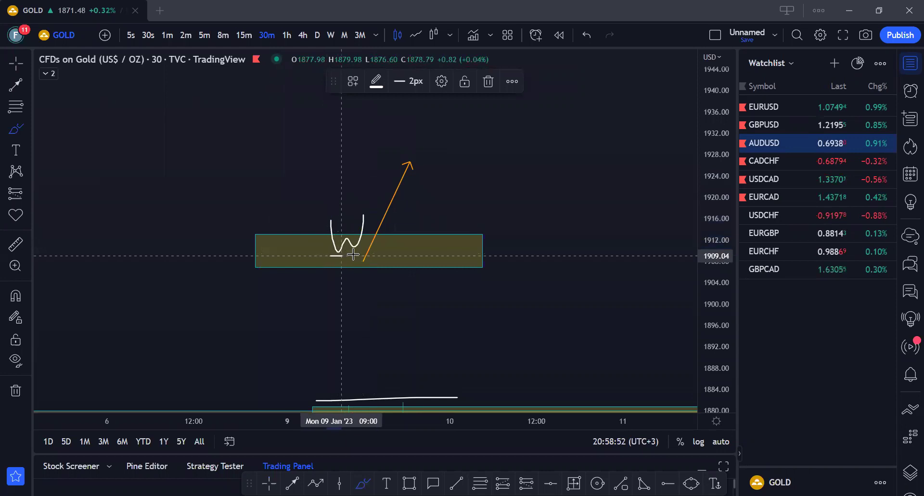
pyautogui.moveTo(353, 255); pyautogui.dragTo(364, 254)
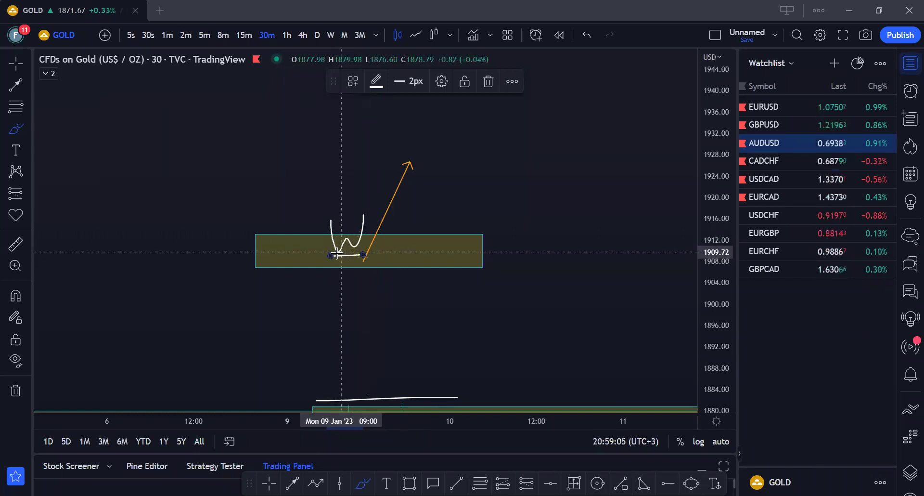
pyautogui.moveTo(339, 253)
pyautogui.mouseDown()
pyautogui.moveTo(360, 248)
pyautogui.moveTo(367, 231)
pyautogui.mouseUp()
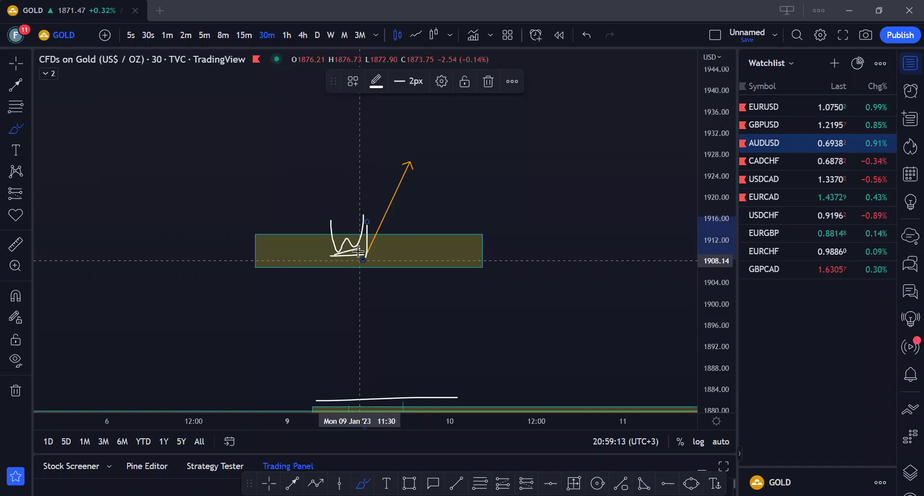
# Brush a small circle at the arrow's start, trace the arrow to its tip and outline the whole example freehand
pyautogui.moveTo(362, 253); pyautogui.dragTo(366, 253)
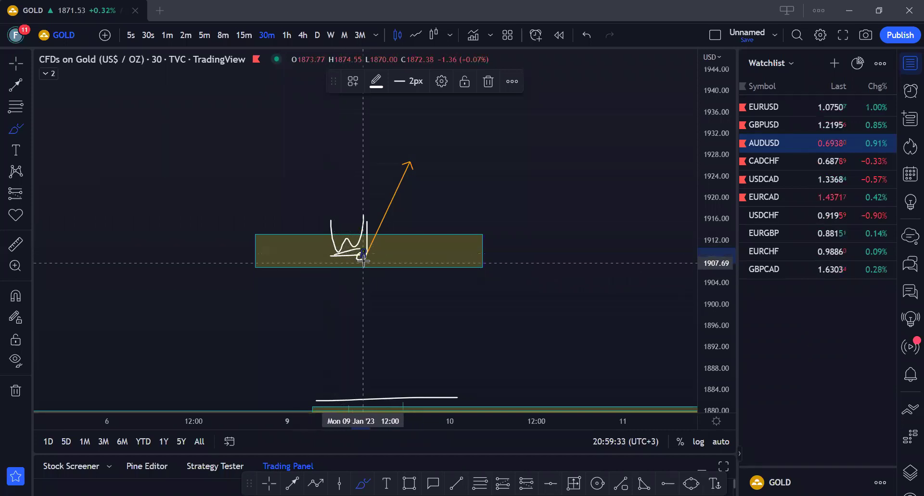
pyautogui.moveTo(387, 221)
pyautogui.mouseDown()
pyautogui.moveTo(419, 153)
pyautogui.moveTo(399, 166)
pyautogui.moveTo(385, 160)
pyautogui.mouseUp()
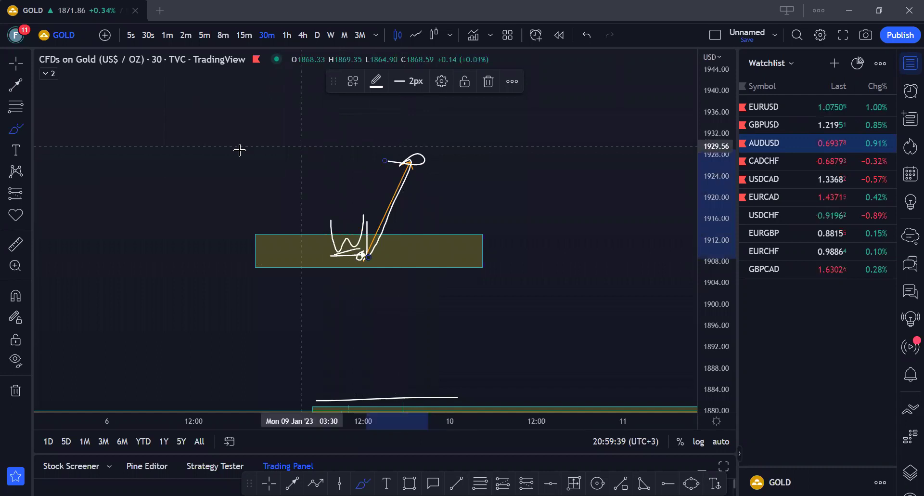
pyautogui.moveTo(215, 152)
pyautogui.mouseDown()
pyautogui.moveTo(241, 313)
pyautogui.moveTo(545, 307)
pyautogui.moveTo(530, 151)
pyautogui.moveTo(215, 166)
pyautogui.mouseUp()
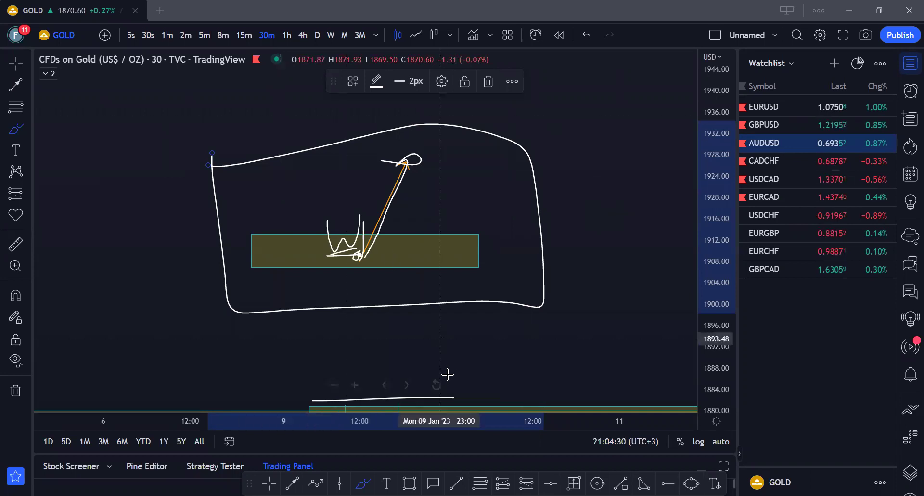
# Reset the gold chart view and change the chart symbol to GBPAUD from OANDA
pyautogui.click(437, 385)
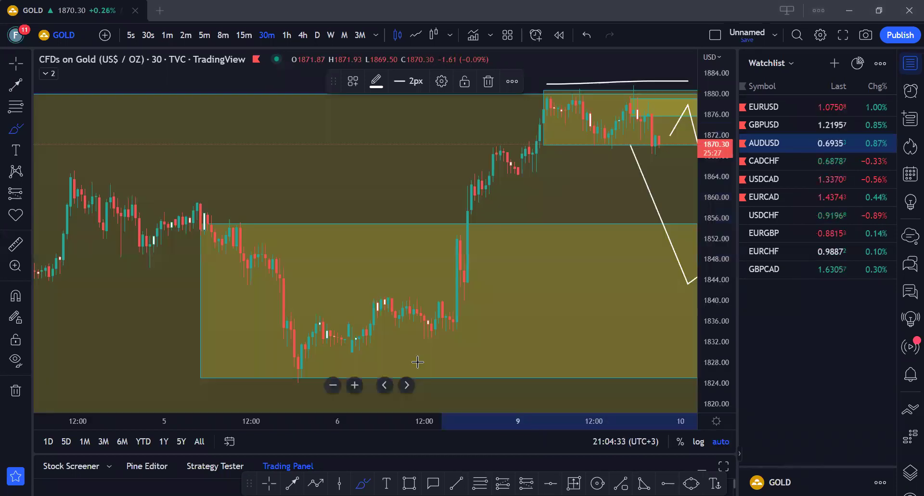
pyautogui.click(67, 35)
pyautogui.write('GBPAUD')
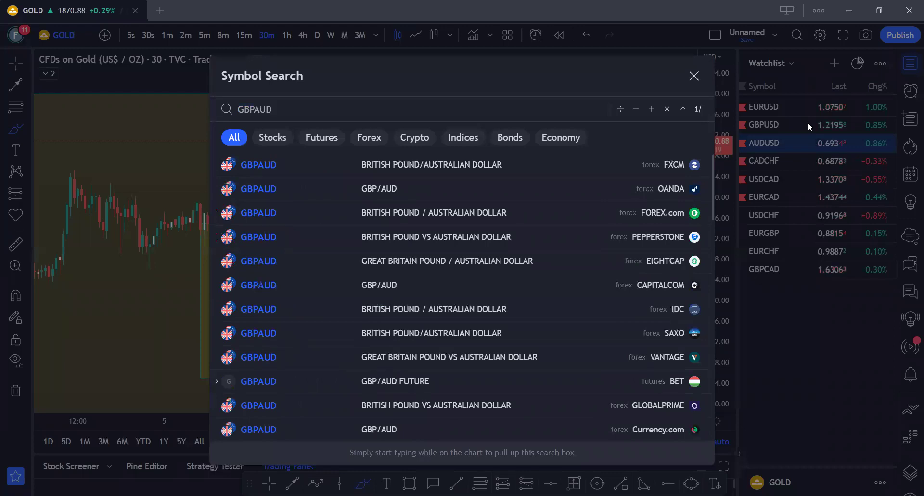
pyautogui.click(563, 185)
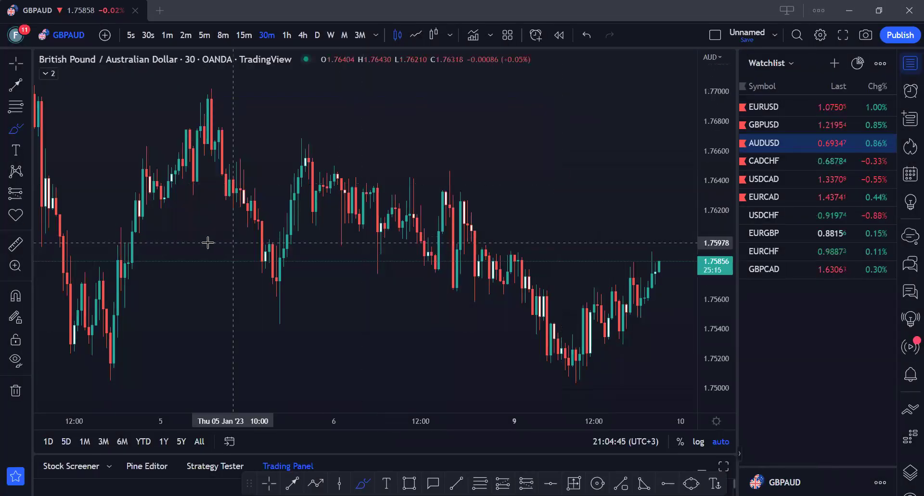
# Switch the GBPAUD chart to the weekly timeframe and remove its one existing drawing, keeping the indicators
pyautogui.click(330, 34)
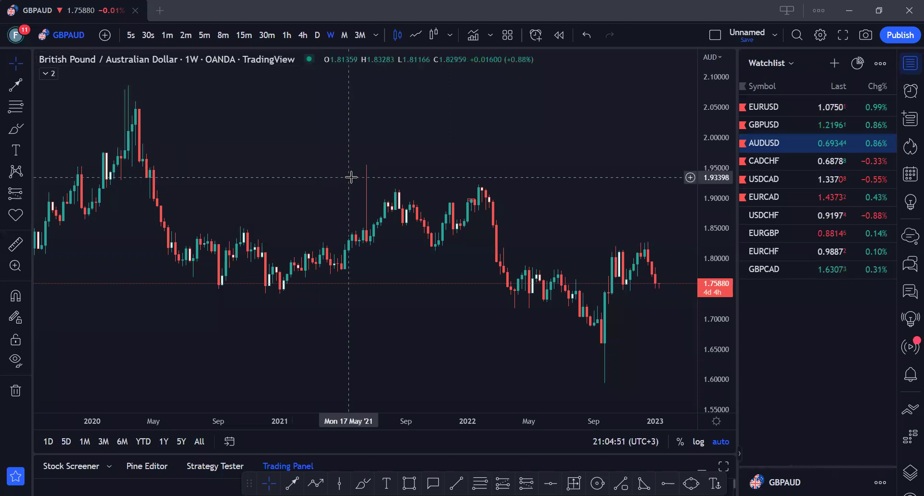
pyautogui.click(16, 390)
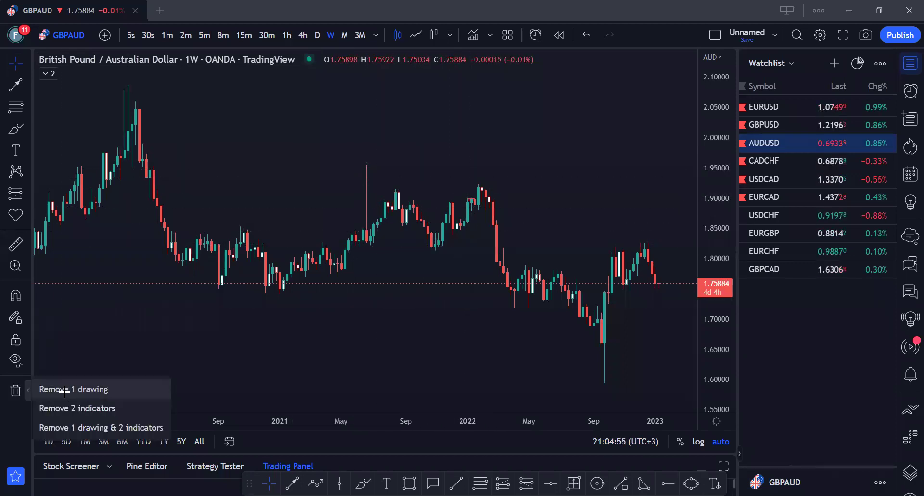
pyautogui.click(65, 391)
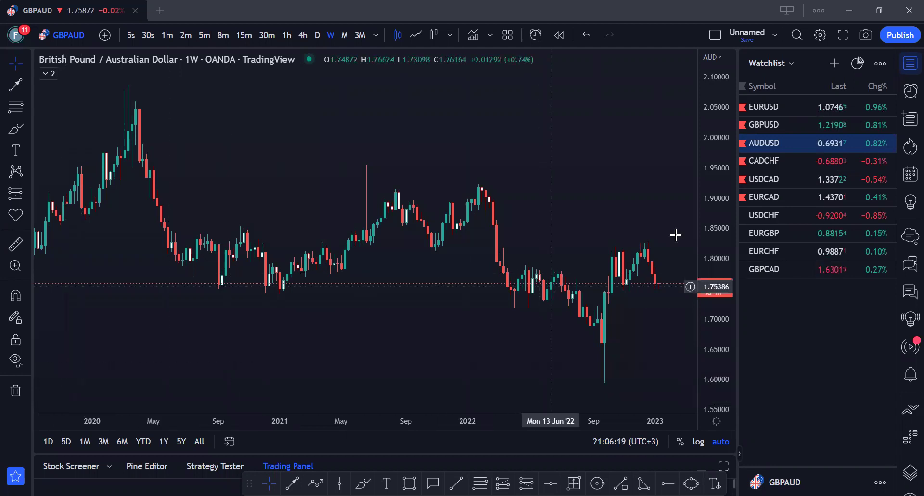
# Switch the GBPAUD chart to the monthly timeframe and examine its long-term price history
pyautogui.moveTo(723, 249); pyautogui.dragTo(681, 237)
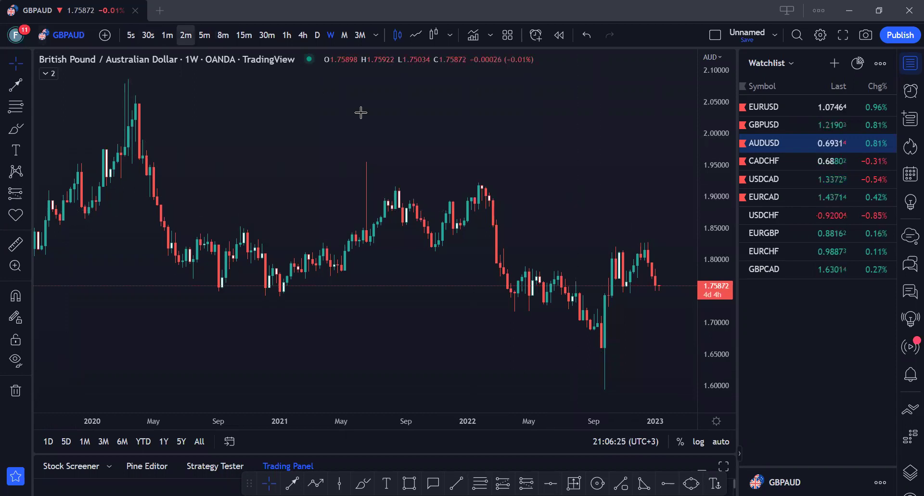
pyautogui.moveTo(344, 115); pyautogui.dragTo(324, 122)
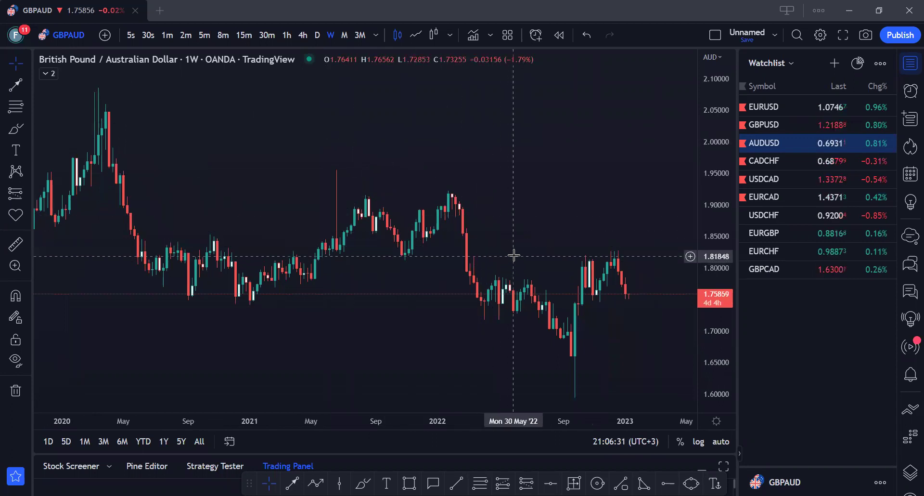
pyautogui.moveTo(347, 385)
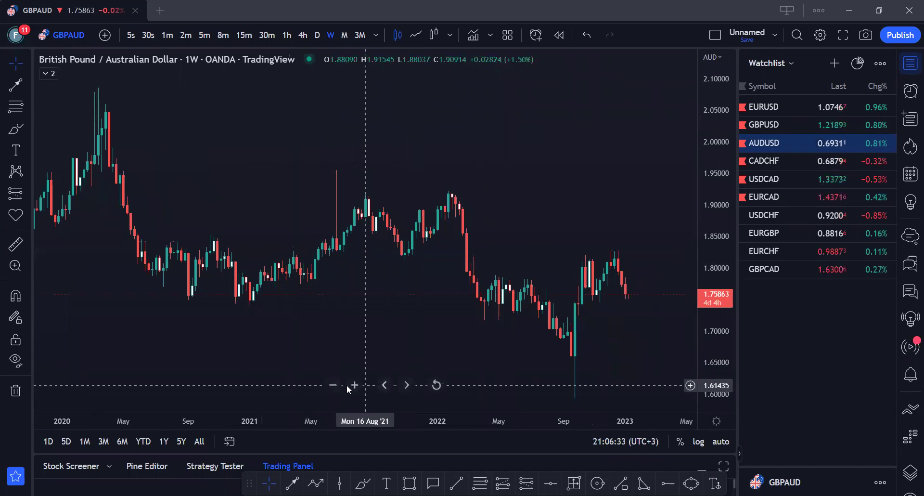
pyautogui.click(345, 39)
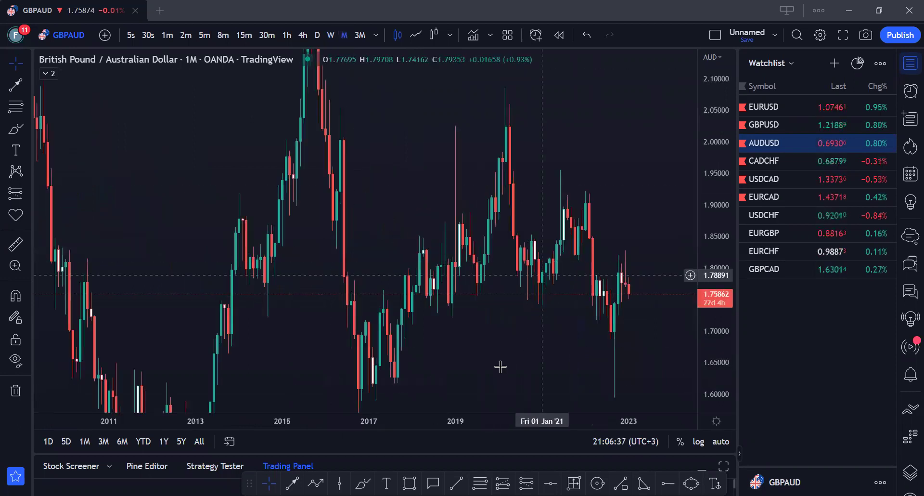
pyautogui.click(437, 386)
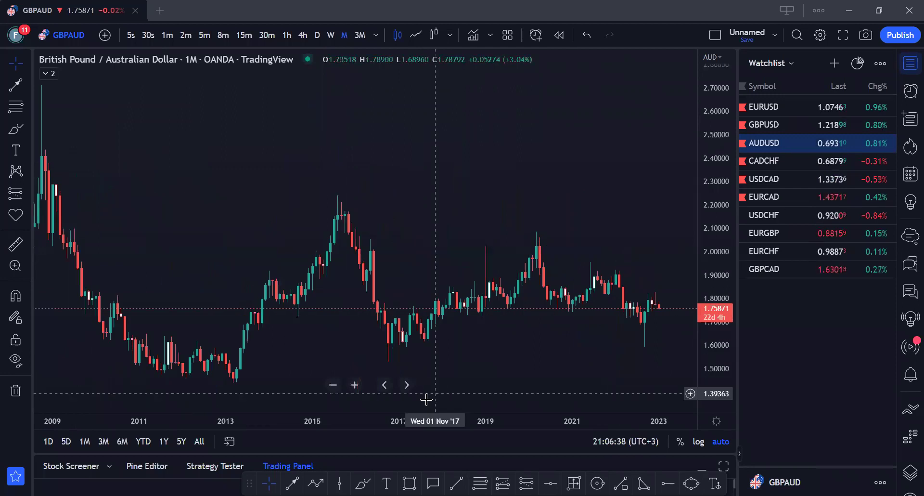
pyautogui.click(332, 385)
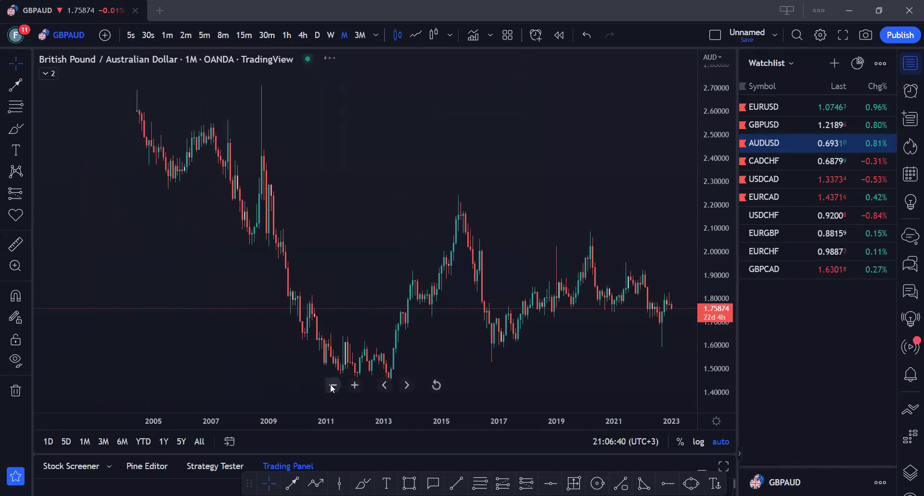
# Switch the GBPAUD chart to the weekly timeframe with empty space after the latest candle
pyautogui.click(332, 385)
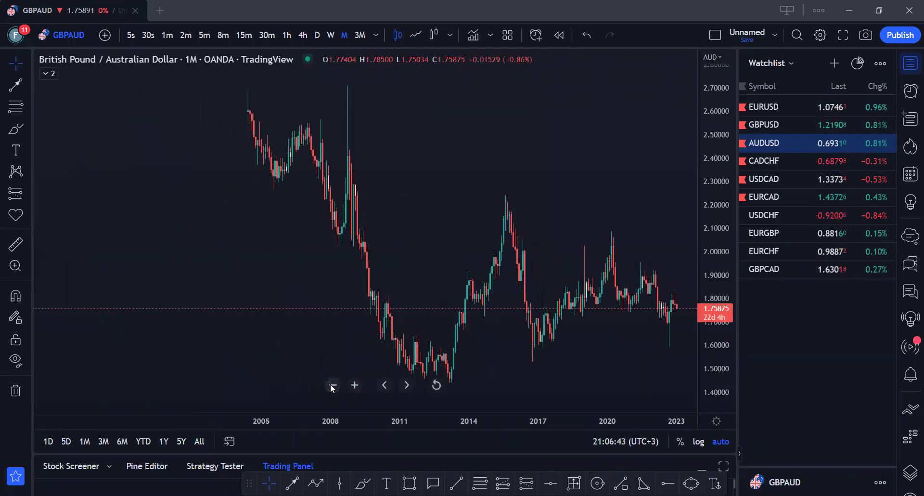
pyautogui.click(327, 39)
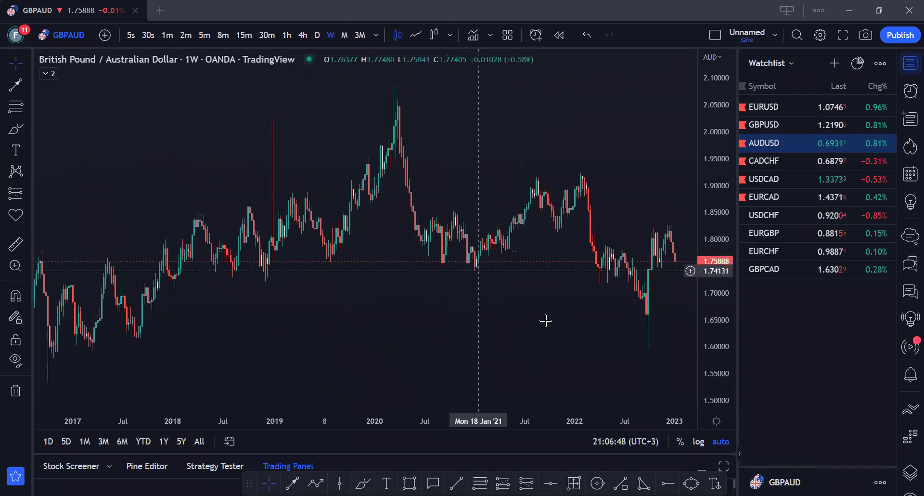
pyautogui.moveTo(488, 322); pyautogui.dragTo(440, 327)
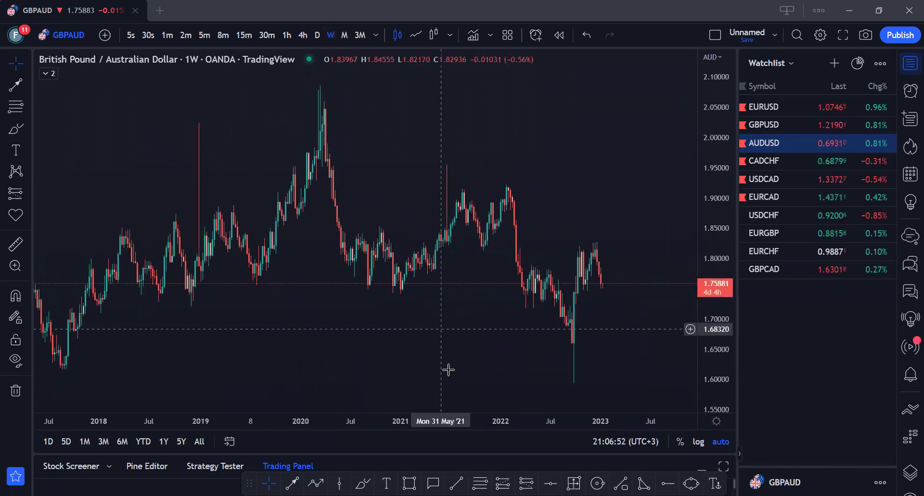
# Draw a path arrow from the March 2020 peak through the December 2020 low and January 2022 high to the late-2022 low
pyautogui.moveTo(448, 408)
pyautogui.click(316, 483)
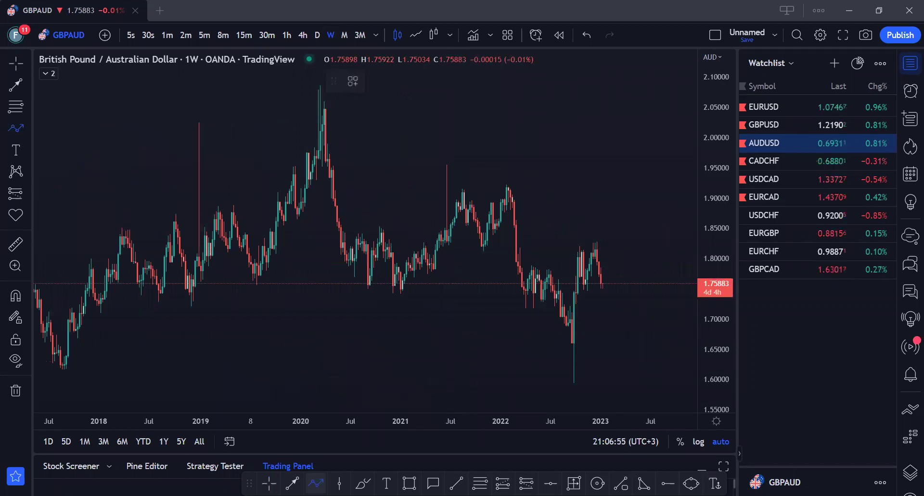
pyautogui.click(319, 95)
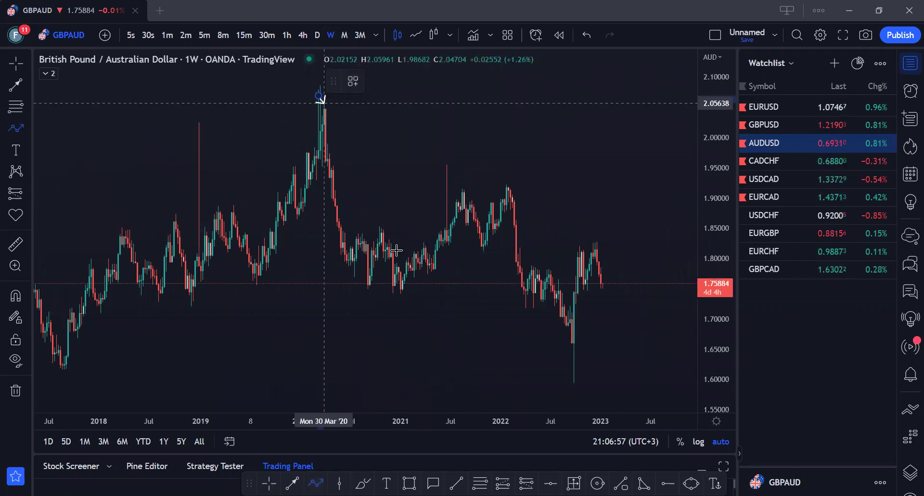
pyautogui.click(394, 302)
pyautogui.click(505, 187)
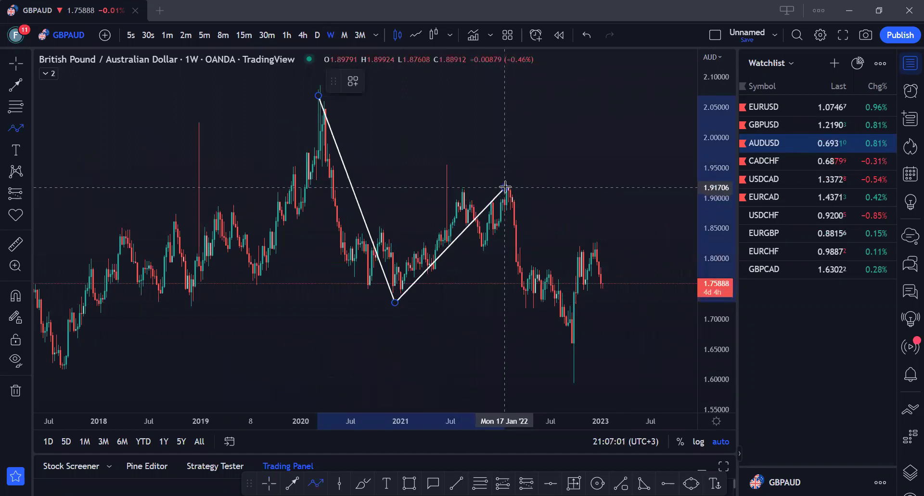
pyautogui.doubleClick(571, 381)
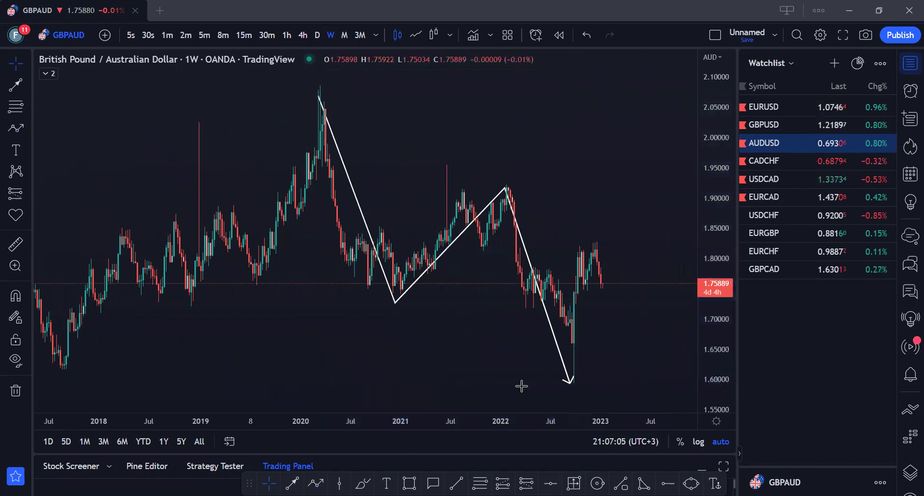
# Draw a dotted trend line at about 1.726 from the December 2020 low across to July 2022
pyautogui.hotkey('alt', 't')
pyautogui.click(393, 303)
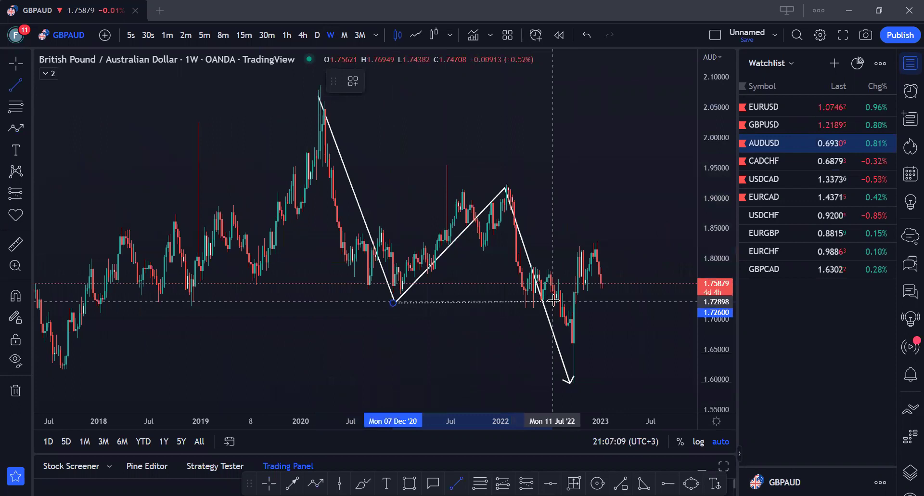
pyautogui.click(555, 302)
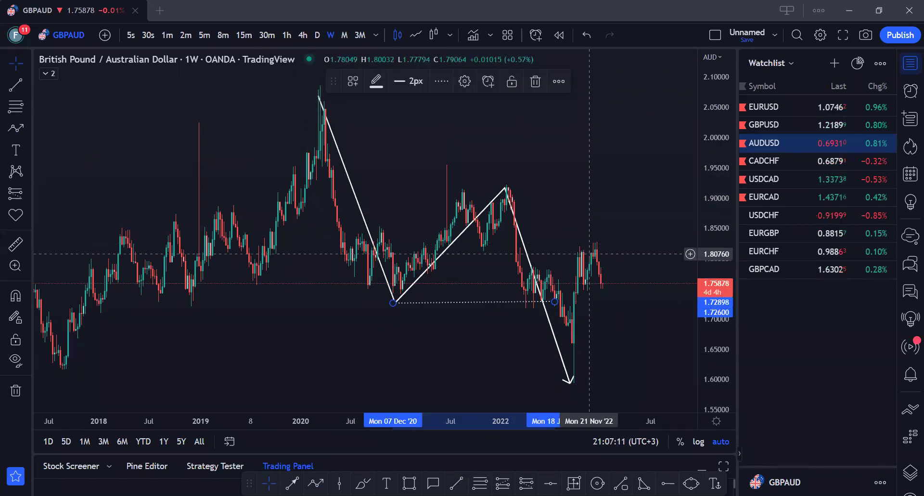
# Mark a supply zone rectangle from 18 October 2021 at 1.81357 up to about 1.92, extending past the latest candle
pyautogui.hotkey('alt', 'shift', 'r')
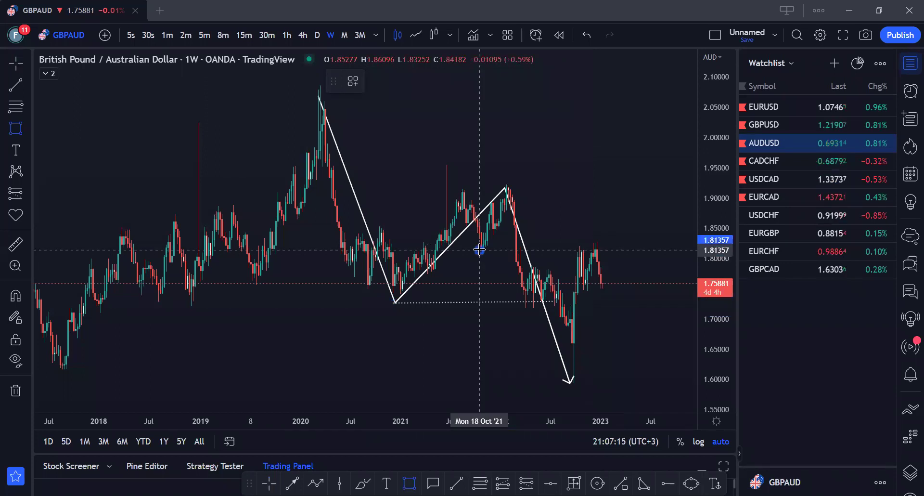
pyautogui.click(480, 250)
pyautogui.click(678, 184)
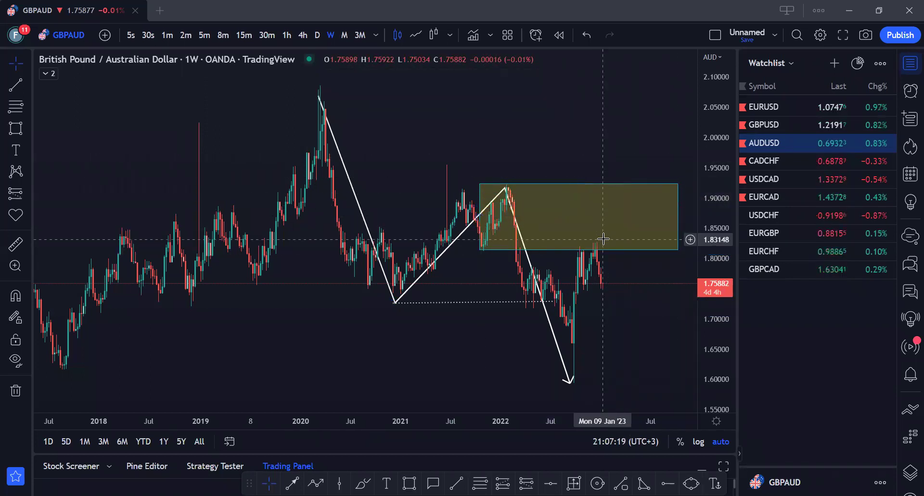
# Delete the path arrow and the dotted trend line from the weekly chart, keeping the zone rectangle
pyautogui.click(533, 269)
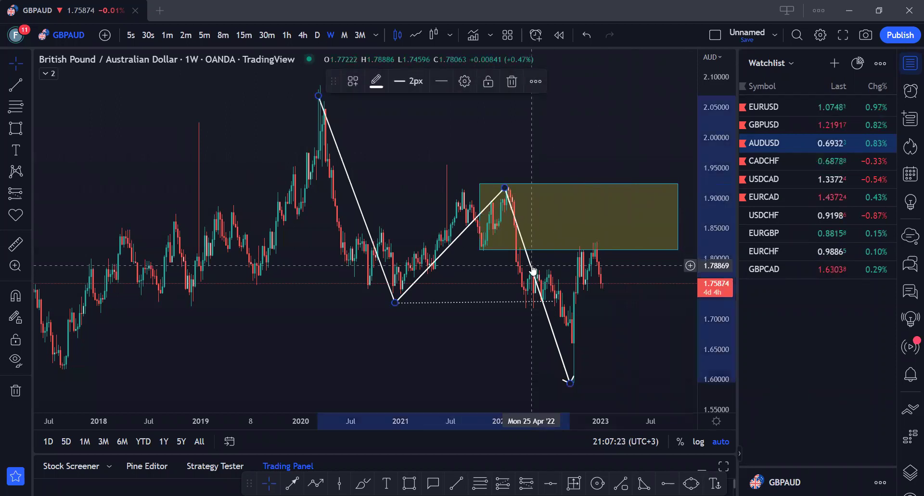
pyautogui.press('Delete')
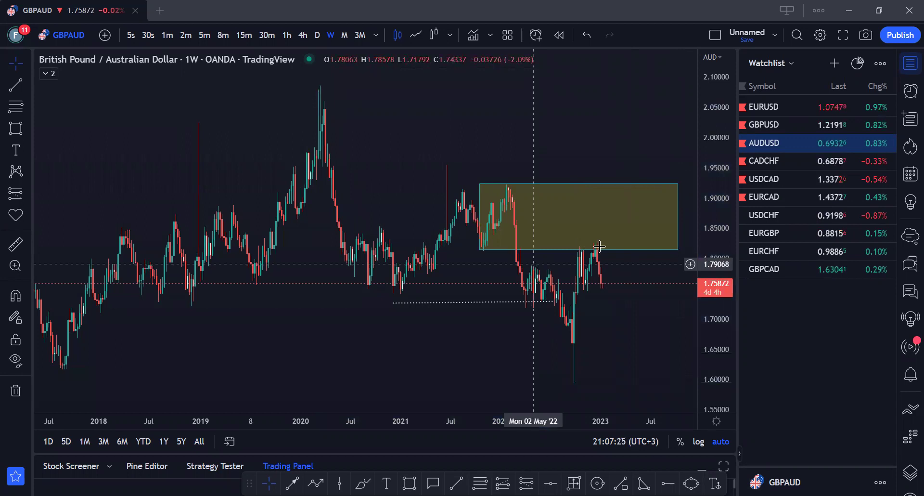
pyautogui.click(497, 302)
pyautogui.press('Delete')
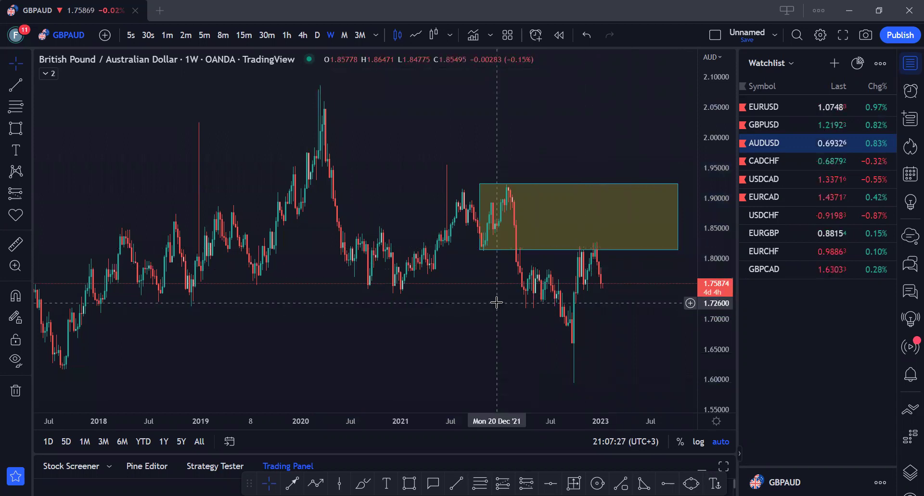
# Switch the chart to the daily timeframe and frame the October 2022 to January 2023 candles at the zone's lower edge
pyautogui.click(319, 36)
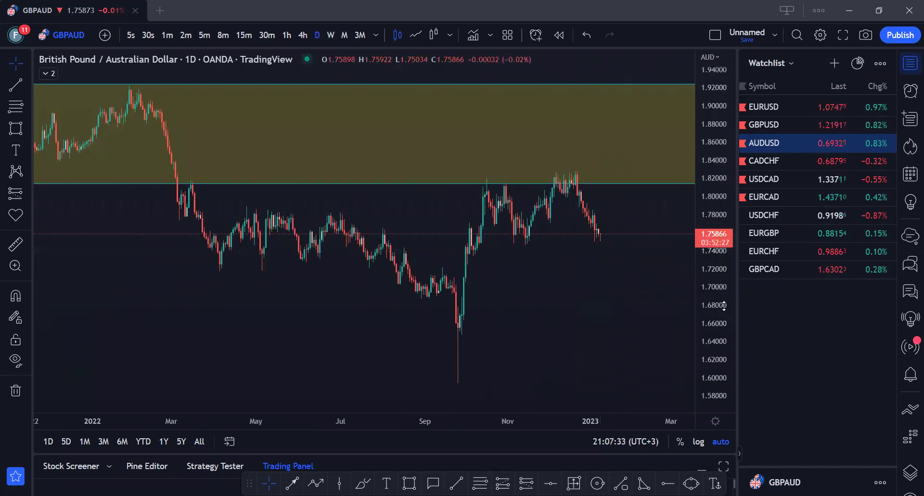
pyautogui.moveTo(718, 254); pyautogui.dragTo(717, 212)
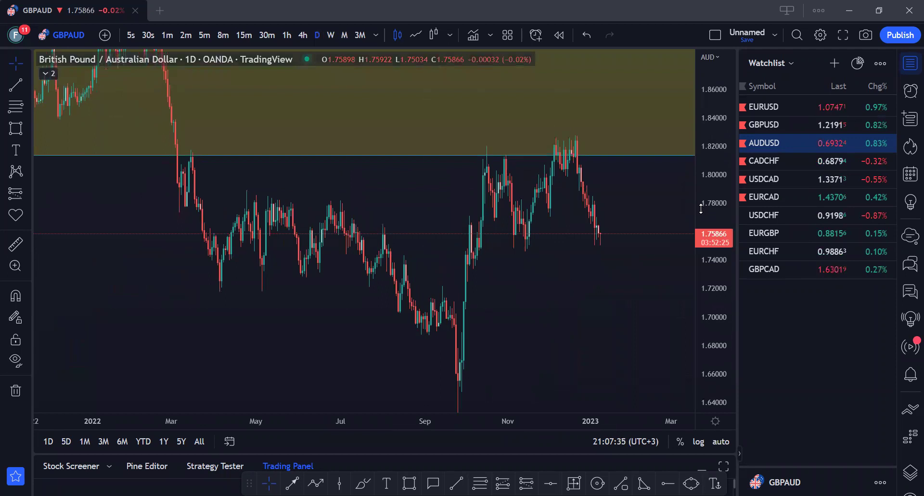
pyautogui.moveTo(614, 178); pyautogui.dragTo(511, 218)
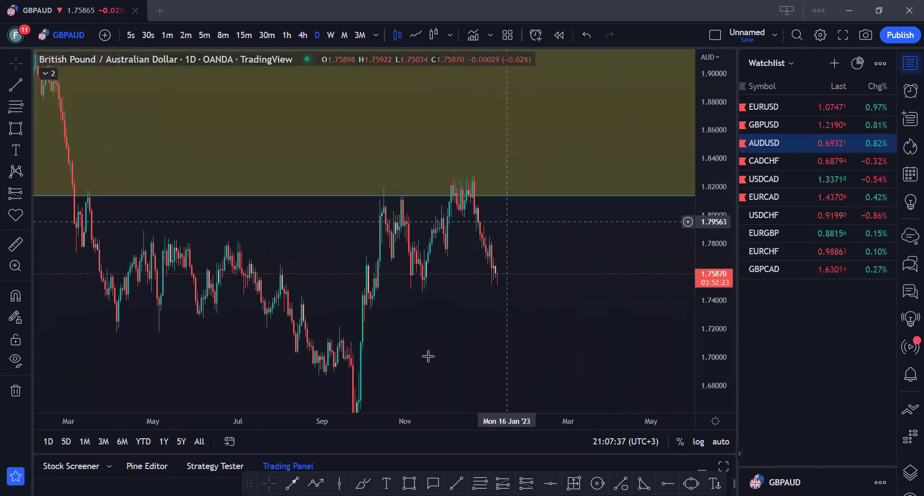
pyautogui.click(355, 385)
pyautogui.click(356, 385)
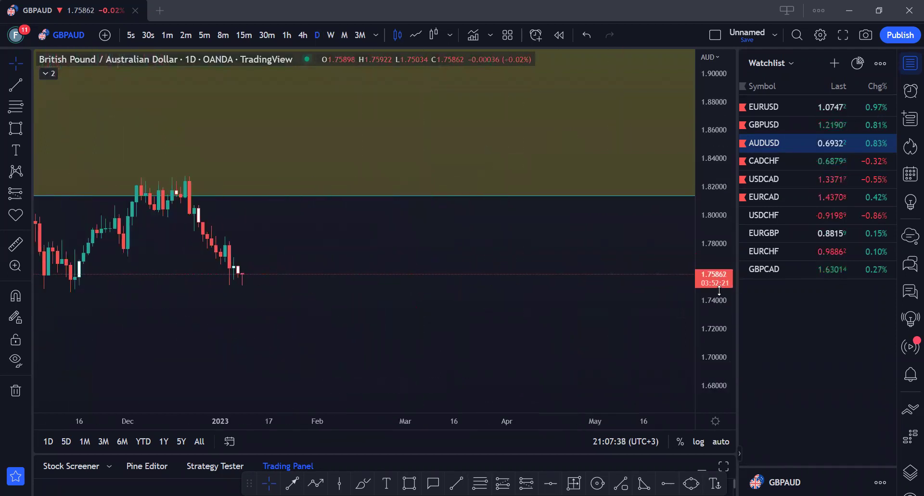
pyautogui.moveTo(430, 222); pyautogui.dragTo(582, 260)
pyautogui.moveTo(390, 387)
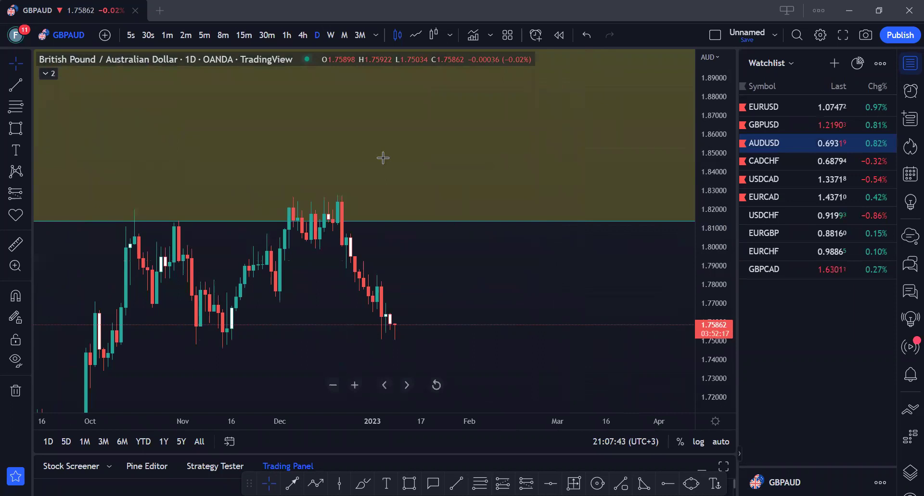
# Brush the October–November double top, its high level and the rise to the December high, and remove all the strokes
pyautogui.hotkey('alt', 'b')
pyautogui.moveTo(115, 295)
pyautogui.mouseDown()
pyautogui.moveTo(130, 212)
pyautogui.moveTo(158, 271)
pyautogui.moveTo(175, 227)
pyautogui.moveTo(232, 340)
pyautogui.mouseUp()
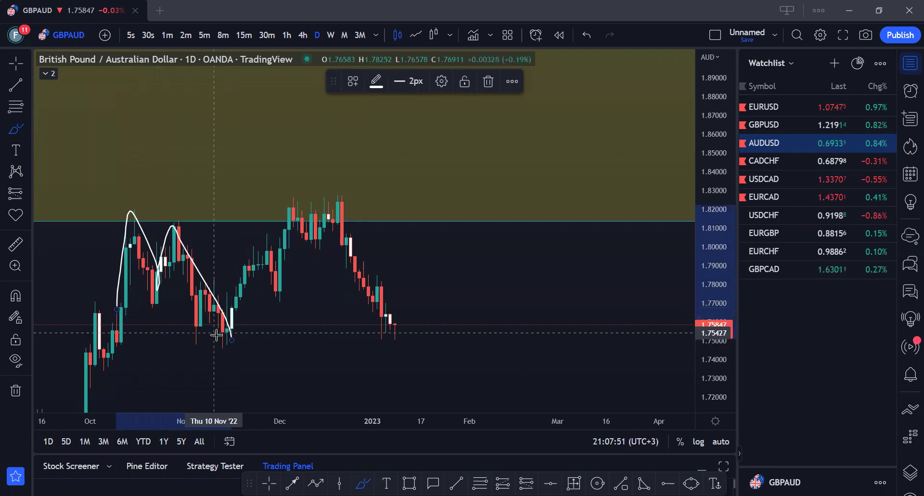
pyautogui.moveTo(125, 206); pyautogui.dragTo(289, 208)
pyautogui.moveTo(232, 337); pyautogui.dragTo(246, 290)
pyautogui.moveTo(297, 203)
pyautogui.mouseDown()
pyautogui.moveTo(301, 181)
pyautogui.moveTo(293, 188)
pyautogui.mouseUp()
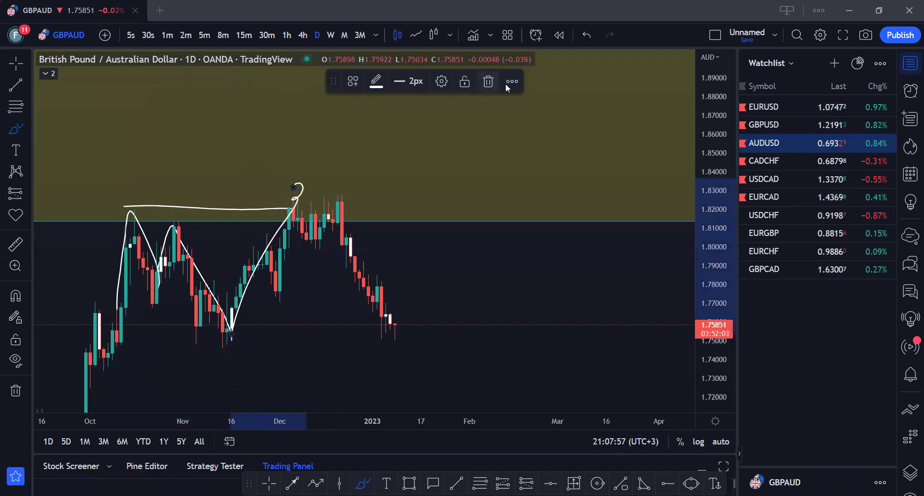
pyautogui.click(490, 81)
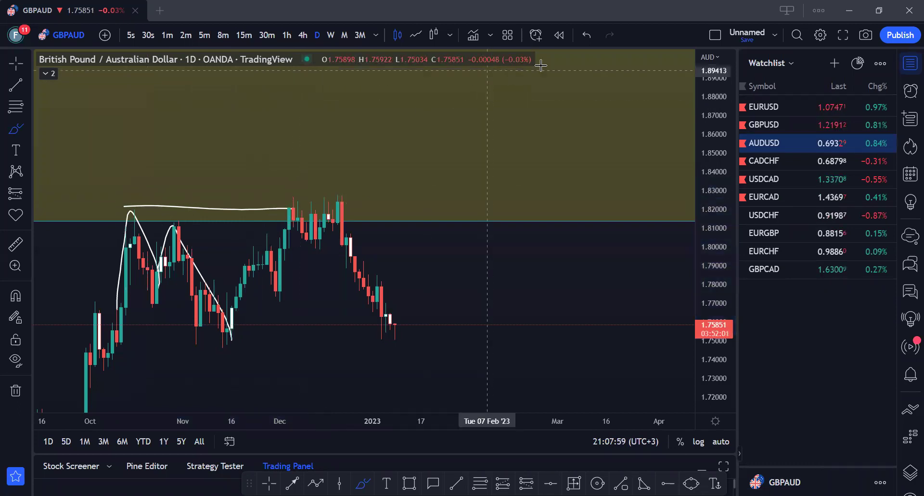
pyautogui.click(585, 37)
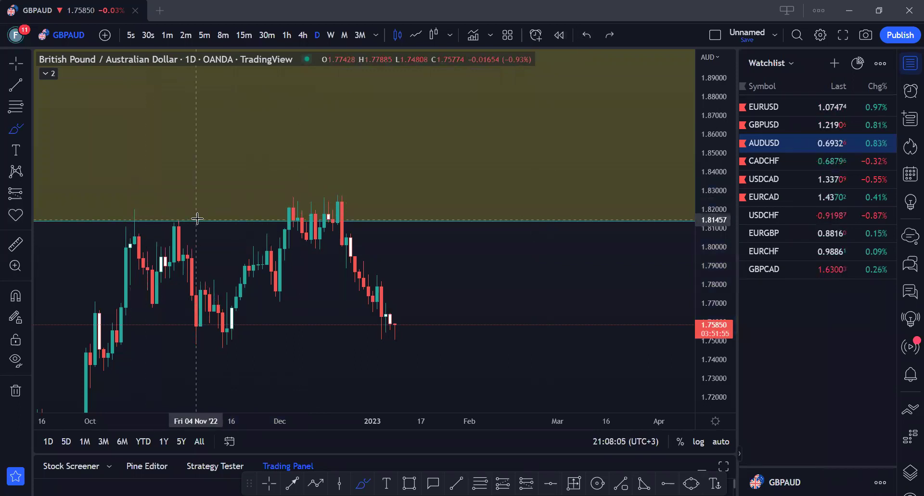
# Outline the December 2022 double top inside the zone and its neckline with freehand brush strokes
pyautogui.moveTo(286, 235)
pyautogui.mouseDown()
pyautogui.moveTo(293, 208)
pyautogui.moveTo(316, 238)
pyautogui.moveTo(338, 200)
pyautogui.mouseUp()
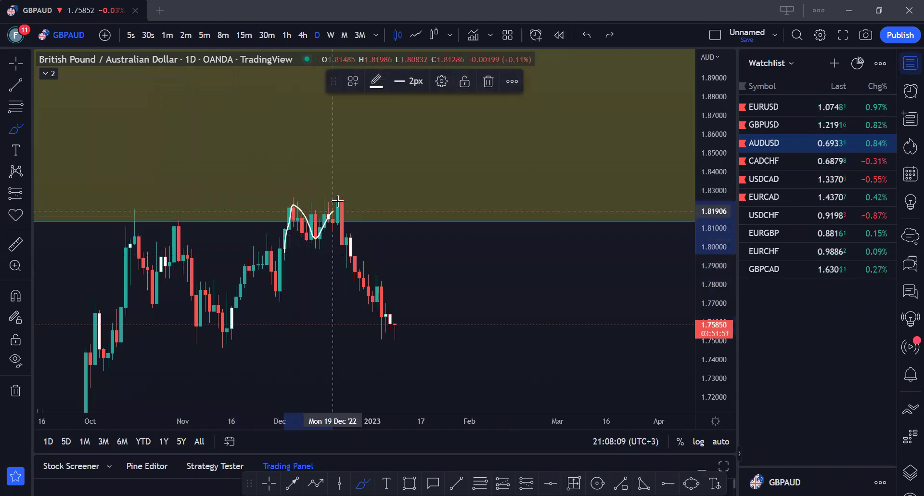
pyautogui.moveTo(305, 249); pyautogui.dragTo(358, 247)
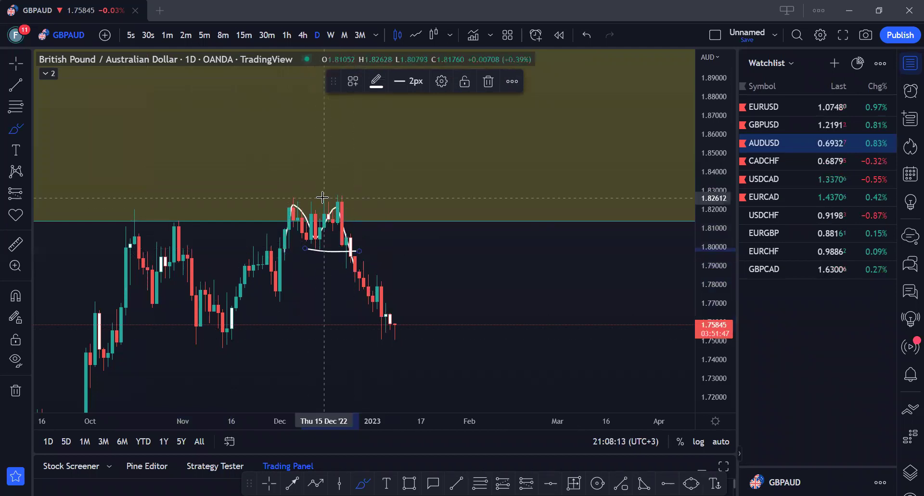
pyautogui.click(16, 62)
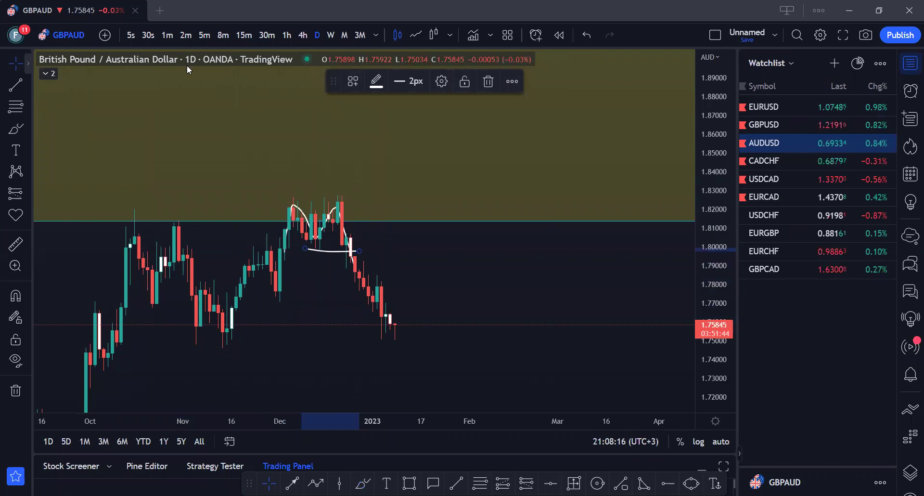
# Delete the brushed neckline and the double top outline from the daily chart
pyautogui.click(490, 82)
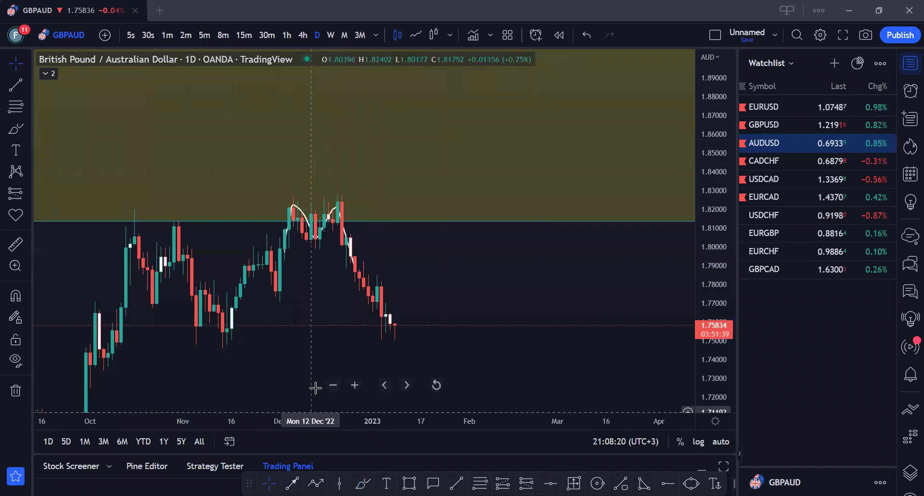
pyautogui.click(328, 221)
pyautogui.press('Delete')
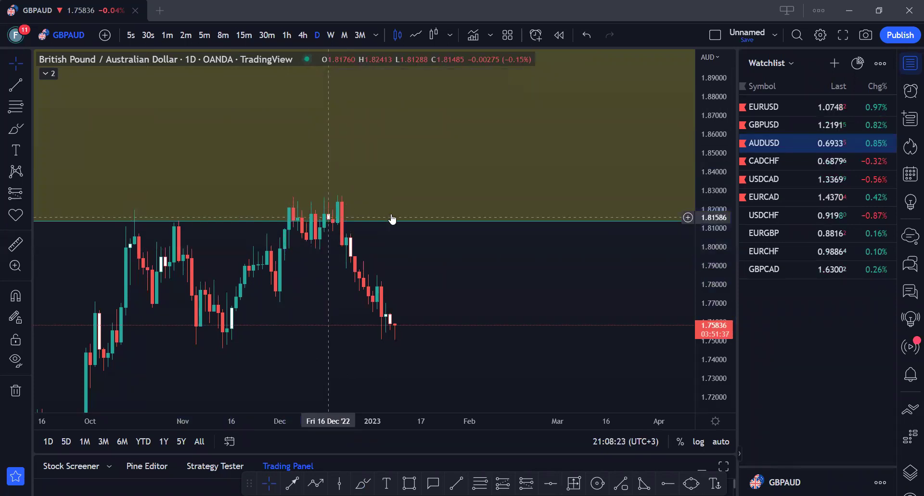
# Mark a daily zone rectangle over the December double top from 12 December 2022 at 1.79853 to 9 March 2023 at 1.82805
pyautogui.moveTo(541, 243); pyautogui.dragTo(576, 255)
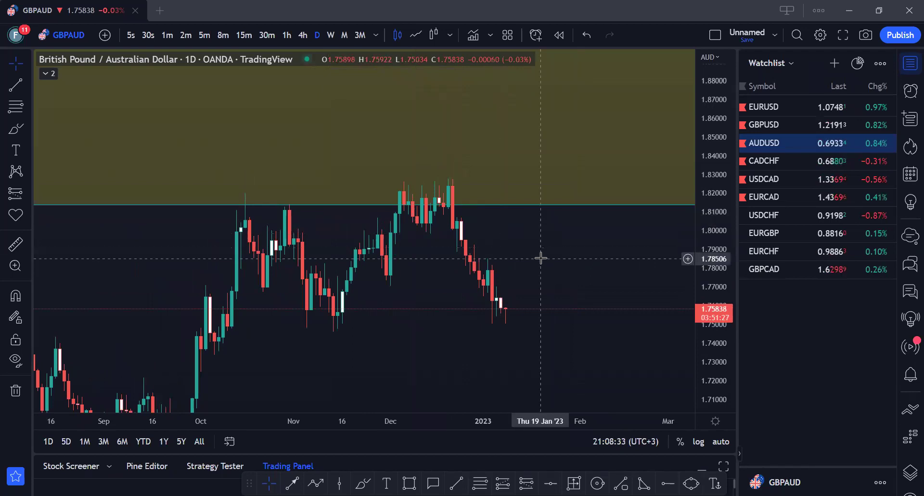
pyautogui.moveTo(511, 260); pyautogui.dragTo(424, 286)
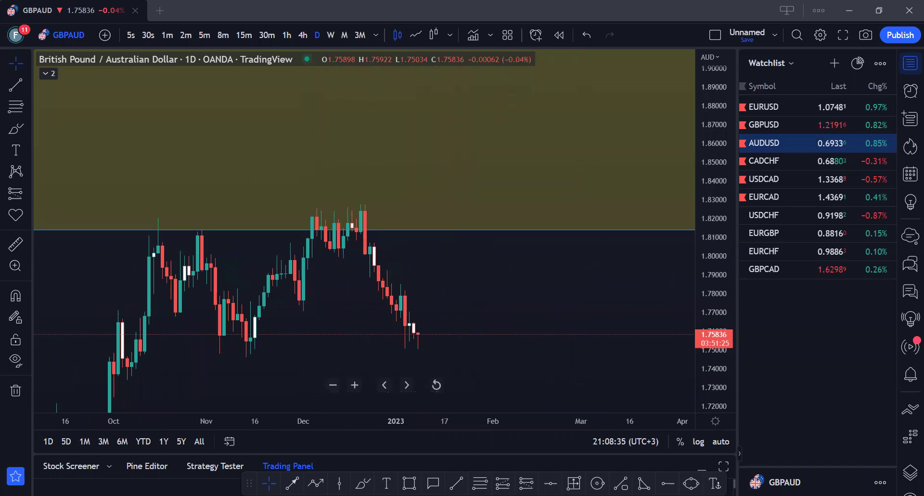
pyautogui.hotkey('alt', 'shift', 'r')
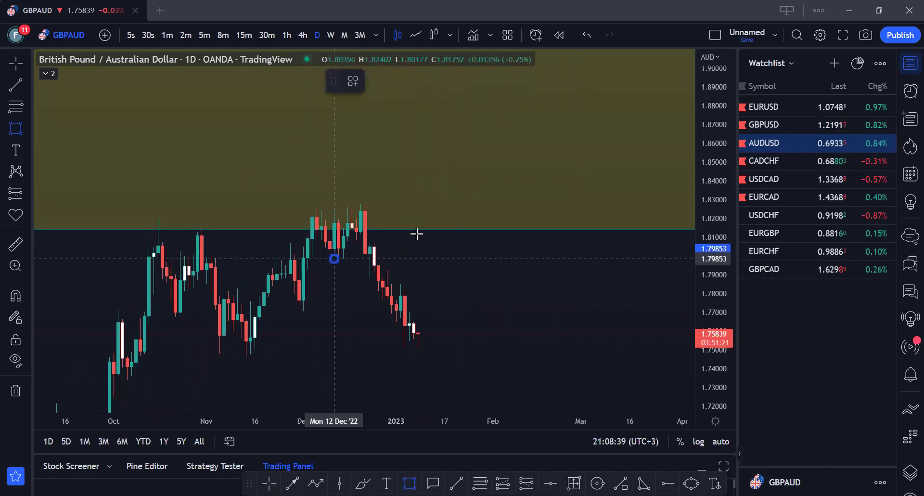
pyautogui.click(608, 203)
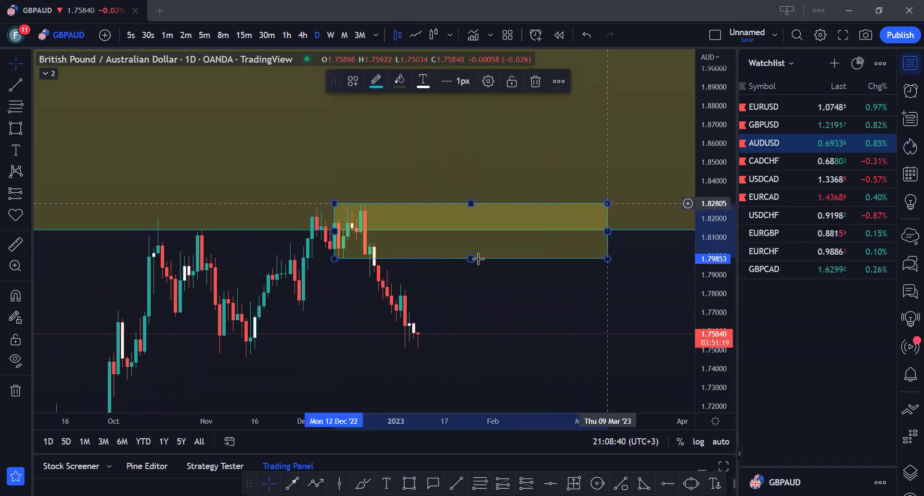
pyautogui.click(457, 297)
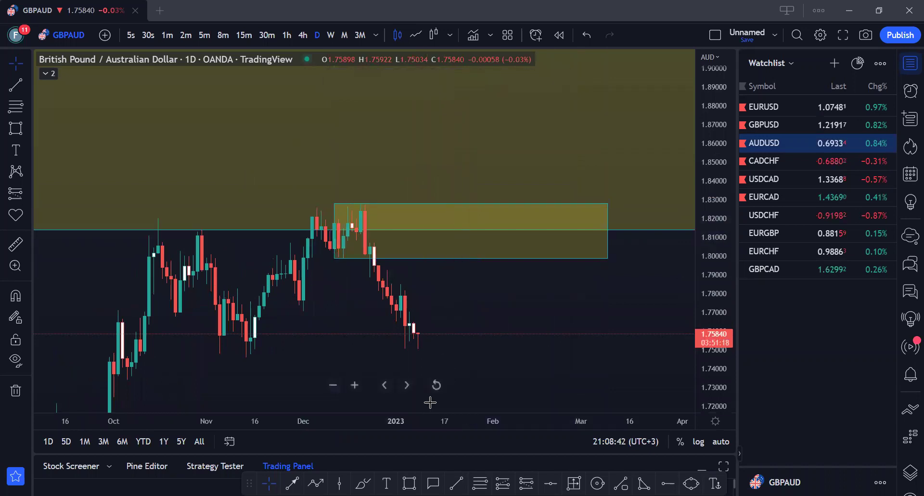
# Draw a projected path from the current price up into the daily zone at about 1.806, then down to about 1.738
pyautogui.click(316, 483)
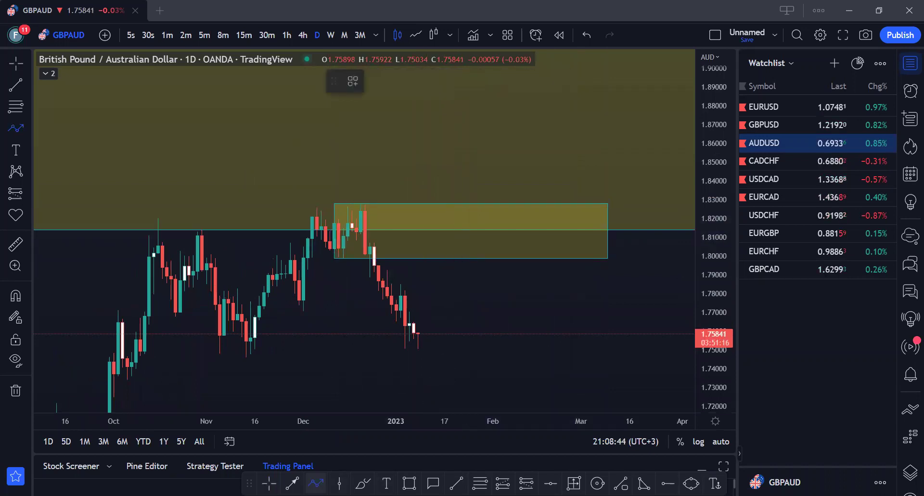
pyautogui.click(423, 331)
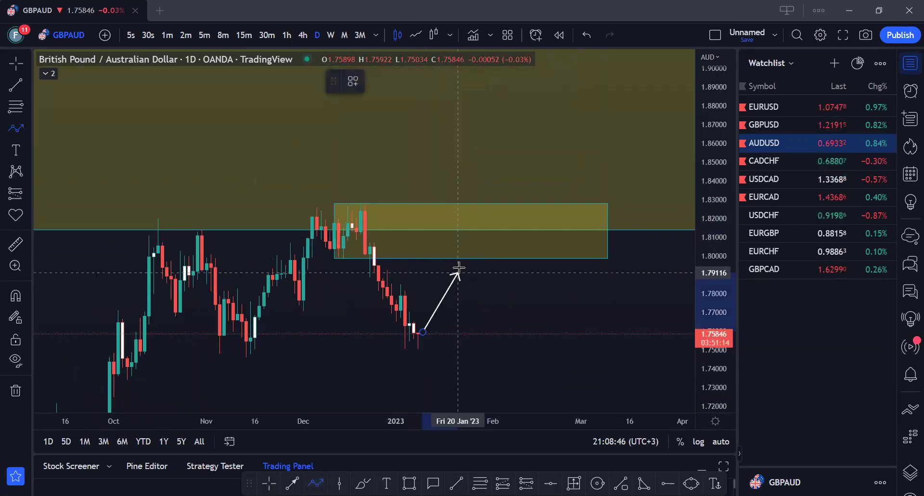
pyautogui.click(461, 244)
pyautogui.doubleClick(532, 371)
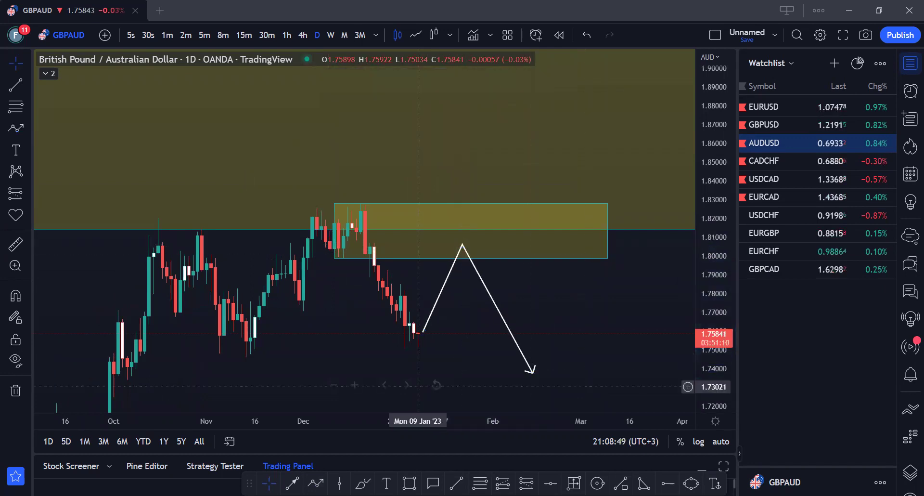
# Draw a Fibonacci retracement from the December high at 1.82708 to the January low at 1.75010, and delete it
pyautogui.hotkey('alt', 'f')
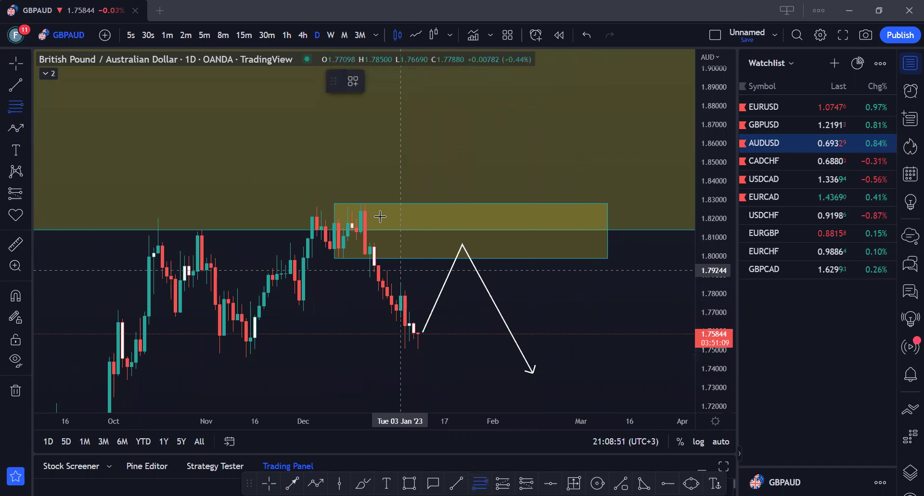
pyautogui.click(357, 204)
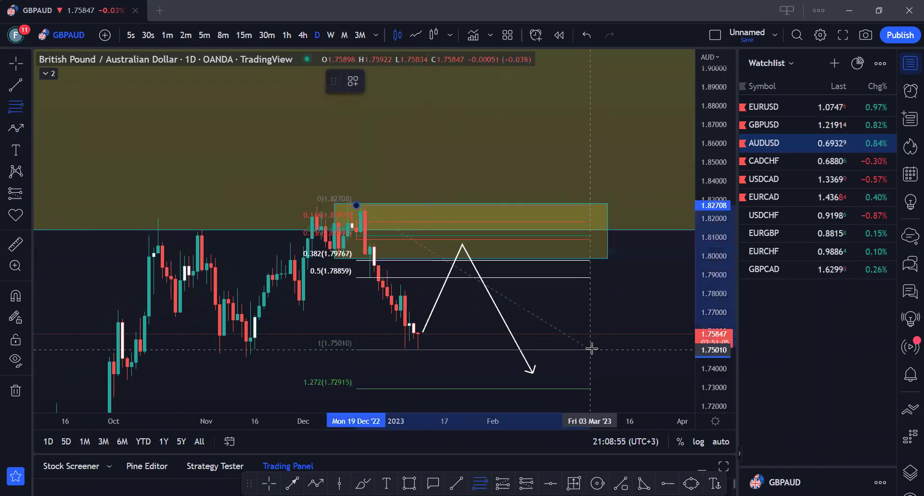
pyautogui.click(592, 348)
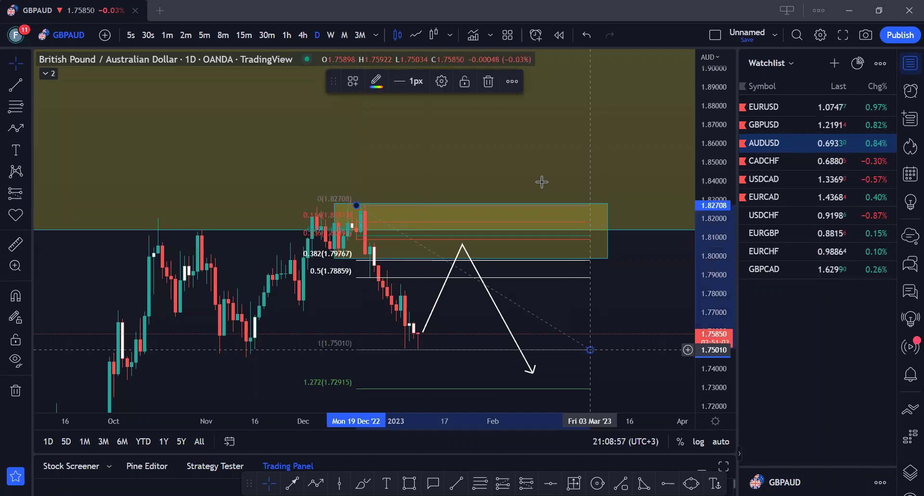
pyautogui.press('Delete')
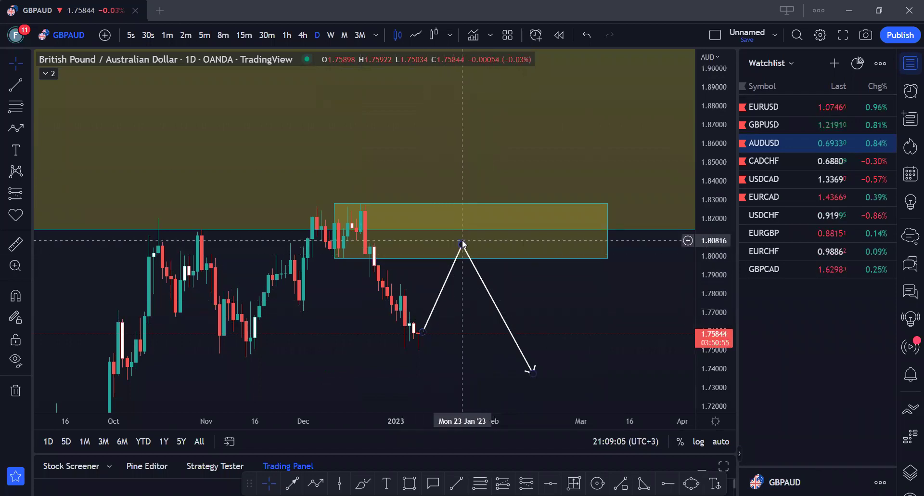
# Delete the projected path and the daily zone rectangle over the December double top
pyautogui.click(453, 268)
pyautogui.press('Delete')
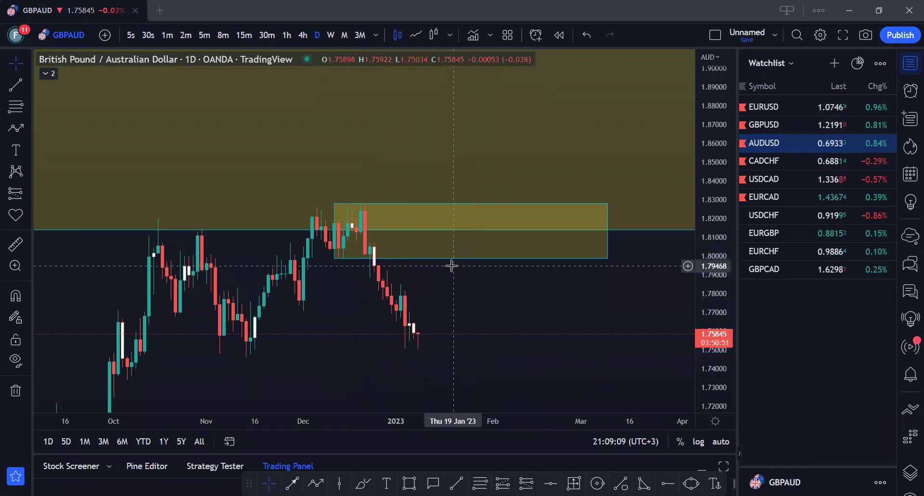
pyautogui.click(452, 259)
pyautogui.press('Delete')
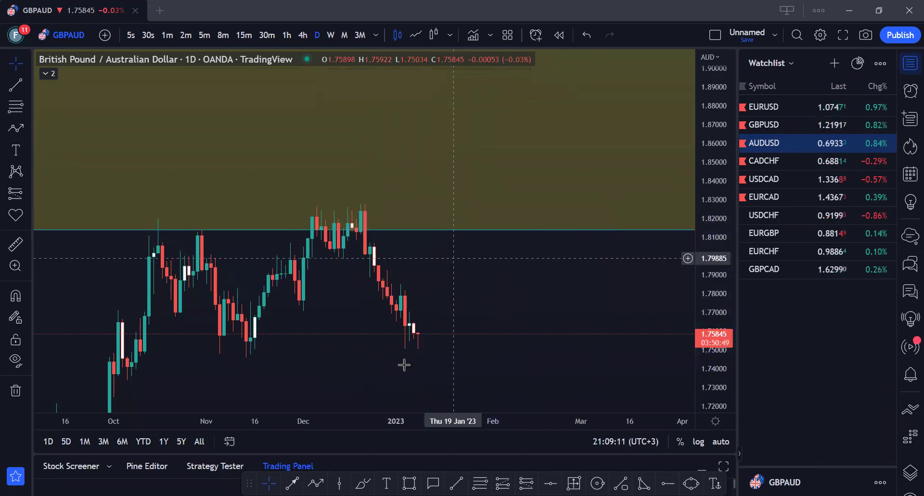
# Trace the daily swings with a path from about 1.685 up to the October high, down to the mid-November low and up to the December high
pyautogui.click(331, 384)
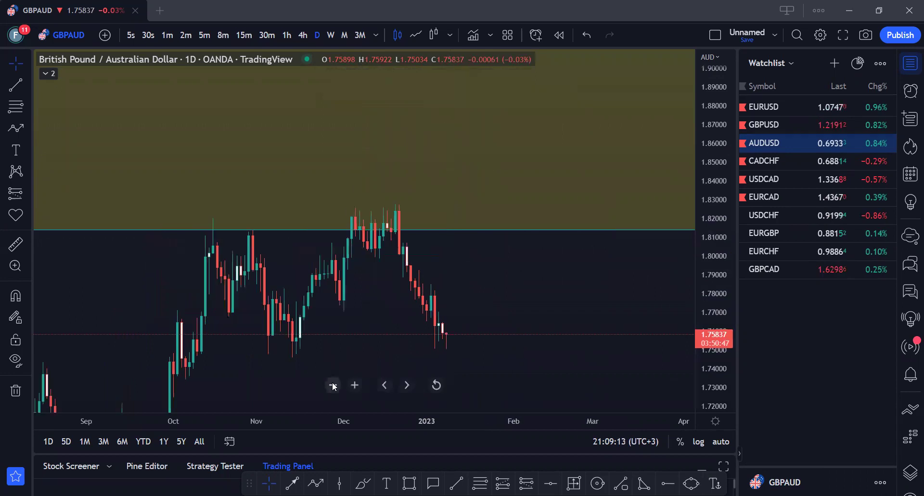
pyautogui.moveTo(717, 213); pyautogui.dragTo(711, 308)
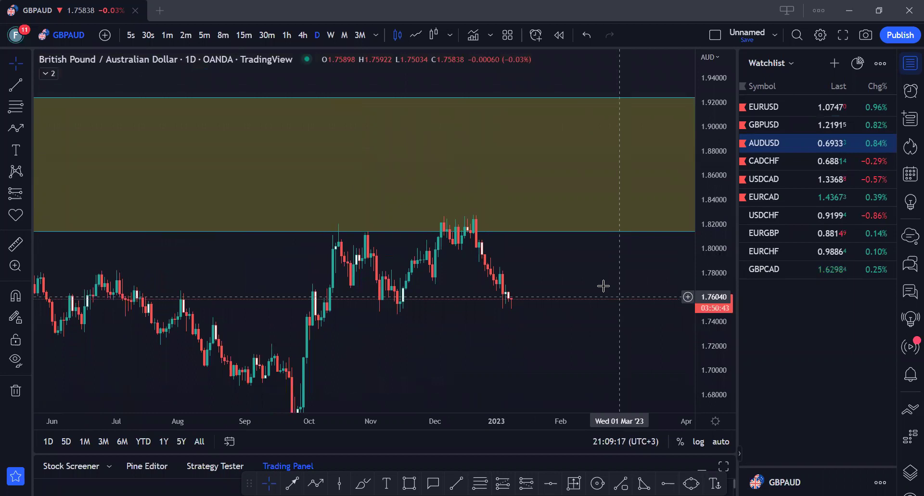
pyautogui.moveTo(391, 395)
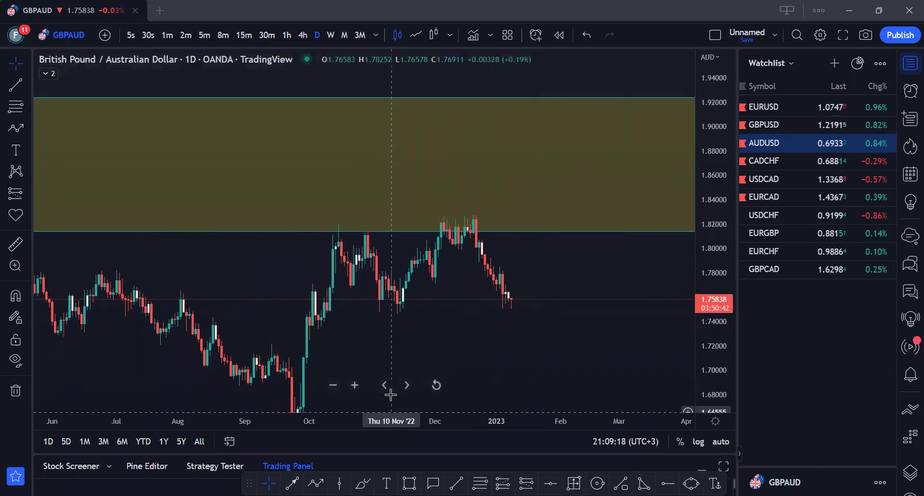
pyautogui.click(300, 388)
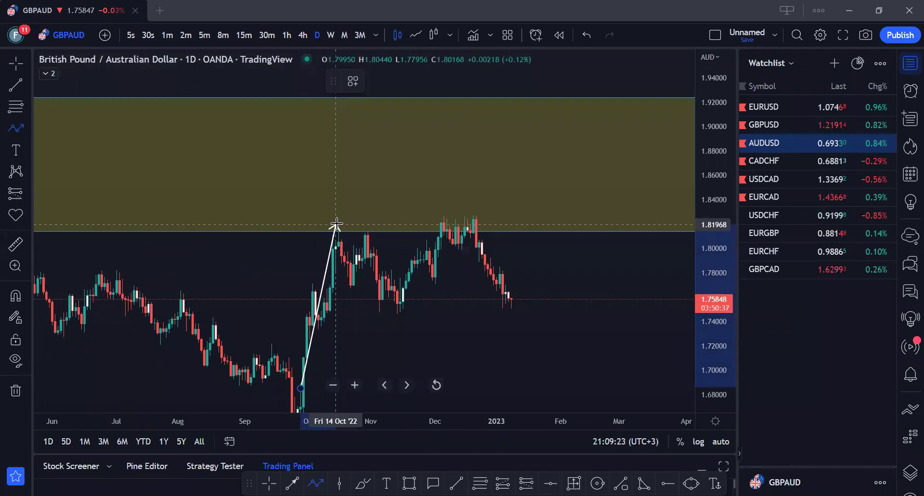
pyautogui.click(400, 313)
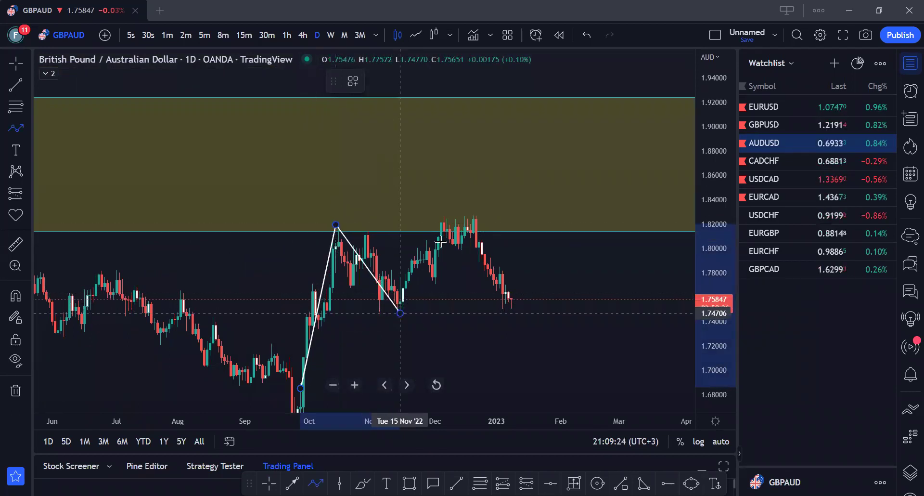
pyautogui.doubleClick(446, 215)
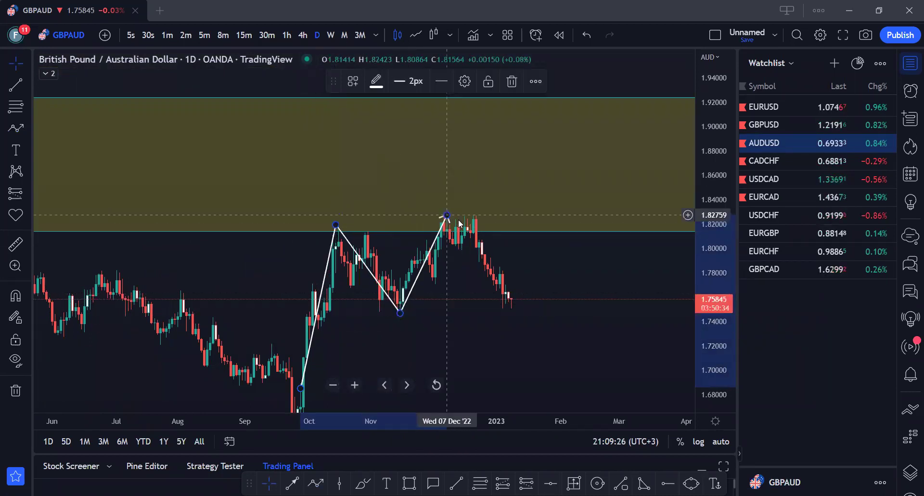
pyautogui.click(404, 403)
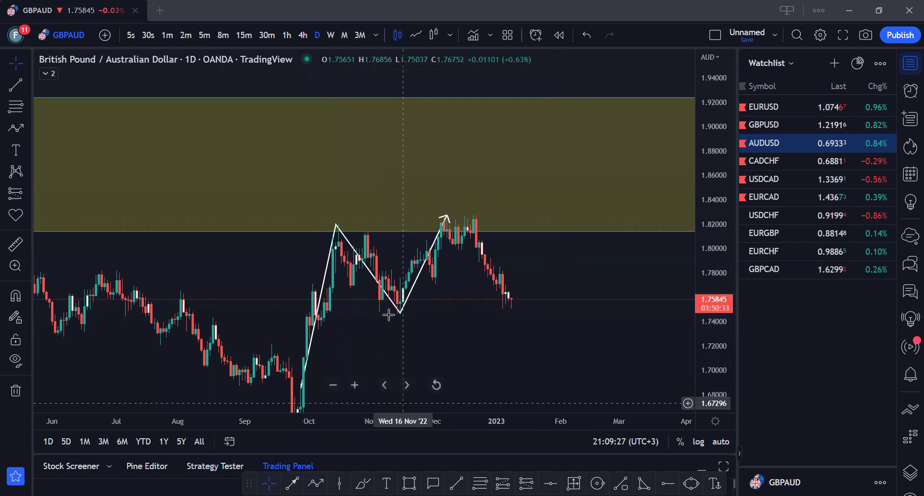
# Mark a daily demand zone rectangle from 9 November 2022 at 1.74756 to mid-March 2023 at about 1.766
pyautogui.hotkey('alt', 'shift', 'r')
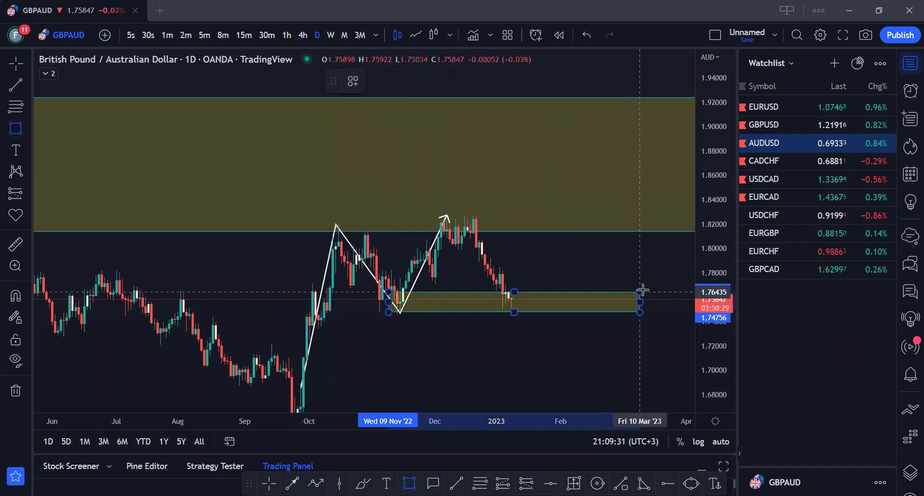
pyautogui.click(645, 289)
pyautogui.click(572, 262)
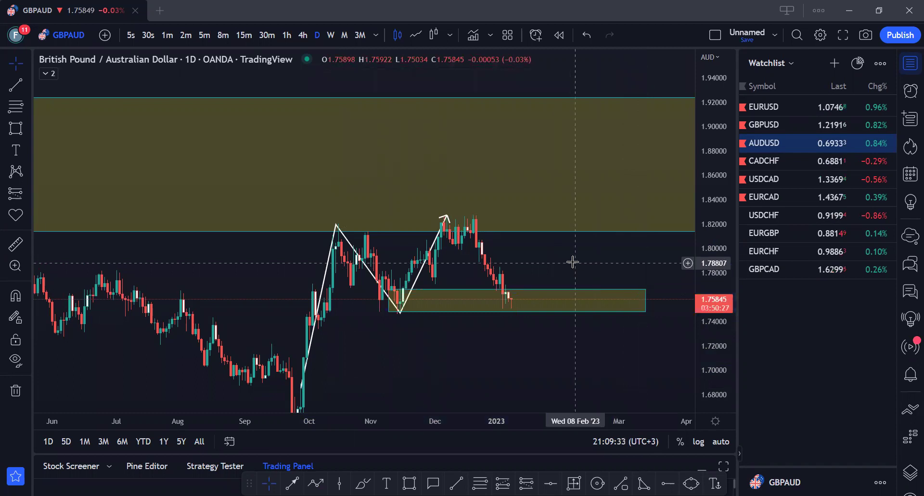
# Project a path from the December high into the demand zone and up to about 1.853, undo it, and delete the earlier swing path
pyautogui.moveTo(551, 262); pyautogui.dragTo(516, 268)
pyautogui.moveTo(428, 385)
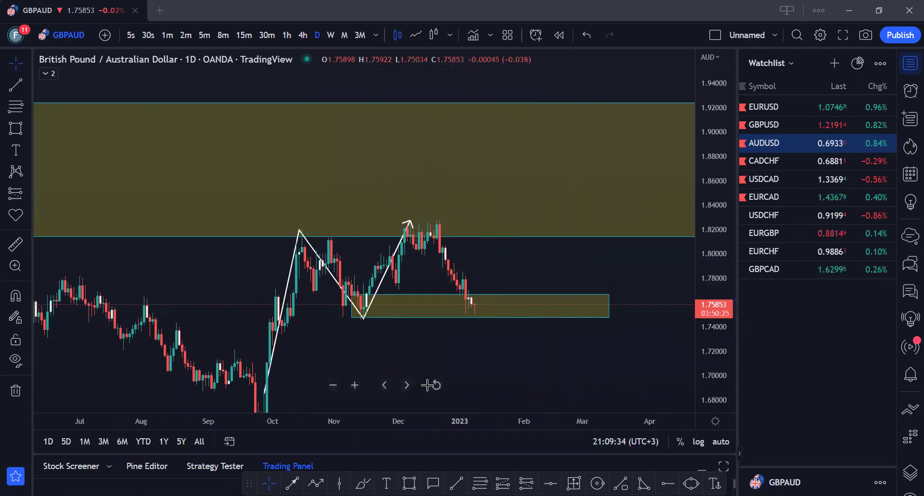
pyautogui.click(316, 483)
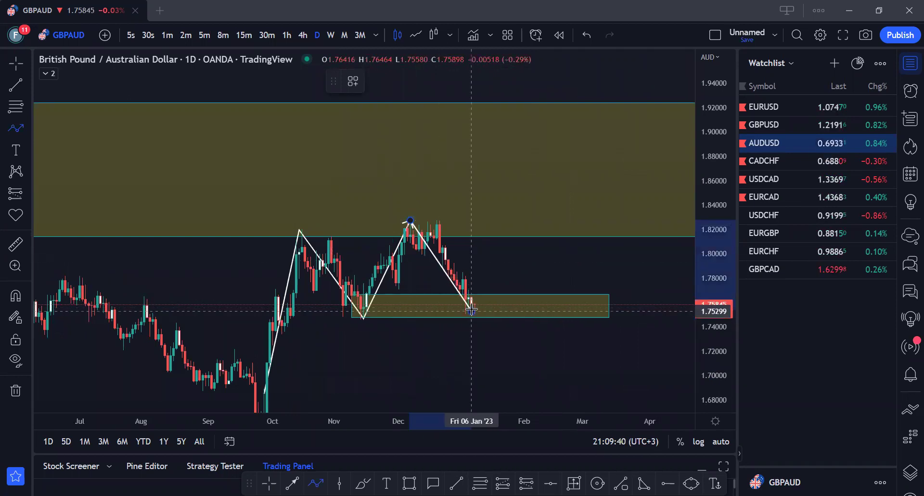
pyautogui.click(472, 310)
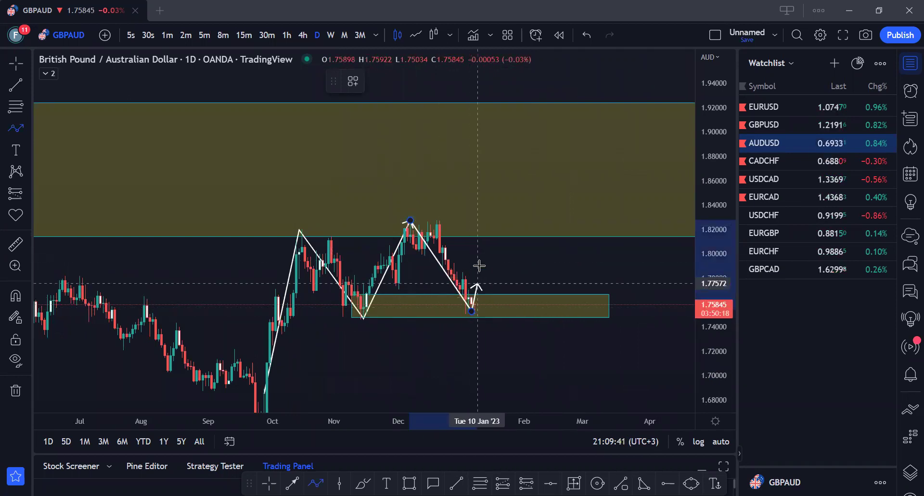
pyautogui.doubleClick(492, 190)
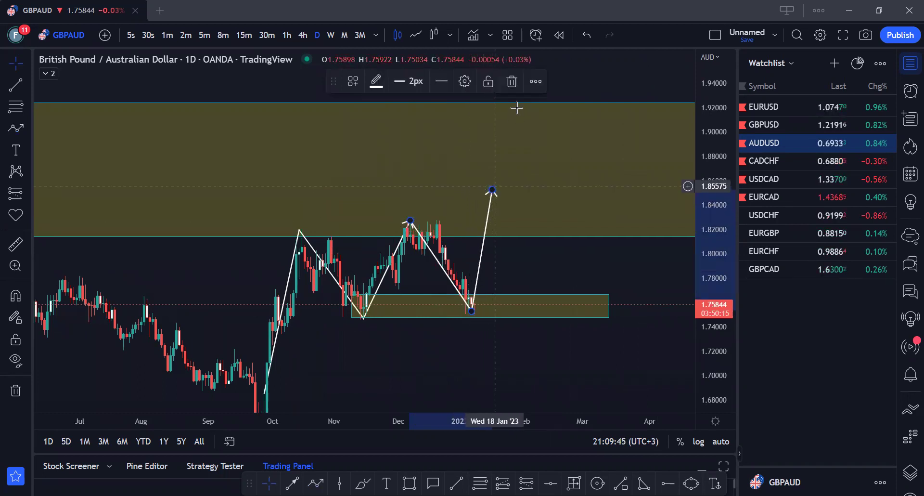
pyautogui.hotkey('ctrl', 'z')
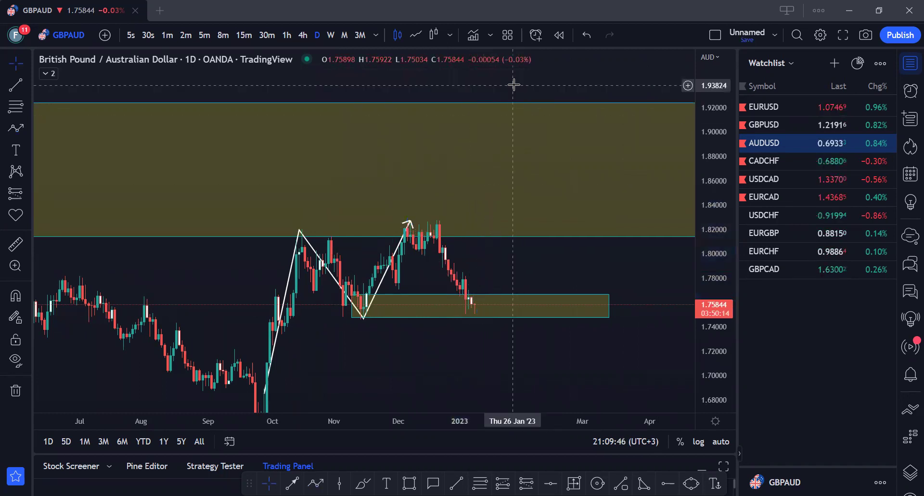
pyautogui.click(387, 272)
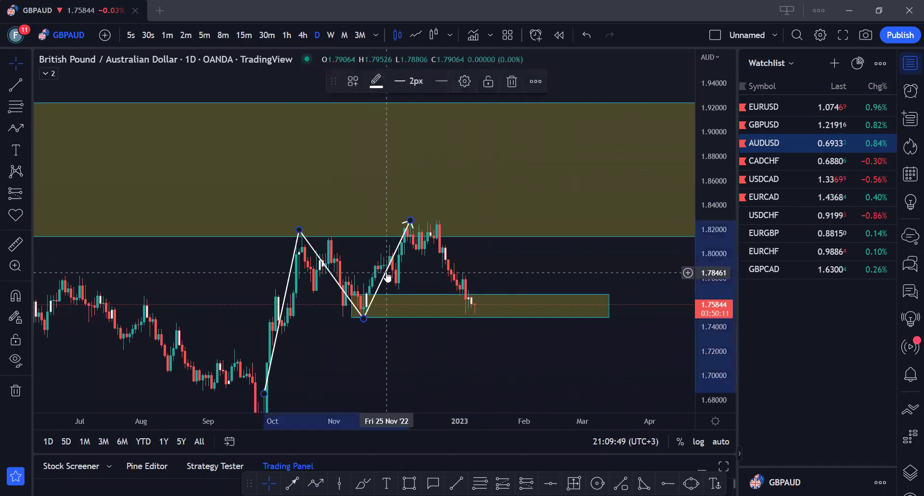
pyautogui.press('Delete')
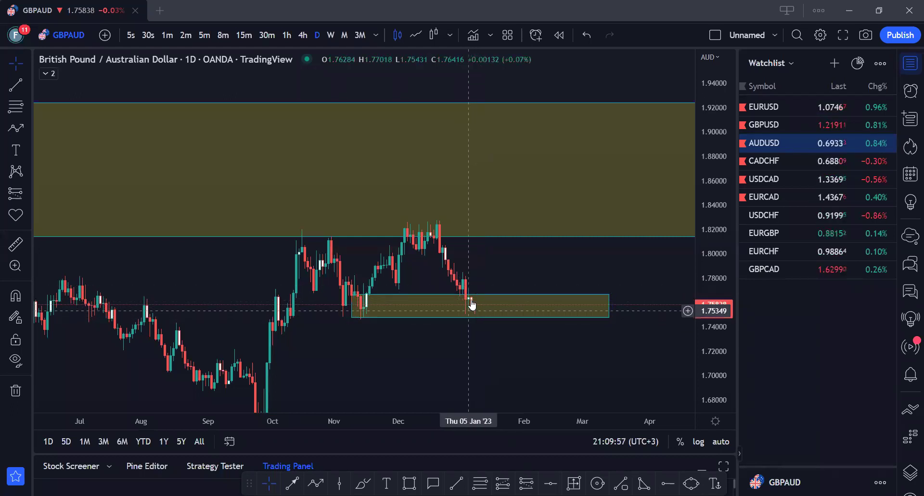
# Switch to the 30-minute chart and brush the 4 January double bottom inside the demand zone and its rise to the 5 January high
pyautogui.click(266, 33)
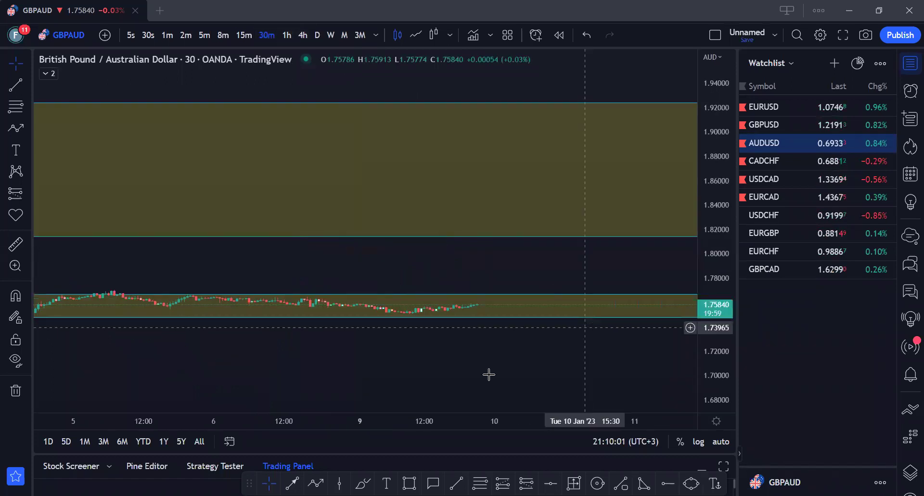
pyautogui.click(436, 384)
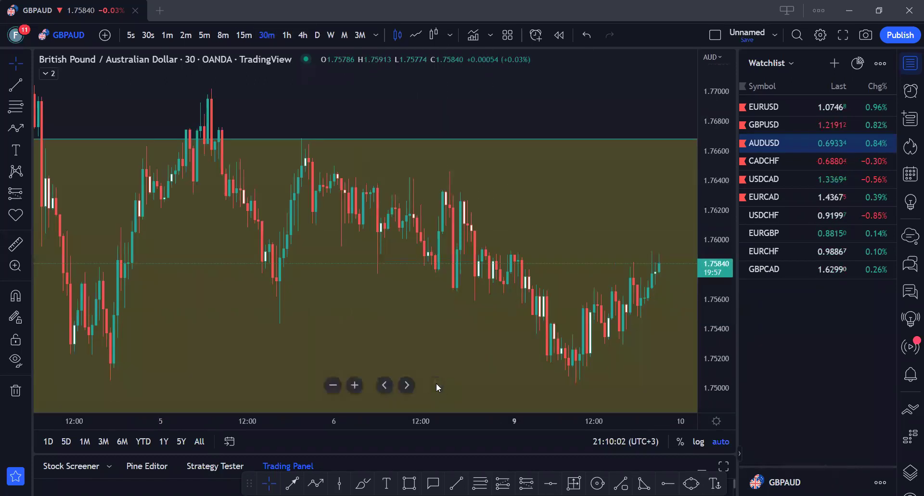
pyautogui.click(332, 385)
pyautogui.click(332, 384)
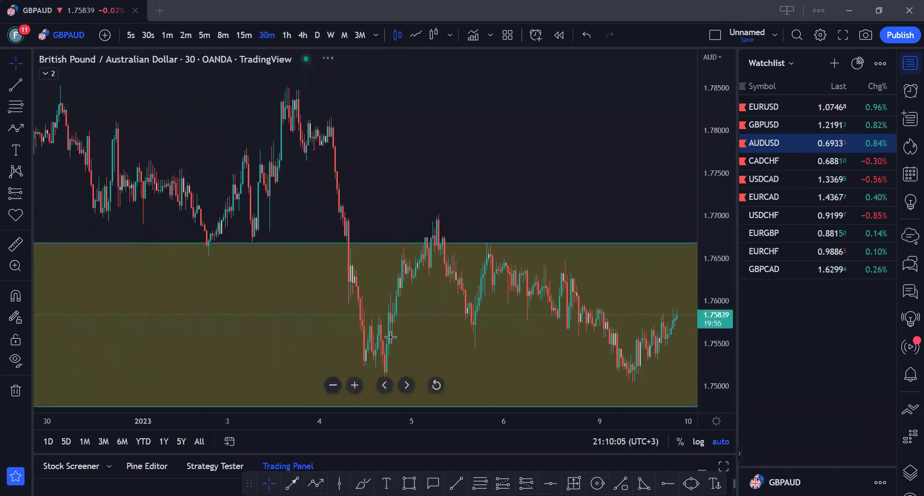
pyautogui.moveTo(717, 313); pyautogui.dragTo(718, 338)
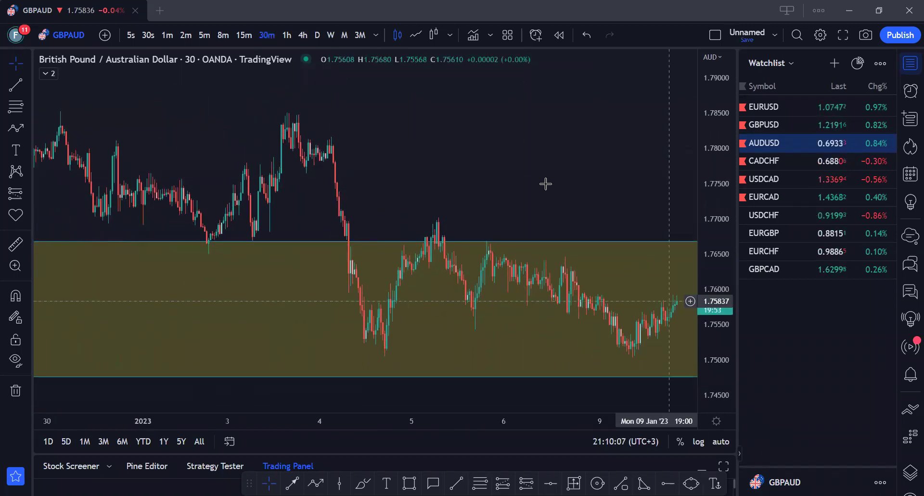
pyautogui.moveTo(537, 181); pyautogui.dragTo(479, 155)
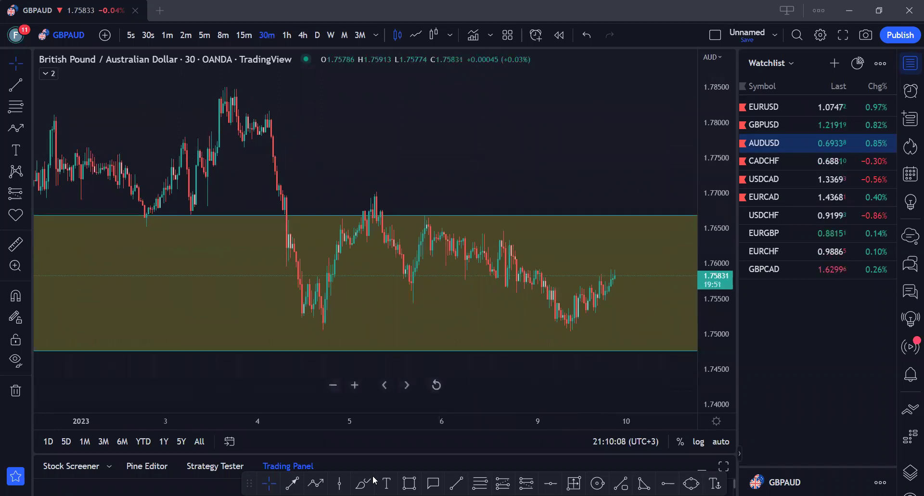
pyautogui.moveTo(291, 247)
pyautogui.mouseDown()
pyautogui.moveTo(295, 313)
pyautogui.moveTo(316, 284)
pyautogui.mouseUp()
pyautogui.moveTo(322, 324); pyautogui.dragTo(386, 187)
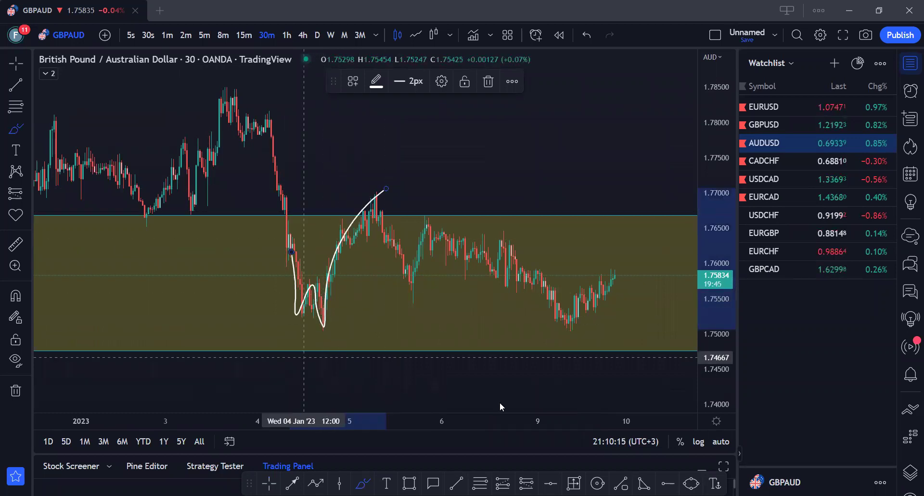
# Place a horizontal ray under the double bottom lows at 1.75051, starting from 4 January 2023 09:00
pyautogui.hotkey('alt', 'h')
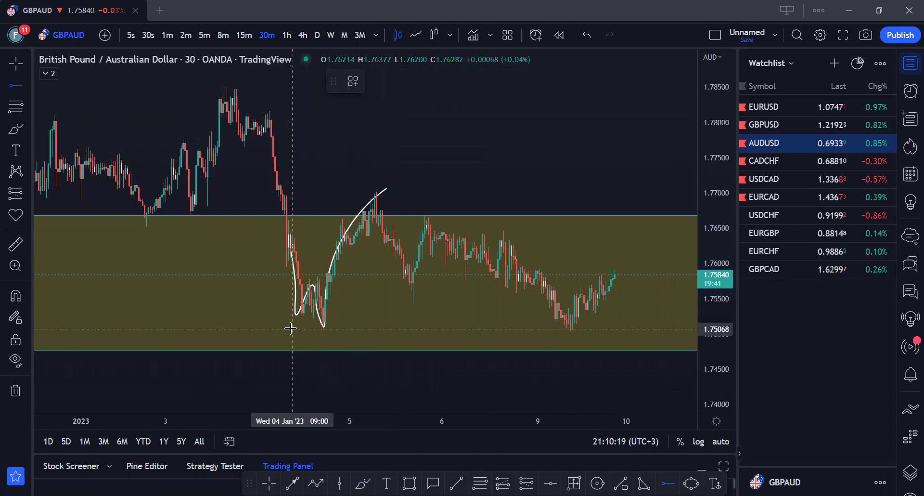
pyautogui.click(292, 330)
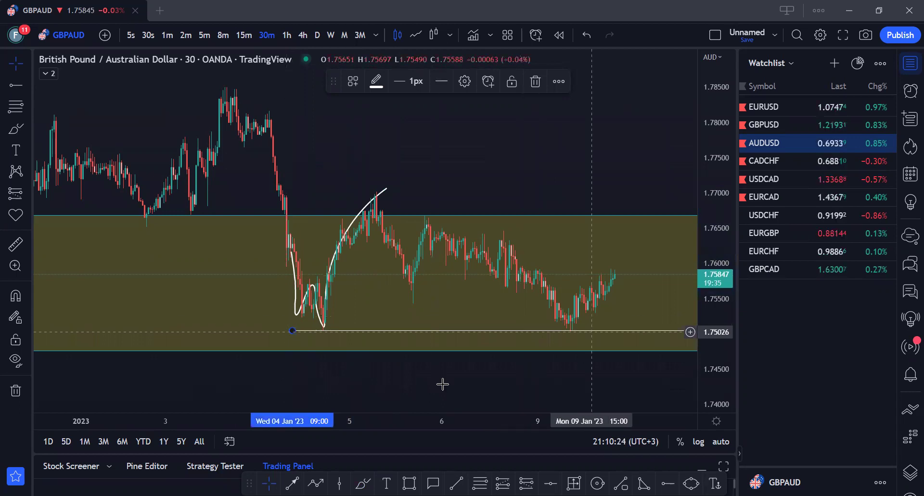
pyautogui.click(355, 385)
pyautogui.click(354, 385)
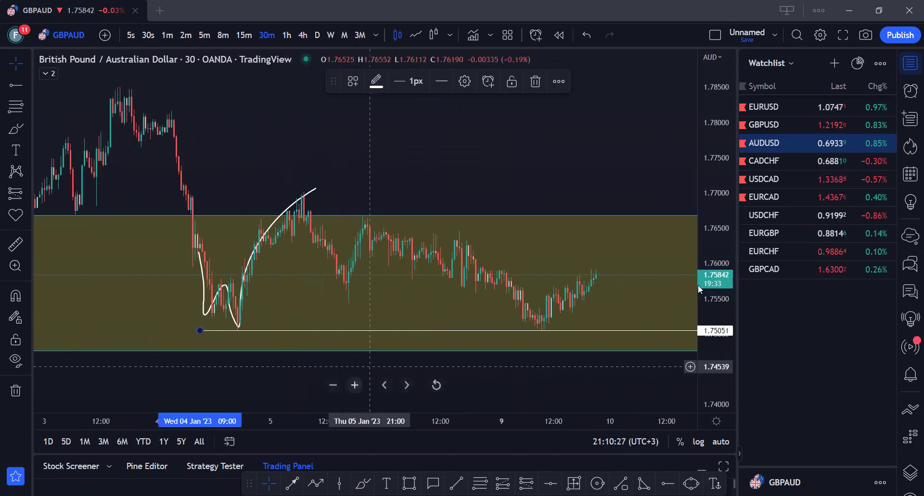
pyautogui.click(640, 248)
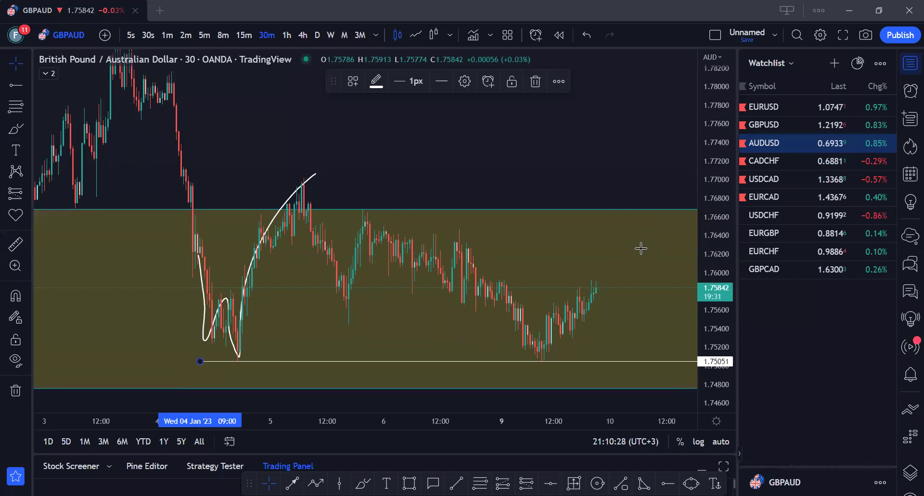
# Project a path from the current GBPAUD price below the 1.75051 ray into a double bottom near 1.748, rising to about 1.767
pyautogui.moveTo(634, 242); pyautogui.dragTo(516, 189)
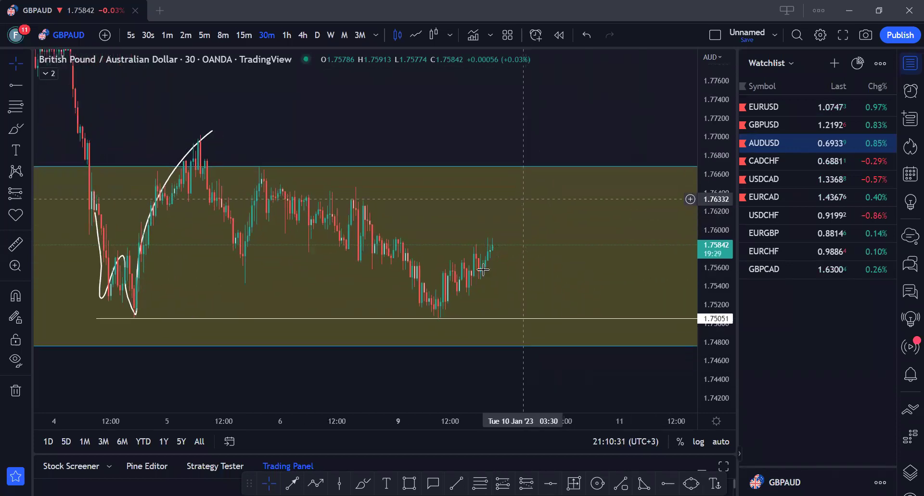
pyautogui.moveTo(449, 392)
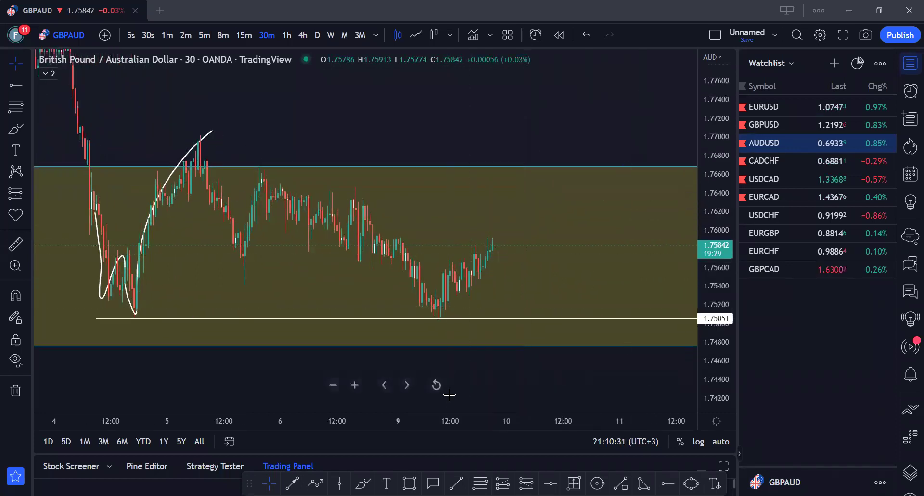
pyautogui.hotkey('alt', 'p')
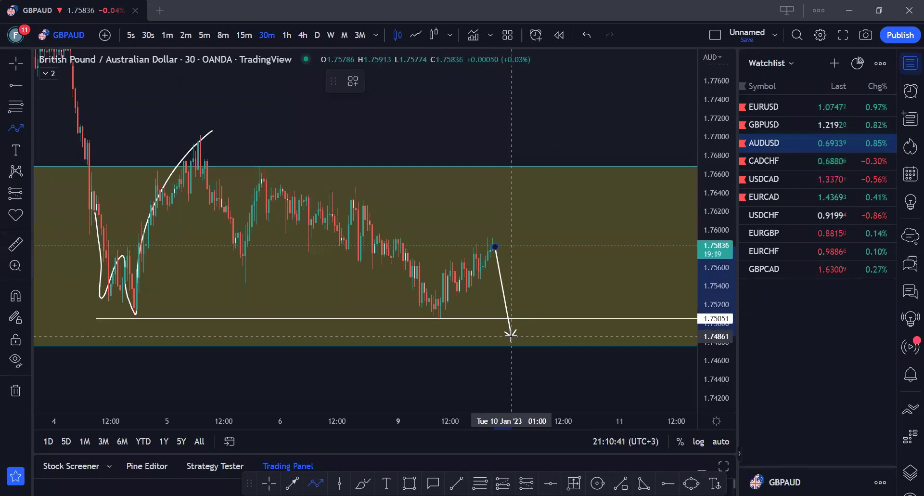
pyautogui.hscroll(-3, 444, 322)
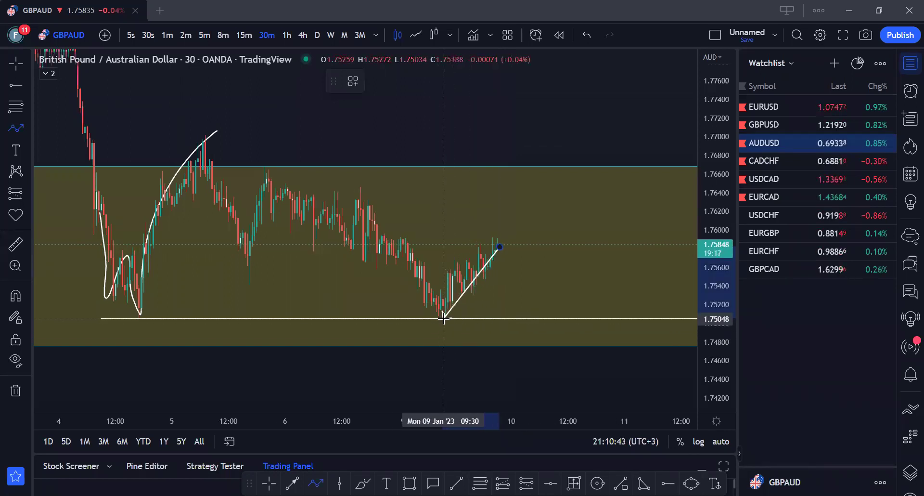
pyautogui.click(526, 334)
pyautogui.click(540, 323)
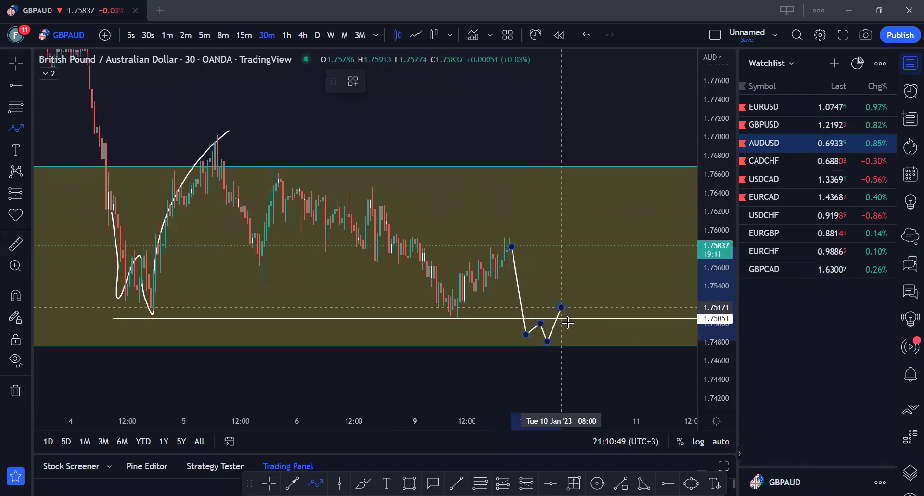
pyautogui.click(561, 307)
pyautogui.doubleClick(624, 165)
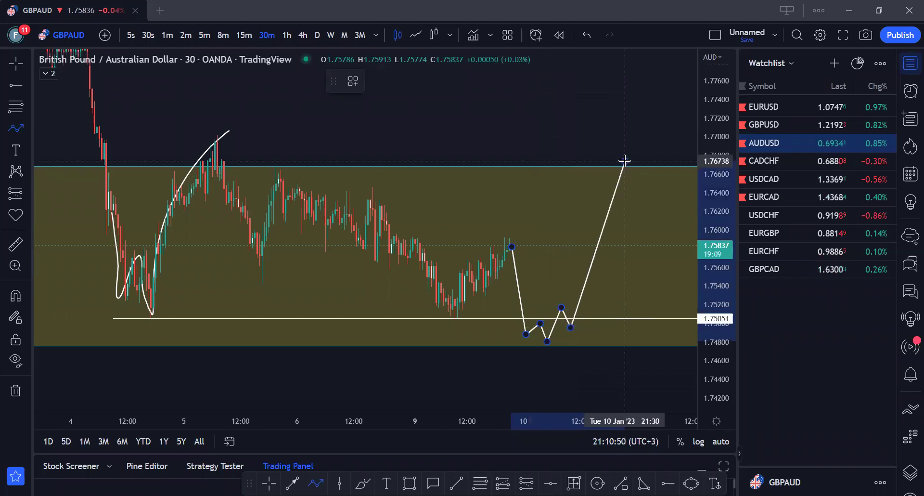
pyautogui.click(537, 134)
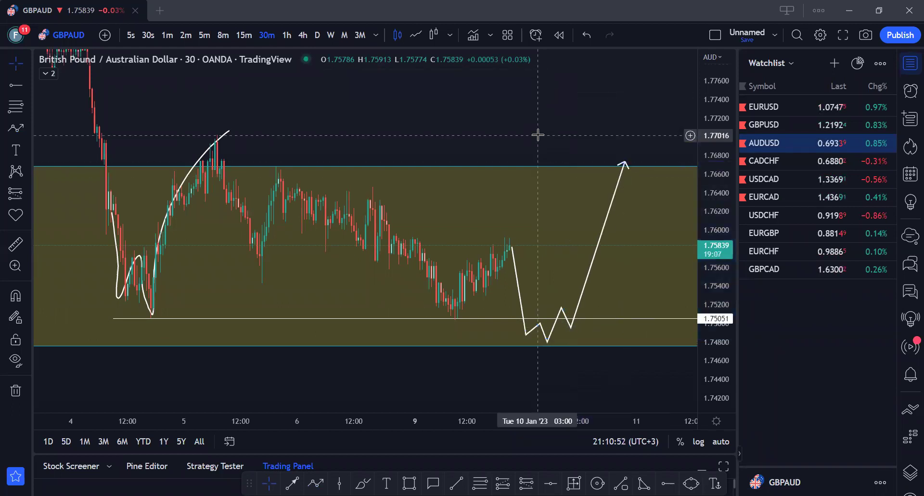
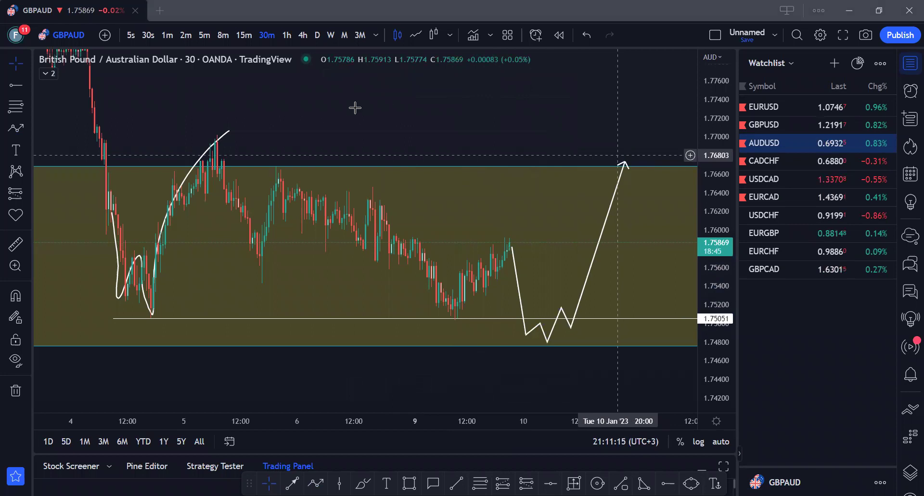
# Load the OANDA USDJPY chart in the weekly timeframe and reset its scale
pyautogui.click(72, 35)
pyautogui.write('U')
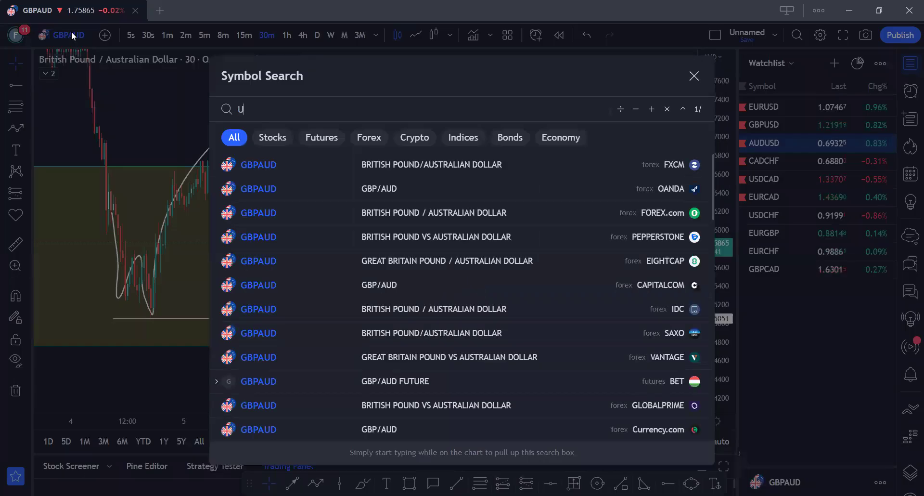
pyautogui.write('SDJPY')
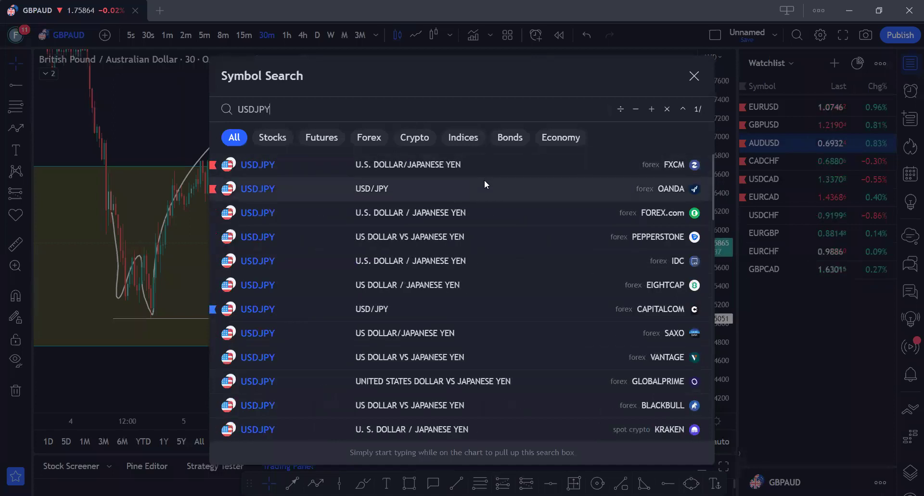
pyautogui.click(484, 181)
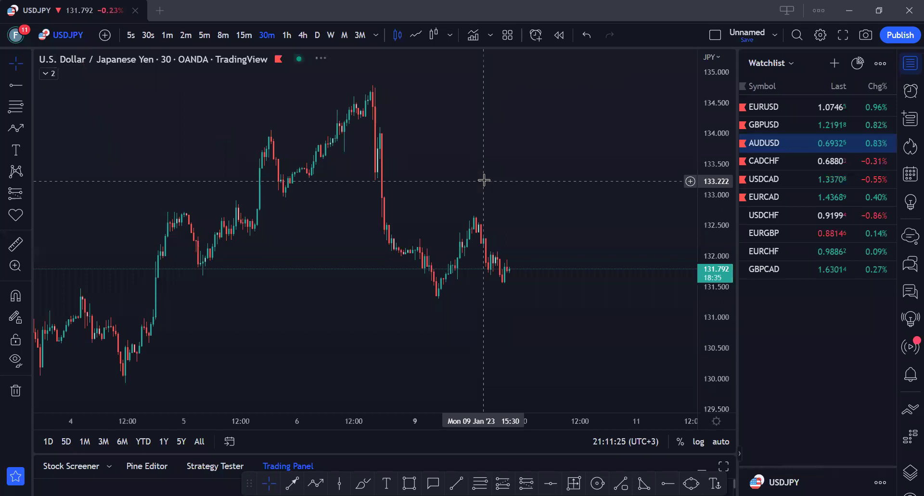
pyautogui.click(332, 35)
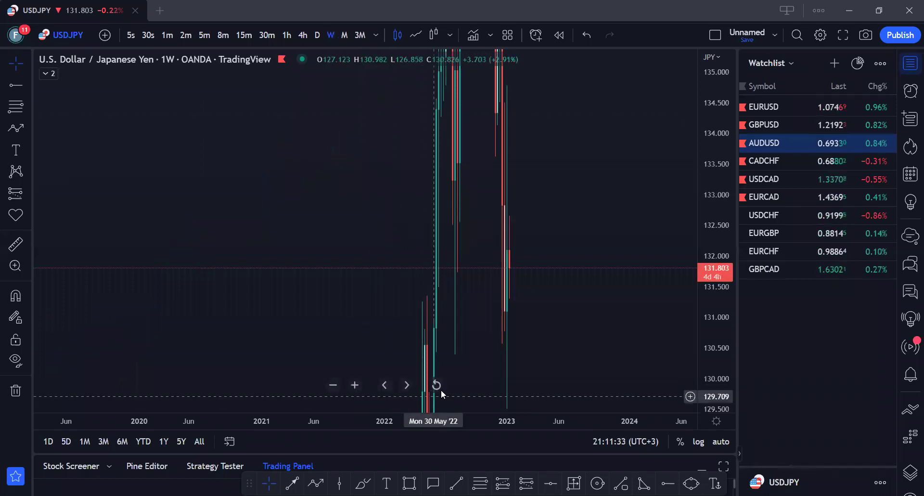
pyautogui.click(437, 384)
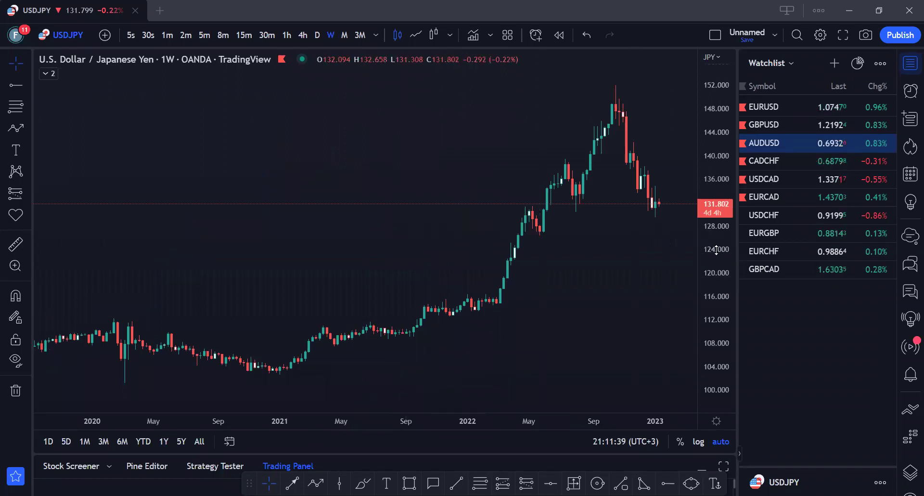
# Trace the weekly swings from about 114 in early 2022 to the October 2022 high near 151.6 and down to January 2023
pyautogui.moveTo(586, 286); pyautogui.dragTo(492, 299)
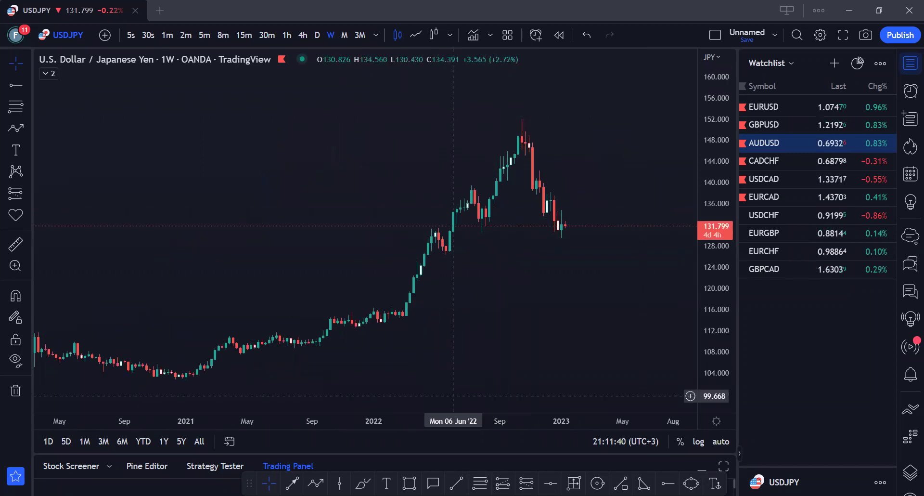
pyautogui.click(392, 320)
pyautogui.click(429, 227)
pyautogui.click(443, 252)
pyautogui.click(467, 185)
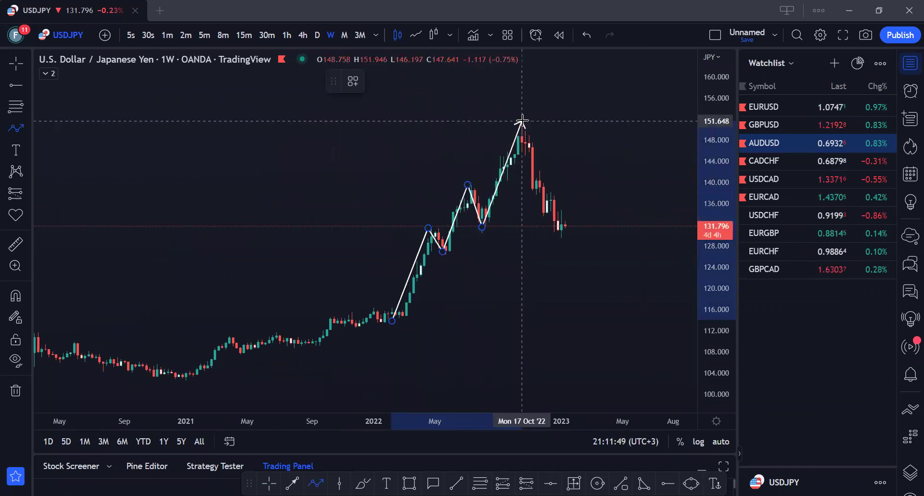
pyautogui.click(561, 234)
pyautogui.click(512, 87)
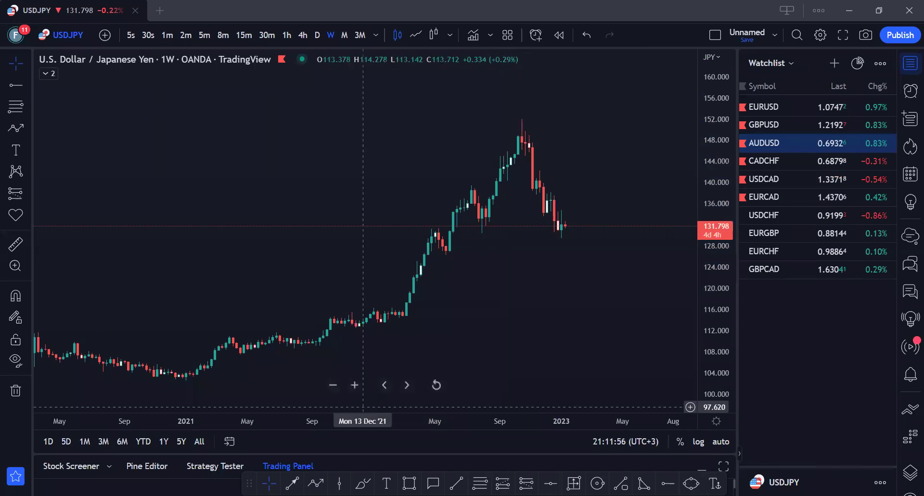
# Mark a weekly demand zone rectangle from 25 April 2022 to about mid-June 2023, between 131.515 and about 126.2
pyautogui.hotkey('alt', 'shift', 'r')
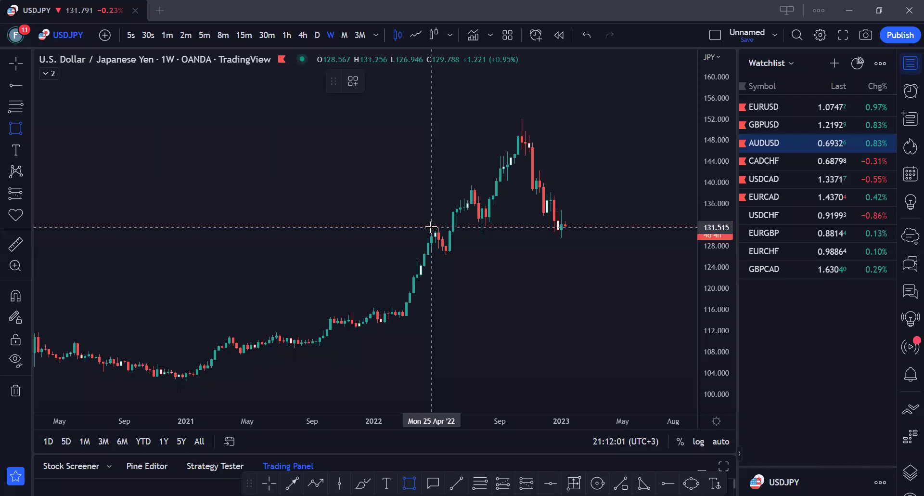
pyautogui.moveTo(431, 227); pyautogui.dragTo(458, 254)
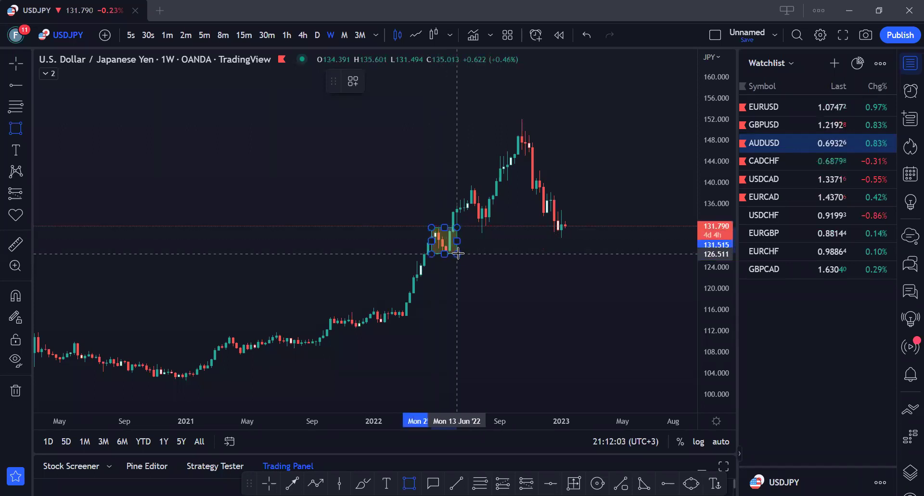
pyautogui.moveTo(598, 245); pyautogui.dragTo(650, 256)
pyautogui.click(619, 212)
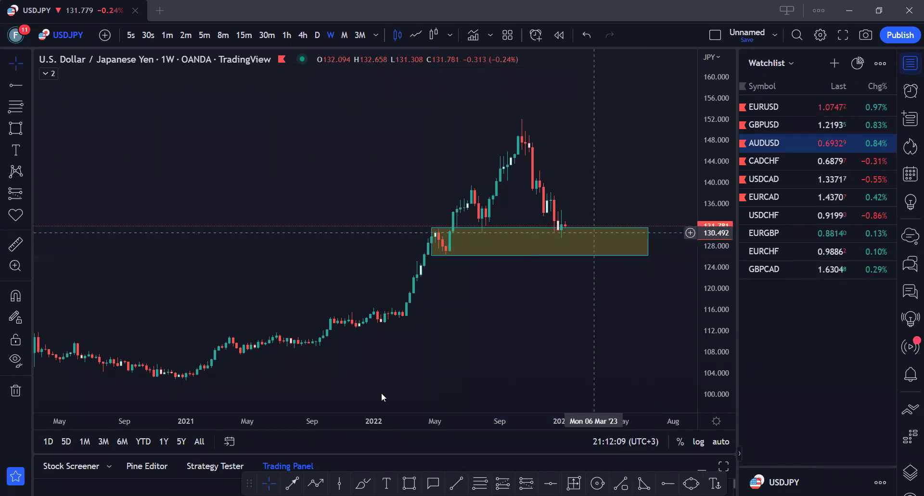
# Try a horizontal trend line at 130.529 from 18 July 2022 across to the early January 2023 lows
pyautogui.click(353, 385)
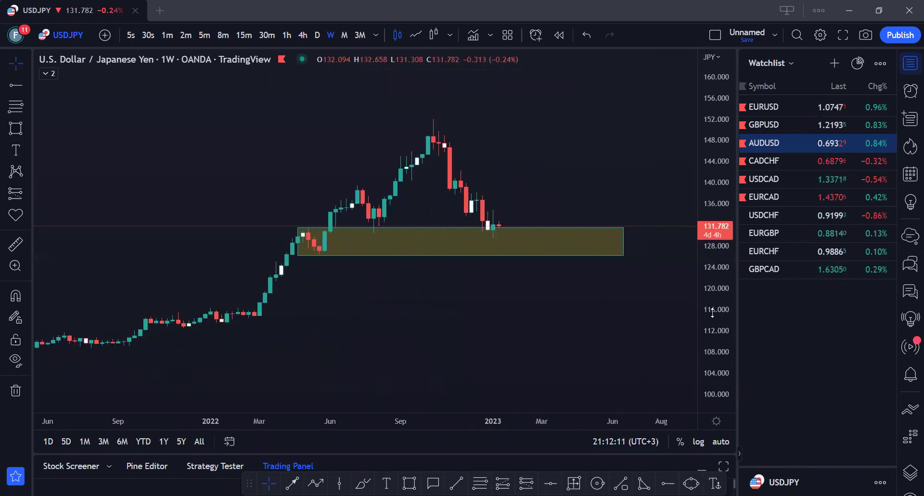
pyautogui.moveTo(711, 284); pyautogui.dragTo(696, 202)
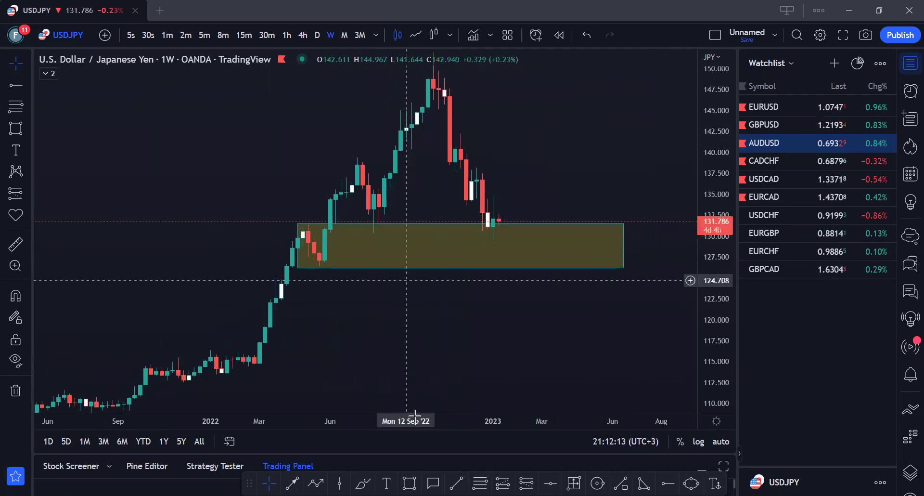
pyautogui.hotkey('alt', 't')
pyautogui.click(363, 232)
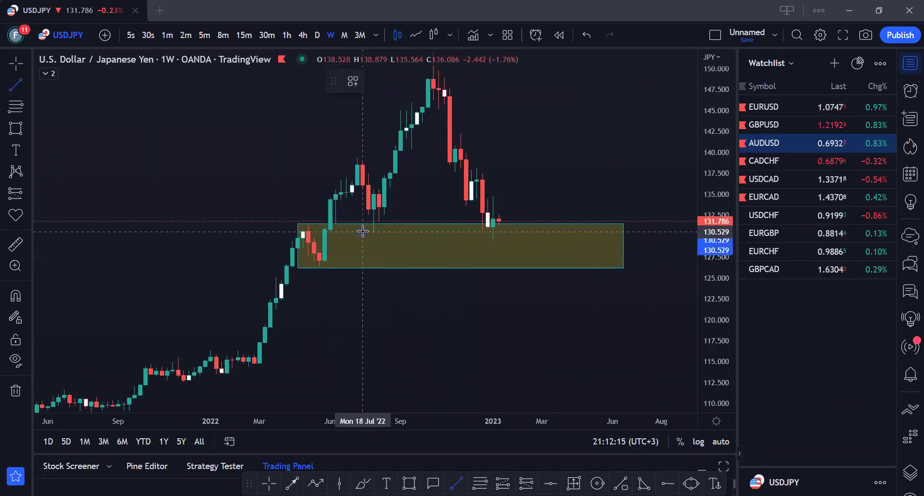
pyautogui.click(493, 232)
pyautogui.click(536, 83)
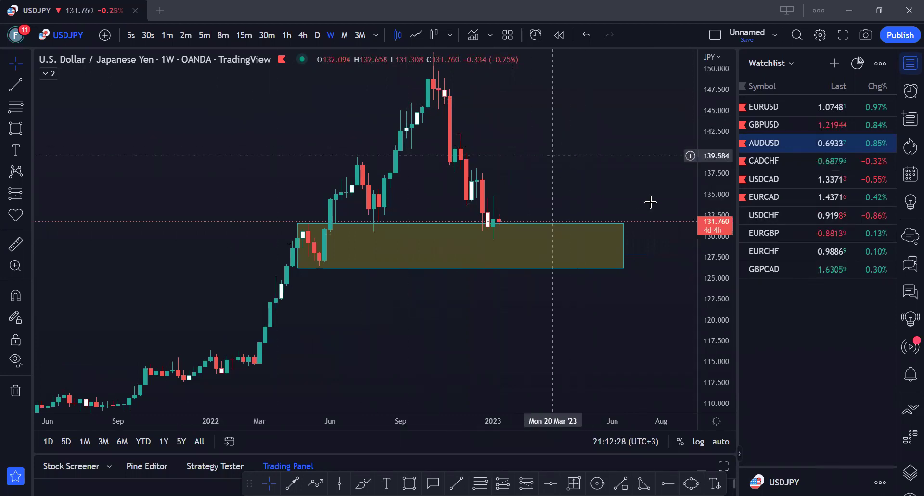
# Switch the USDJPY chart to the 4-hour timeframe and reset its scale
pyautogui.moveTo(715, 218); pyautogui.dragTo(716, 227)
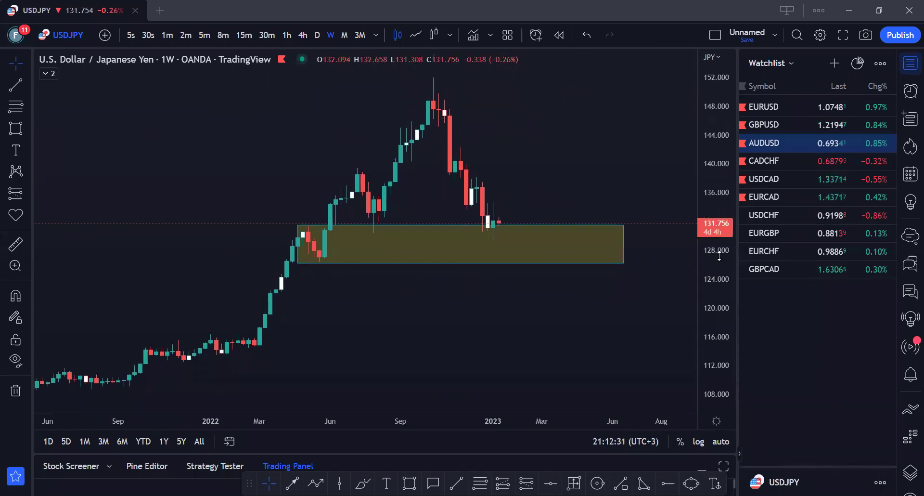
pyautogui.moveTo(581, 177); pyautogui.dragTo(580, 203)
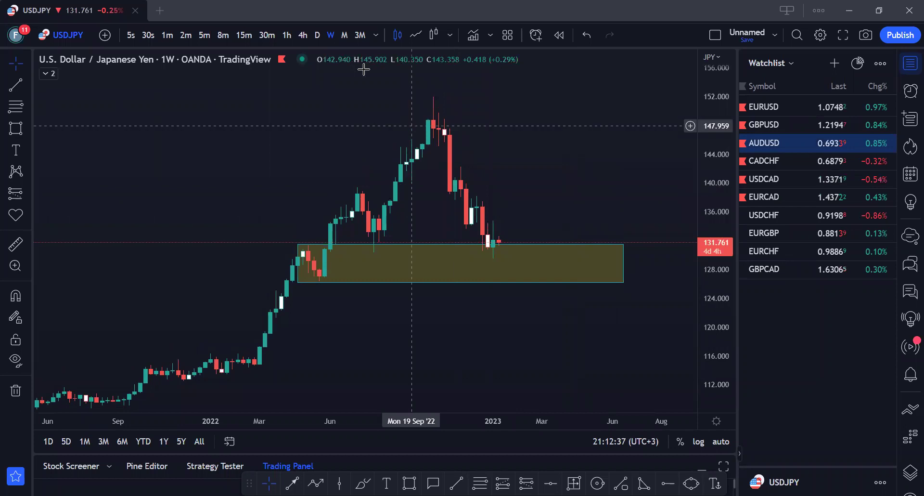
pyautogui.click(302, 35)
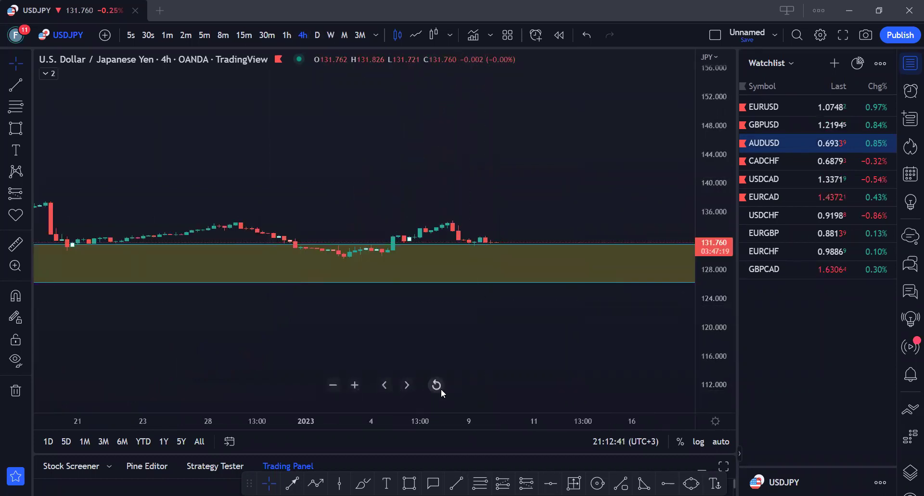
pyautogui.click(441, 389)
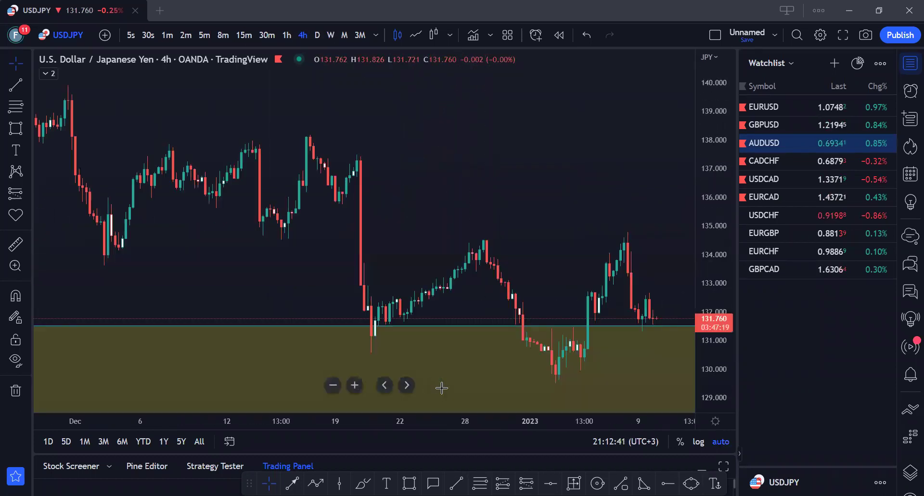
# Trace the 4-hour downtrend from the high near 139.6 around 1 December 2022 through lower highs to the early January low near 129.7
pyautogui.click(333, 385)
pyautogui.click(333, 385)
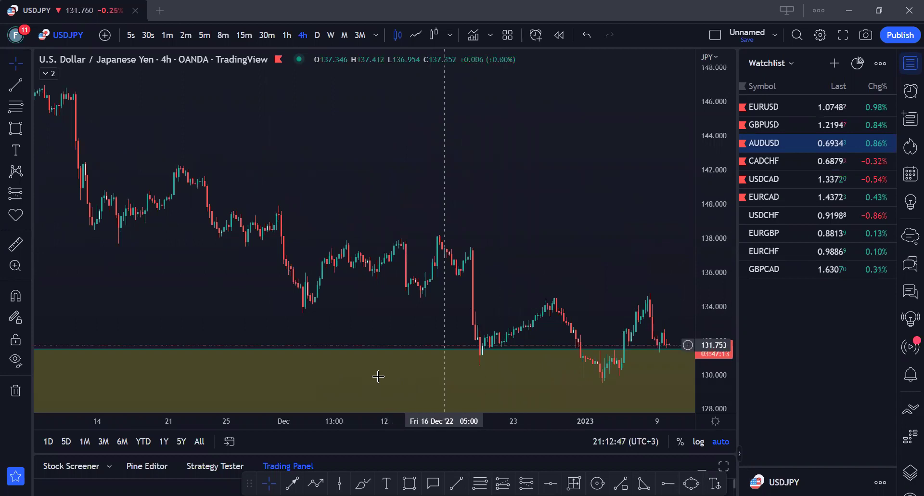
pyautogui.click(326, 387)
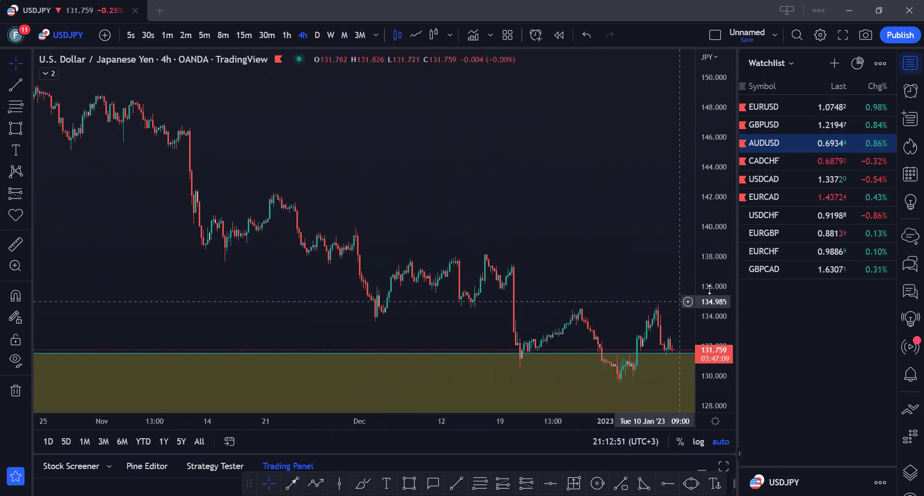
pyautogui.moveTo(717, 299); pyautogui.dragTo(714, 261)
pyautogui.moveTo(588, 264); pyautogui.dragTo(457, 221)
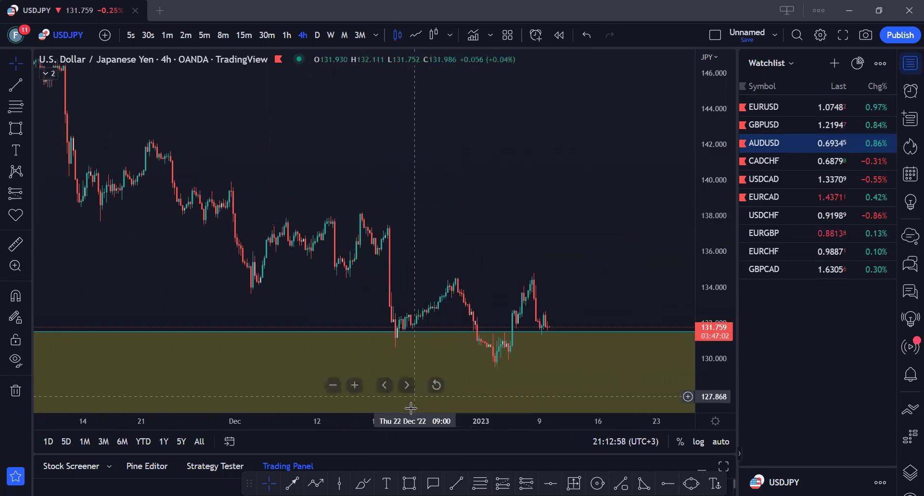
pyautogui.click(316, 483)
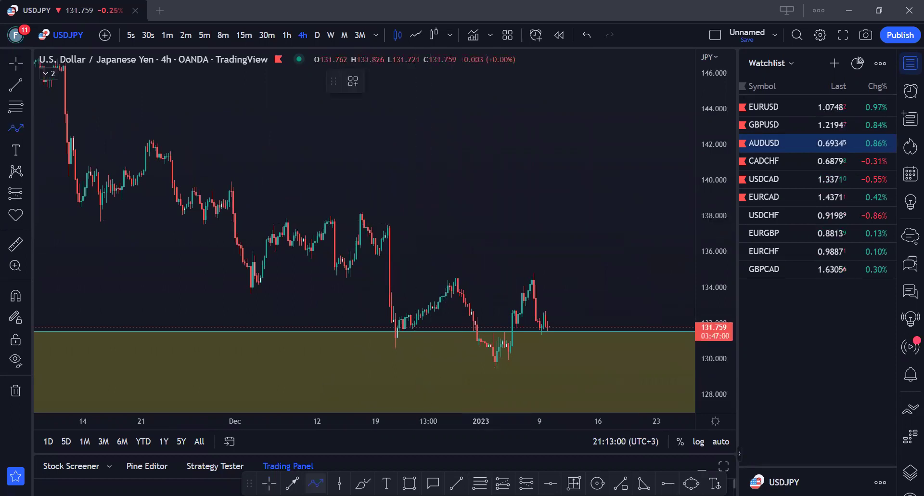
pyautogui.click(229, 187)
pyautogui.click(255, 297)
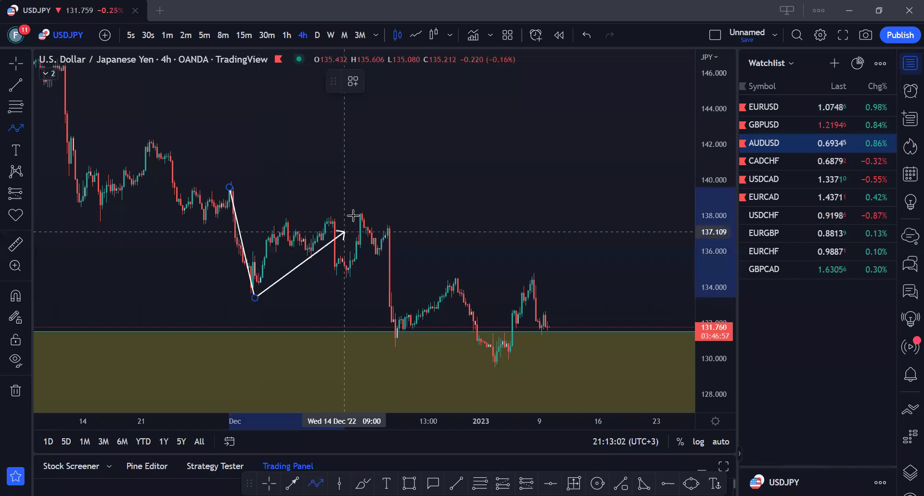
pyautogui.click(357, 213)
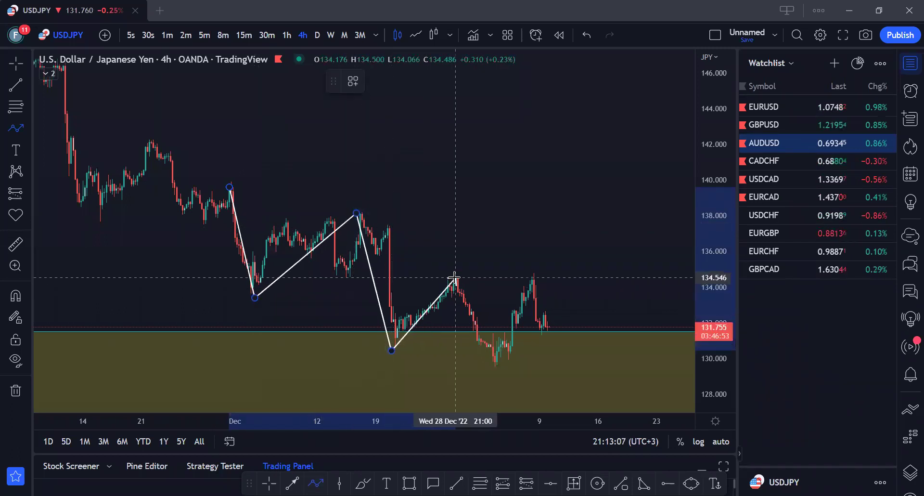
pyautogui.doubleClick(496, 363)
pyautogui.click(604, 310)
# Mark a supply zone rectangle at the late-December lower high, from about 133.4 to 134.5, extending to about 18 January 2023
pyautogui.moveTo(712, 295); pyautogui.dragTo(714, 262)
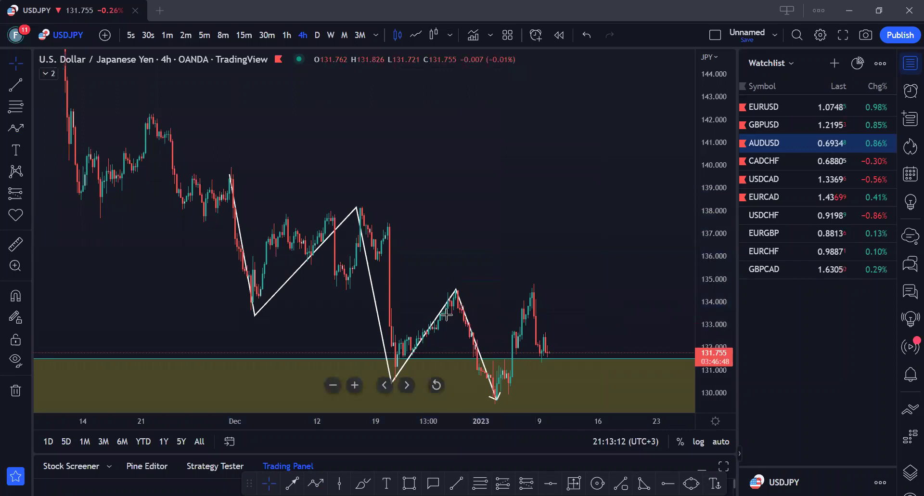
pyautogui.hotkey('alt', 'shift', 'r')
pyautogui.moveTo(447, 315); pyautogui.dragTo(621, 289)
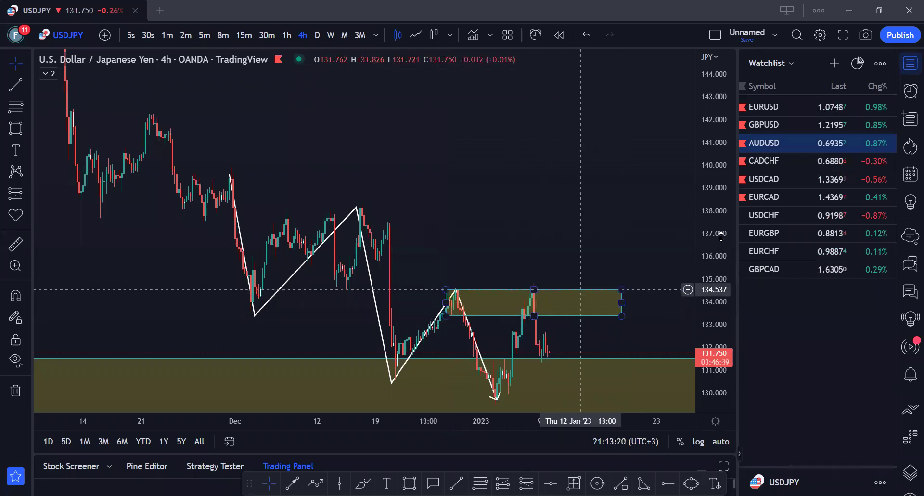
# Try projecting a 4-hour path from the early January low near 129.8 up into the supply zone at about 134.1 and down to about 128.7
pyautogui.moveTo(721, 236); pyautogui.dragTo(721, 257)
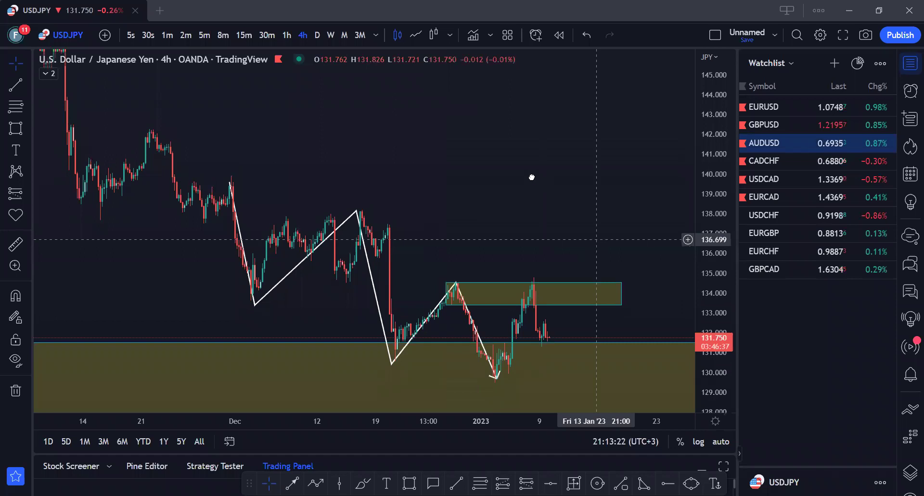
pyautogui.moveTo(532, 178); pyautogui.dragTo(479, 123)
pyautogui.click(486, 250)
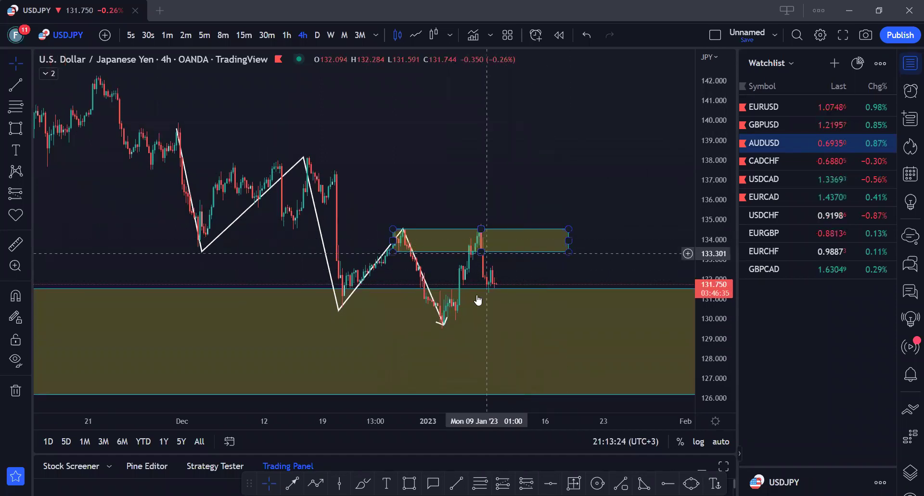
pyautogui.click(410, 421)
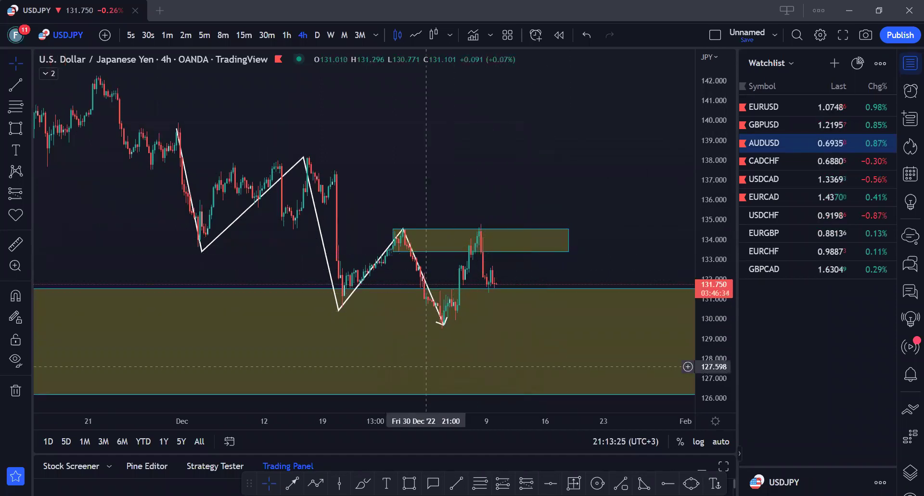
pyautogui.click(446, 326)
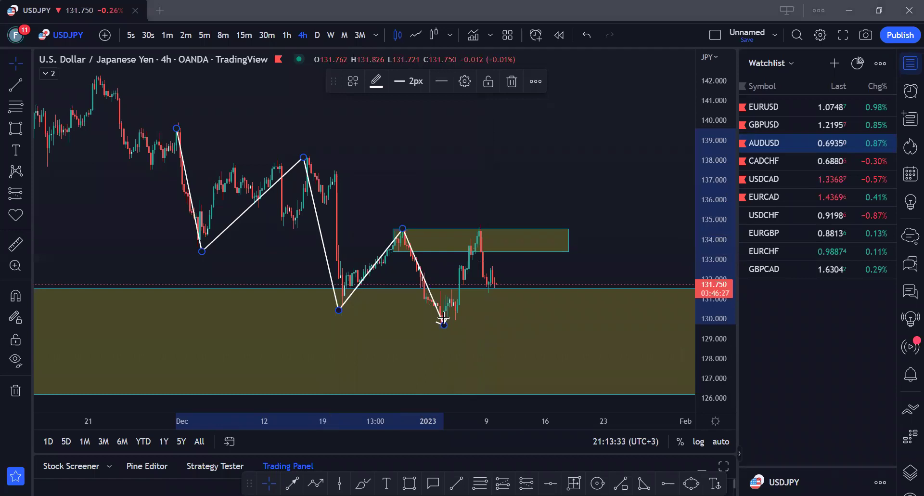
pyautogui.hotkey('alt', 'p')
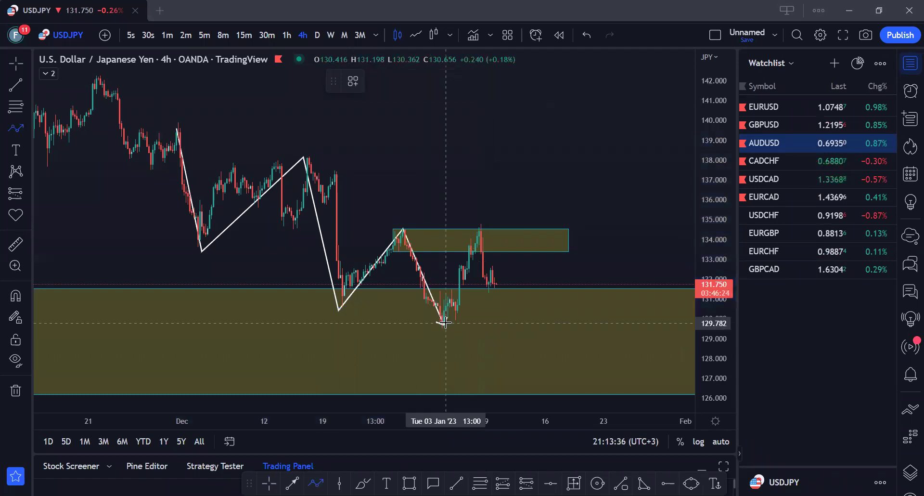
pyautogui.click(480, 237)
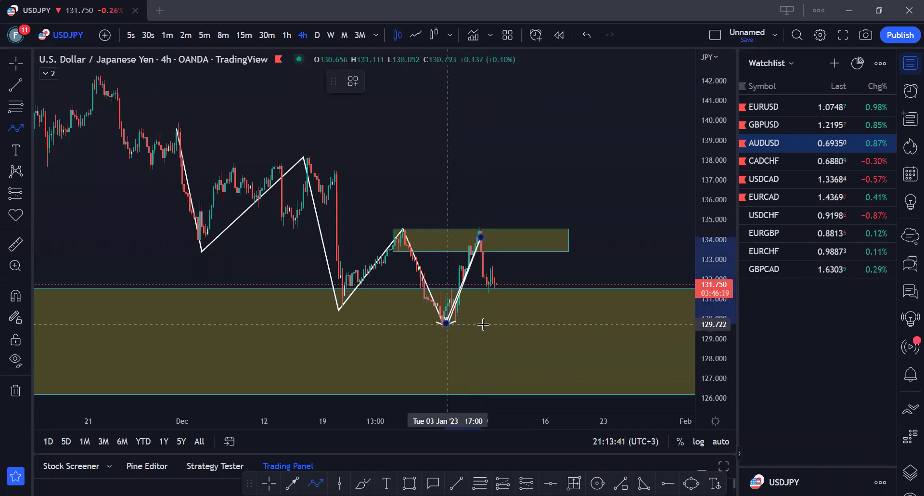
pyautogui.click(504, 344)
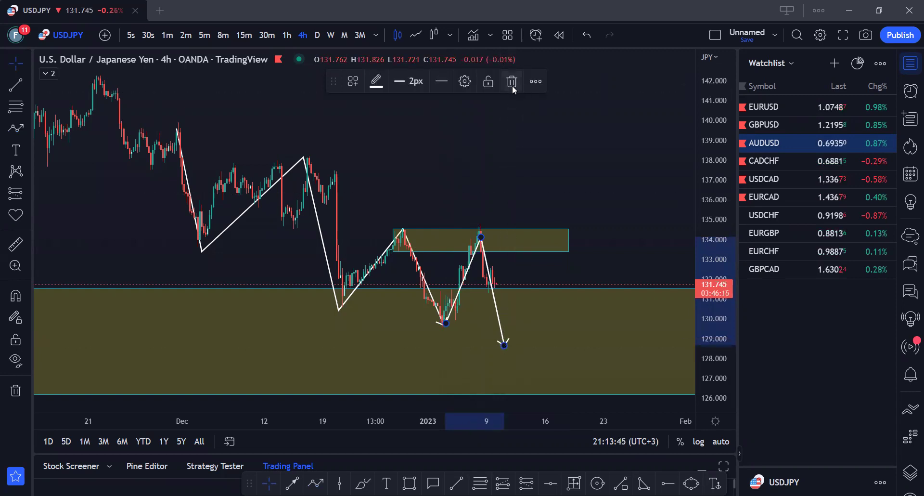
pyautogui.click(513, 87)
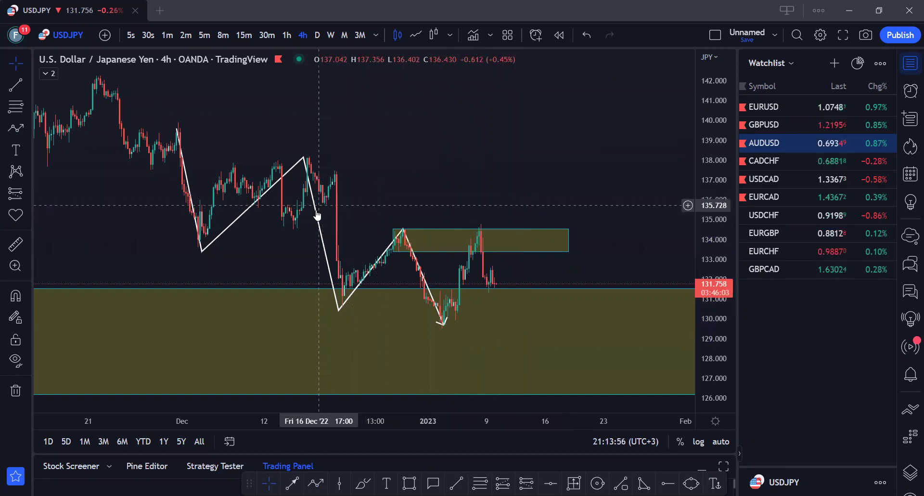
# Delete the 4-hour downtrend path and the late-December supply zone rectangle
pyautogui.click(496, 236)
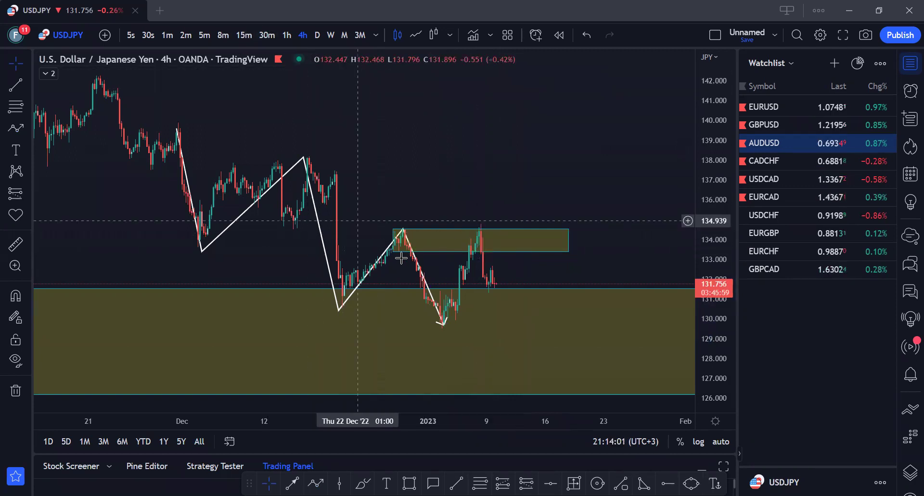
pyautogui.click(383, 251)
pyautogui.press('Delete')
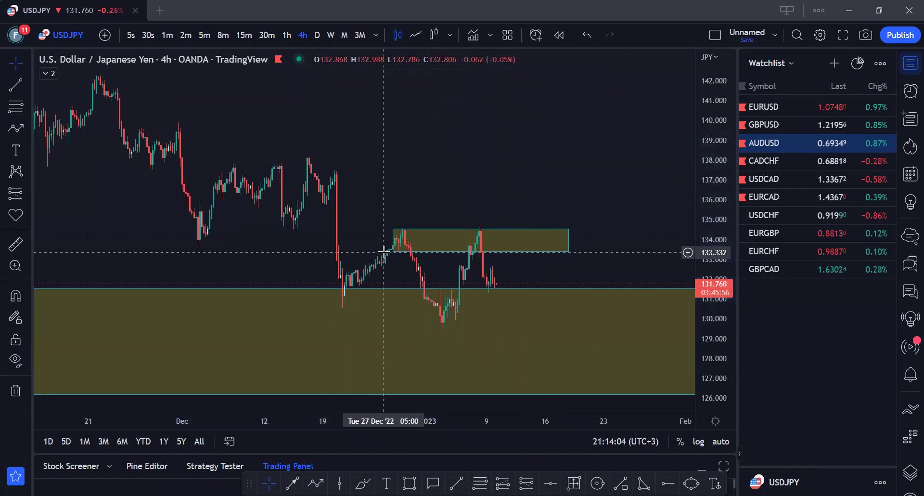
pyautogui.click(507, 254)
pyautogui.press('Delete')
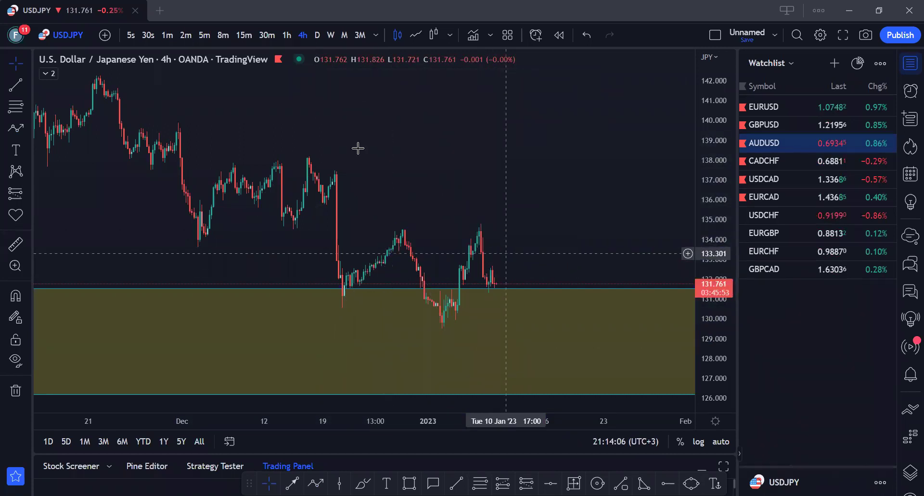
# Switch the USDJPY chart to the 15-minute timeframe and reset its scale around the 9 January price action
pyautogui.click(252, 34)
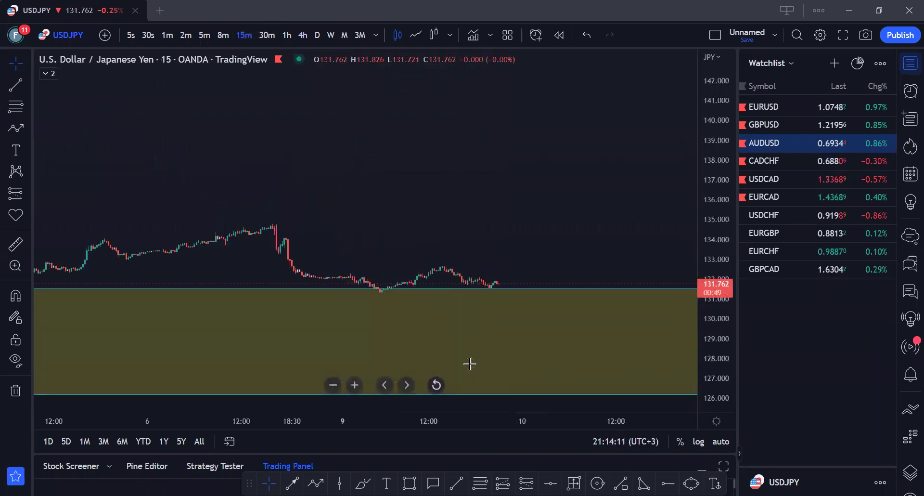
pyautogui.hotkey('alt', 'r')
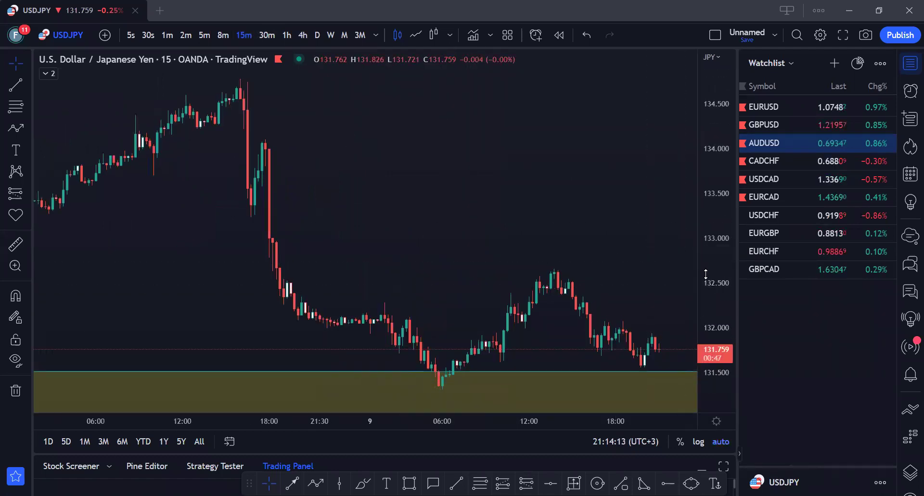
pyautogui.moveTo(706, 274); pyautogui.dragTo(701, 265)
pyautogui.moveTo(576, 251); pyautogui.dragTo(501, 201)
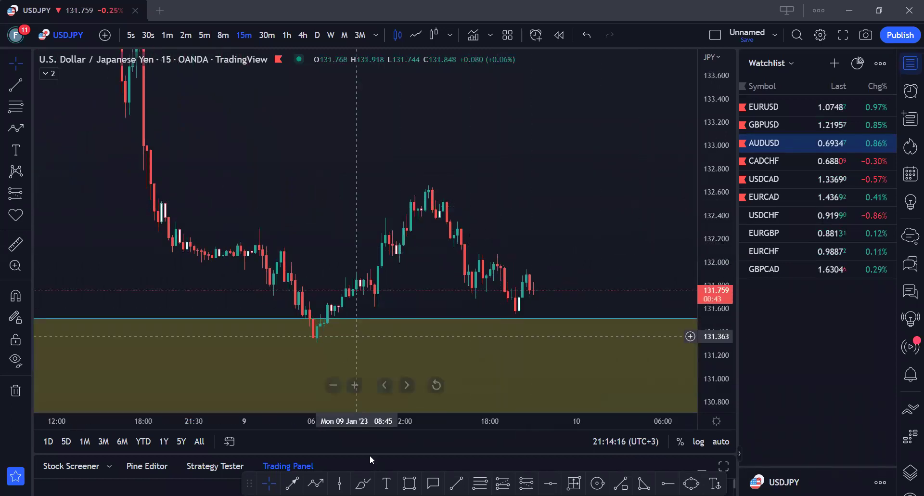
# Trace the 15-minute downtrend on 9 January from the high near 132.65 through lower highs to the 20:00 low near 131.55
pyautogui.hotkey('alt', 'shift', 'p')
pyautogui.click(426, 185)
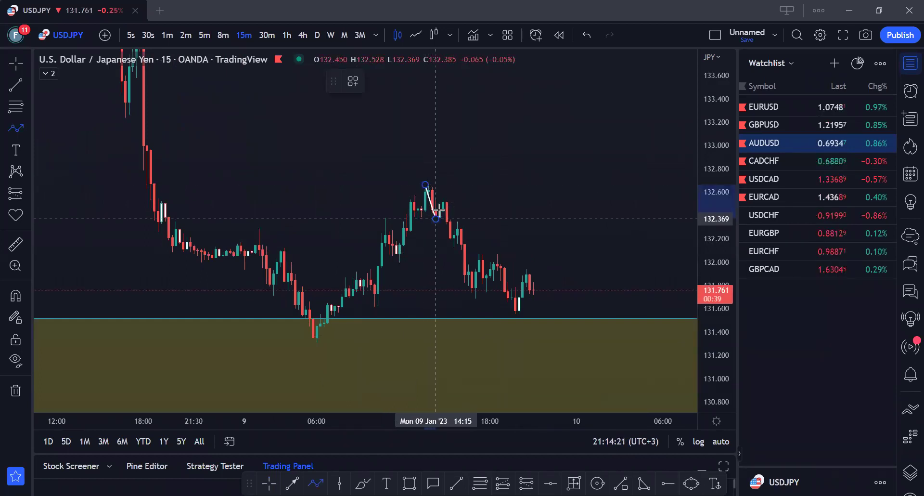
pyautogui.click(443, 202)
pyautogui.click(454, 249)
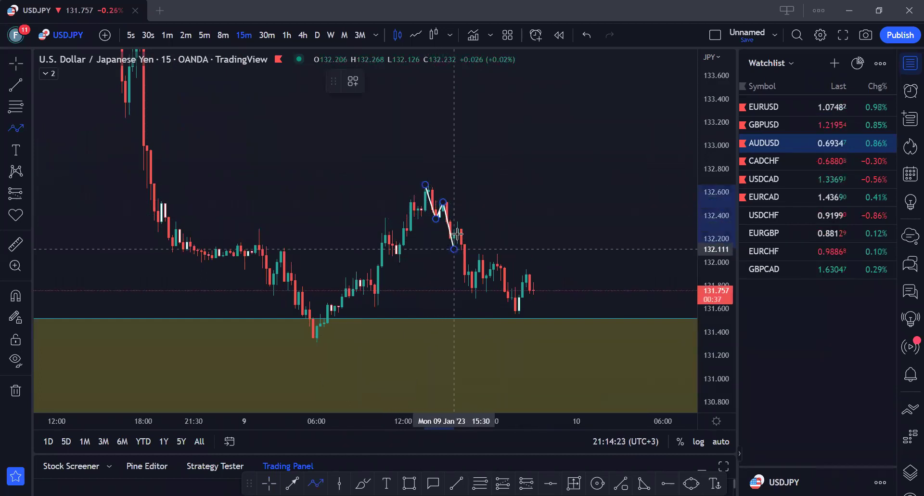
pyautogui.click(471, 296)
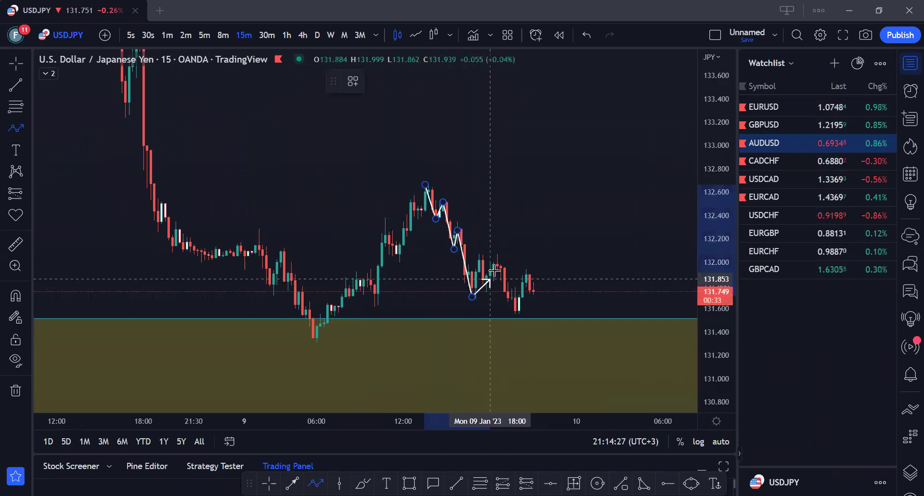
pyautogui.click(497, 255)
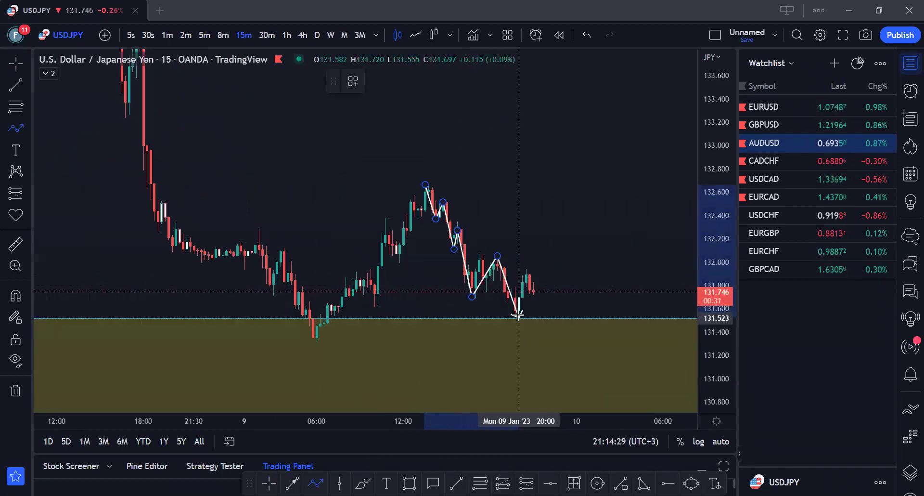
pyautogui.click(519, 315)
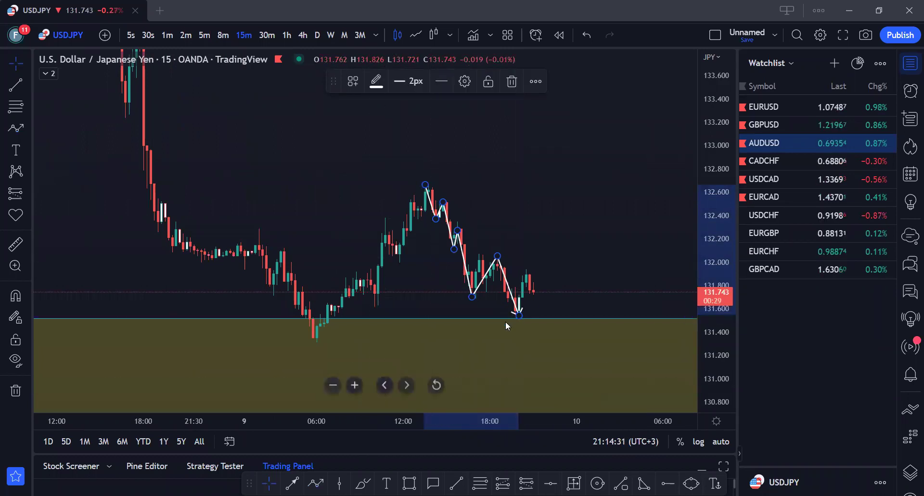
# Mark a supply zone rectangle from about 131.735 to 132.07 at the last lower high, spanning 9 January 17:45 to early 10 January
pyautogui.hscroll(5, 506, 321)
pyautogui.moveTo(716, 249); pyautogui.dragTo(716, 222)
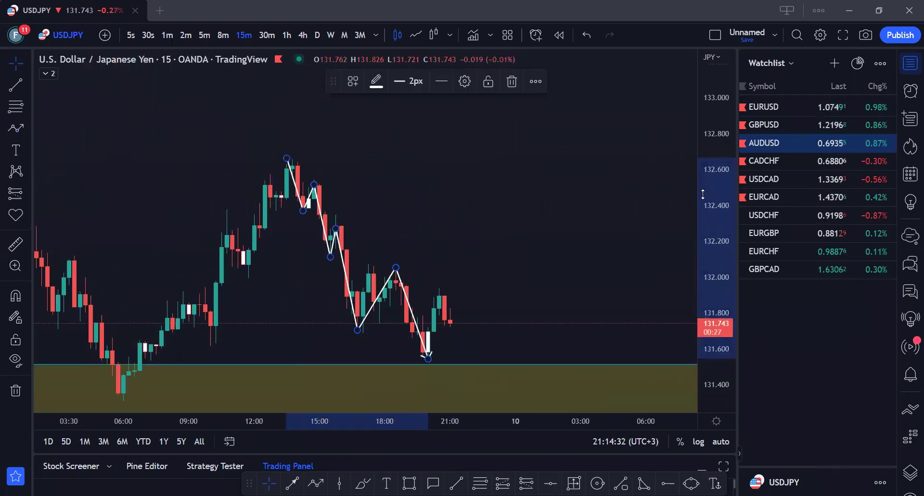
pyautogui.moveTo(521, 269); pyautogui.dragTo(521, 199)
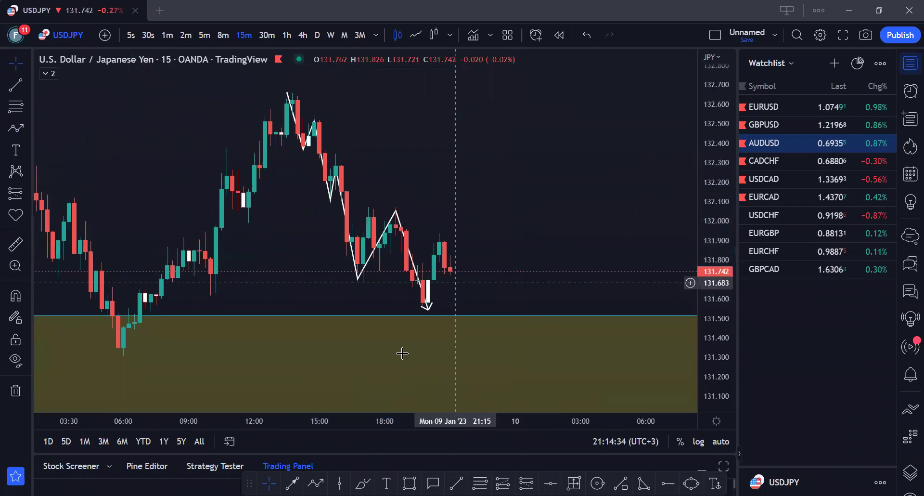
pyautogui.hotkey('alt', 'shift', 'r')
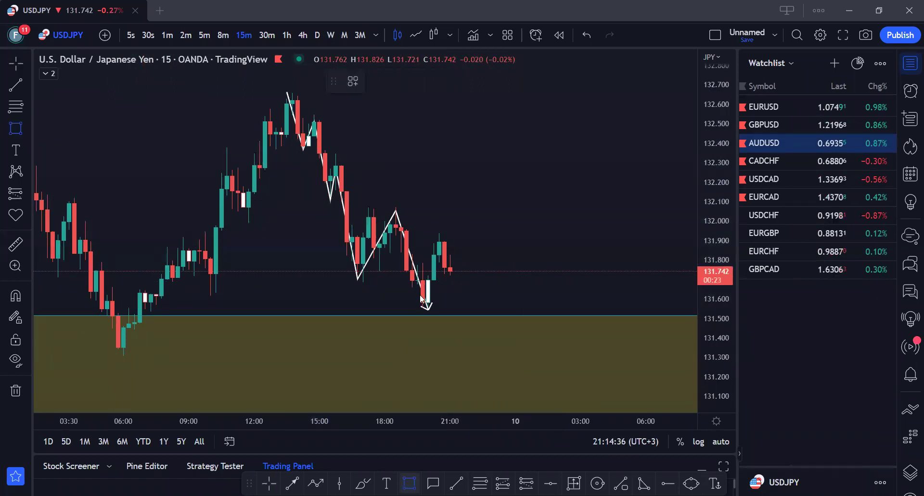
pyautogui.click(378, 272)
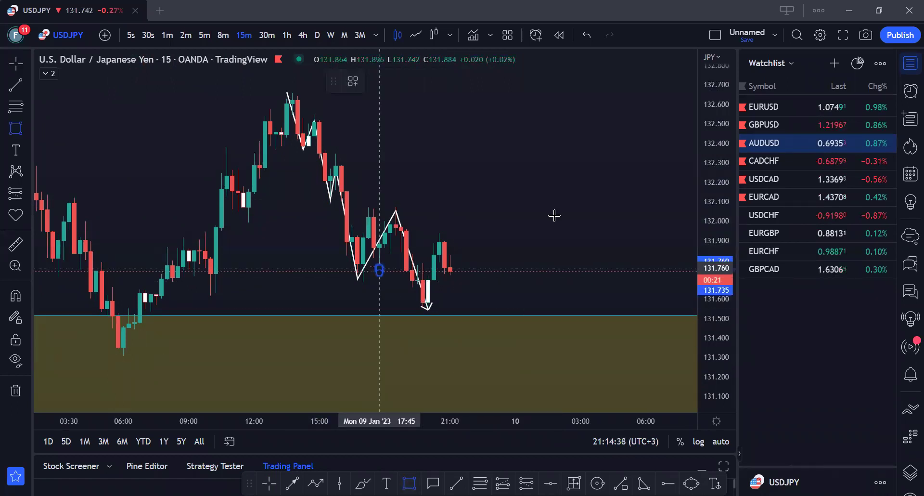
pyautogui.click(608, 208)
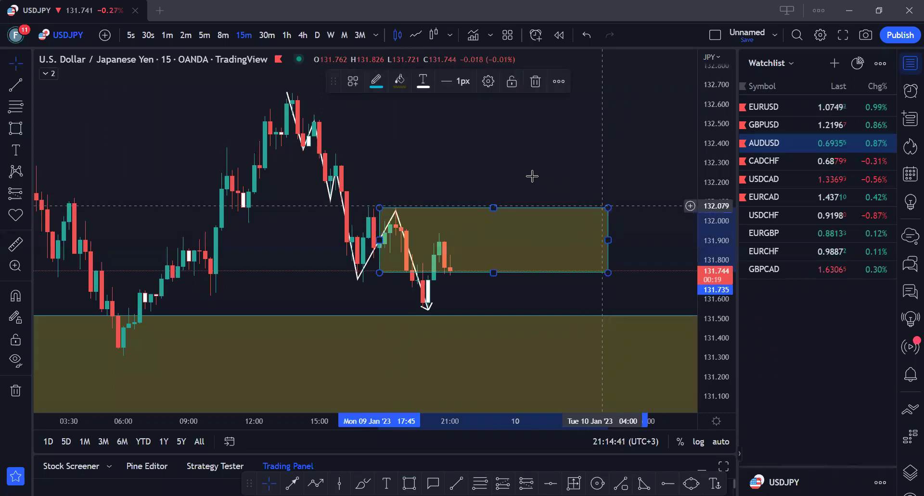
pyautogui.click(533, 176)
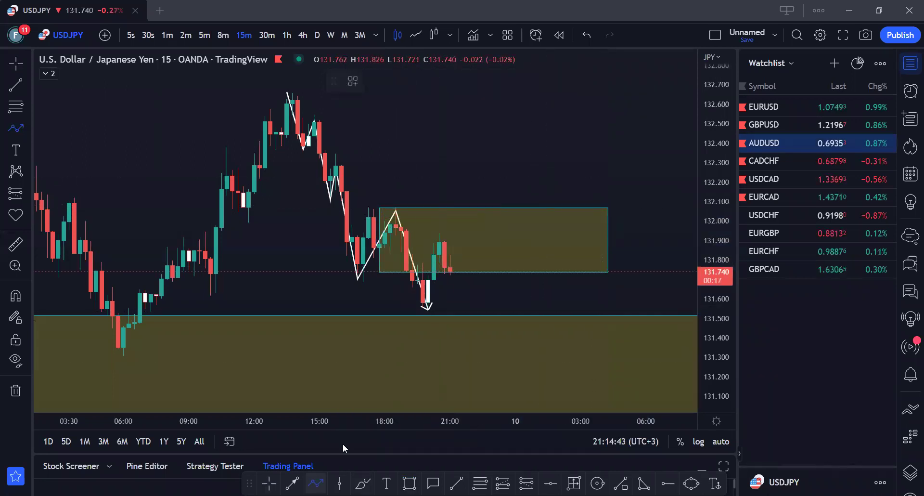
# Draw an expected path from the 20:00 low near 131.55 up to about 131.88 inside the supply zone and down to about 131.48
pyautogui.click(428, 310)
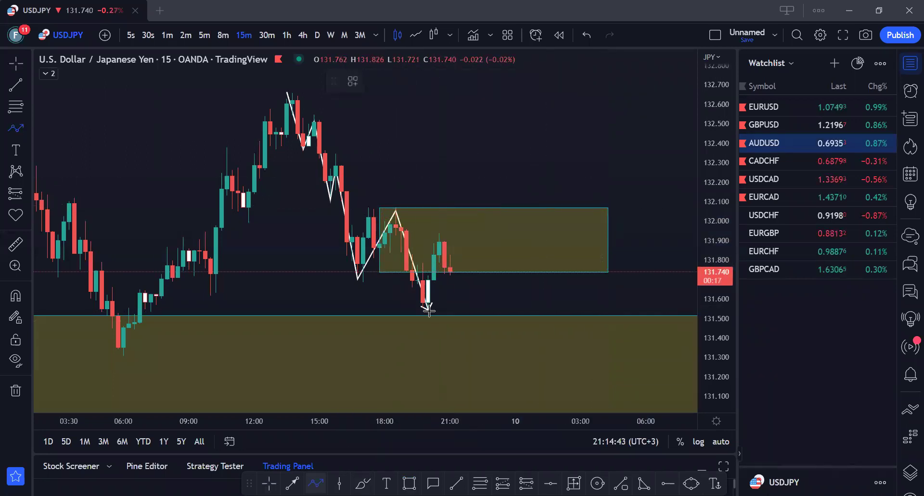
pyautogui.click(449, 255)
pyautogui.doubleClick(471, 322)
pyautogui.click(512, 304)
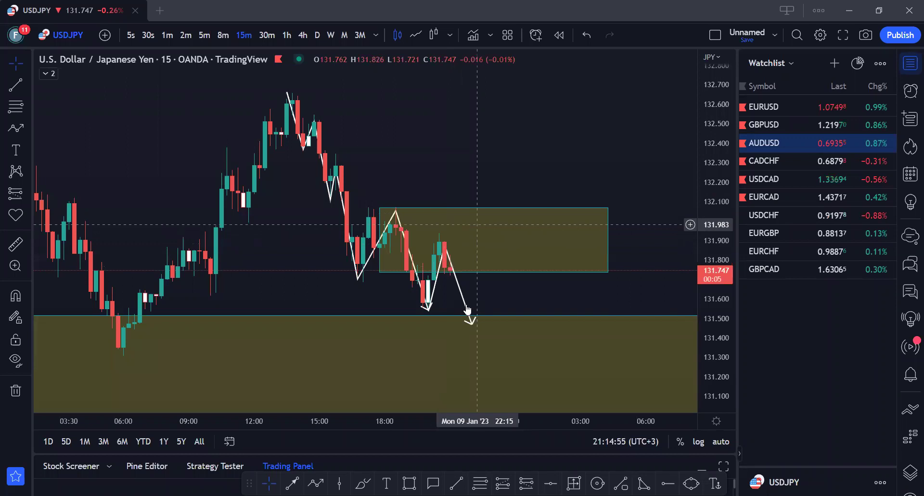
# Switch the USDJPY chart to the 1-minute timeframe and fit its scale to the recent swings
pyautogui.click(169, 35)
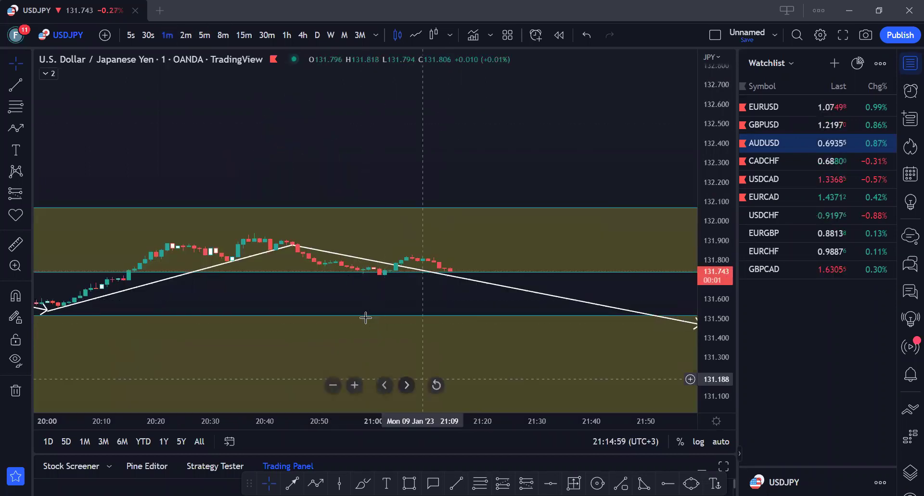
pyautogui.click(437, 385)
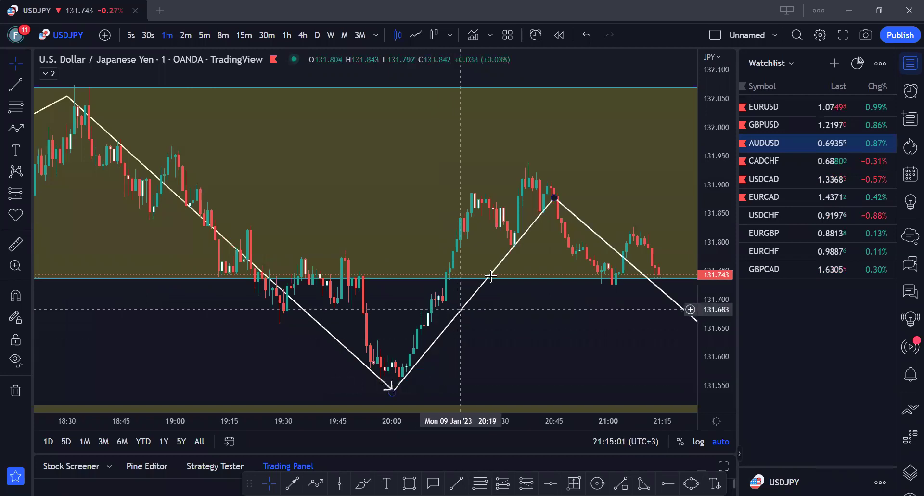
pyautogui.moveTo(717, 245); pyautogui.dragTo(716, 263)
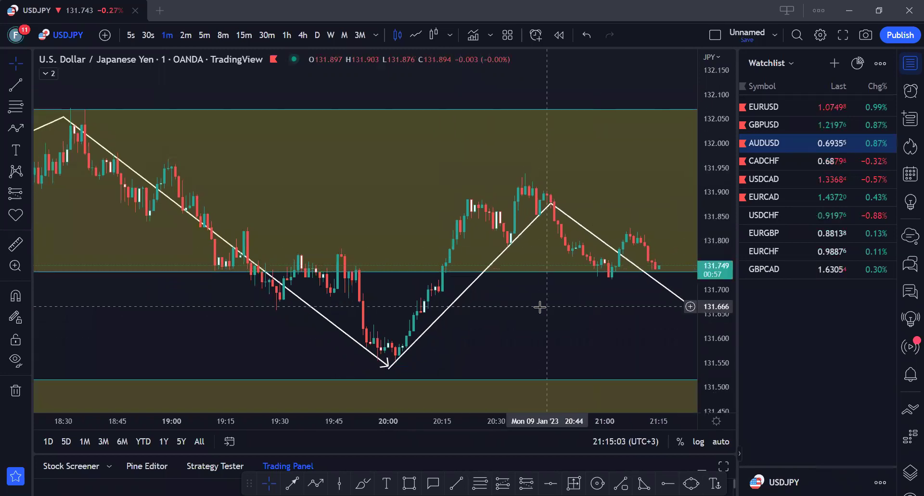
pyautogui.moveTo(531, 310); pyautogui.dragTo(520, 315)
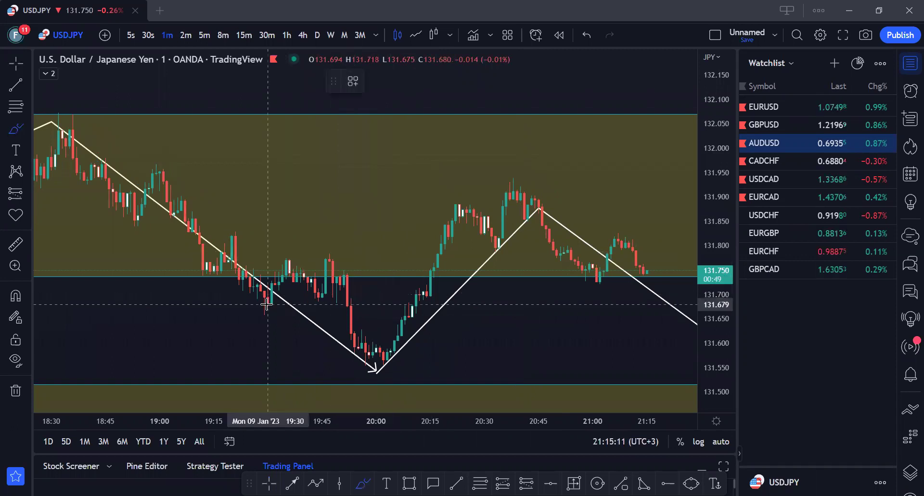
# Brush the 1-minute double top near 131.78, a line across it, and the rise from 20:00 to the twin highs near 131.94
pyautogui.hotkey('alt', 'b')
pyautogui.moveTo(268, 301)
pyautogui.mouseDown()
pyautogui.moveTo(283, 256)
pyautogui.moveTo(302, 277)
pyautogui.moveTo(322, 256)
pyautogui.moveTo(358, 333)
pyautogui.mouseUp()
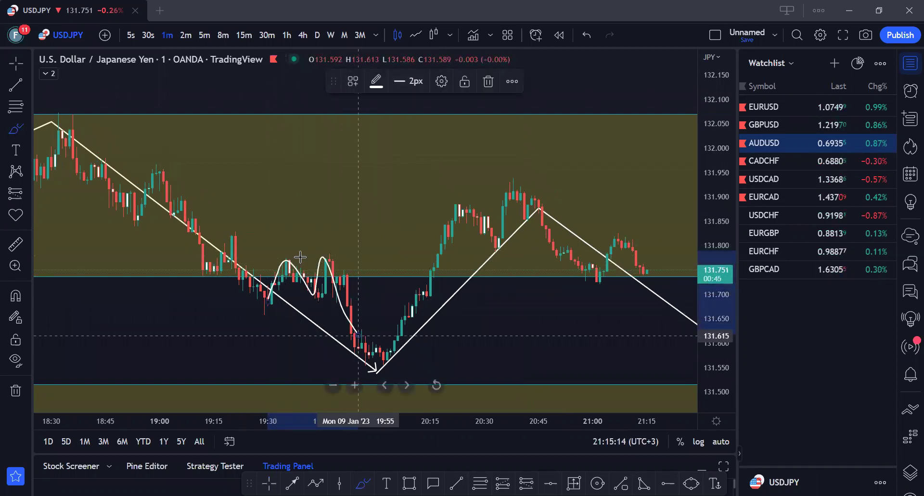
pyautogui.moveTo(286, 255); pyautogui.dragTo(355, 254)
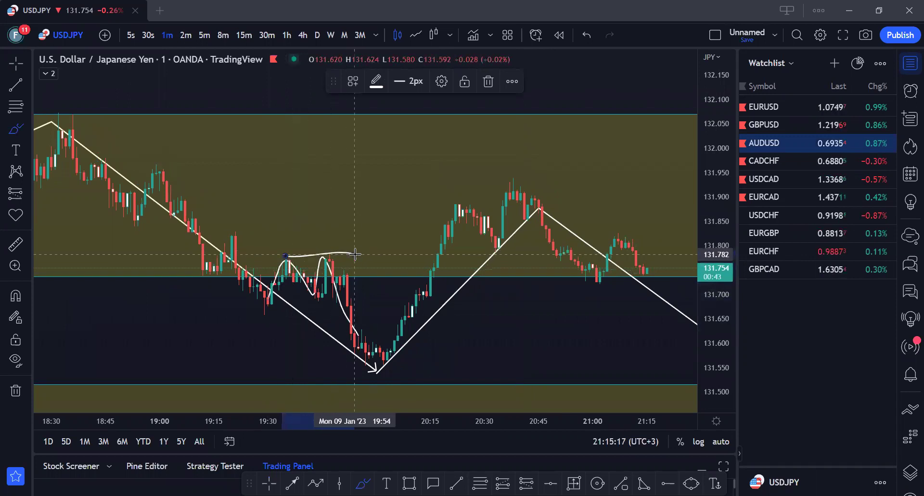
pyautogui.moveTo(383, 356)
pyautogui.mouseDown()
pyautogui.moveTo(455, 238)
pyautogui.moveTo(462, 205)
pyautogui.mouseUp()
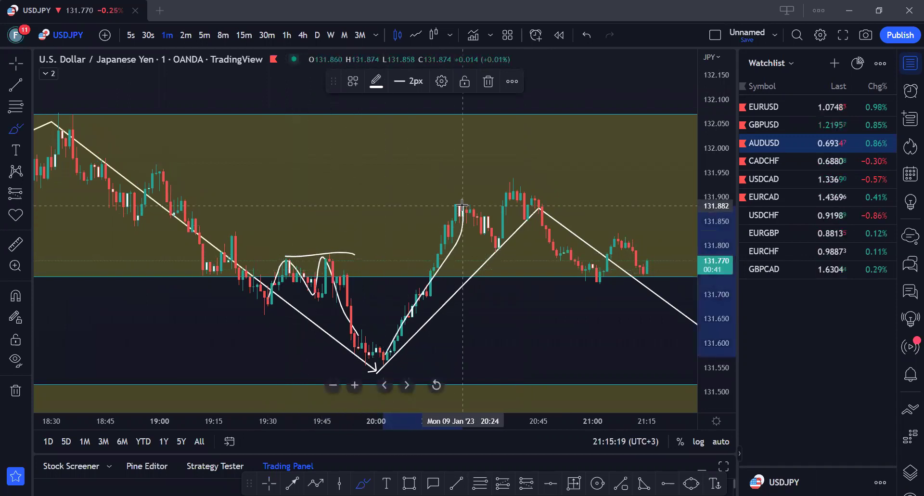
pyautogui.moveTo(330, 214)
pyautogui.mouseDown()
pyautogui.moveTo(314, 226)
pyautogui.moveTo(330, 242)
pyautogui.moveTo(304, 255)
pyautogui.moveTo(319, 239)
pyautogui.moveTo(327, 271)
pyautogui.mouseUp()
pyautogui.moveTo(436, 267)
pyautogui.mouseDown()
pyautogui.moveTo(455, 212)
pyautogui.moveTo(484, 229)
pyautogui.moveTo(514, 170)
pyautogui.mouseUp()
pyautogui.moveTo(573, 248); pyautogui.dragTo(635, 299)
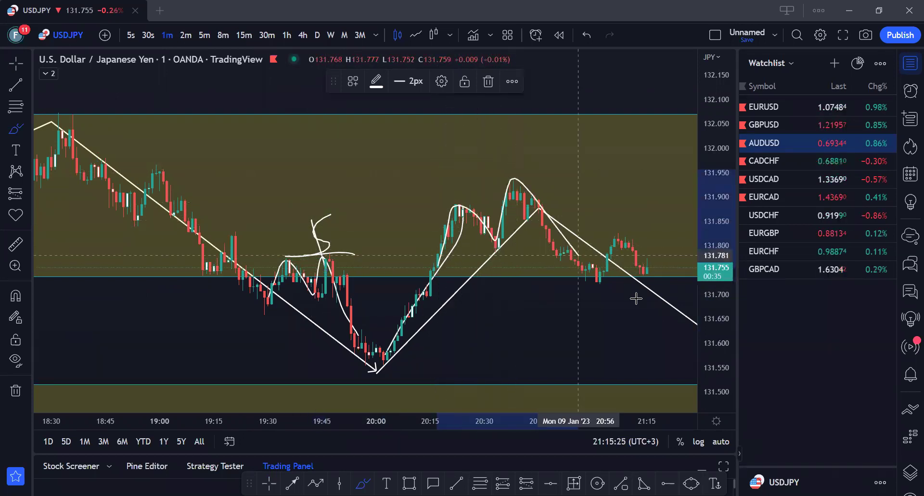
# Undo all the freehand brush strokes on the 1-minute chart
pyautogui.click(585, 35)
pyautogui.click(584, 35)
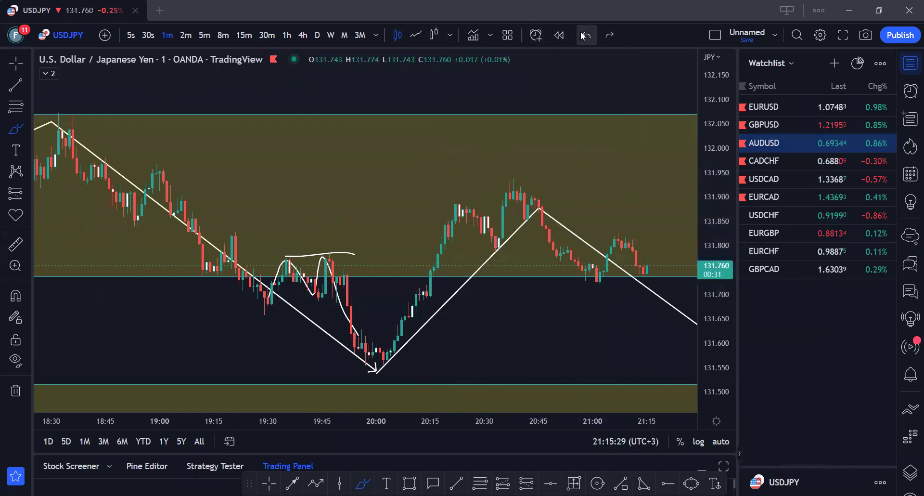
pyautogui.click(584, 36)
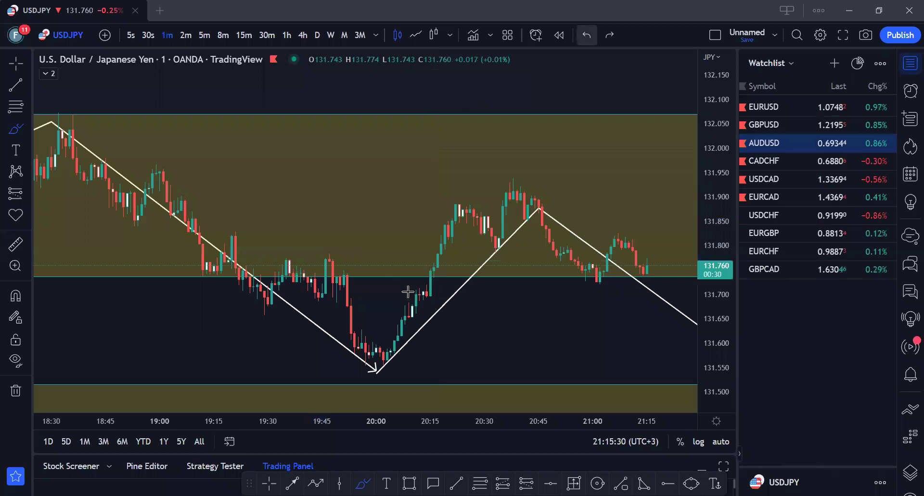
# Delete the expected price path that rises from the 20:00 low into the supply zone
pyautogui.click(260, 482)
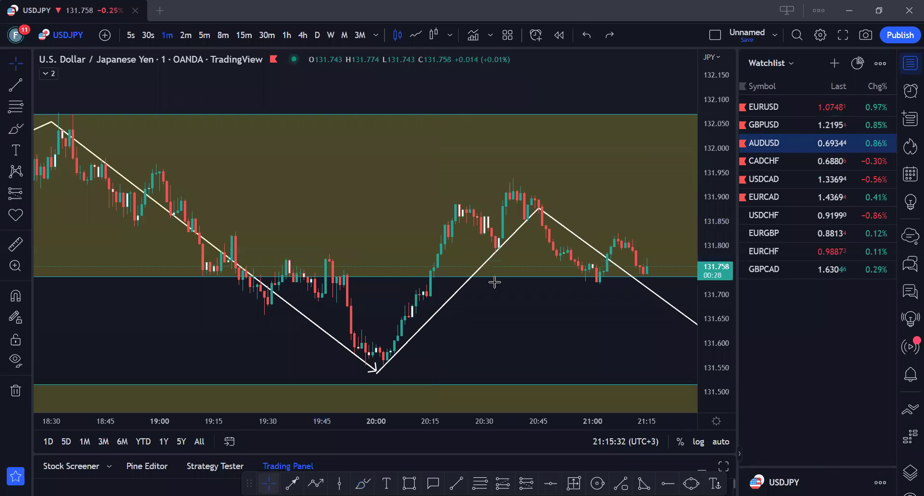
pyautogui.click(478, 269)
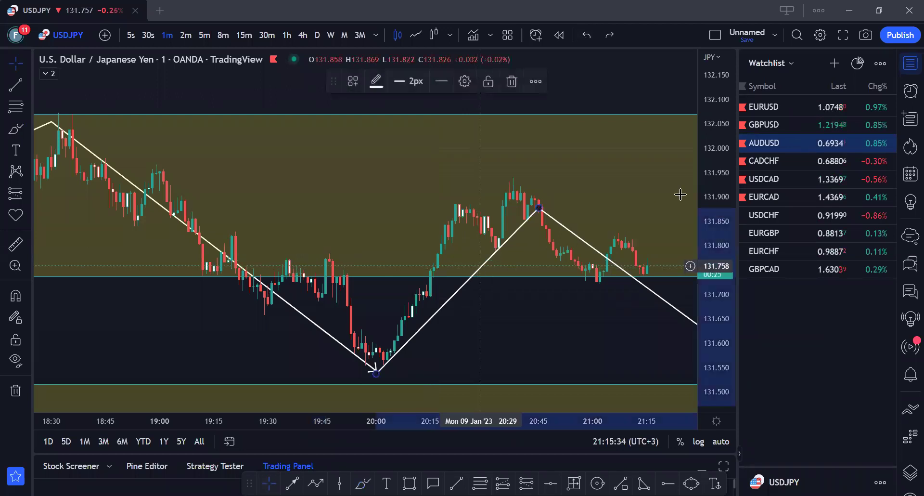
pyautogui.click(512, 82)
# Mark a 1-minute supply zone rectangle from 131.893 to 131.939 at the highest recent swing, spanning 20:35 to 22:13
pyautogui.moveTo(712, 241); pyautogui.dragTo(523, 217)
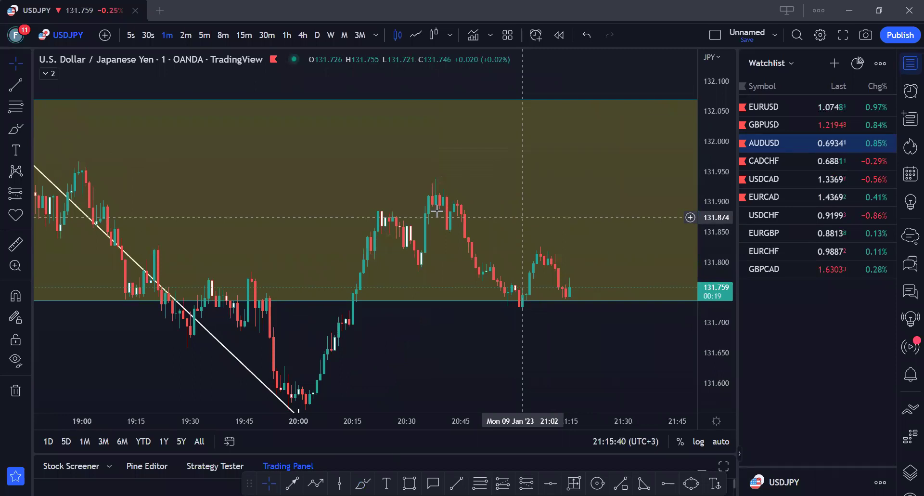
pyautogui.hotkey('alt', 'shift', 'r')
pyautogui.moveTo(424, 206); pyautogui.dragTo(667, 179)
pyautogui.click(616, 238)
pyautogui.moveTo(545, 249); pyautogui.dragTo(369, 260)
pyautogui.moveTo(494, 204); pyautogui.dragTo(603, 203)
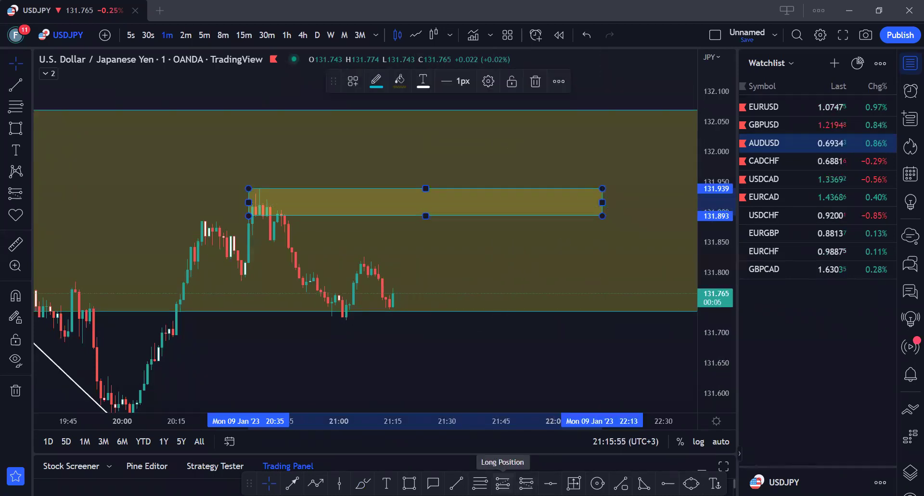
# Place a short position with entry at 131.893 on the small supply zone's lower edge and its stop at 131.953
pyautogui.click(526, 483)
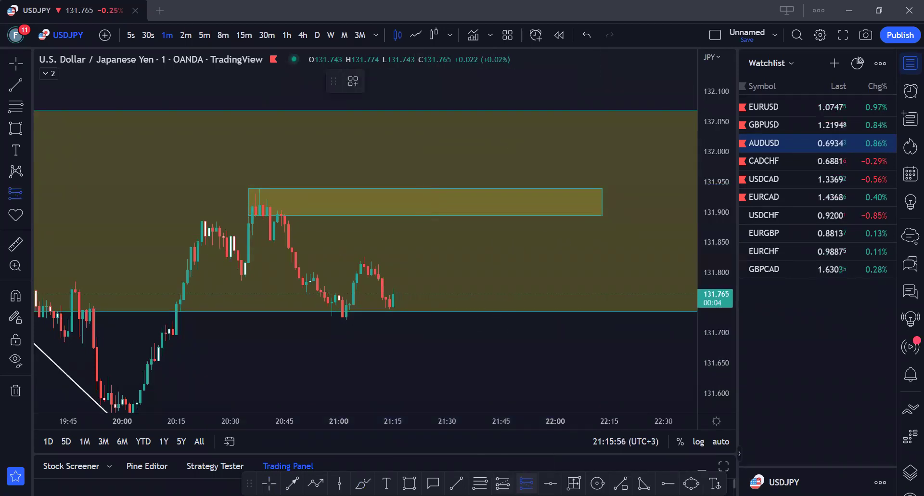
pyautogui.click(501, 216)
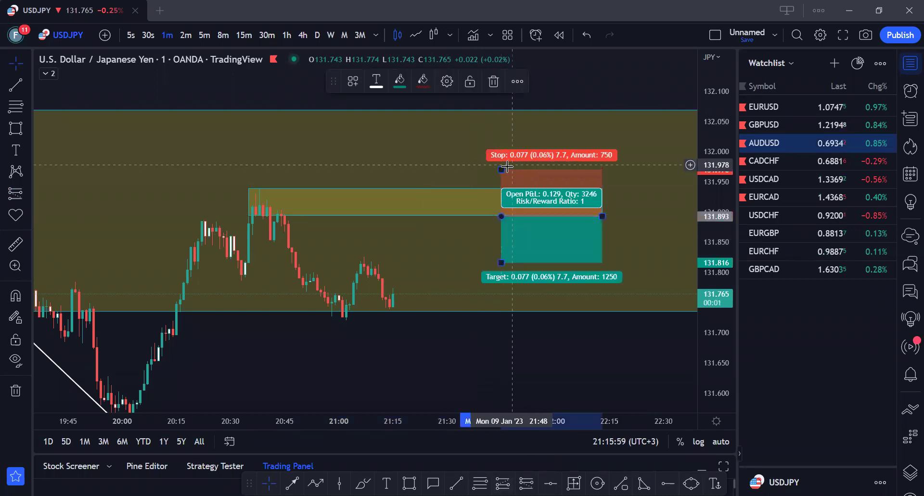
pyautogui.moveTo(502, 170); pyautogui.dragTo(506, 184)
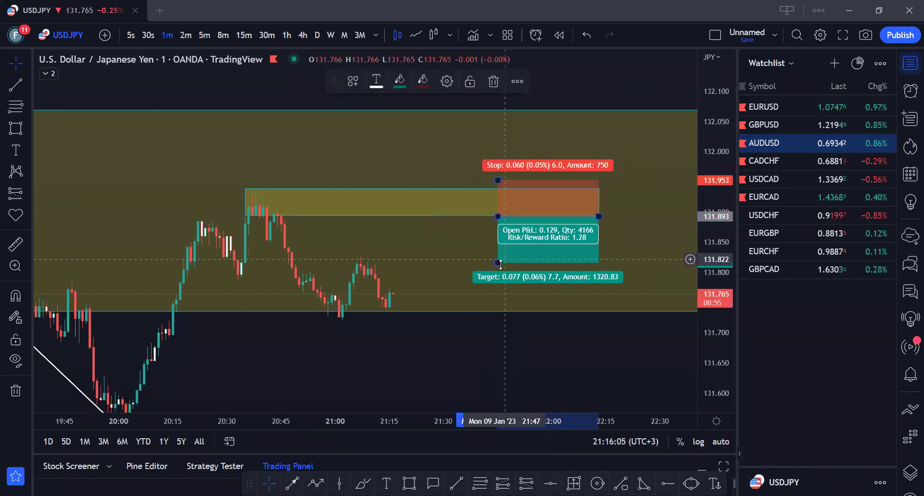
# Set the short position's target to 131.546, level with the 20:00 low
pyautogui.moveTo(497, 263); pyautogui.dragTo(487, 369)
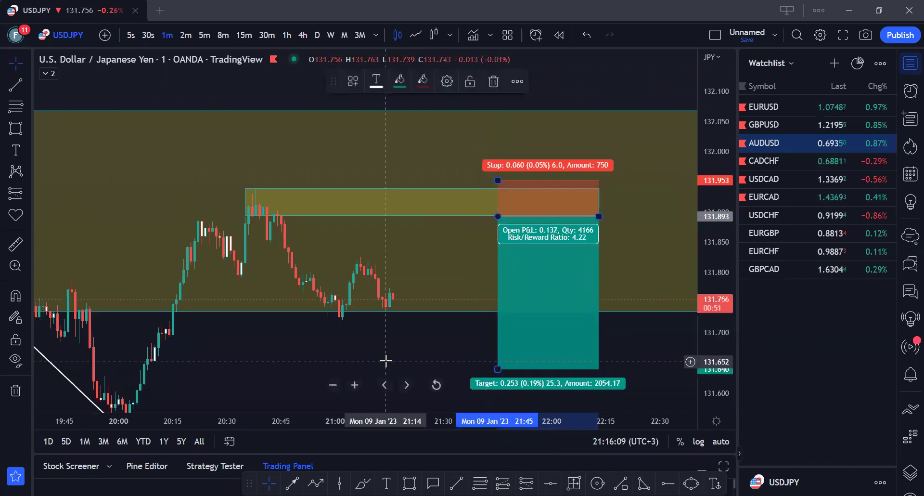
pyautogui.scroll(-5, 386, 361)
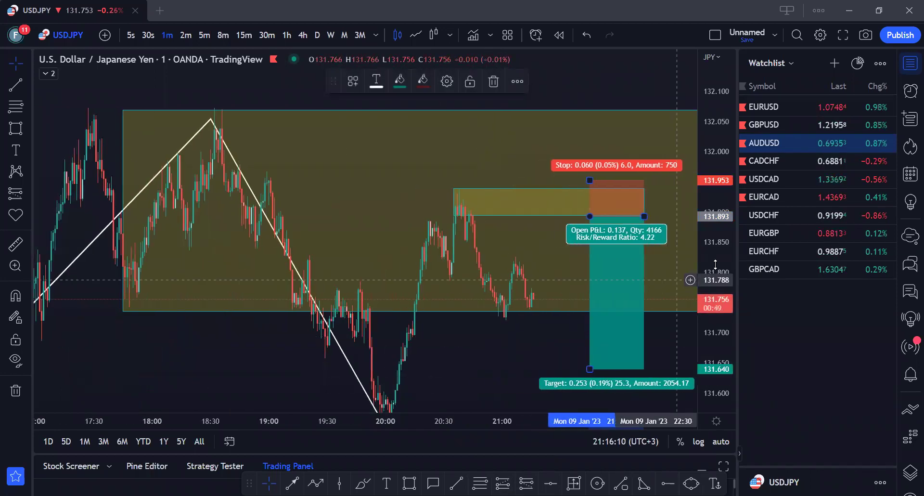
pyautogui.moveTo(722, 332); pyautogui.dragTo(726, 359)
pyautogui.moveTo(589, 319); pyautogui.dragTo(587, 363)
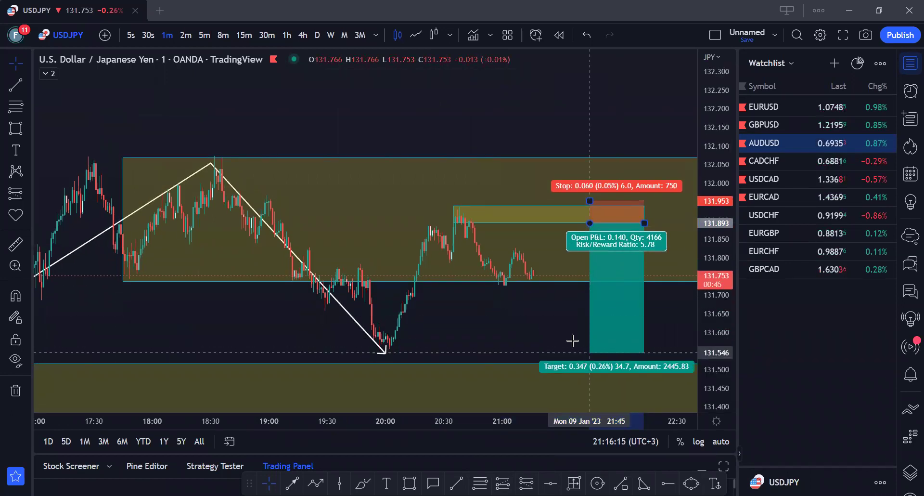
pyautogui.click(510, 340)
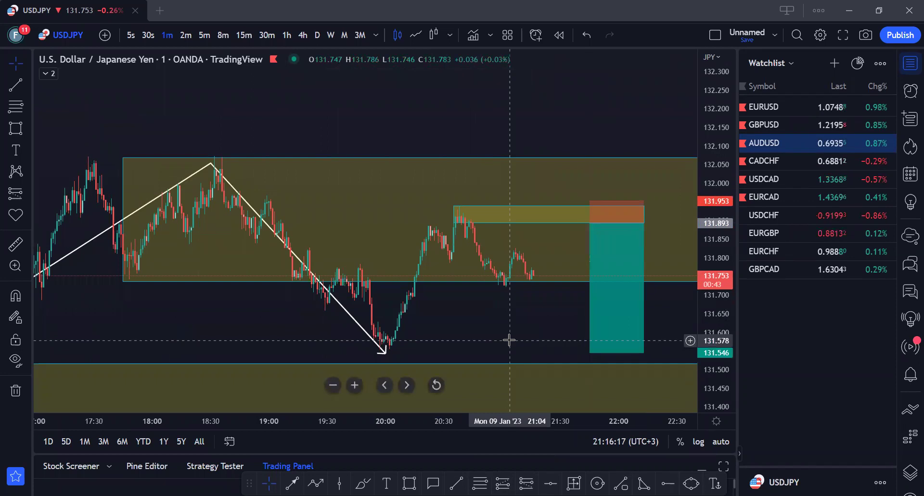
pyautogui.click(592, 353)
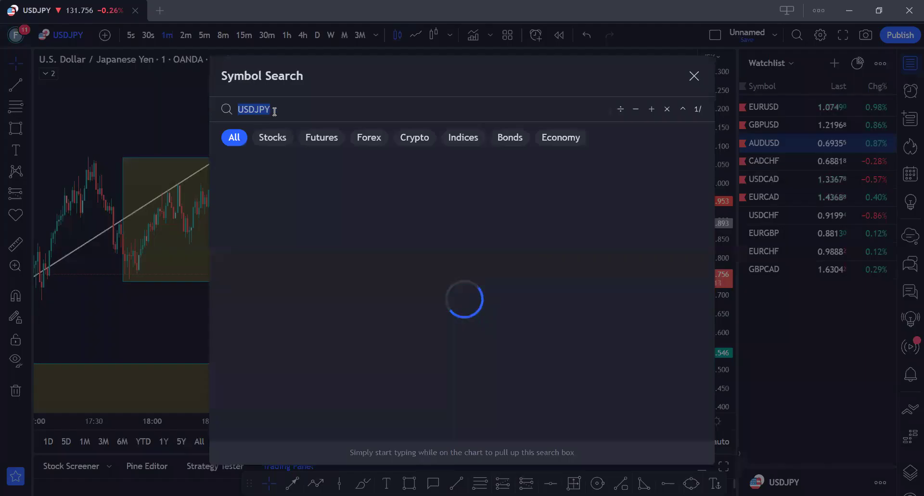
# Change the chart symbol to the OANDA USDCAD pair
pyautogui.press('BackSpace')
pyautogui.press('BackSpace')
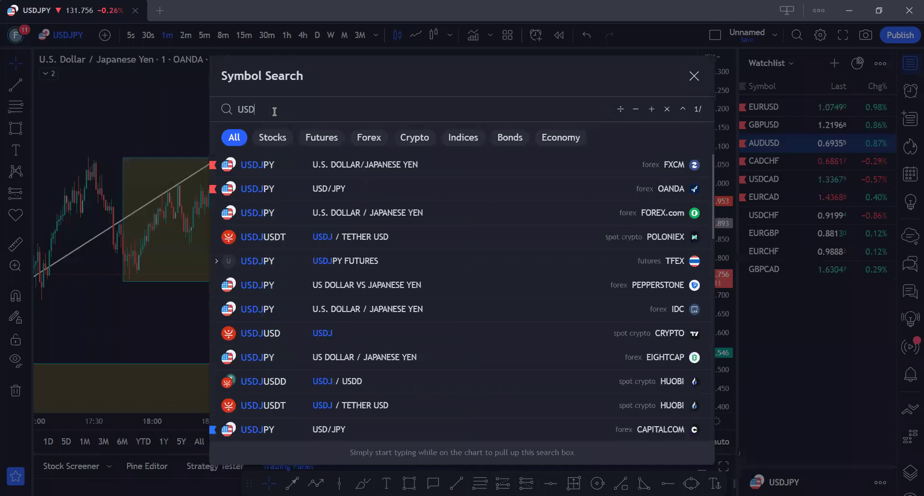
pyautogui.write('CAD')
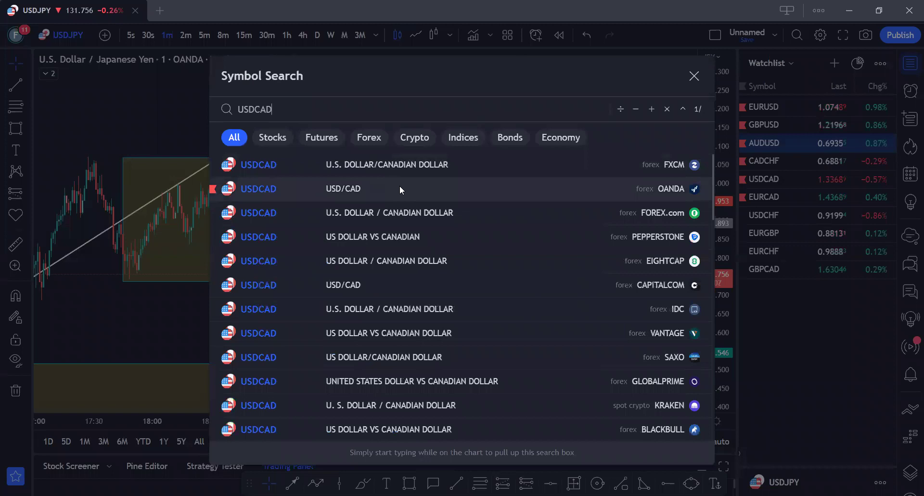
pyautogui.click(400, 188)
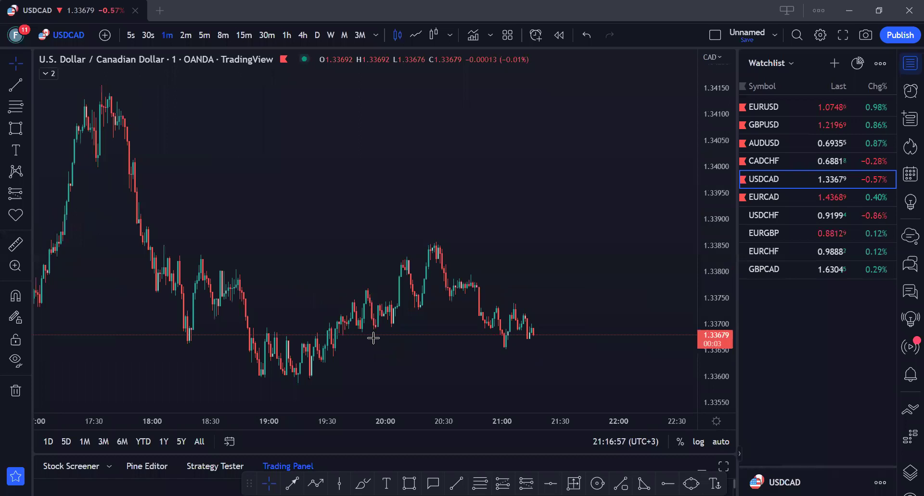
# Switch the USDCAD chart to the weekly timeframe, fit its price scale and remove all existing drawings
pyautogui.click(331, 35)
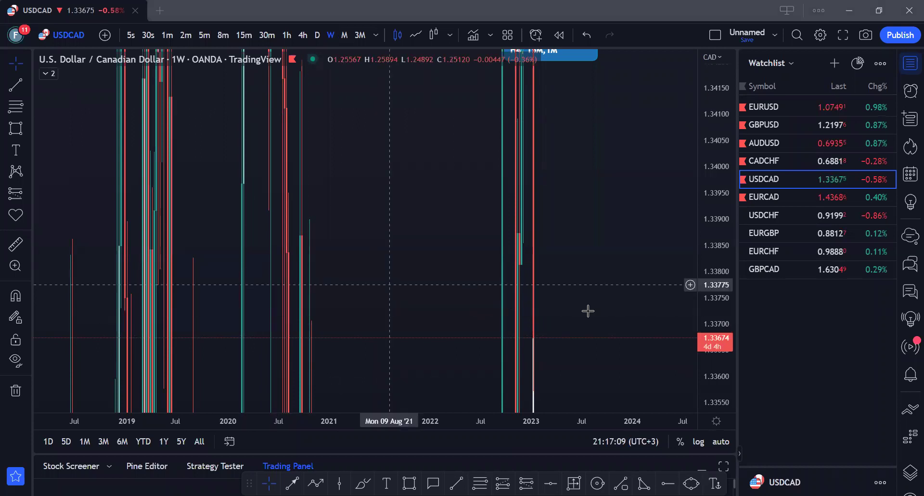
pyautogui.moveTo(430, 384)
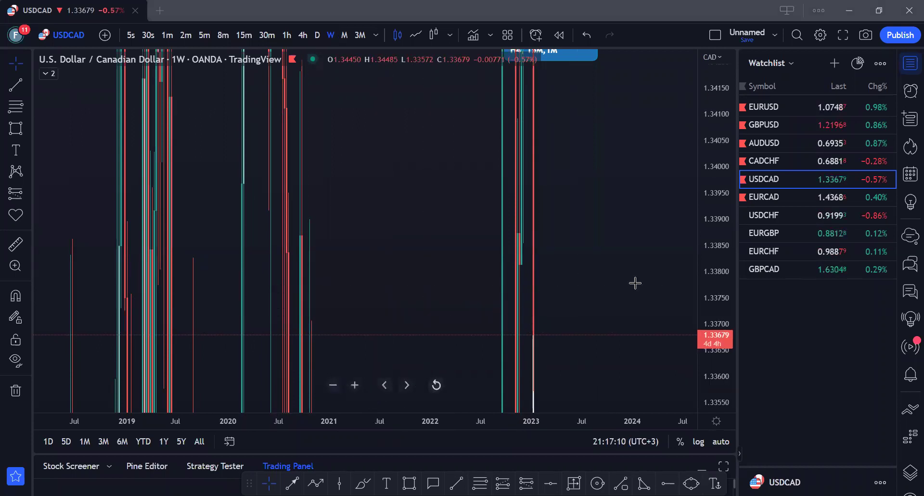
pyautogui.doubleClick(711, 281)
pyautogui.moveTo(659, 297); pyautogui.dragTo(493, 326)
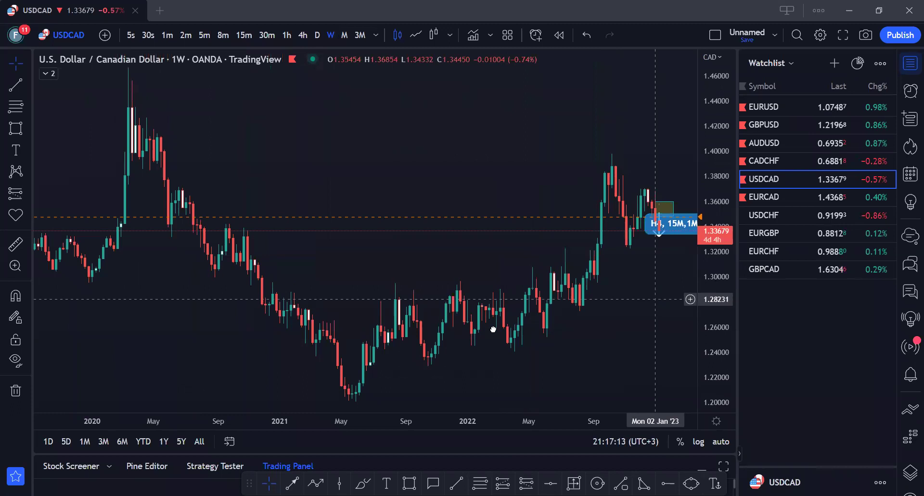
pyautogui.click(14, 391)
pyautogui.click(66, 388)
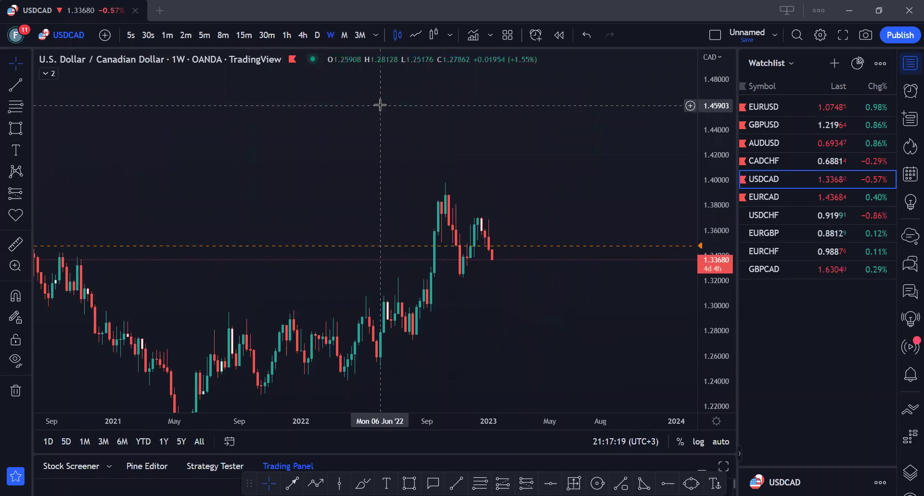
# Trace the weekly uptrend as a path from the April 2022 low near 1.243 via about 1.32 and 1.274 to about 1.393
pyautogui.moveTo(439, 382)
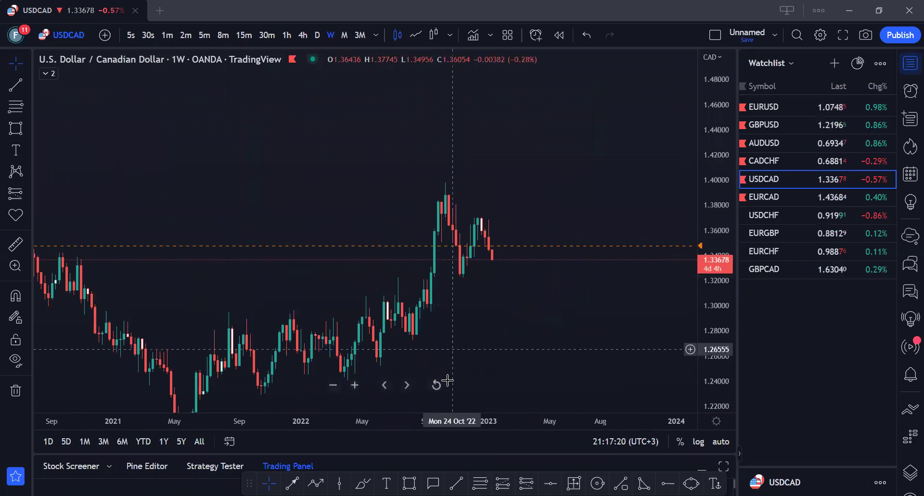
pyautogui.click(436, 386)
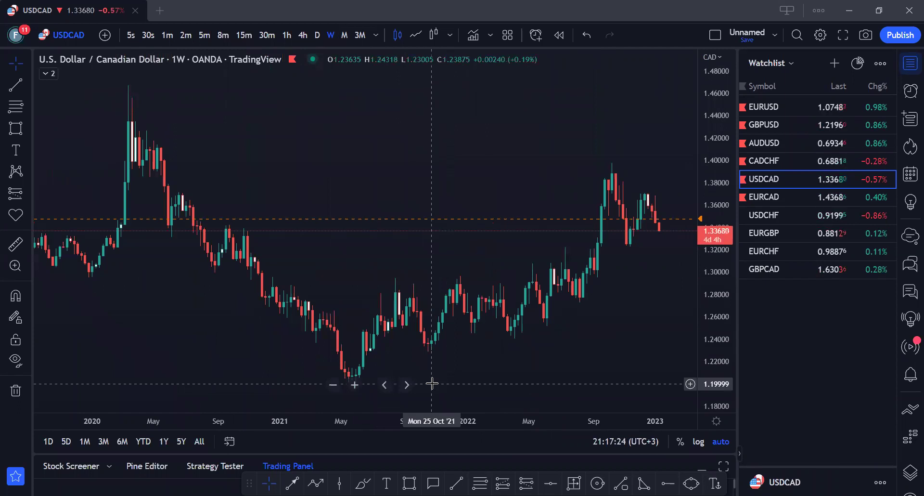
pyautogui.click(354, 386)
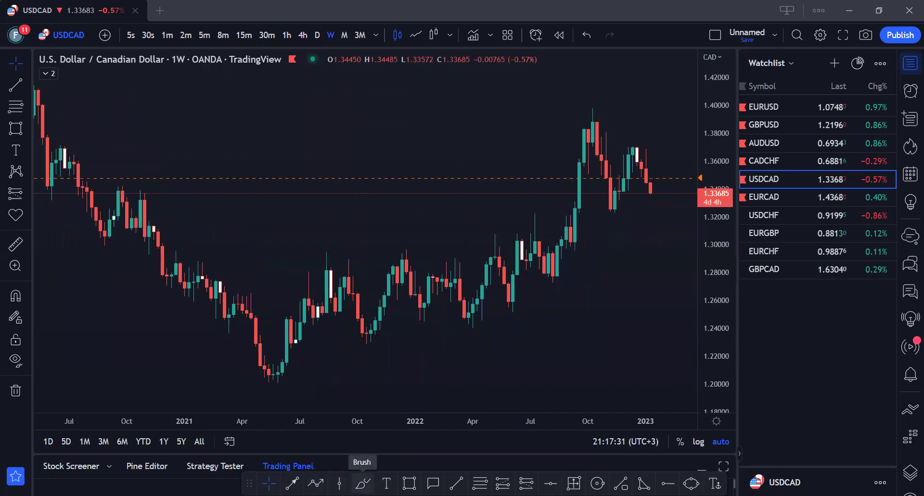
pyautogui.click(472, 324)
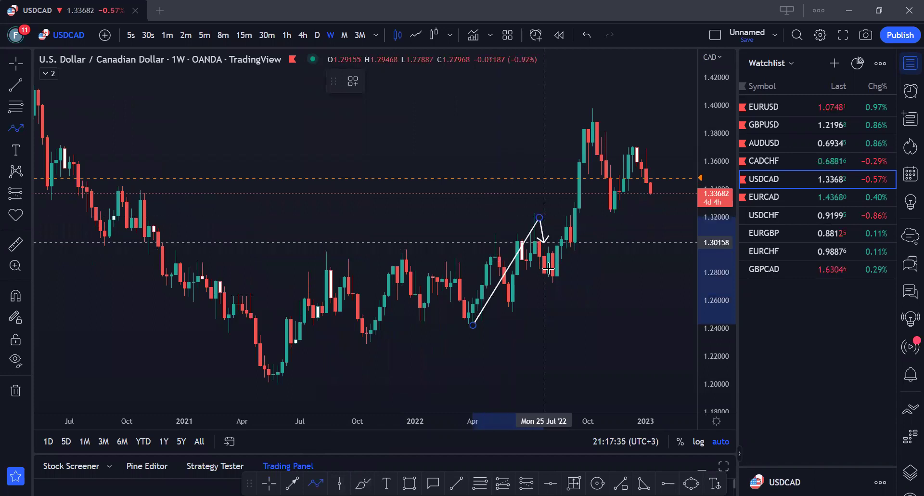
pyautogui.click(538, 218)
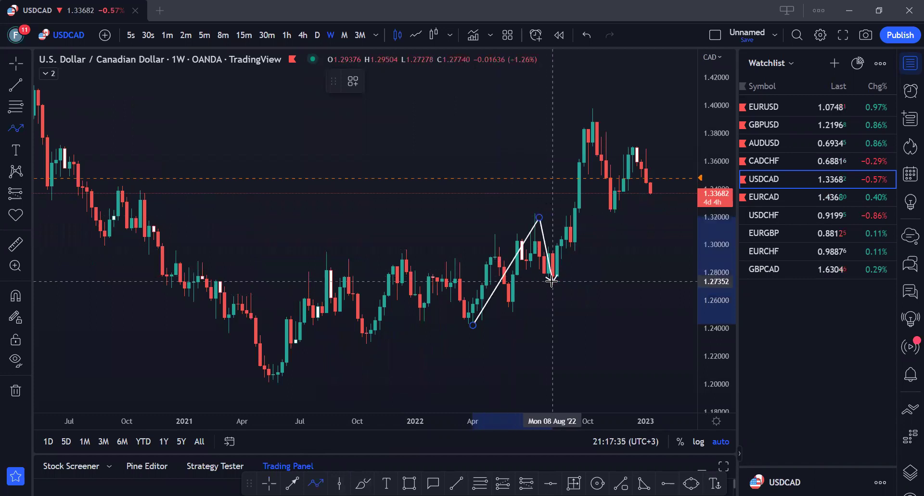
pyautogui.doubleClick(593, 115)
pyautogui.click(516, 233)
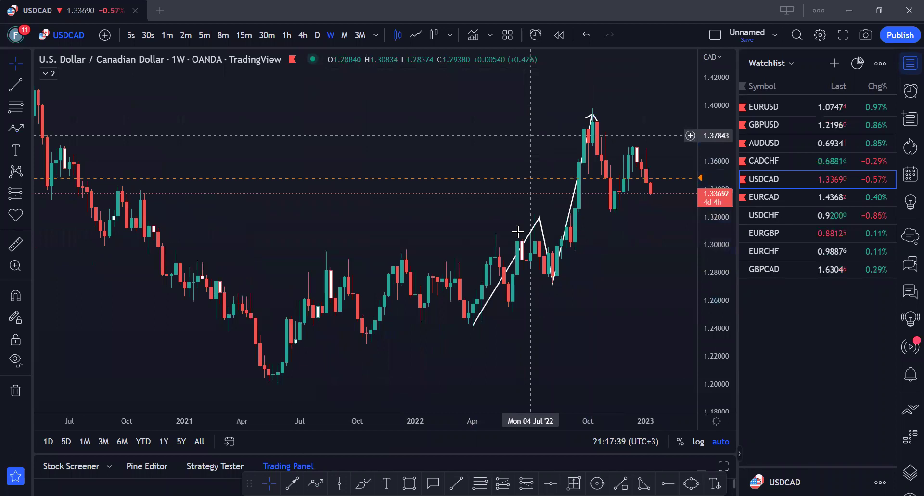
# Mark a weekly demand zone rectangle from about 1.273 to 1.323, starting 11 July 2022 and extending well past the current candle
pyautogui.moveTo(570, 304); pyautogui.dragTo(399, 367)
pyautogui.click(412, 474)
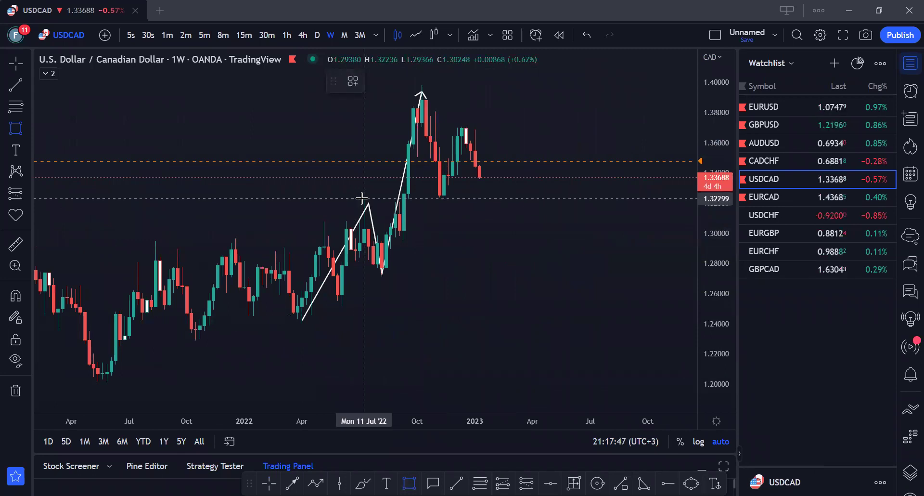
pyautogui.moveTo(589, 222); pyautogui.dragTo(630, 275)
pyautogui.click(613, 279)
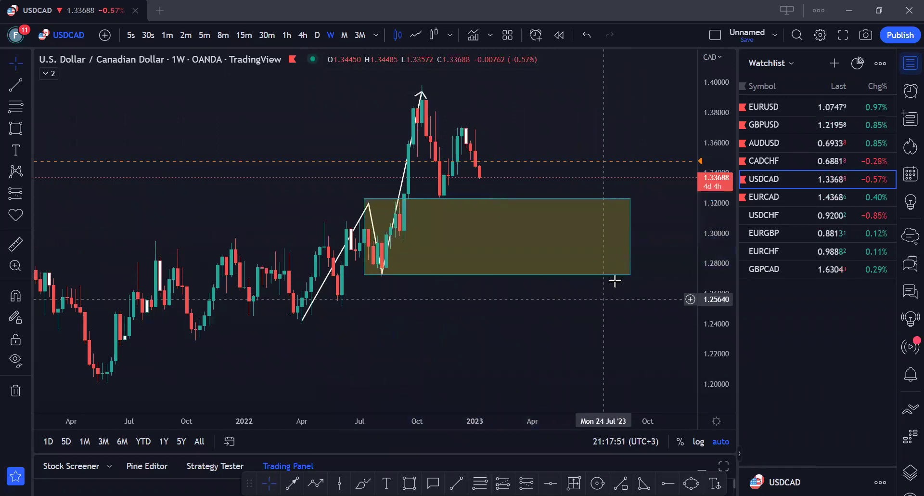
pyautogui.moveTo(709, 234); pyautogui.dragTo(709, 262)
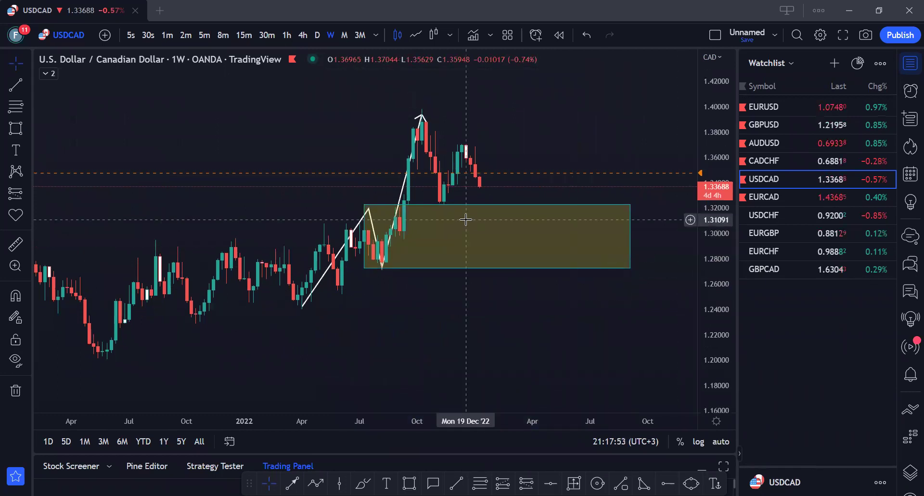
pyautogui.click(443, 206)
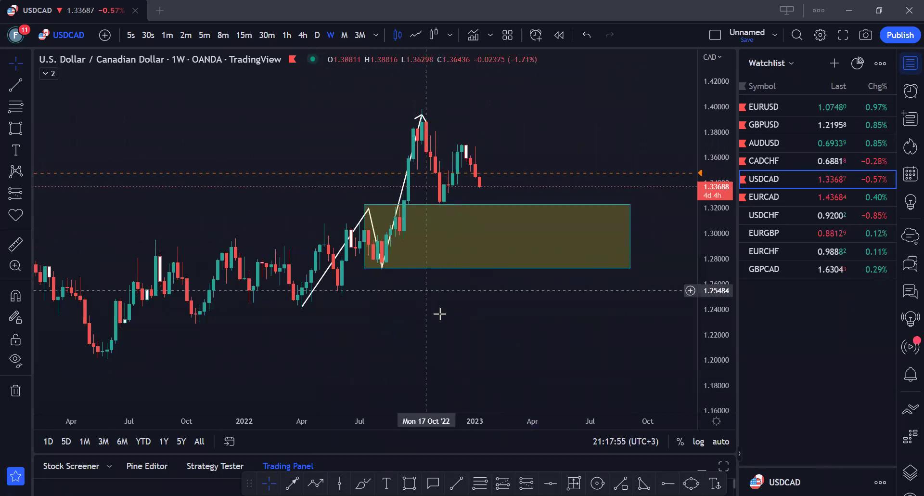
# Brush a short level line and an "S" mark just below the November 2022 low, near 1.32, removing the stray stroke
pyautogui.click(450, 363)
pyautogui.hotkey('alt', 'shift', 'b')
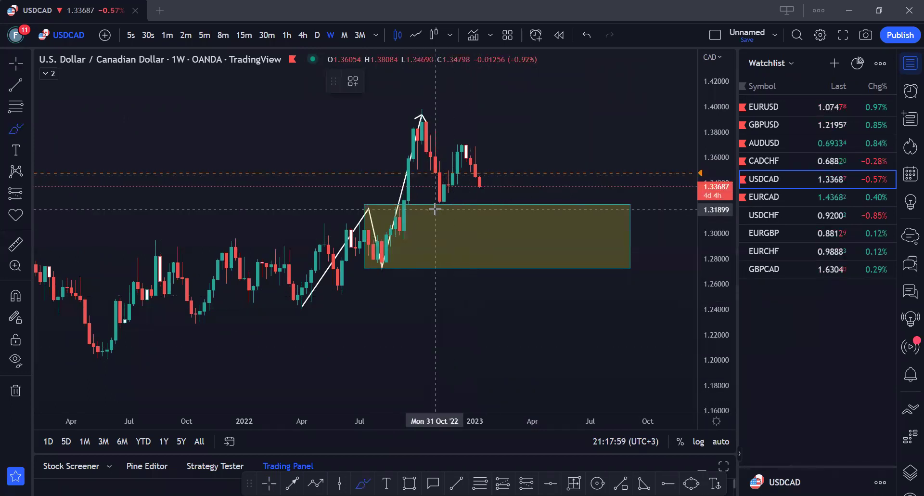
pyautogui.moveTo(432, 207)
pyautogui.mouseDown()
pyautogui.moveTo(453, 206)
pyautogui.moveTo(439, 228)
pyautogui.mouseUp()
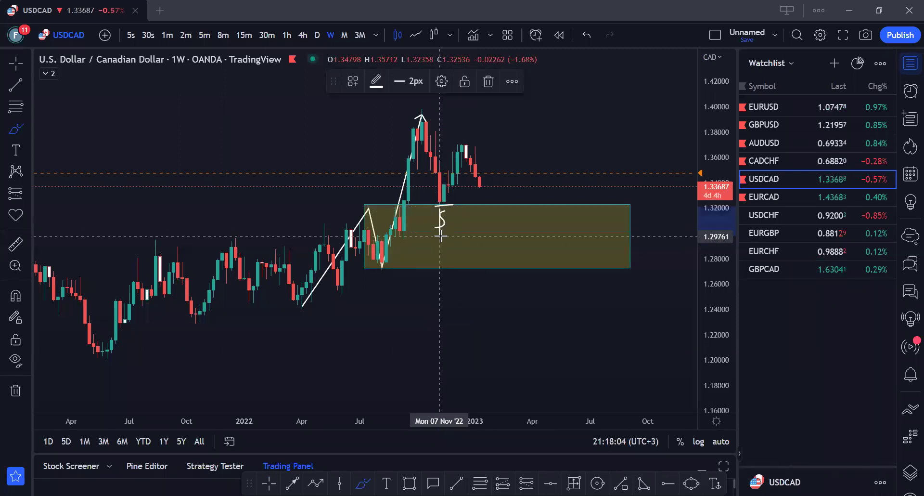
pyautogui.click(488, 81)
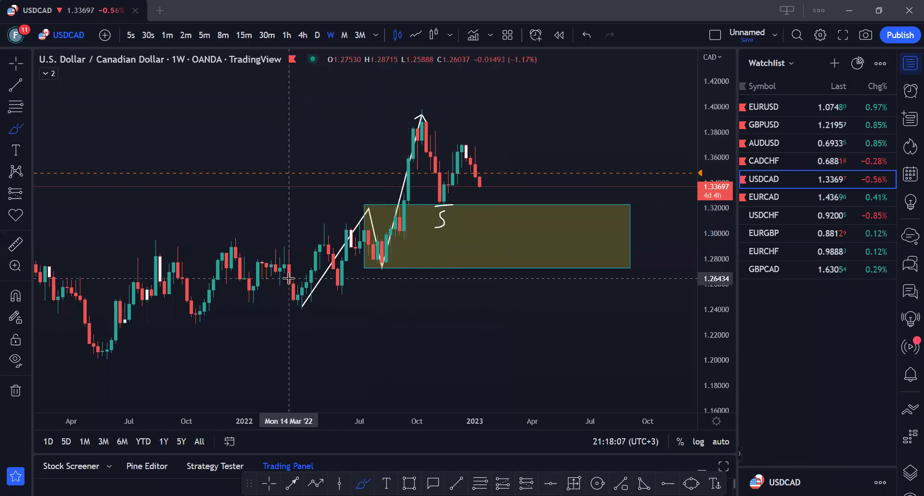
pyautogui.press('Escape')
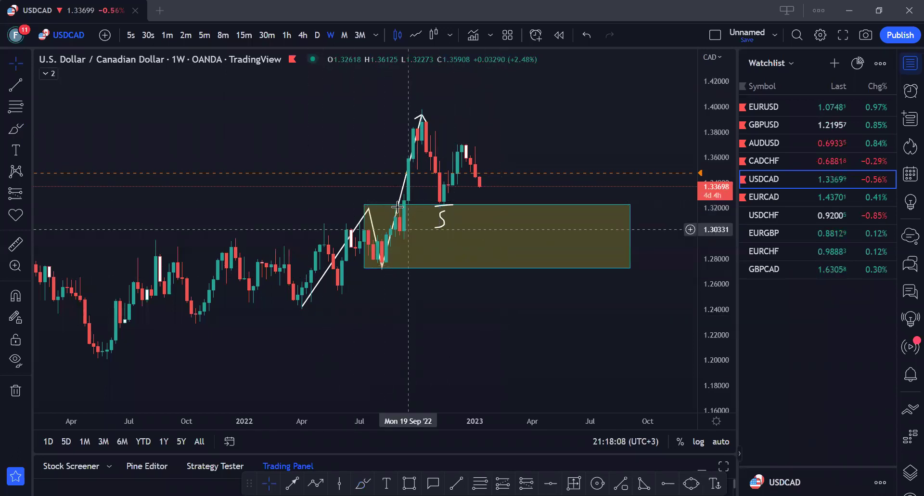
# Delete the weekly uptrend path and the brushed line and "S", keeping only the demand zone rectangle
pyautogui.click(370, 218)
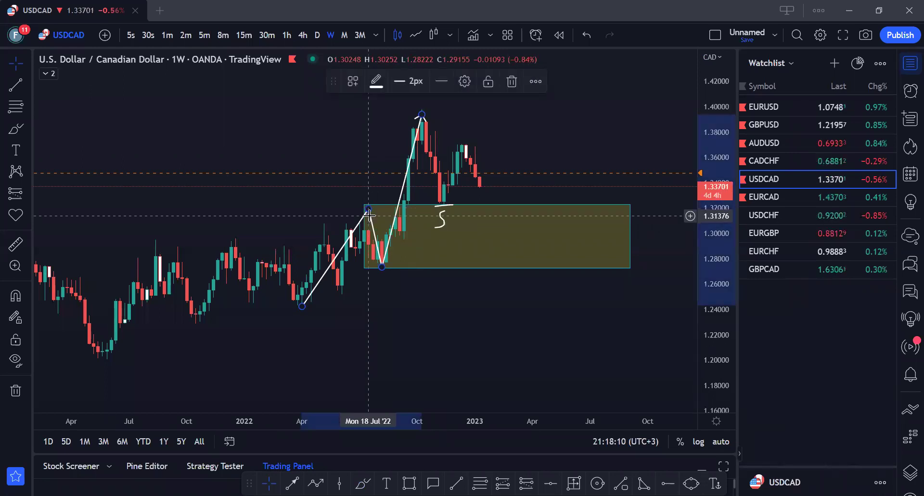
pyautogui.press('Delete')
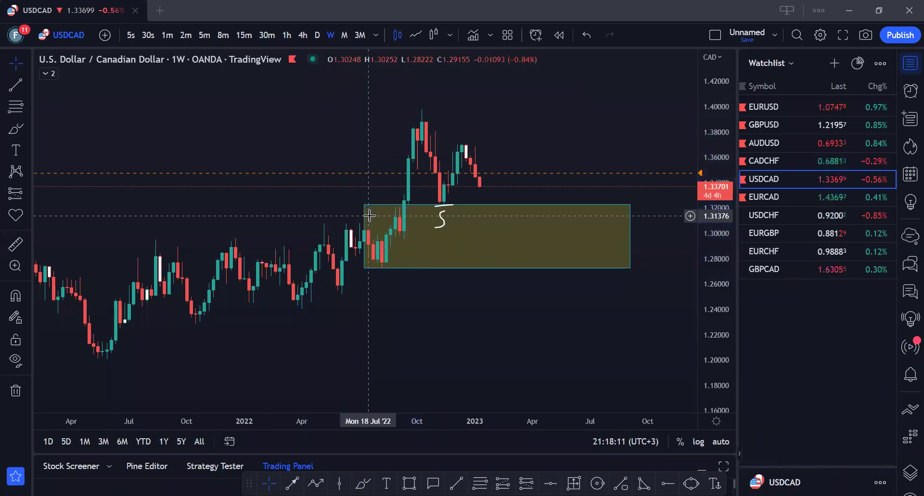
pyautogui.click(453, 208)
pyautogui.press('Delete')
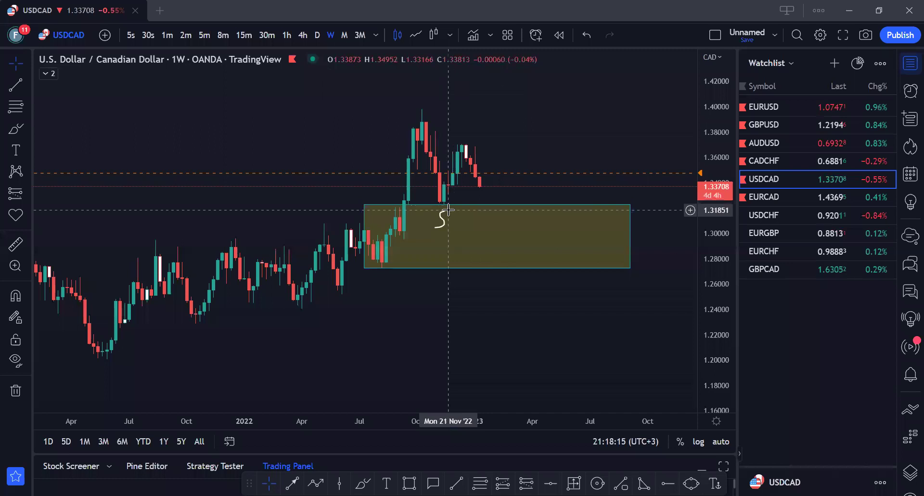
pyautogui.press('Delete')
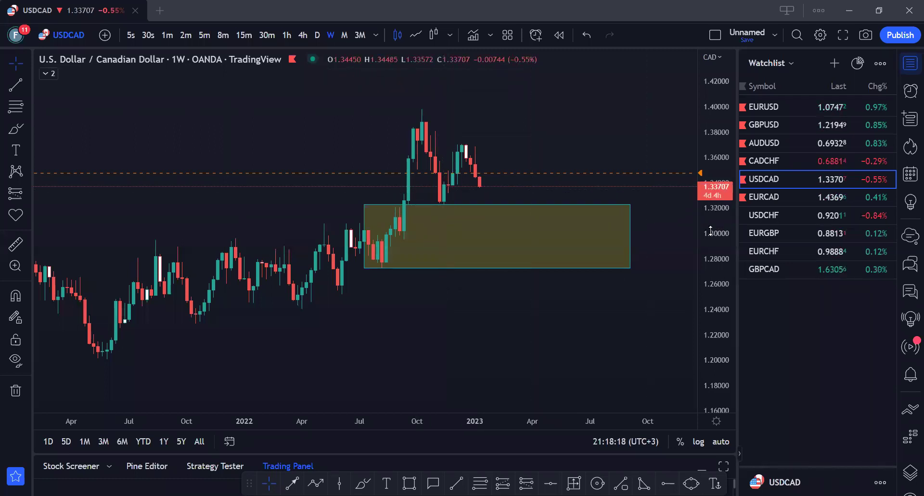
# Sketch a path from the November 2022 low near 1.326 up to about 1.40 and down into the demand zone near 1.295, and delete it
pyautogui.moveTo(712, 258); pyautogui.dragTo(713, 266)
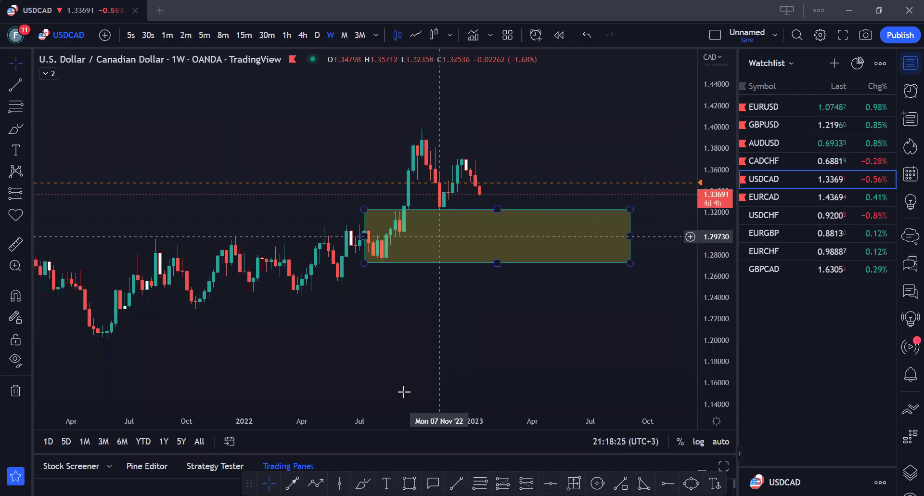
pyautogui.click(444, 206)
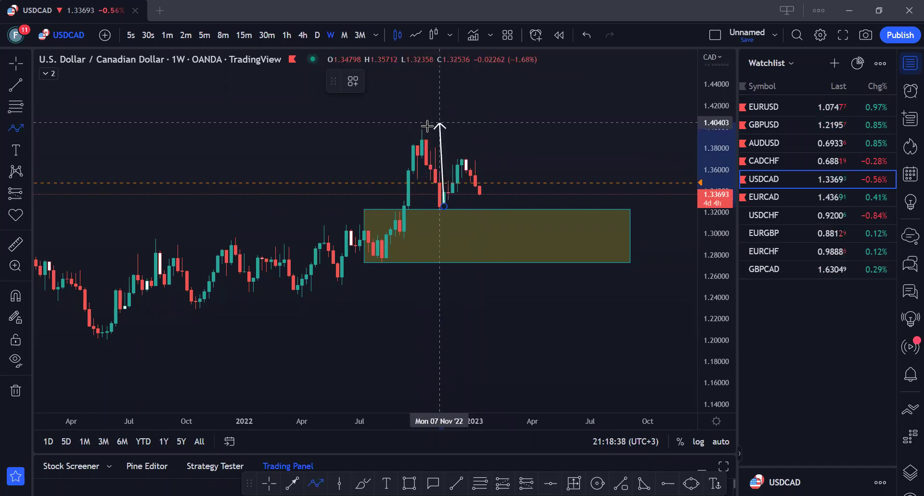
pyautogui.click(475, 126)
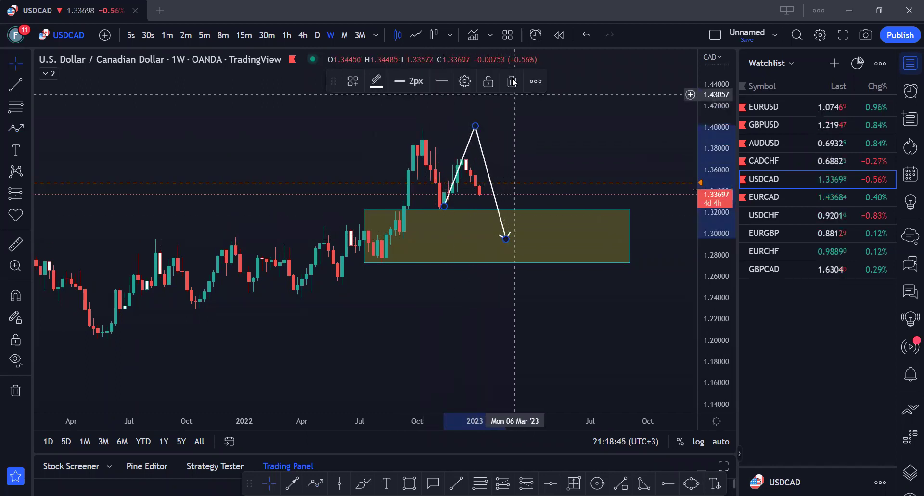
pyautogui.press('Escape')
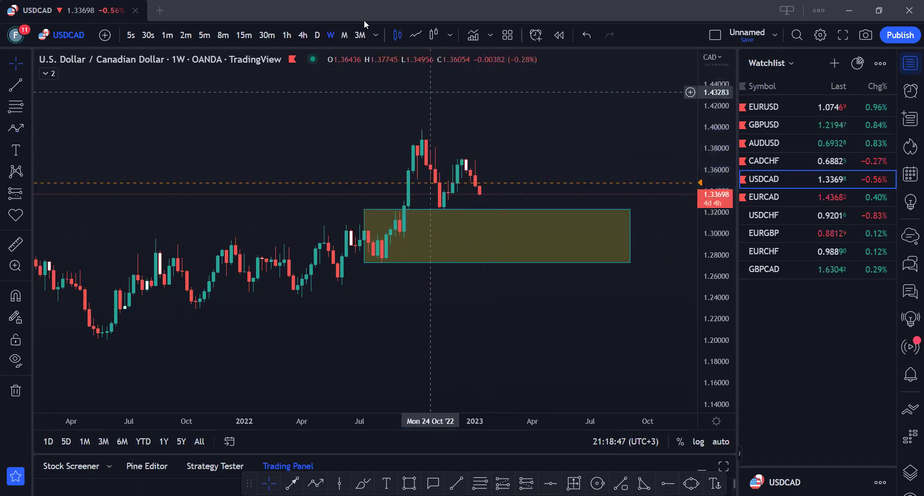
# Switch the chart to the 4-hour timeframe and brush an ellipse around the mid-November 2022 lows at the demand zone's upper edge
pyautogui.click(302, 35)
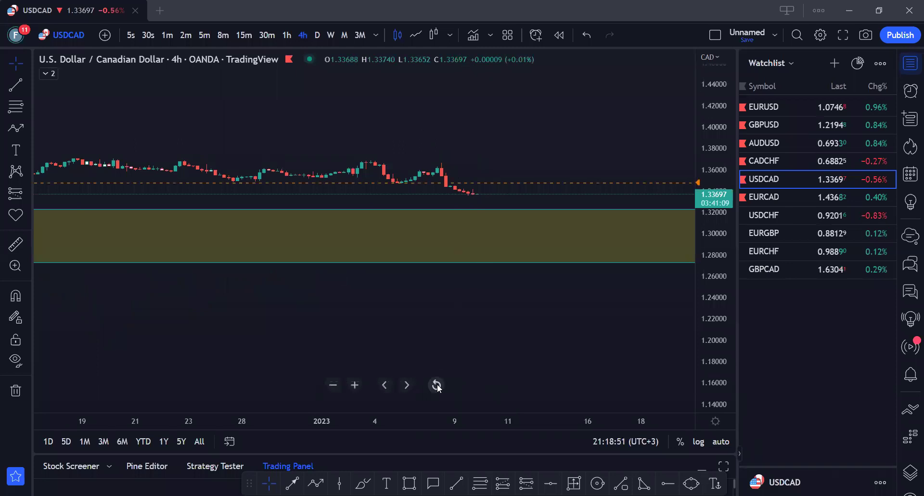
pyautogui.click(436, 384)
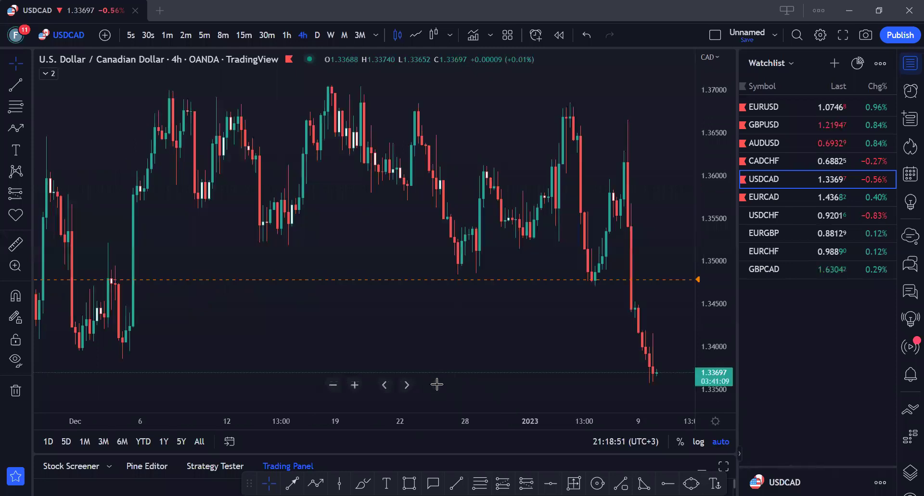
pyautogui.click(334, 385)
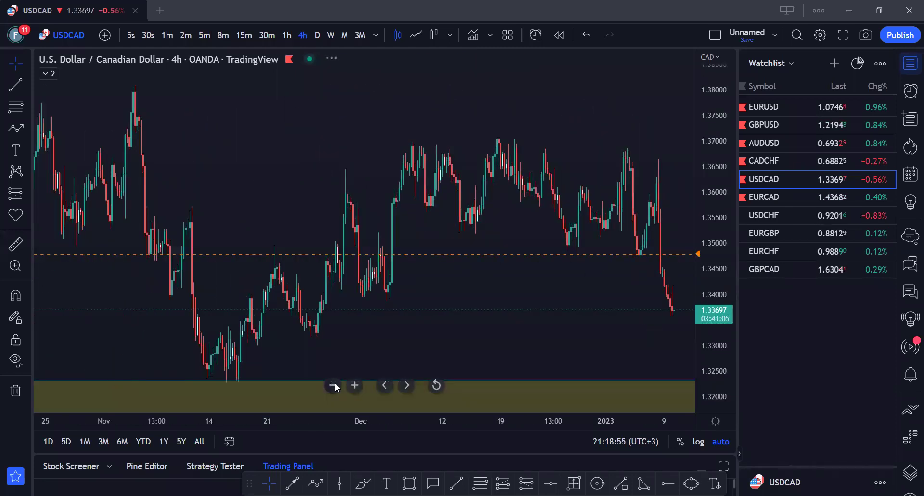
pyautogui.click(334, 385)
pyautogui.moveTo(714, 248); pyautogui.dragTo(588, 195)
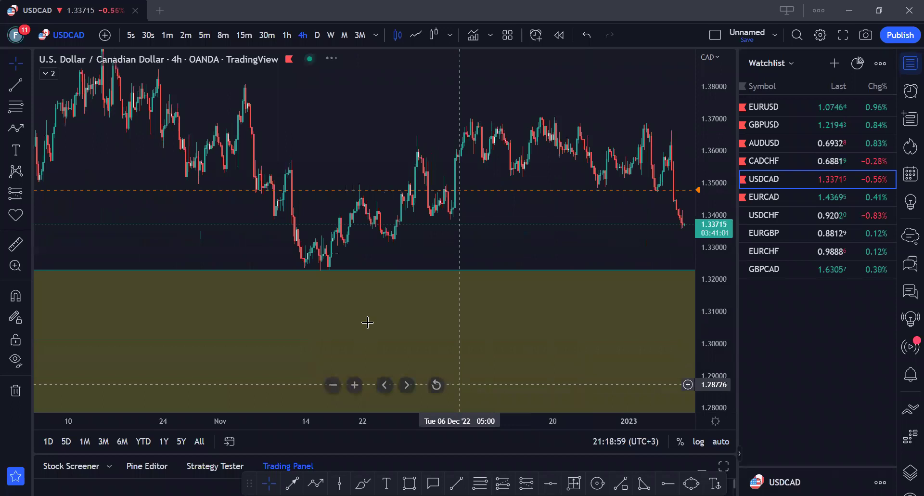
pyautogui.hotkey('alt', 'shift', 'b')
pyautogui.moveTo(289, 261); pyautogui.dragTo(342, 264)
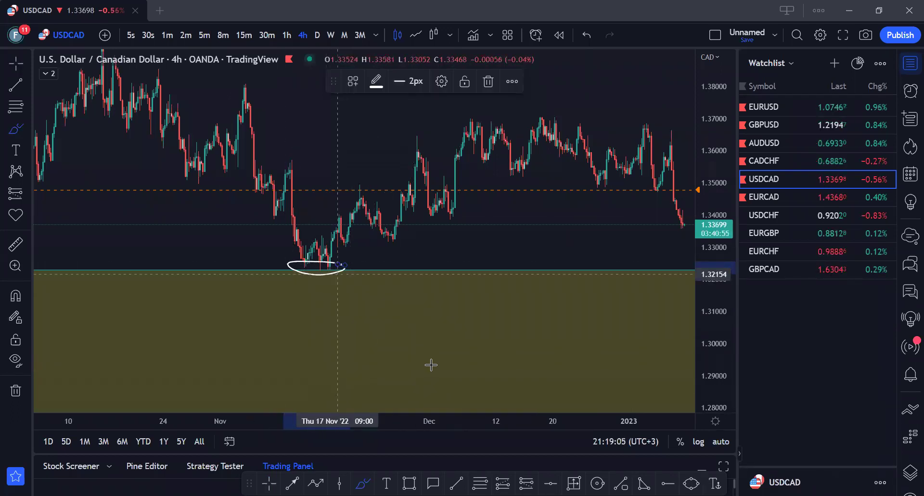
# Trace the 4-hour downtrend as a path from the early January 2023 high near 1.3685 via about 1.3466 and 1.364 to about 1.3355
pyautogui.click(354, 385)
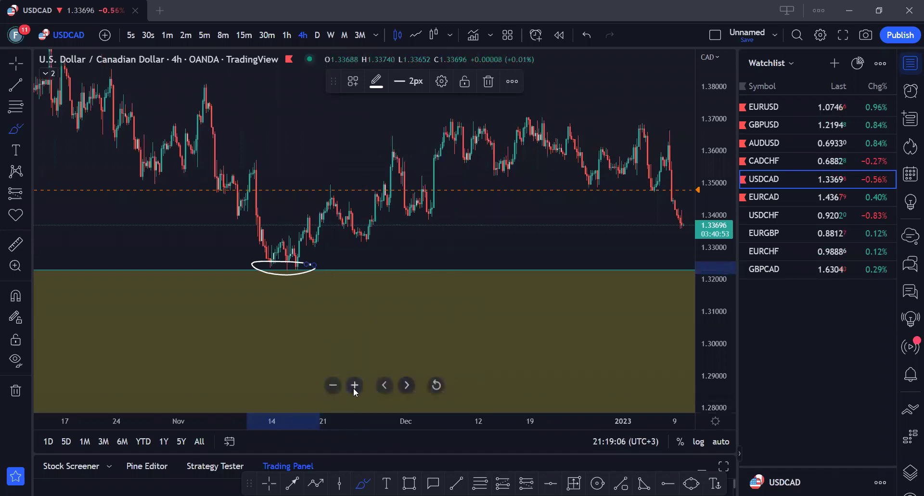
pyautogui.moveTo(728, 267); pyautogui.dragTo(672, 130)
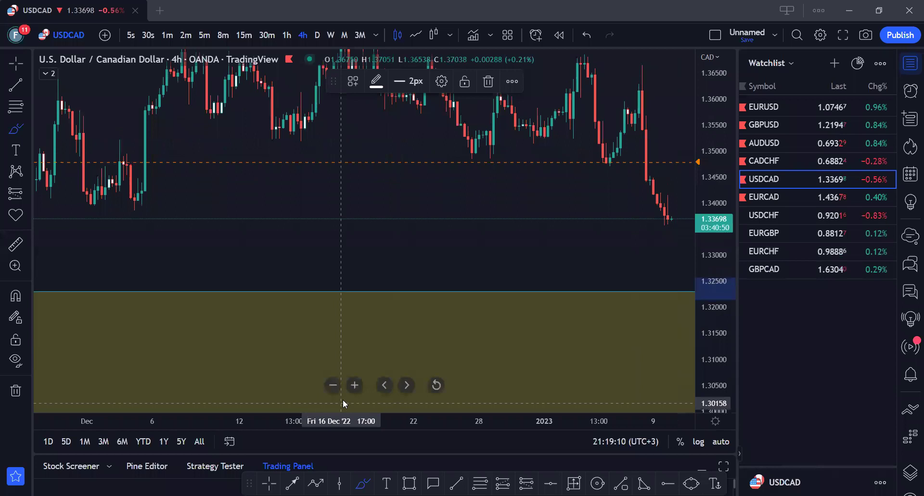
pyautogui.moveTo(718, 223); pyautogui.dragTo(691, 175)
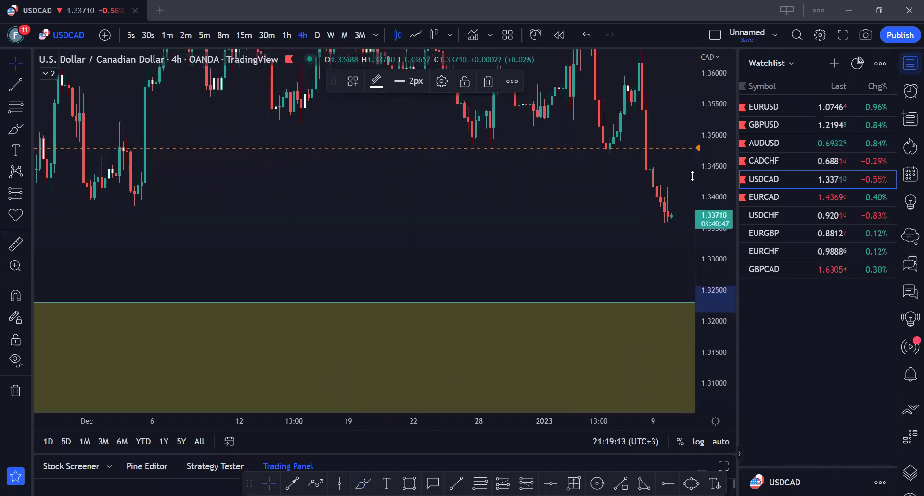
pyautogui.moveTo(490, 273); pyautogui.dragTo(396, 304)
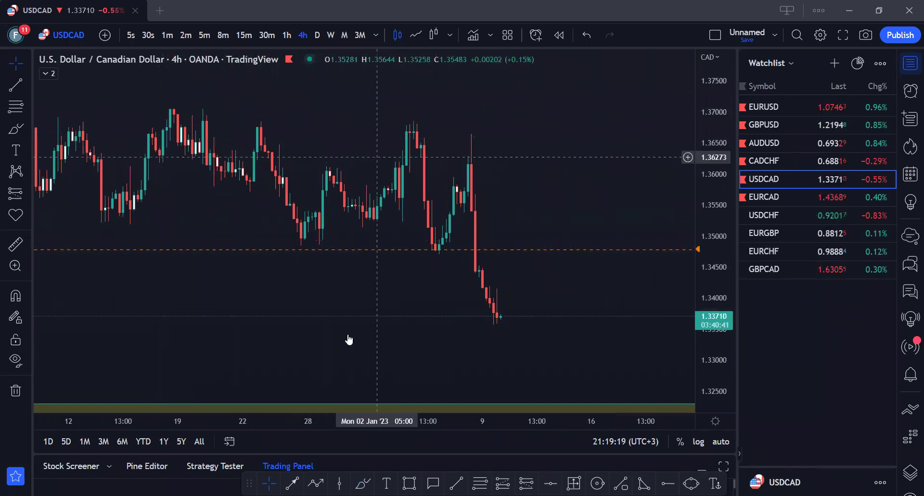
pyautogui.click(410, 121)
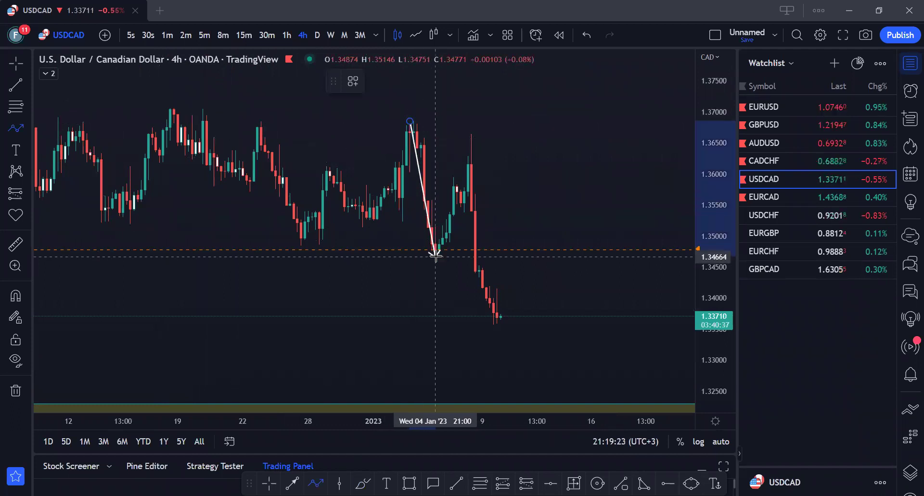
pyautogui.click(468, 151)
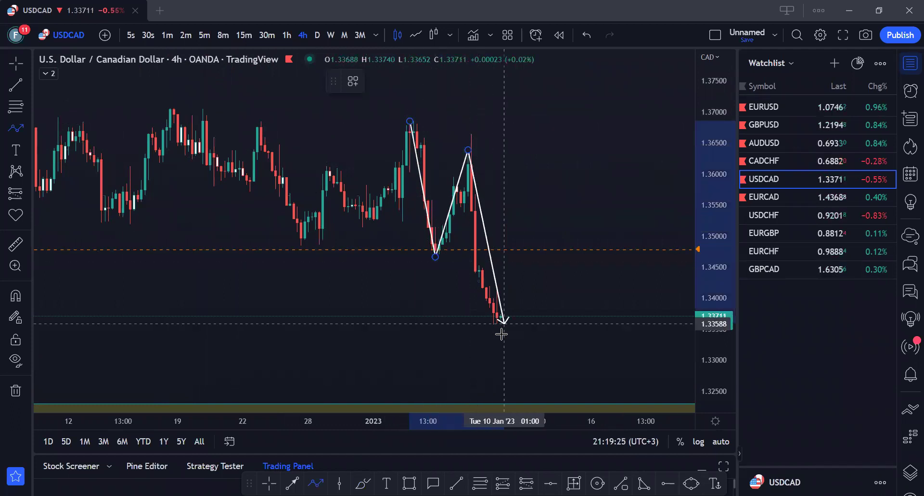
pyautogui.doubleClick(498, 329)
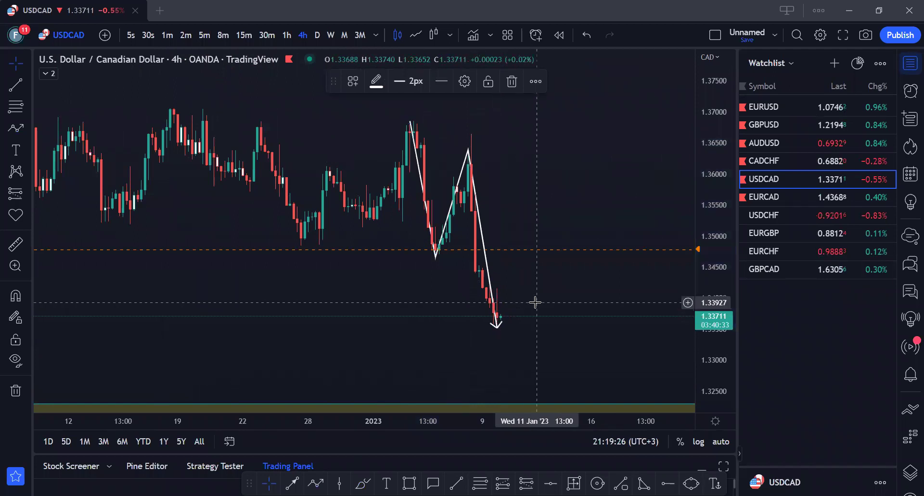
# Mark a 4-hour supply zone rectangle from about 1.347 to 1.3665, starting at the 4 January swing low and extending to 18 January 2023
pyautogui.click(357, 386)
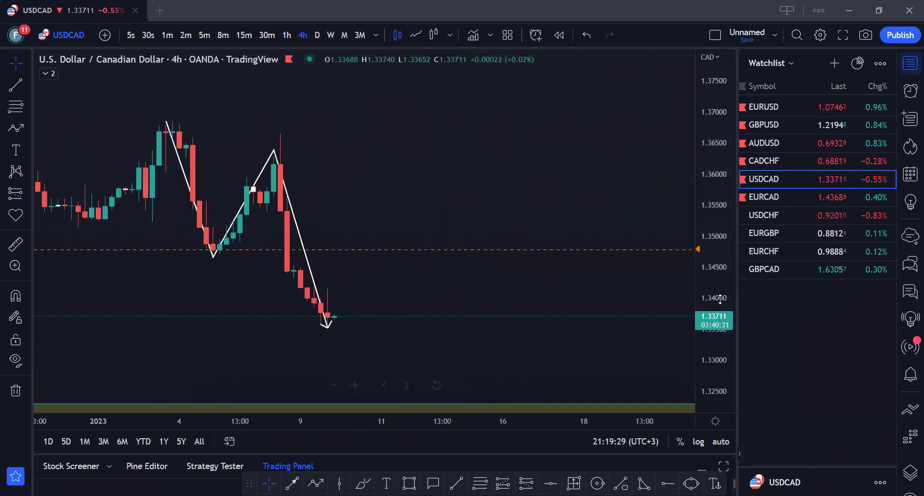
pyautogui.moveTo(477, 200); pyautogui.dragTo(535, 212)
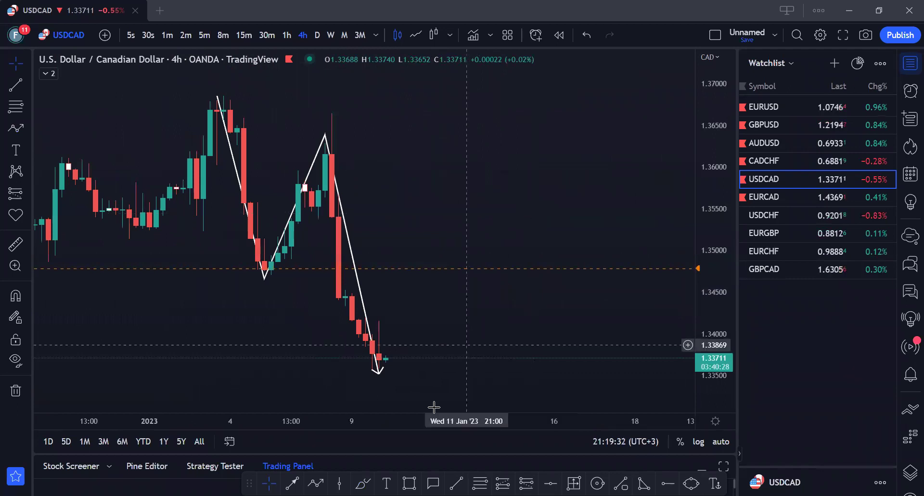
pyautogui.hotkey('alt', 'shift', 'r')
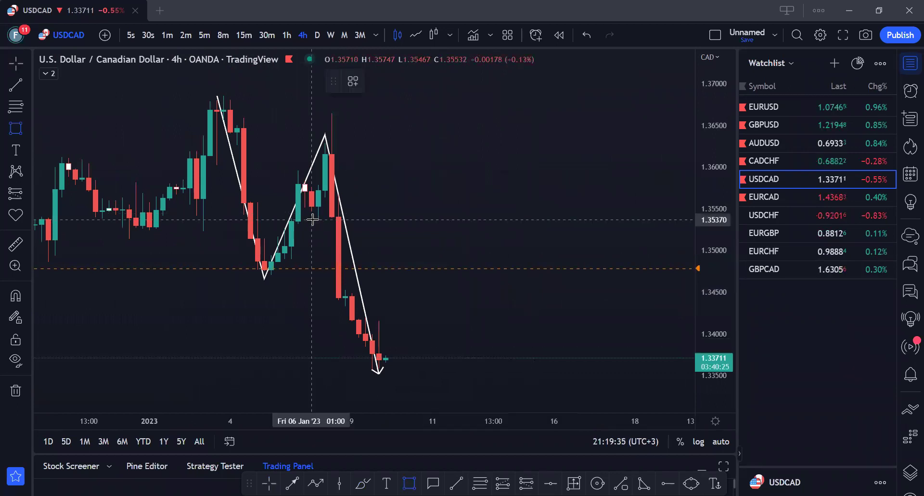
pyautogui.moveTo(312, 220)
pyautogui.mouseDown()
pyautogui.moveTo(485, 126)
pyautogui.moveTo(656, 113)
pyautogui.mouseUp()
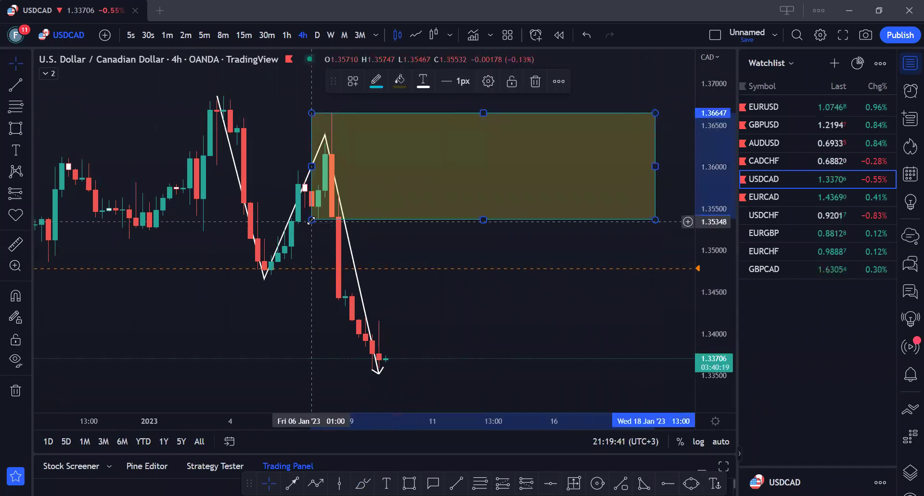
pyautogui.moveTo(312, 220); pyautogui.dragTo(265, 275)
pyautogui.click(398, 361)
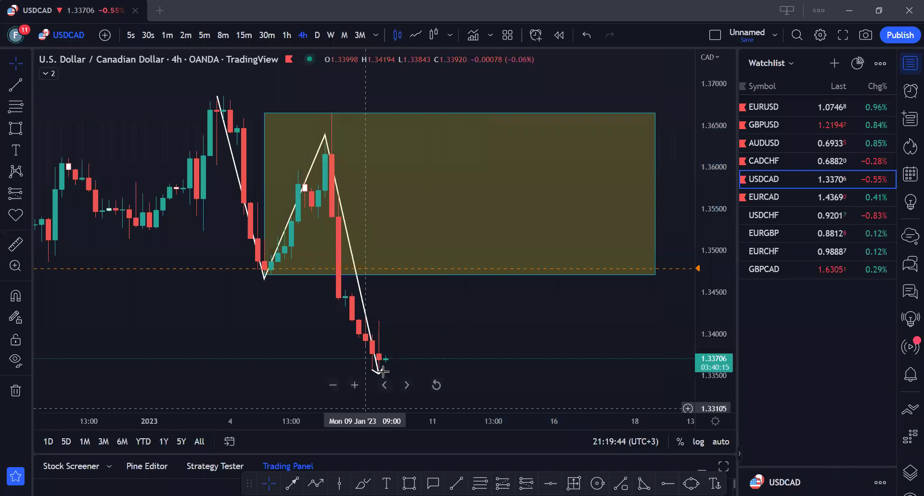
# Project a path from about 1.3355 via 1.349, 1.3456 and 1.348 to about 1.342, and brush an arc over its two peaks
pyautogui.click(380, 371)
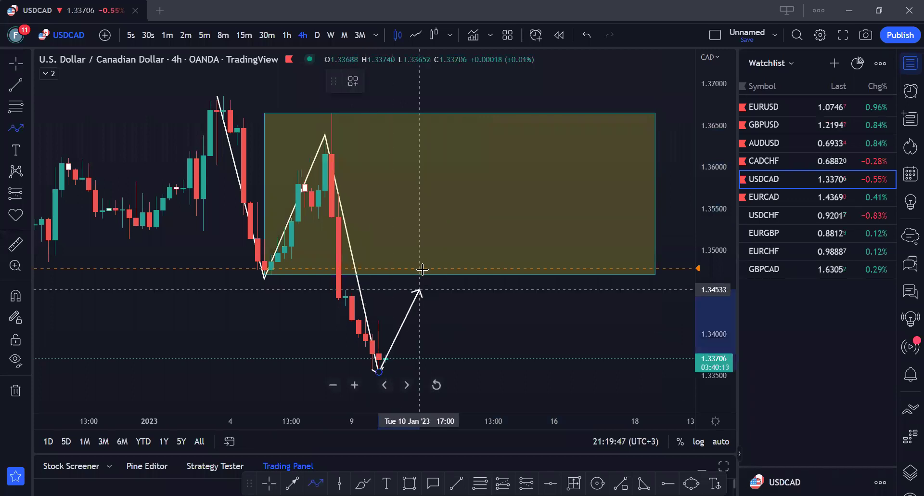
pyautogui.click(440, 288)
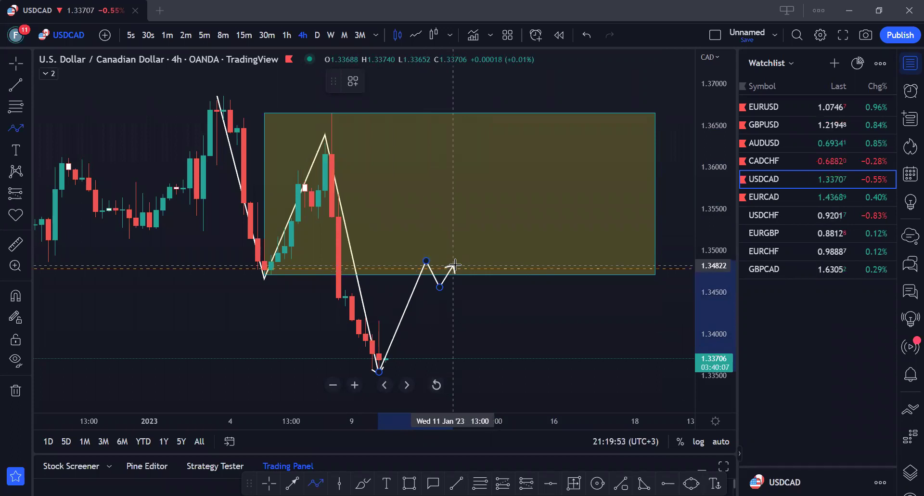
pyautogui.click(454, 265)
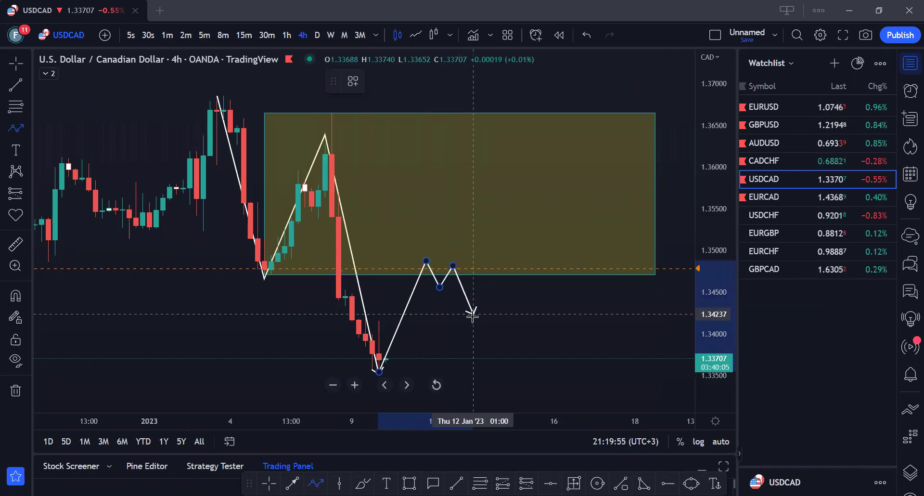
pyautogui.doubleClick(474, 315)
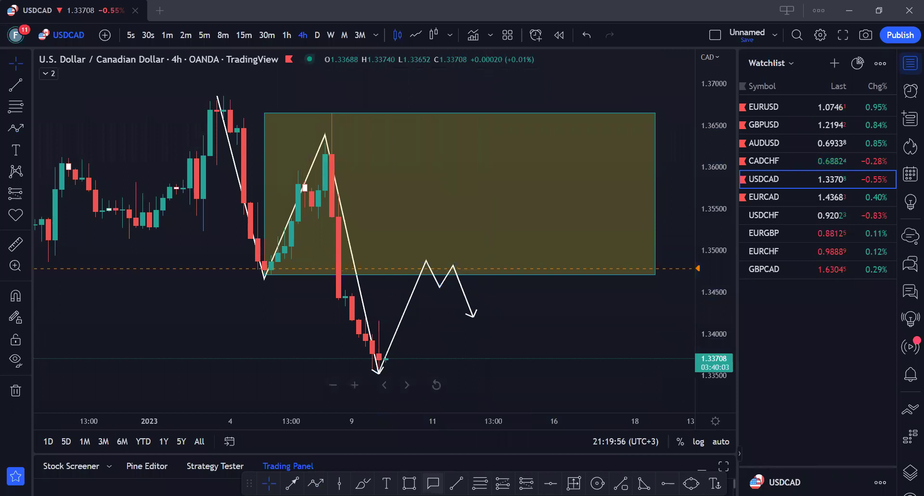
pyautogui.moveTo(425, 259); pyautogui.dragTo(473, 267)
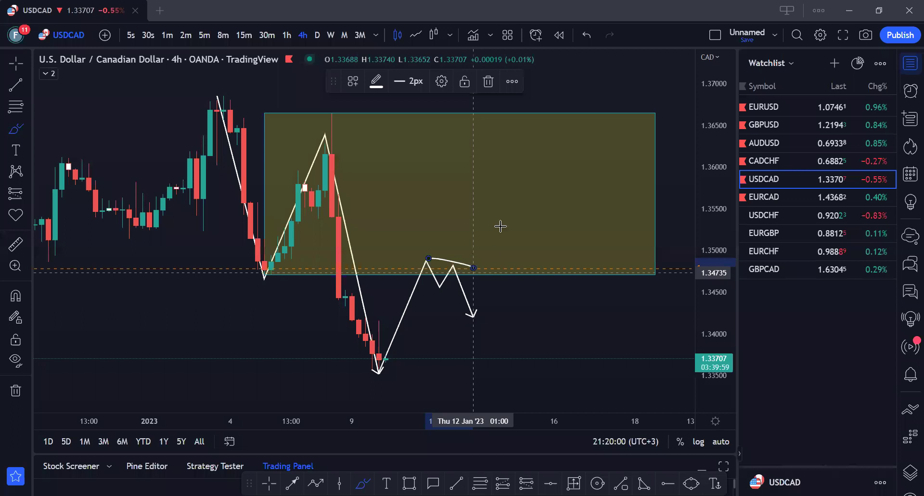
# Project a path from about 1.342 through three peaks near 1.3547, 1.3567 and 1.3538 inside the supply zone, down to about 1.332
pyautogui.click(474, 316)
pyautogui.click(494, 211)
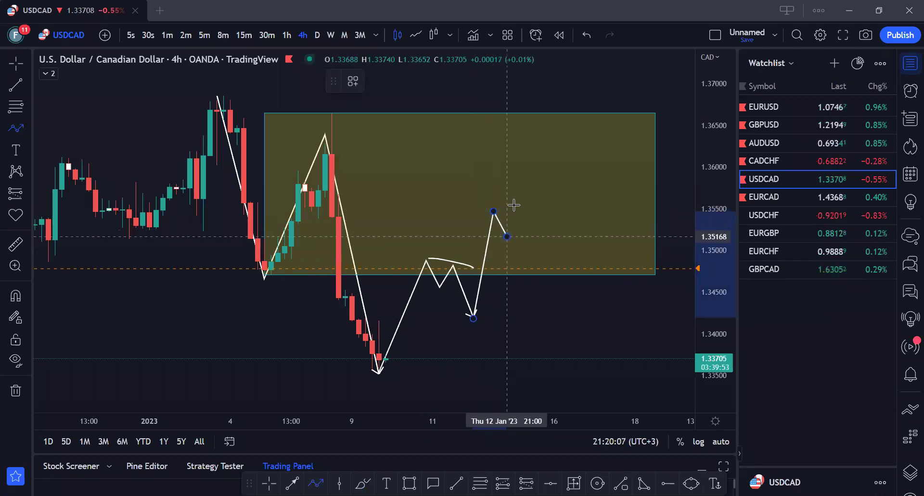
pyautogui.click(507, 236)
pyautogui.click(520, 194)
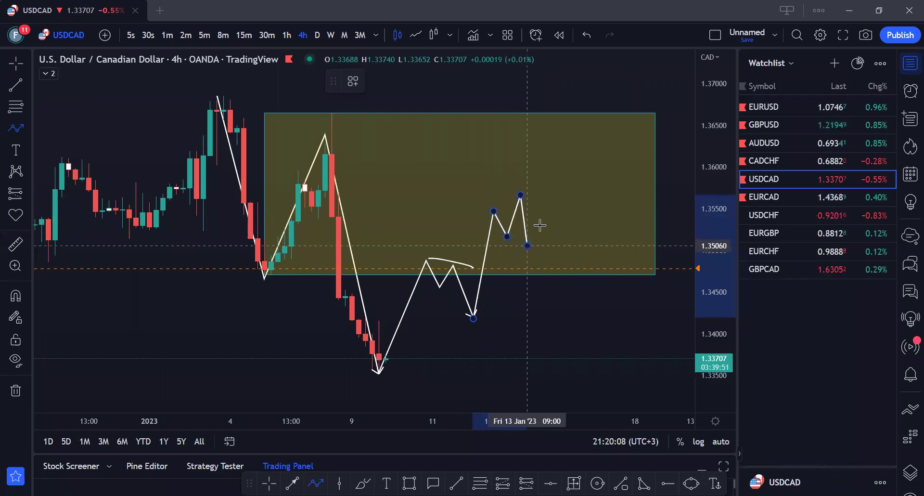
pyautogui.click(541, 218)
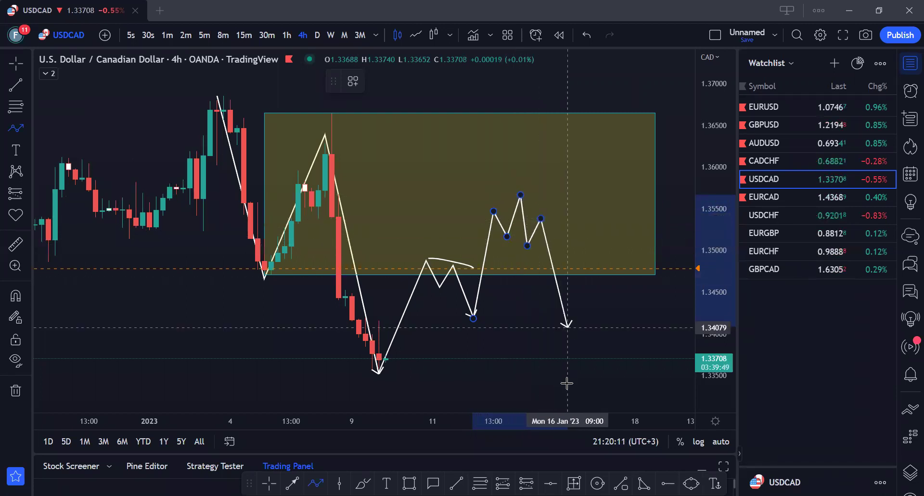
pyautogui.doubleClick(568, 400)
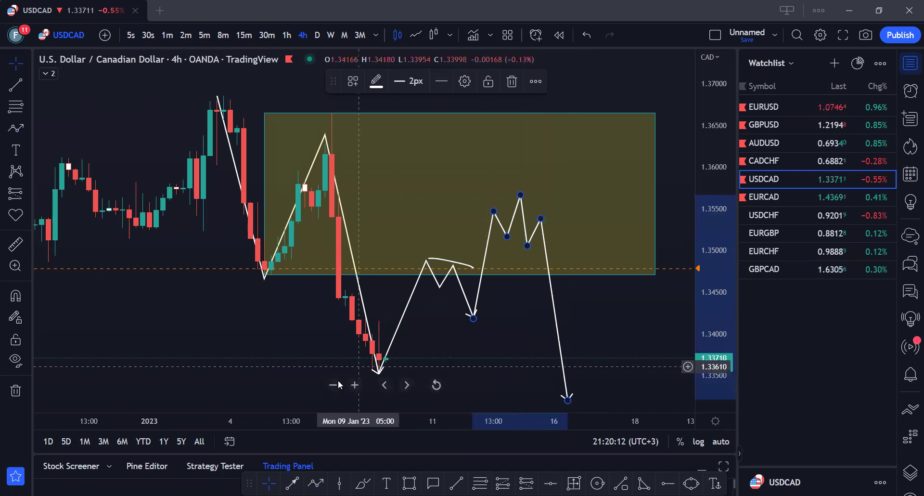
# Extend the end of the three-peak projection down into the weekly demand zone at about 1.3165
pyautogui.click(333, 384)
pyautogui.moveTo(716, 235); pyautogui.dragTo(717, 284)
pyautogui.moveTo(627, 279); pyautogui.dragTo(523, 181)
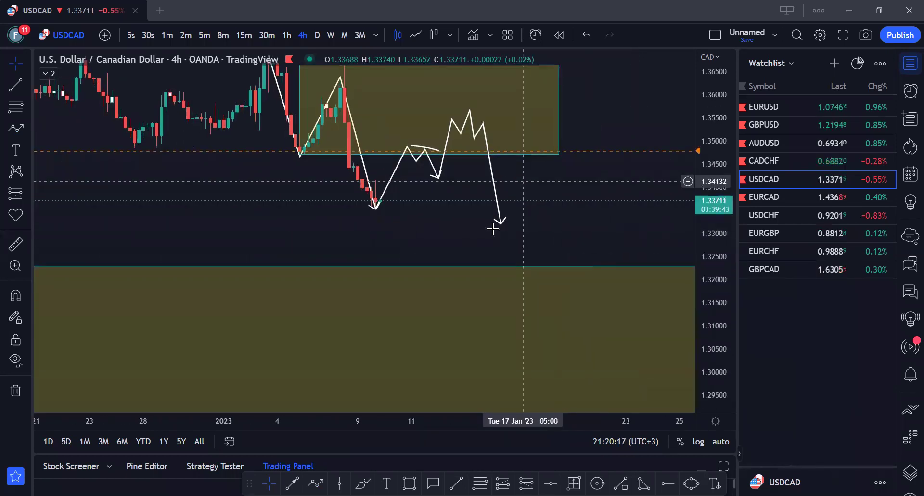
pyautogui.moveTo(501, 221); pyautogui.dragTo(505, 296)
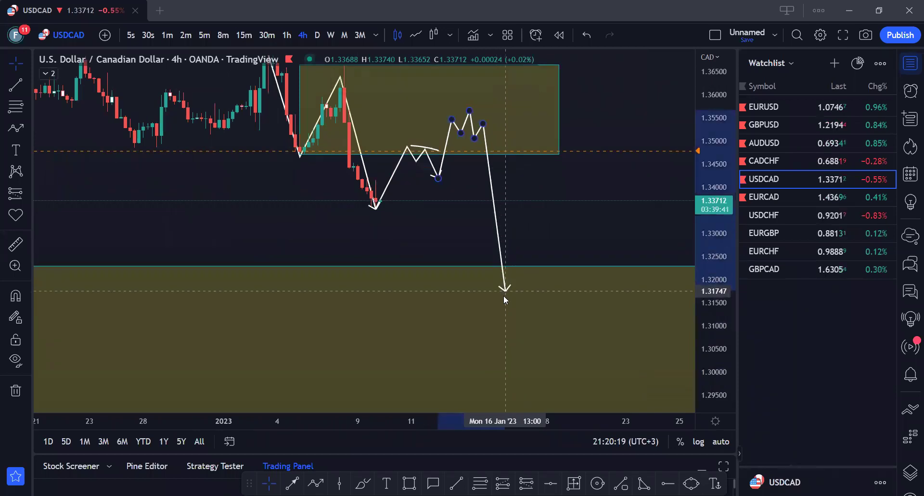
pyautogui.click(542, 222)
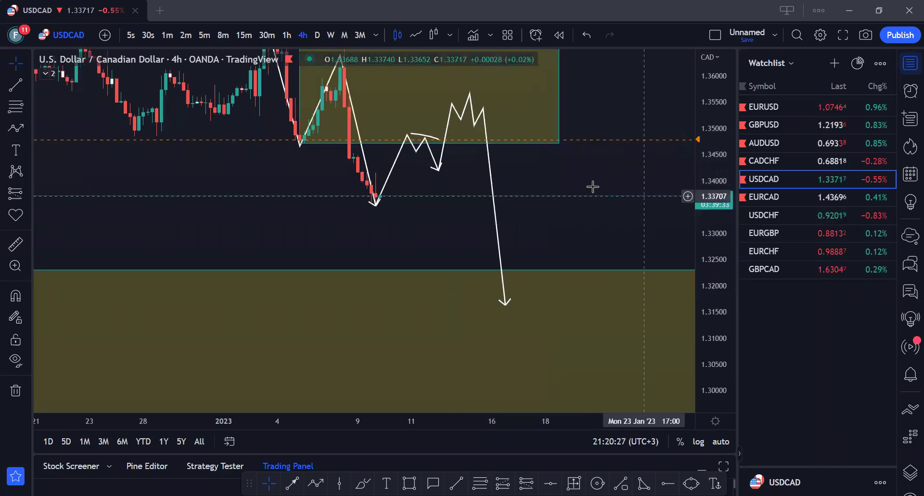
pyautogui.moveTo(608, 235); pyautogui.dragTo(609, 295)
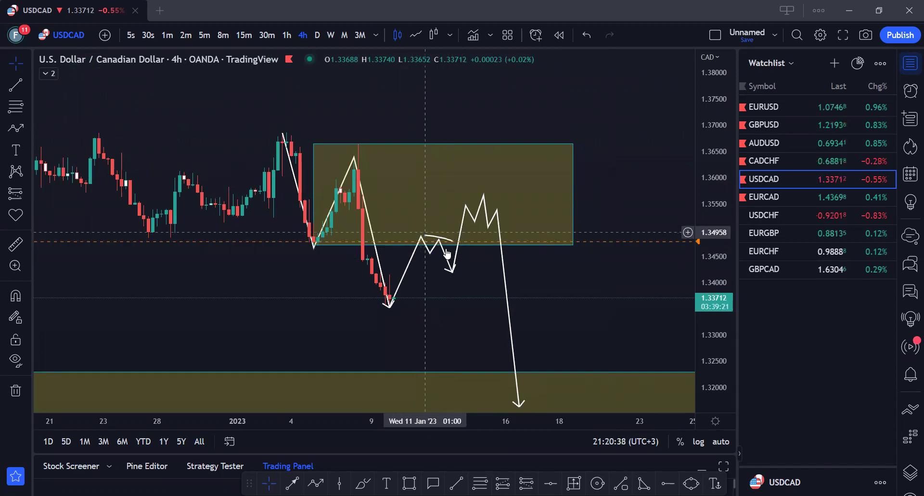
# Brush an ellipse around the three projected peaks inside the 4-hour supply zone, from about 1.35 to 1.3585
pyautogui.click(457, 274)
pyautogui.click(428, 250)
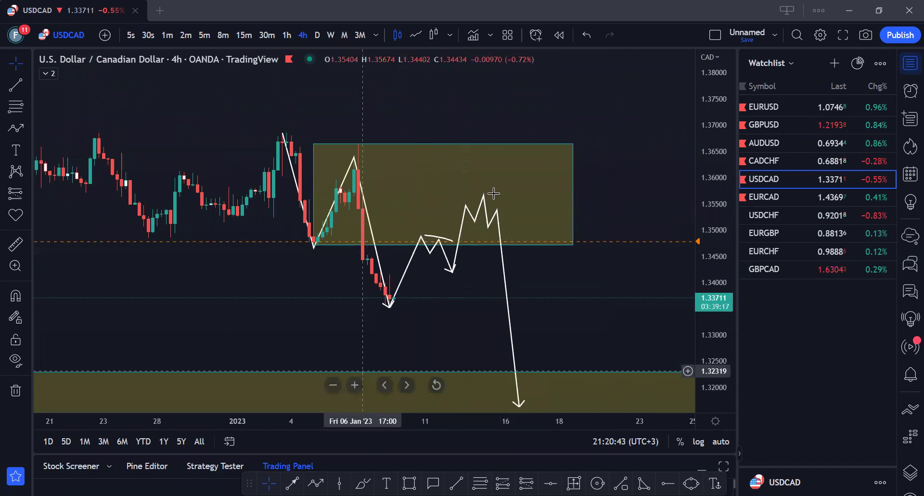
pyautogui.hotkey('alt', 'b')
pyautogui.moveTo(490, 192)
pyautogui.mouseDown()
pyautogui.moveTo(455, 195)
pyautogui.moveTo(486, 230)
pyautogui.moveTo(507, 215)
pyautogui.moveTo(506, 198)
pyautogui.moveTo(490, 188)
pyautogui.mouseUp()
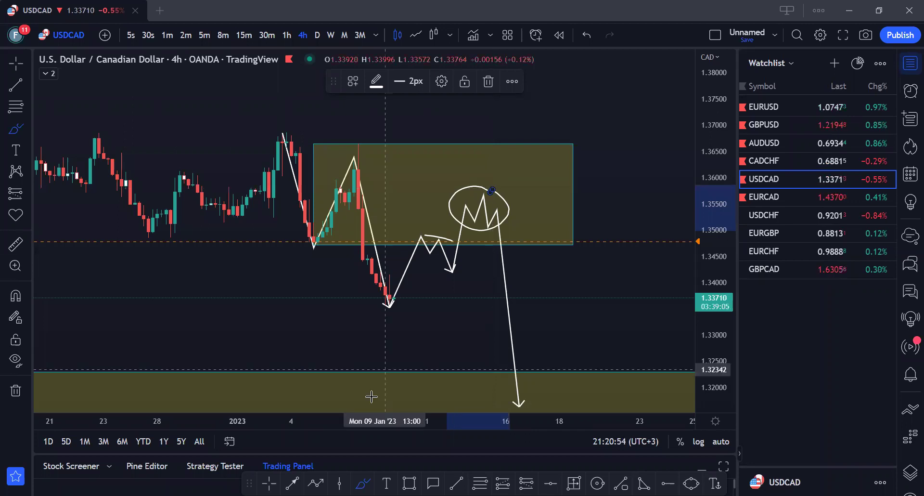
pyautogui.click(271, 483)
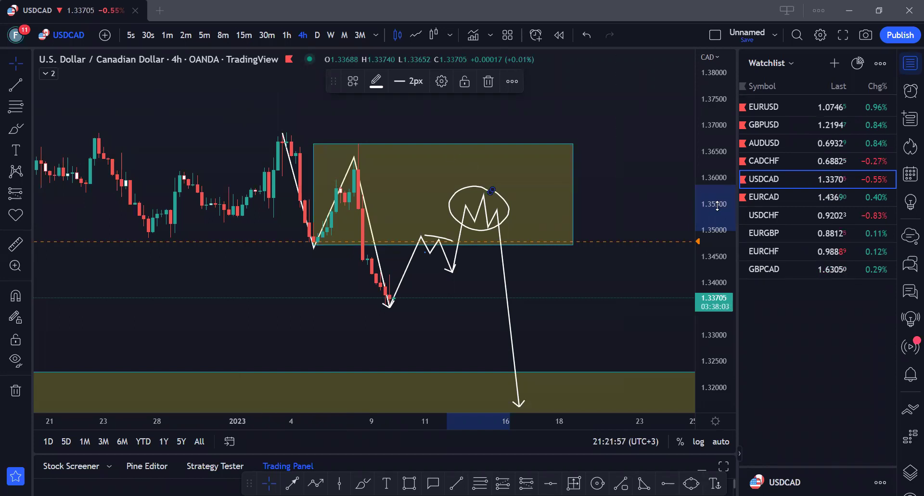
pyautogui.moveTo(607, 118); pyautogui.dragTo(607, 226)
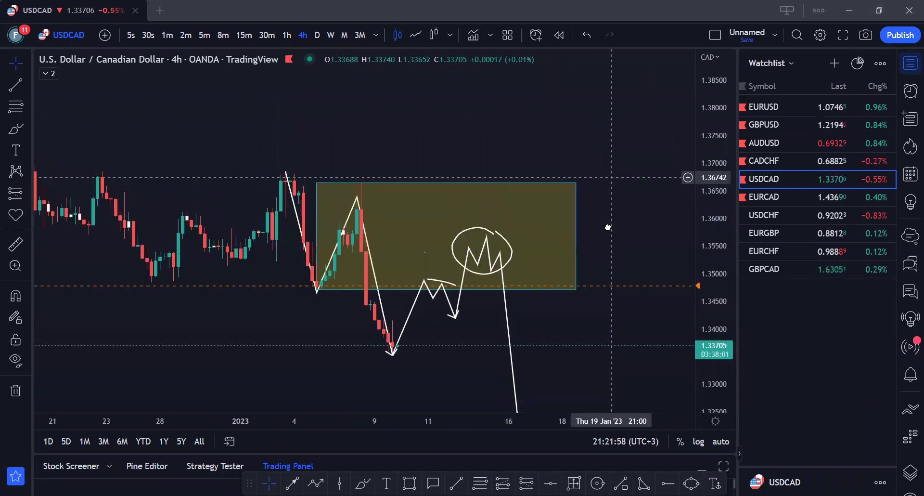
pyautogui.click(22, 158)
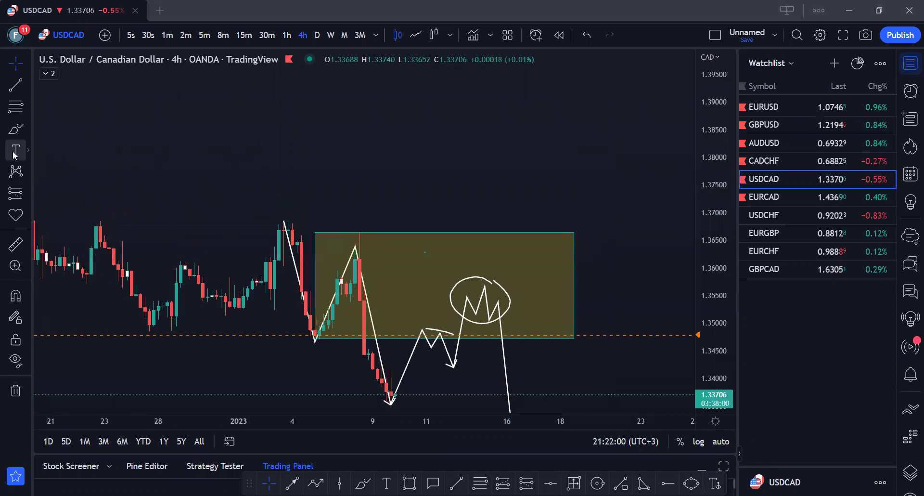
pyautogui.click(241, 153)
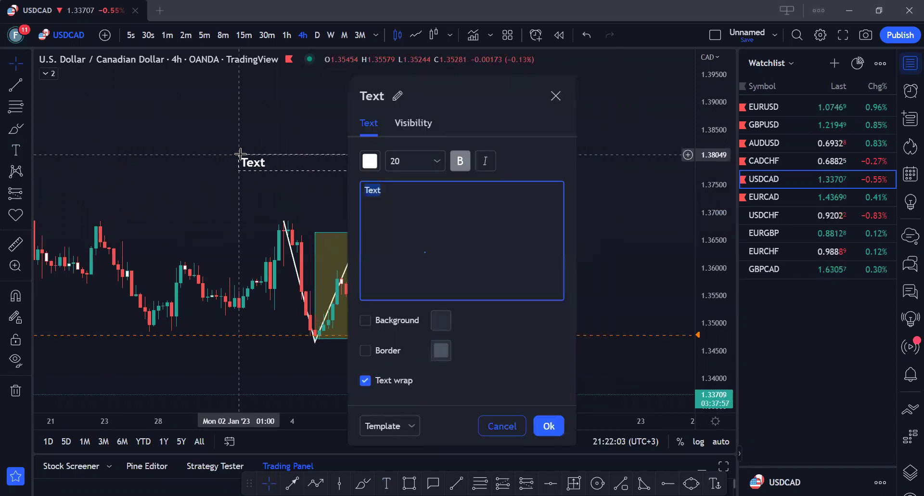
pyautogui.write('www.TR')
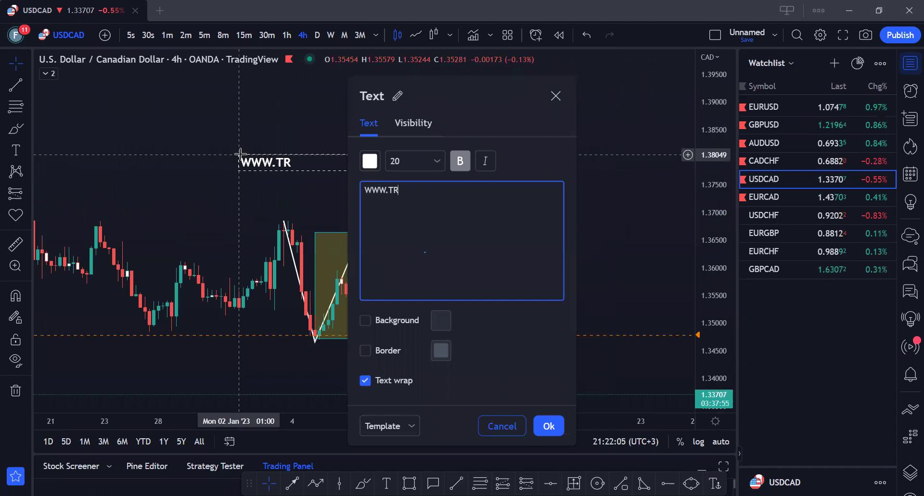
pyautogui.write('AD')
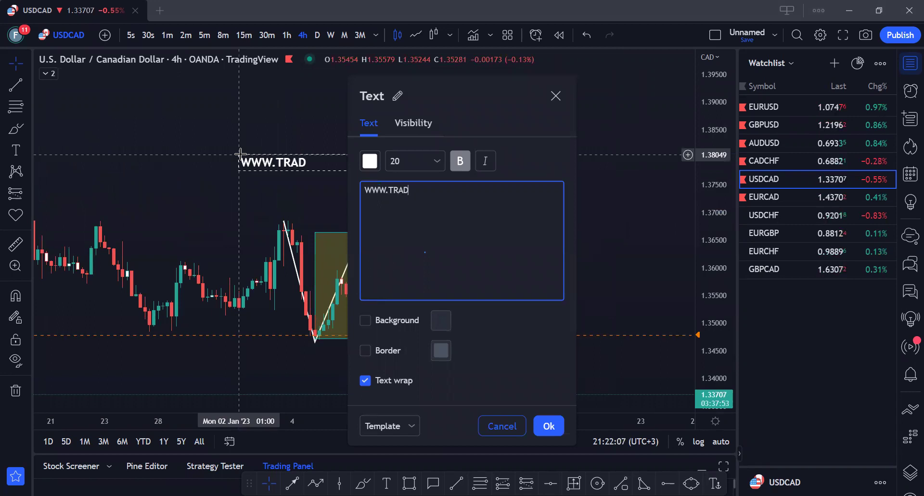
pyautogui.write('INGVIEW.COM')
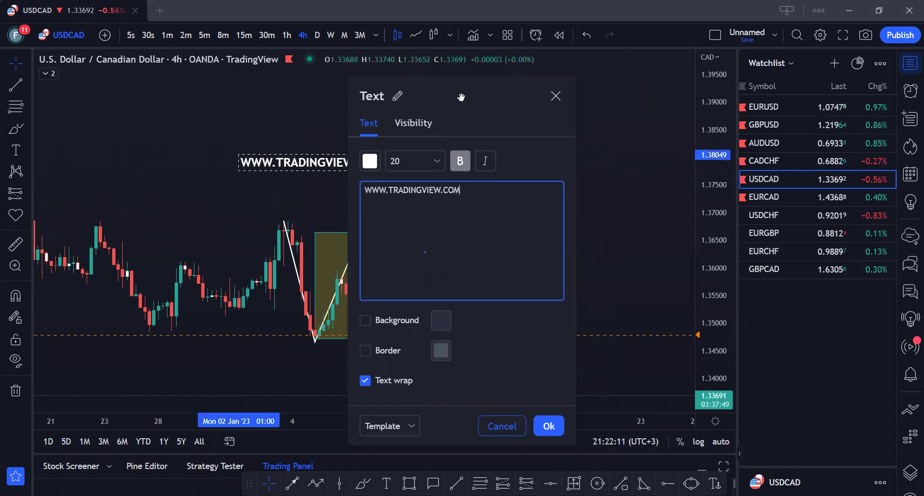
pyautogui.moveTo(486, 83); pyautogui.dragTo(620, 29)
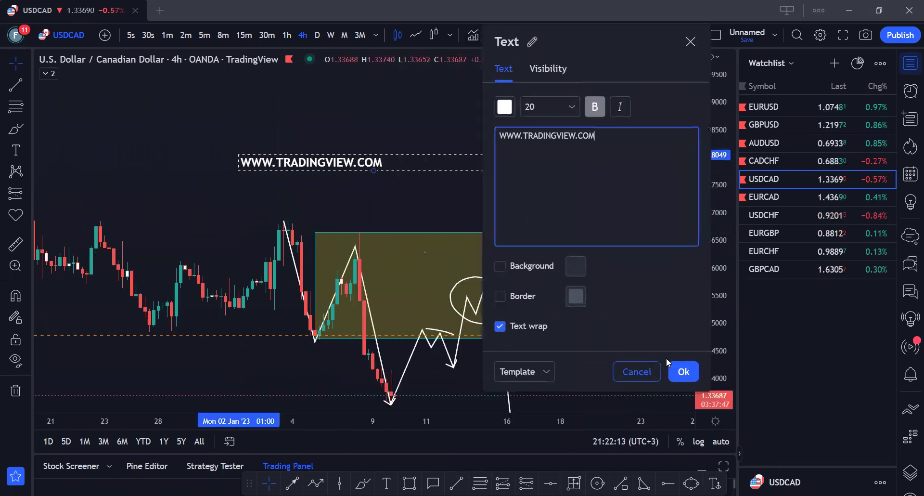
pyautogui.click(684, 371)
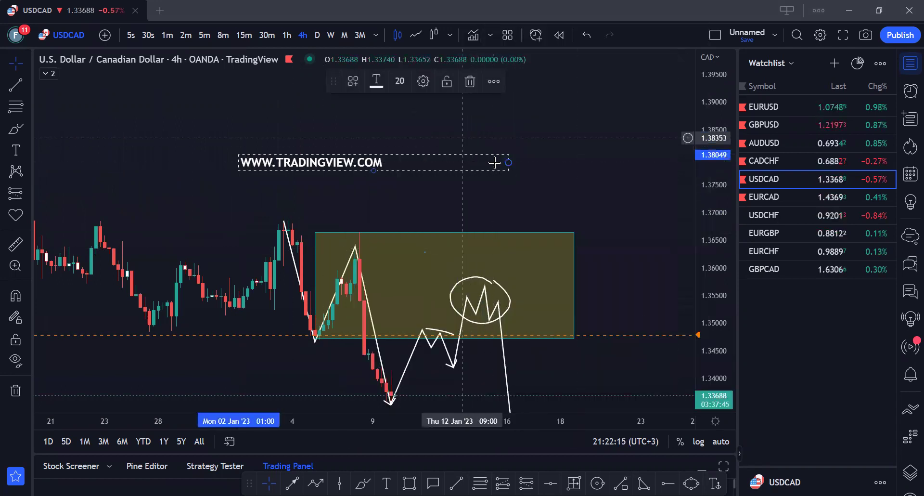
# Narrow the website label's text box and move it above the supply zone to about 1.3845 on 5 January 2023
pyautogui.moveTo(506, 162); pyautogui.dragTo(494, 137)
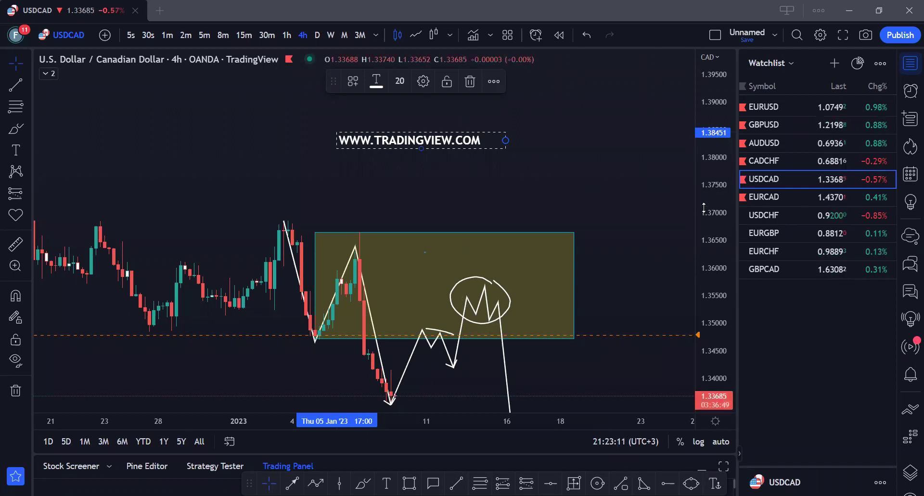
pyautogui.moveTo(713, 233); pyautogui.dragTo(714, 245)
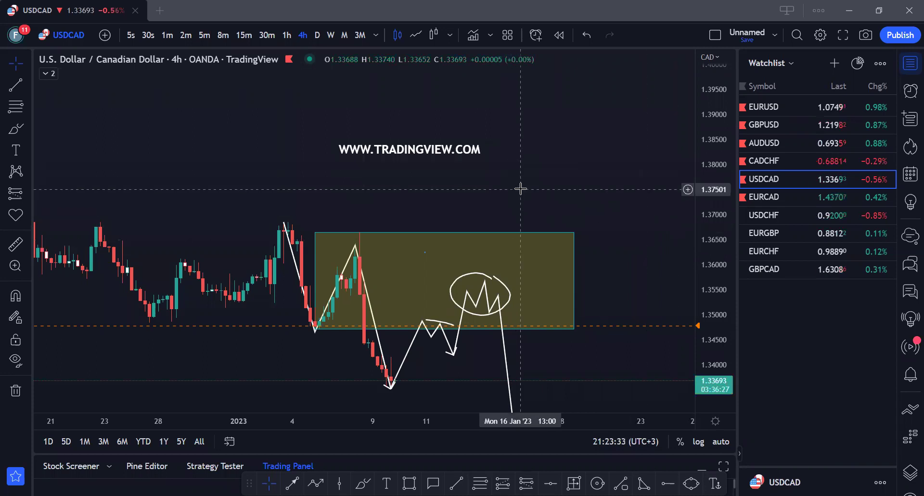
pyautogui.moveTo(590, 152); pyautogui.dragTo(537, 134)
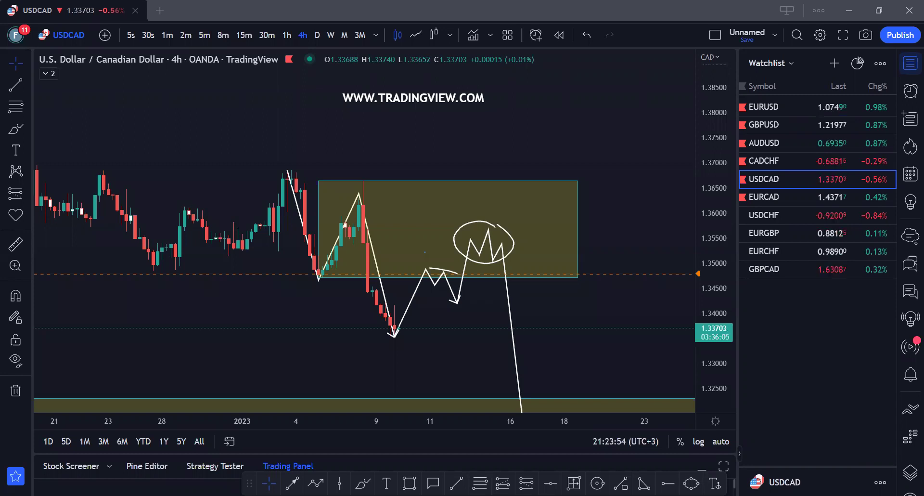
pyautogui.doubleClick(408, 102)
pyautogui.moveTo(490, 114); pyautogui.dragTo(737, 87)
pyautogui.click(716, 169)
pyautogui.press('Return')
pyautogui.press('Return')
pyautogui.write('WWW')
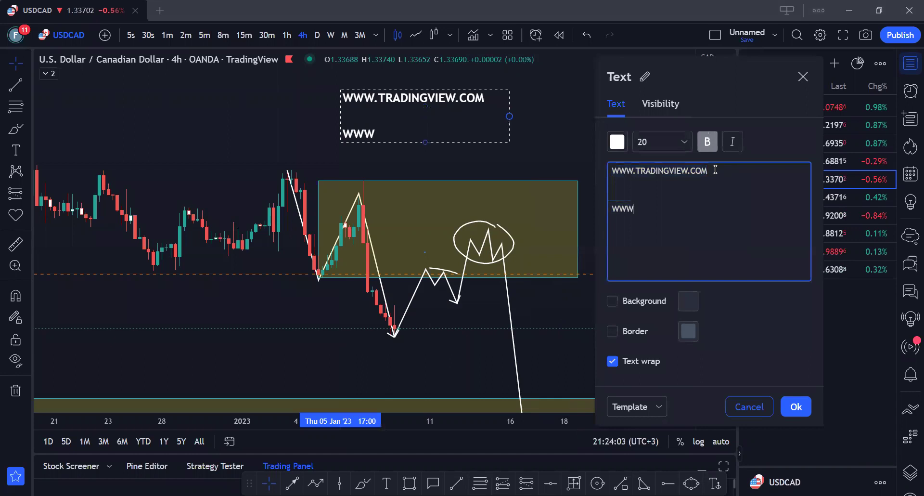
pyautogui.write('.TEN')
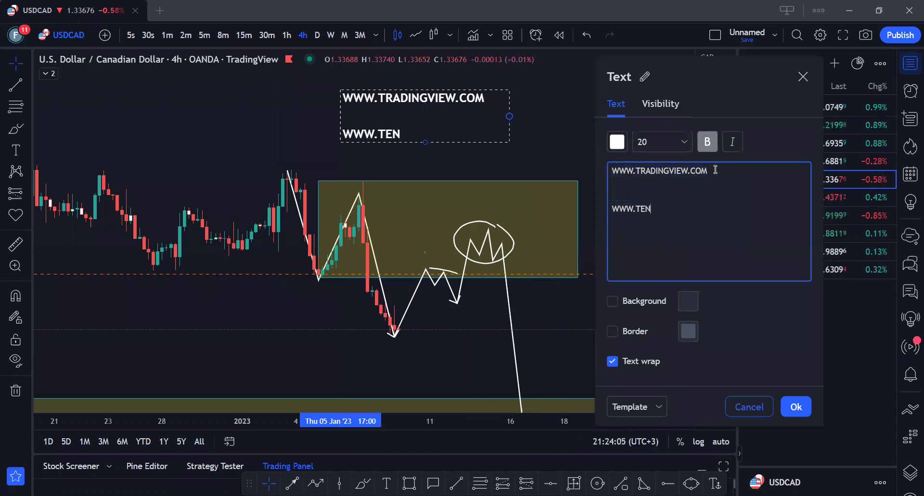
pyautogui.write('.TRADE')
pyautogui.click(797, 406)
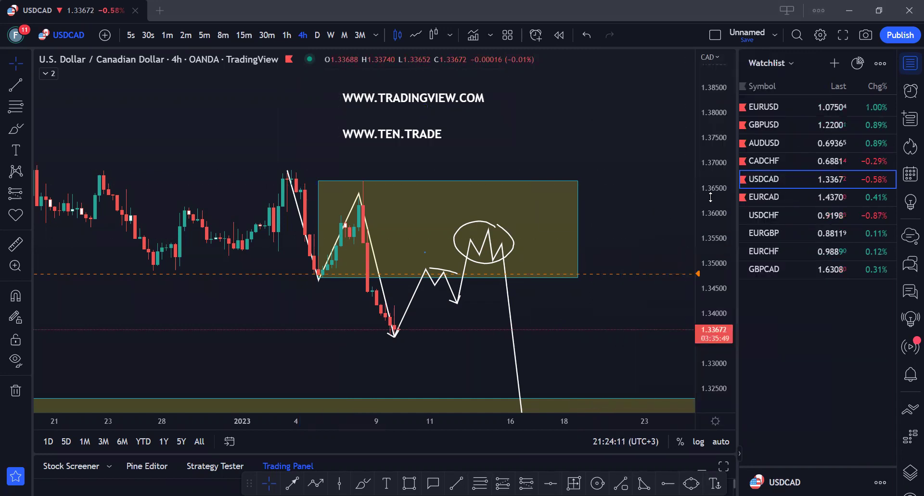
pyautogui.moveTo(715, 201); pyautogui.dragTo(714, 206)
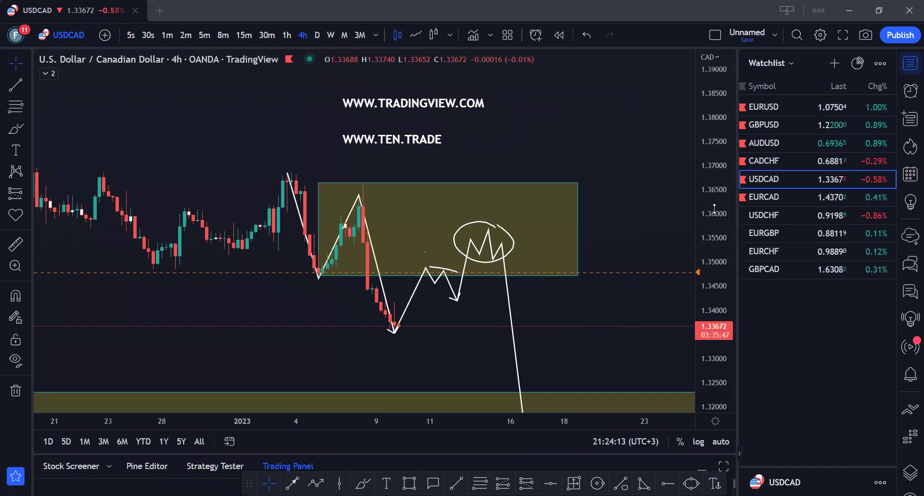